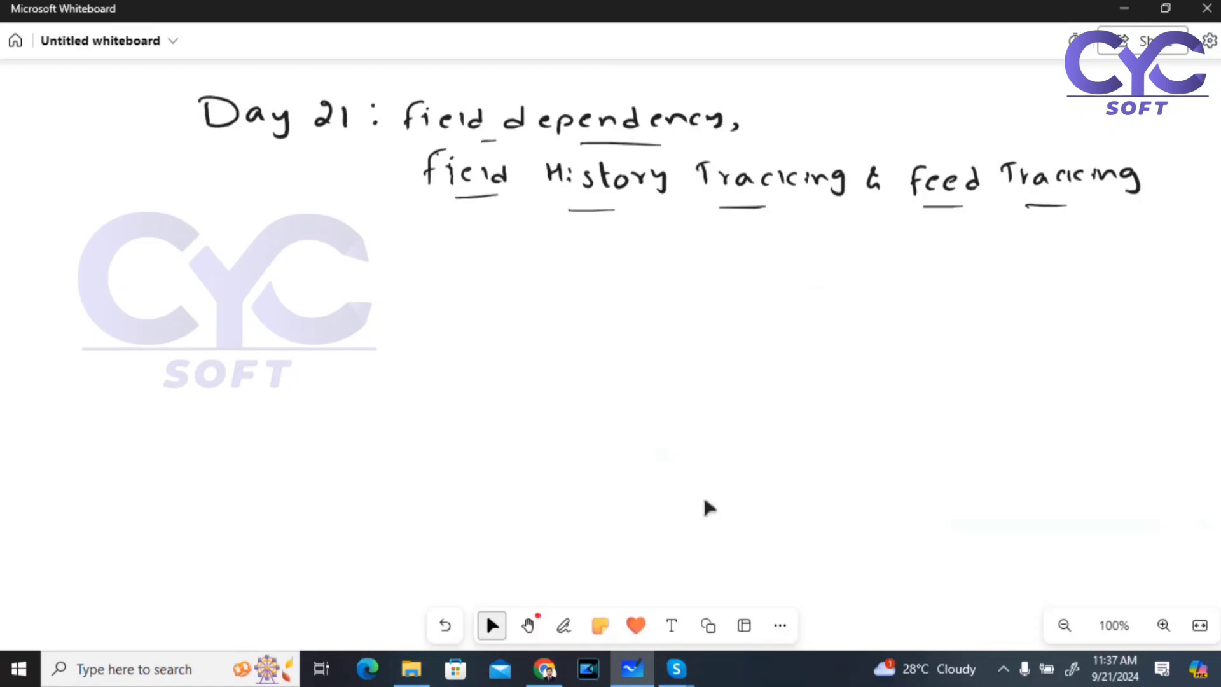
Step: Find the Doctor object in Object Manager by searching 'doc' and open its Fields & Relationships
left_click(543, 668)
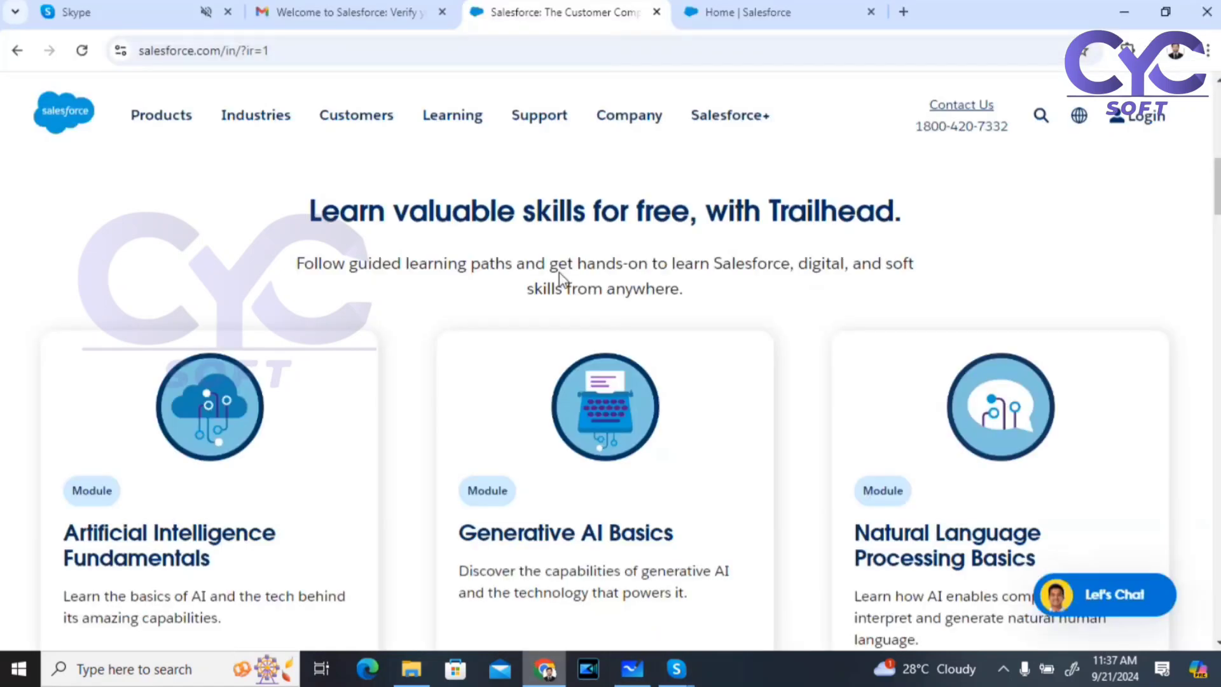
left_click(727, 13)
left_click(216, 130)
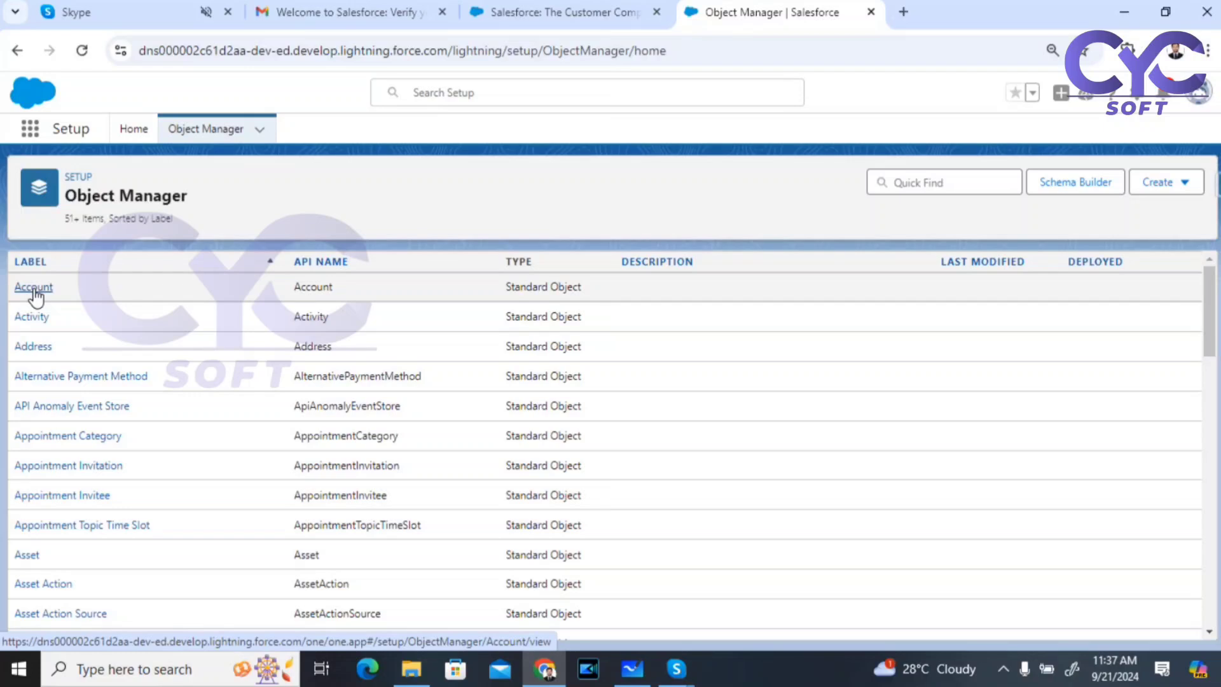
left_click(932, 182)
type("doct")
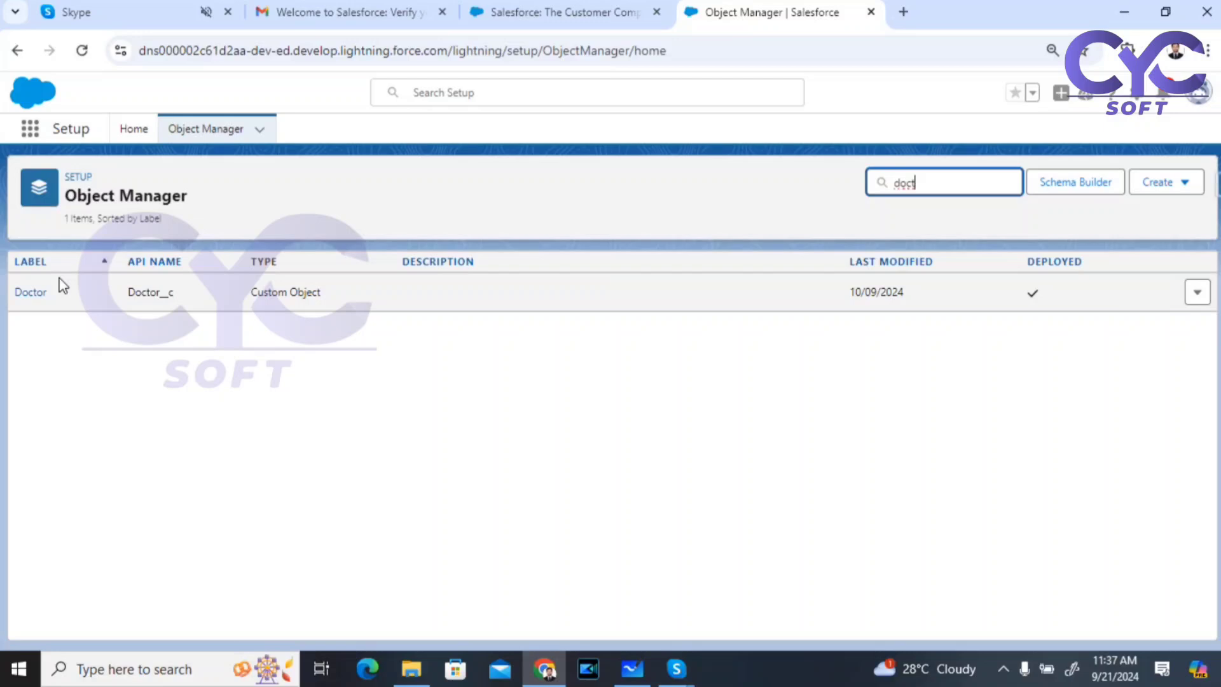
left_click(29, 294)
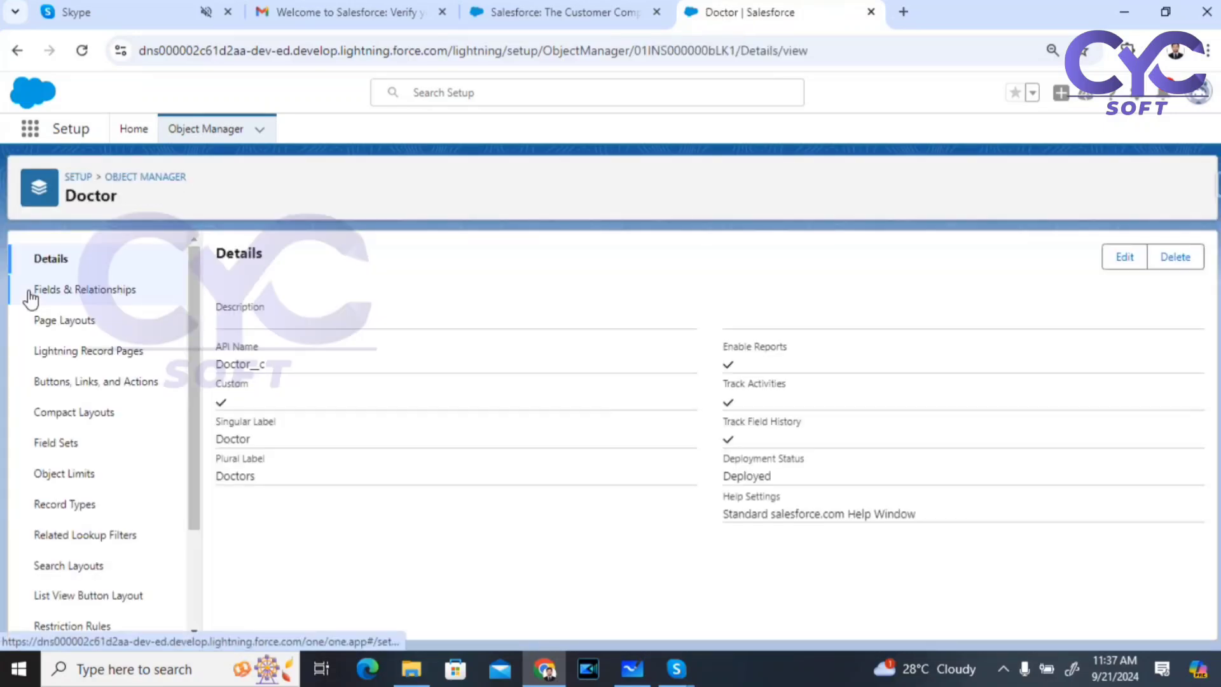
left_click(57, 293)
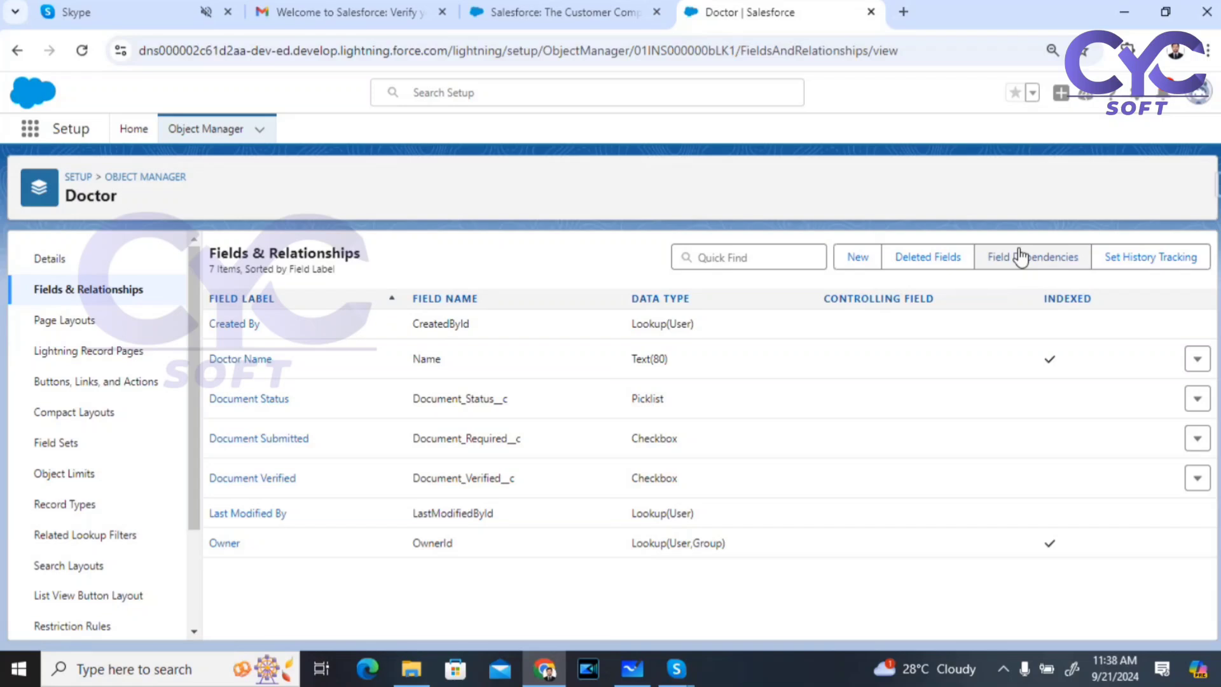
Step: Handwrite 'Country → India' on the whiteboard with 'state' written beneath it
left_click(632, 668)
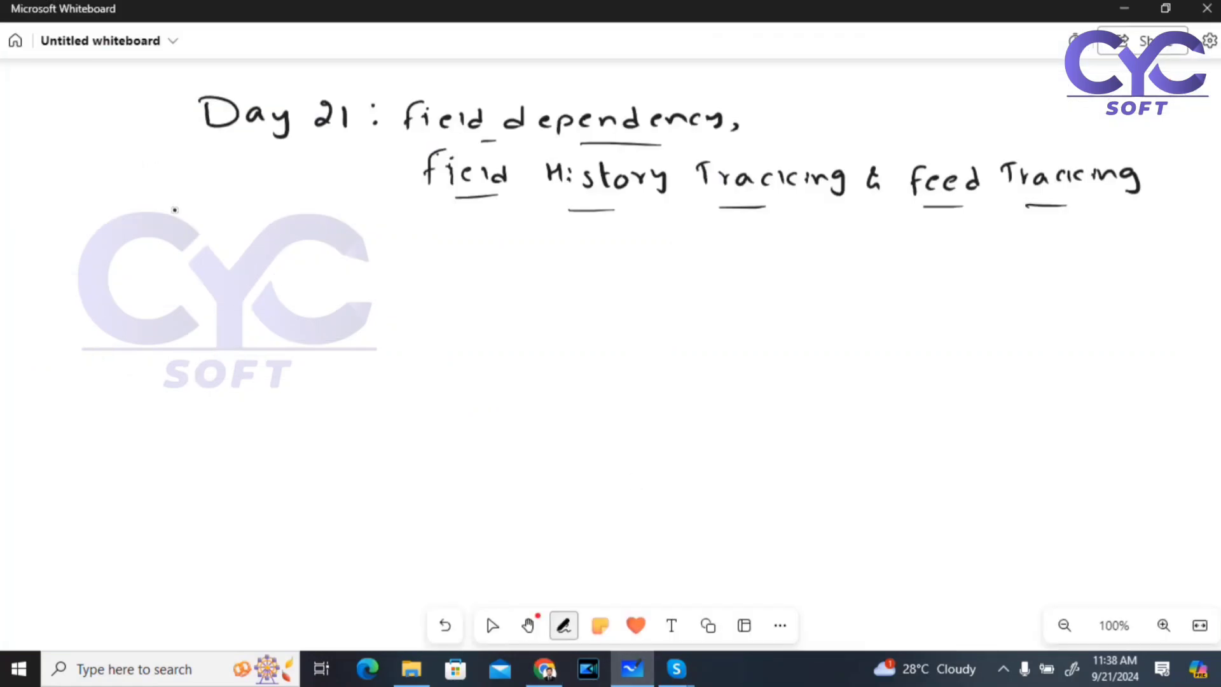
mouse_move(176, 225)
left_mouse_down()
mouse_move(159, 239)
mouse_move(176, 250)
left_mouse_up()
left_click_drag(192, 237, 249, 245)
mouse_move(263, 221)
left_mouse_down()
mouse_move(266, 250)
mouse_move(272, 233)
left_mouse_up()
mouse_move(277, 244)
left_mouse_down()
mouse_move(290, 232)
mouse_move(318, 252)
left_mouse_up()
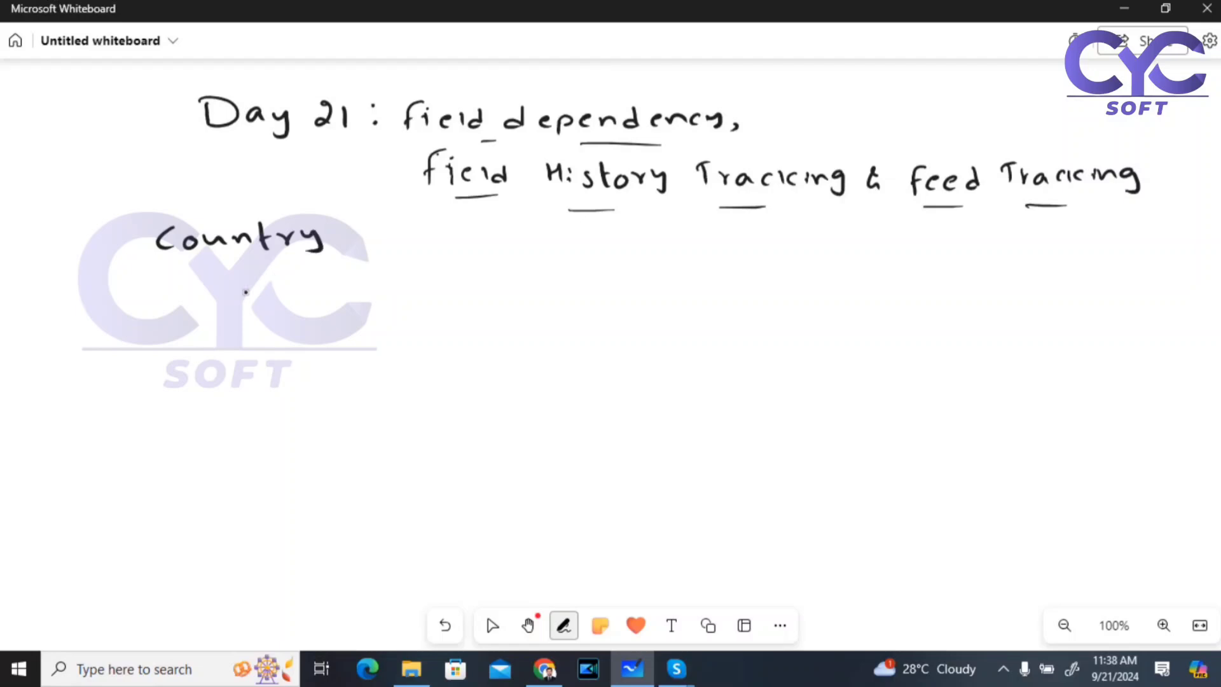
mouse_move(254, 290)
left_mouse_down()
mouse_move(246, 310)
mouse_move(270, 312)
mouse_move(280, 295)
left_mouse_up()
left_click_drag(300, 296, 306, 308)
left_click_drag(314, 279, 321, 311)
left_click_drag(311, 296, 354, 308)
mouse_move(353, 241)
left_mouse_down()
mouse_move(384, 240)
mouse_move(376, 252)
left_mouse_up()
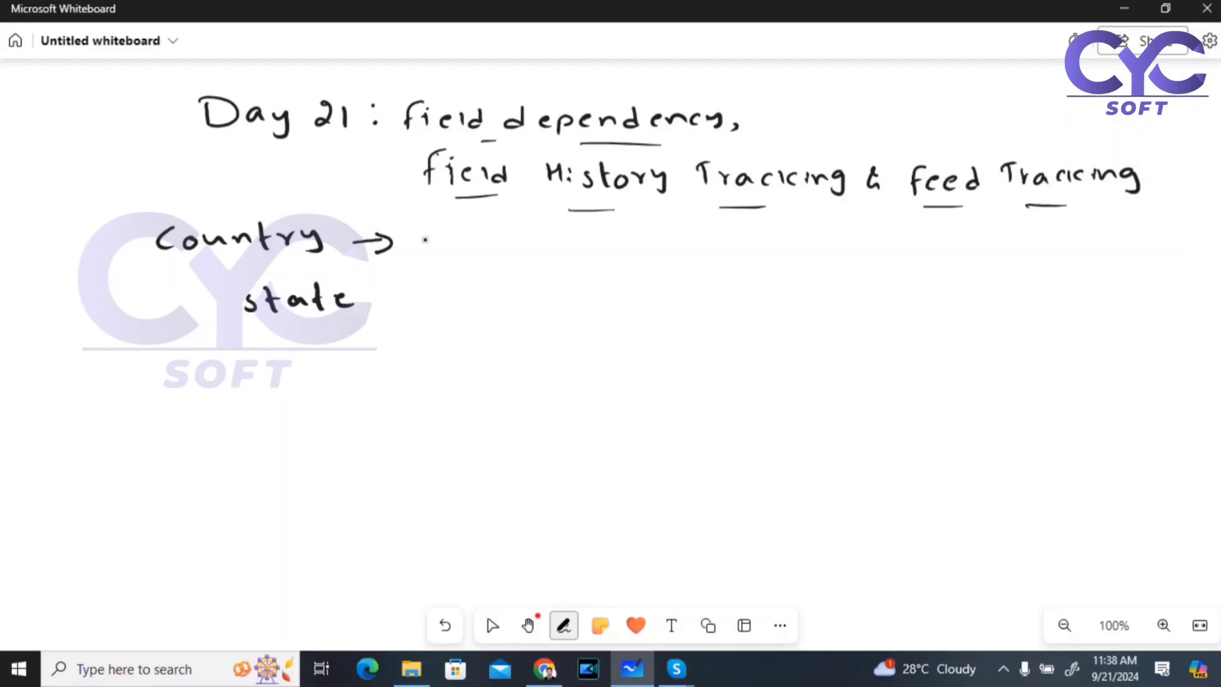
mouse_move(420, 226)
left_mouse_down()
mouse_move(422, 245)
mouse_move(458, 246)
left_mouse_up()
mouse_move(478, 228)
left_mouse_down()
mouse_move(479, 250)
mouse_move(521, 248)
left_mouse_up()
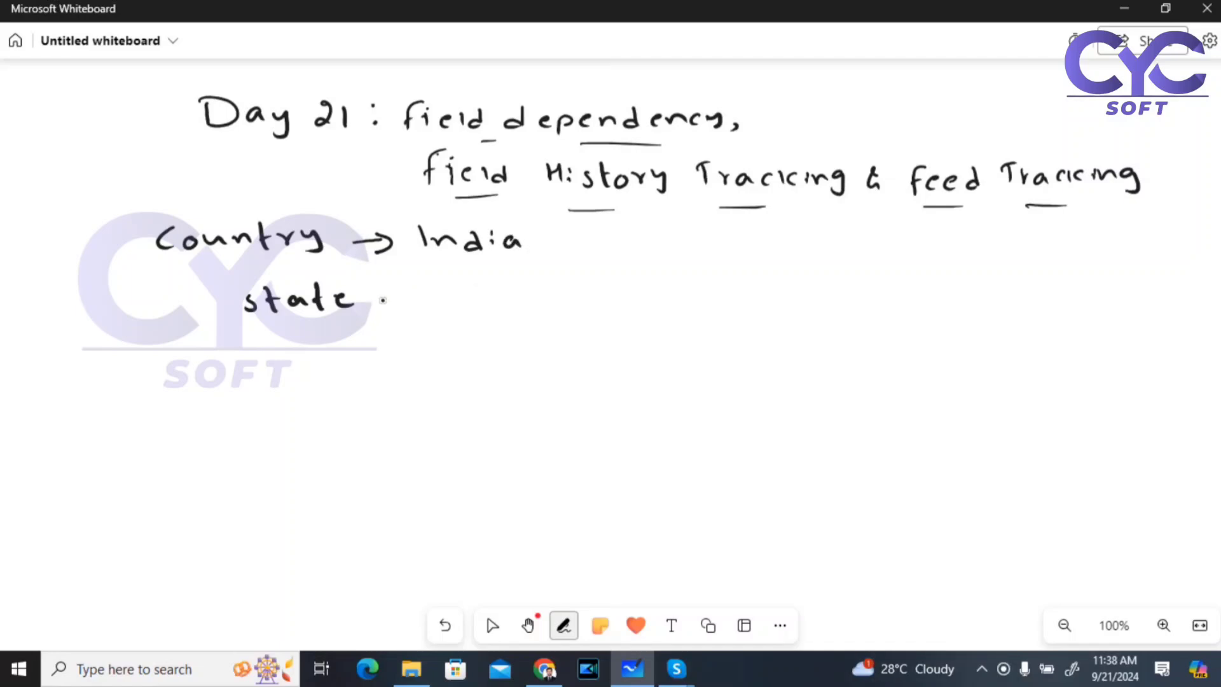
Step: Draw an arrow after state and list Telangana, Karnataka and AP
mouse_move(376, 303)
left_mouse_down()
mouse_move(404, 302)
mouse_move(396, 309)
left_mouse_up()
mouse_move(443, 293)
left_mouse_down()
mouse_move(443, 309)
mouse_move(449, 293)
left_mouse_up()
mouse_move(465, 301)
left_mouse_down()
mouse_move(533, 319)
mouse_move(582, 304)
left_mouse_up()
left_click_drag(449, 332, 450, 351)
mouse_move(478, 342)
left_mouse_down()
mouse_move(488, 356)
mouse_move(501, 349)
left_mouse_up()
left_click_drag(507, 356, 546, 356)
mouse_move(555, 330)
left_mouse_down()
mouse_move(554, 355)
mouse_move(571, 357)
left_mouse_up()
mouse_move(580, 337)
left_mouse_down()
mouse_move(581, 356)
mouse_move(600, 356)
left_mouse_up()
left_click_drag(605, 347, 624, 354)
mouse_move(460, 375)
left_mouse_down()
mouse_move(454, 387)
mouse_move(501, 382)
left_mouse_up()
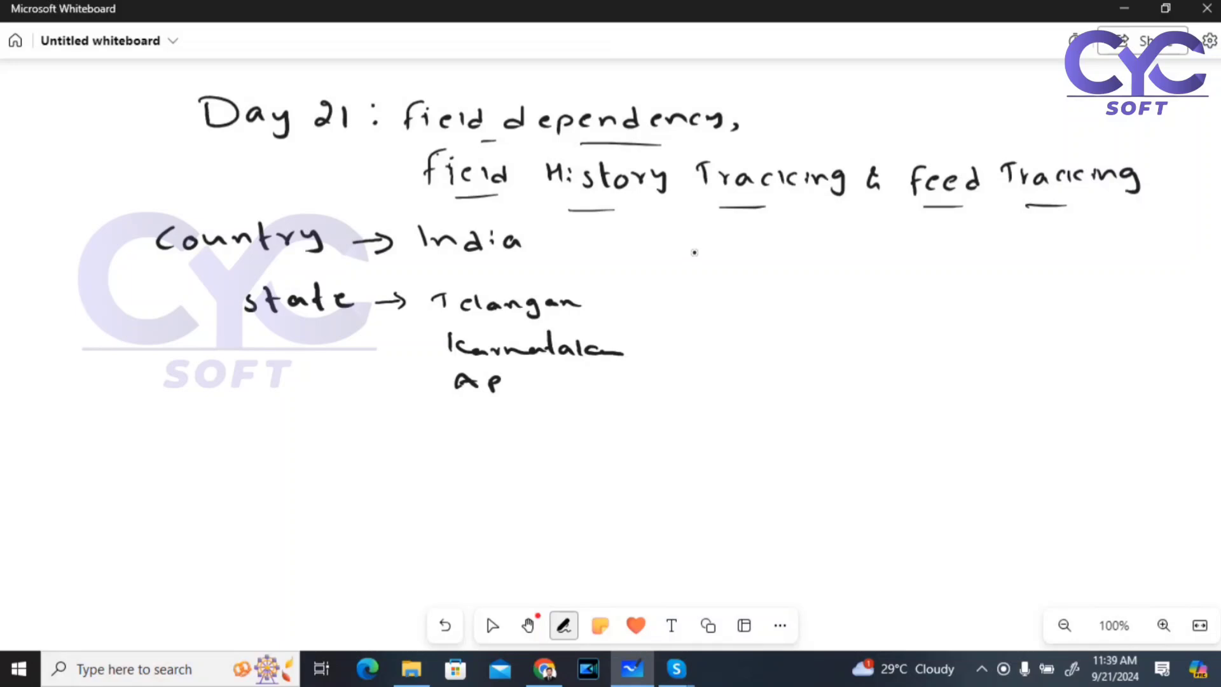
Step: Write US beside India, with california and NJ beneath it
mouse_move(676, 233)
left_mouse_down()
mouse_move(680, 250)
mouse_move(695, 235)
mouse_move(703, 255)
left_mouse_up()
left_click_drag(678, 300, 833, 300)
mouse_move(697, 357)
left_mouse_down()
mouse_move(730, 343)
mouse_move(745, 361)
left_mouse_up()
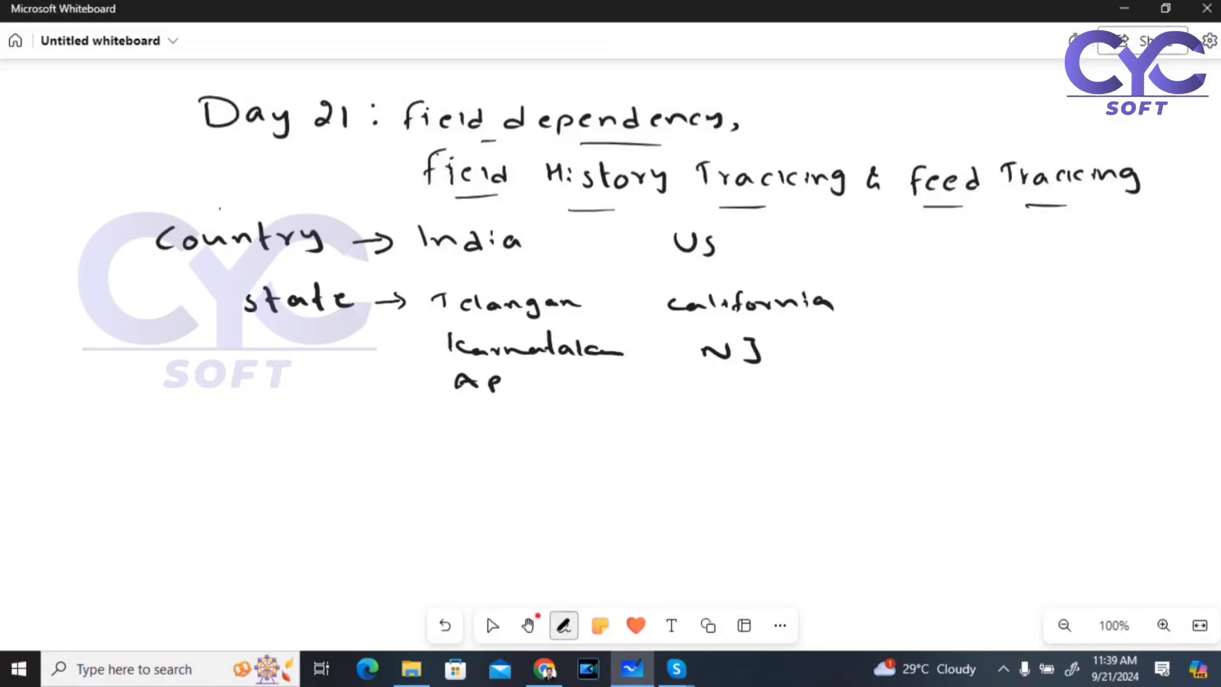
Step: Tick Country as controlling and arrow state up to it, then return to the Doctor fields page
left_click_drag(227, 215, 258, 193)
mouse_move(247, 294)
left_mouse_down()
mouse_move(226, 307)
mouse_move(199, 289)
mouse_move(196, 257)
mouse_move(218, 270)
left_mouse_up()
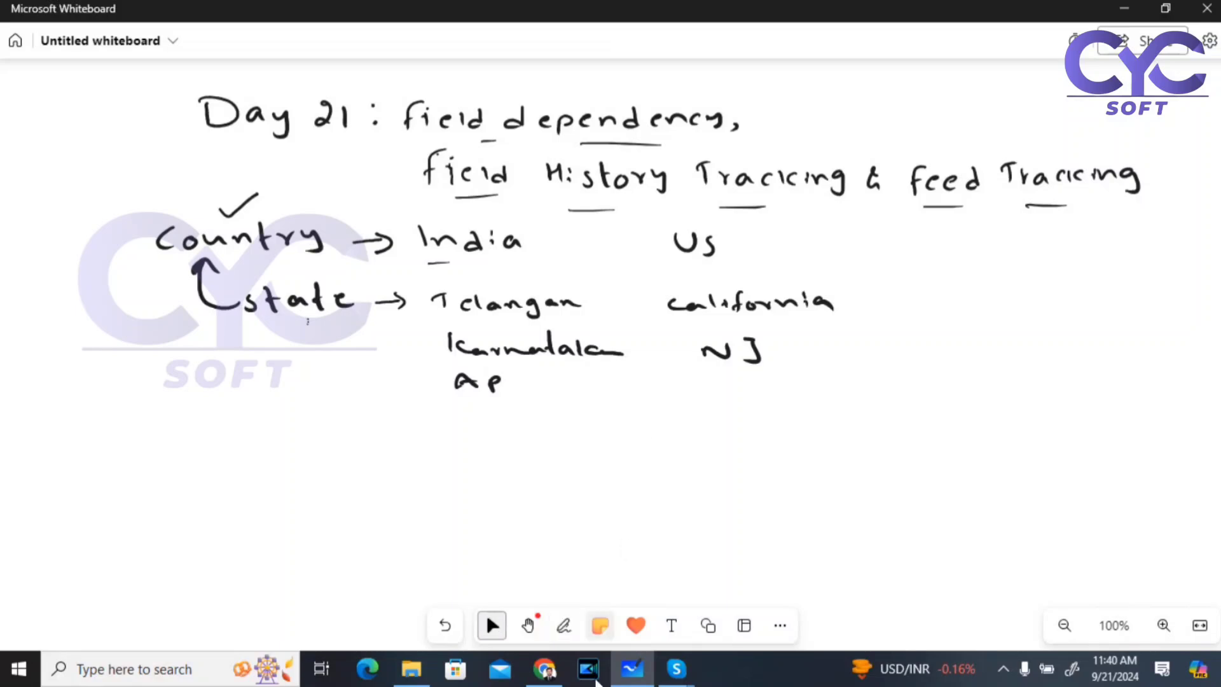
left_click(542, 668)
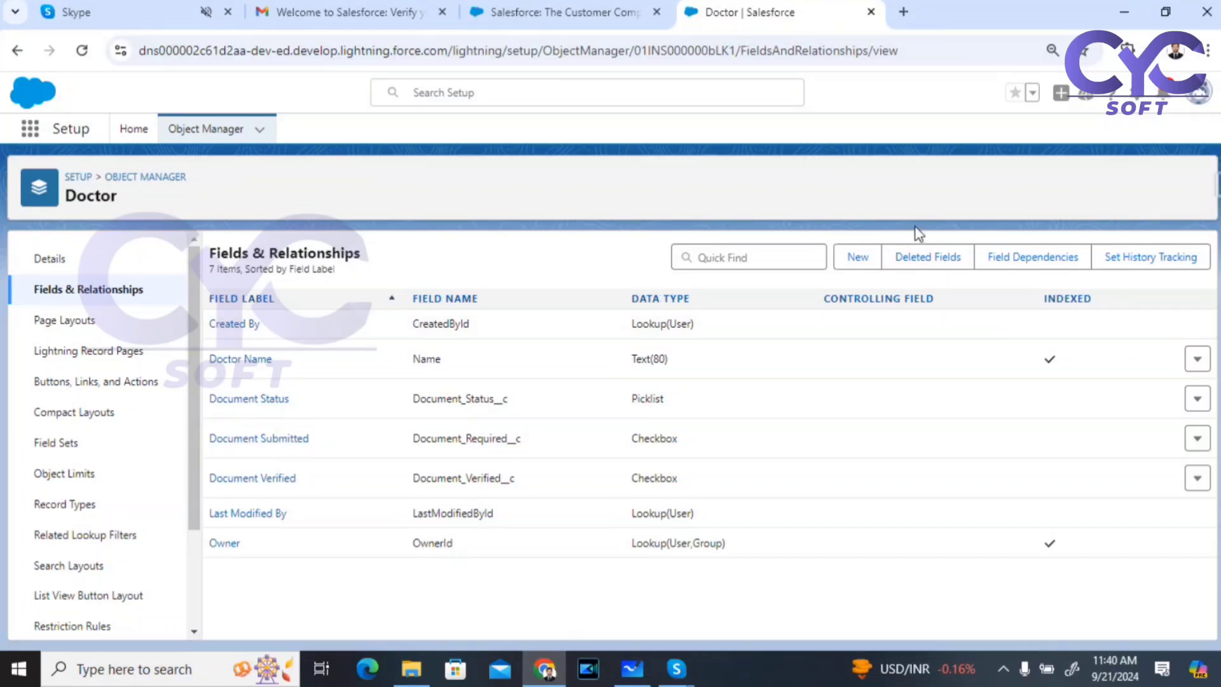
Step: Begin a new Picklist field on Doctor labelled 'Country', set to enter values one per line
left_click(864, 258)
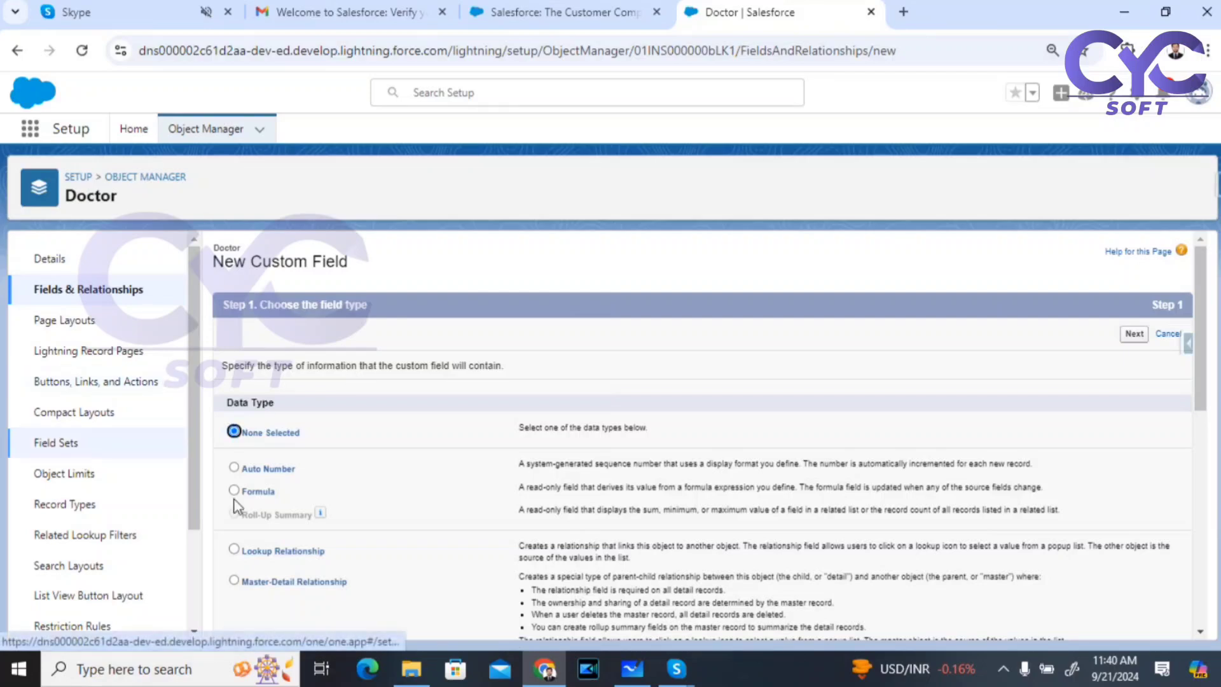
scroll(273, 478, "down", 4)
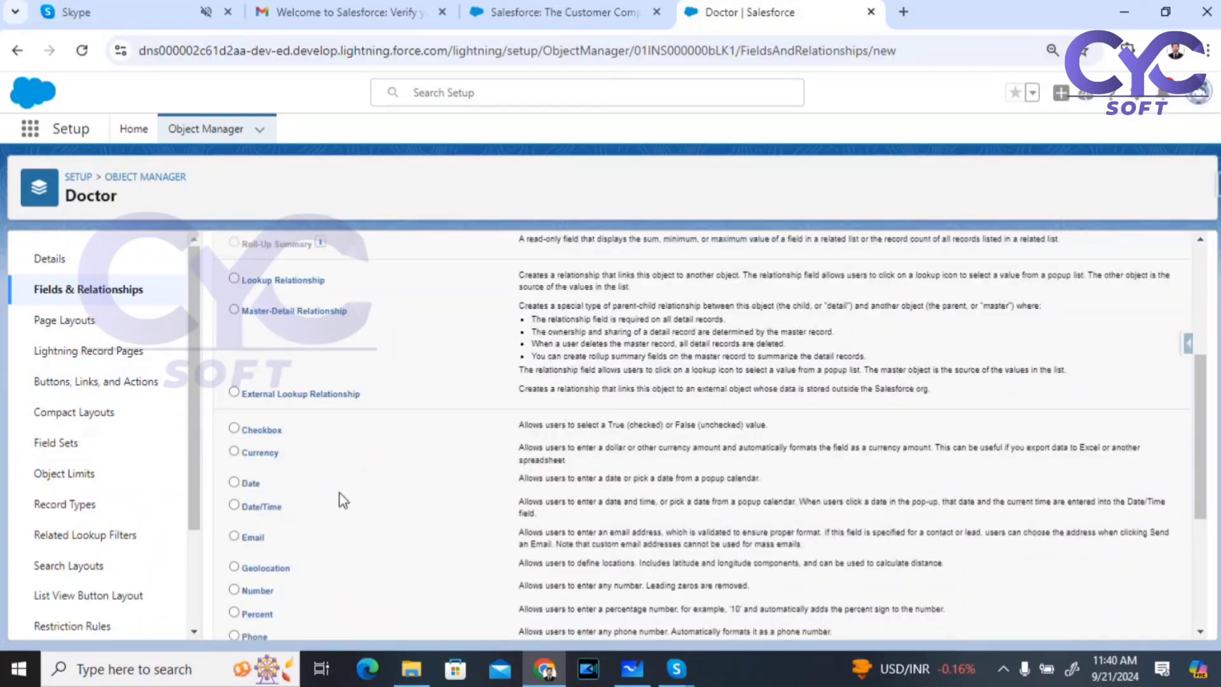
scroll(339, 494, "down", 3)
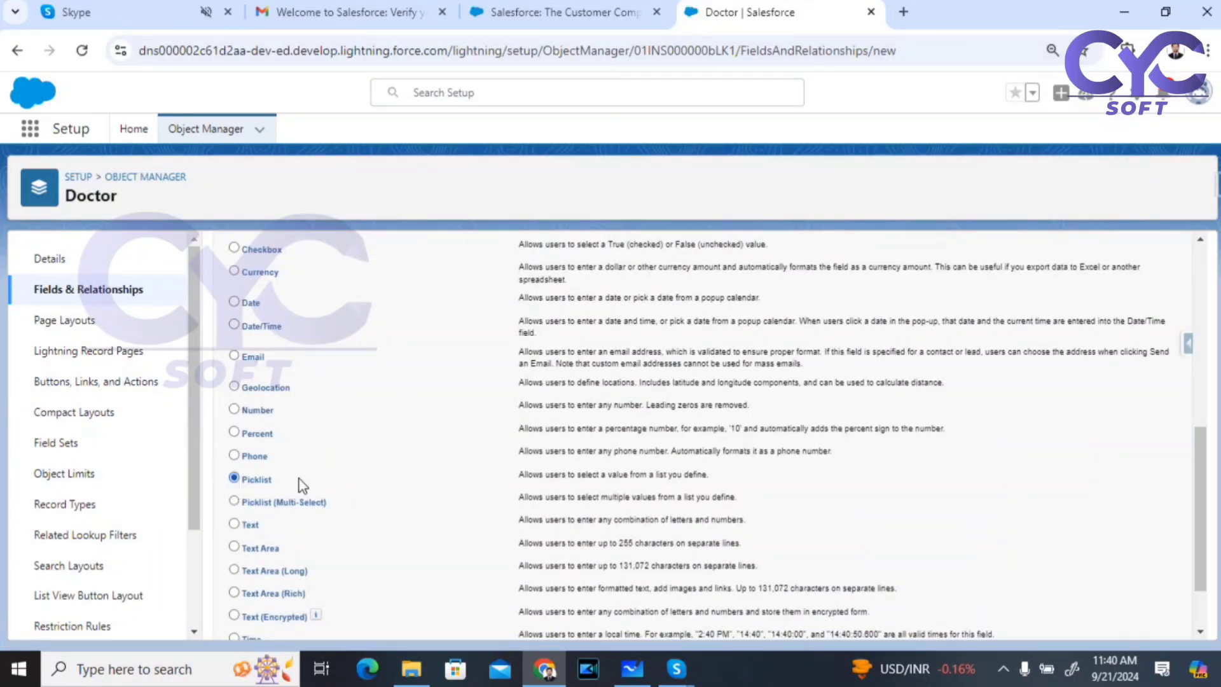
scroll(750, 477, "down", 2)
left_click(1135, 620)
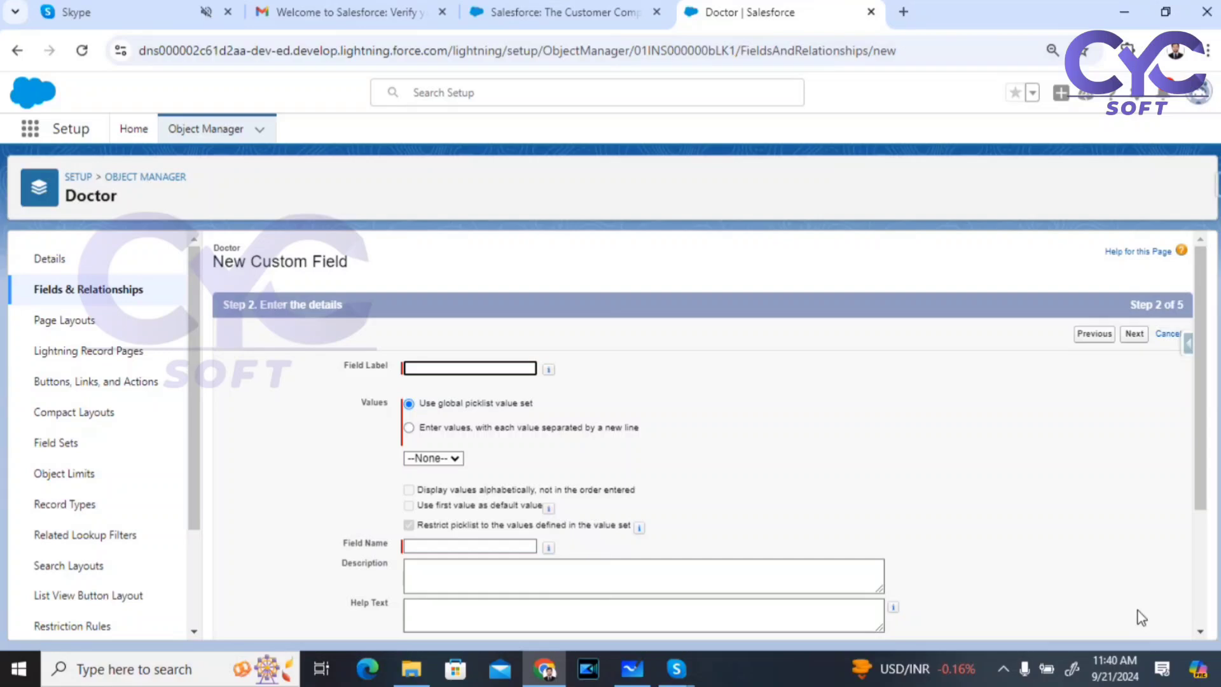
left_click(445, 366)
type("Country")
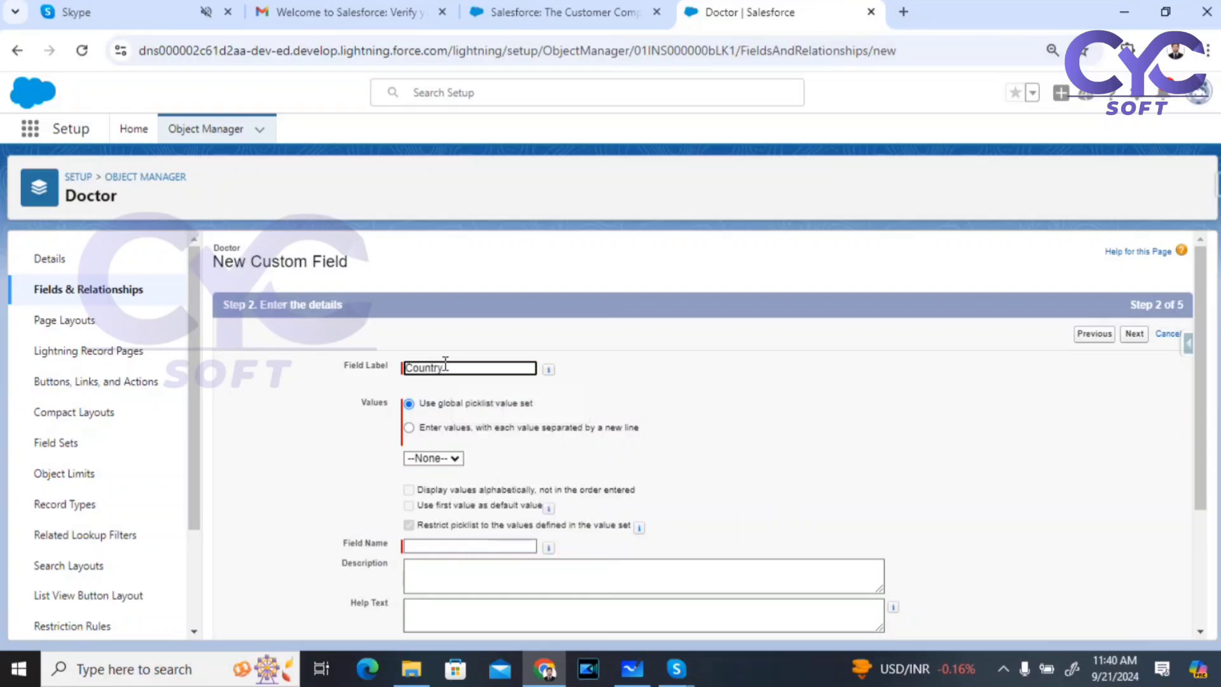
left_click(702, 396)
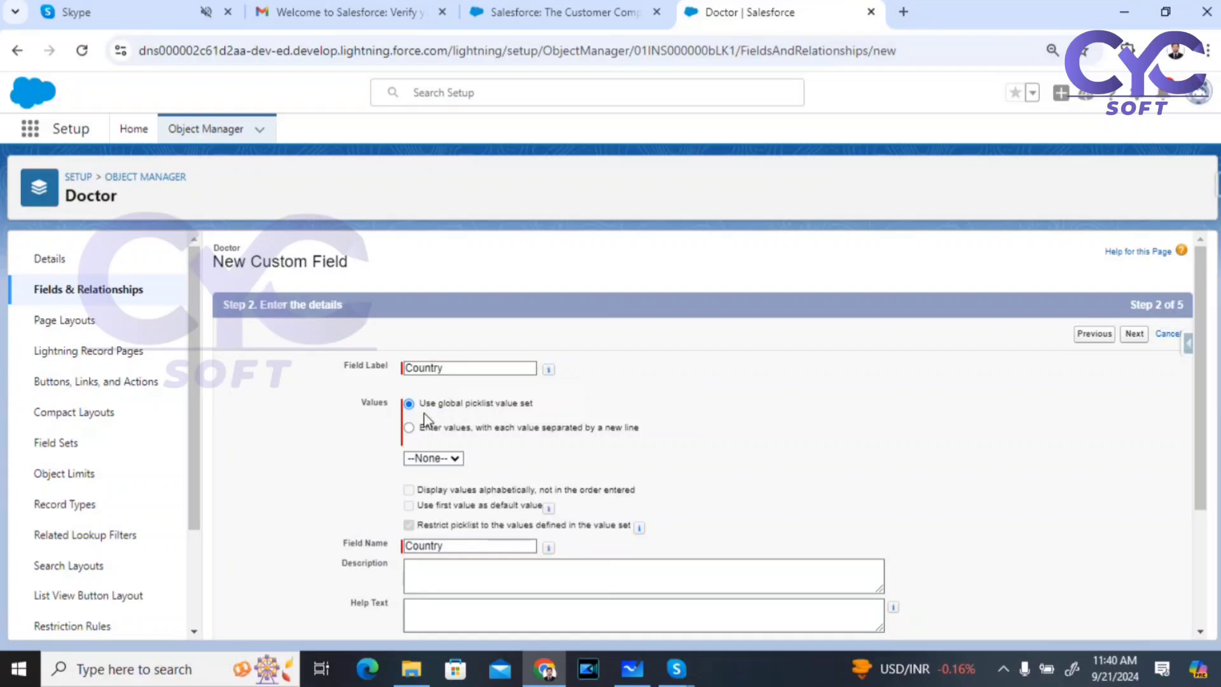
left_click(409, 428)
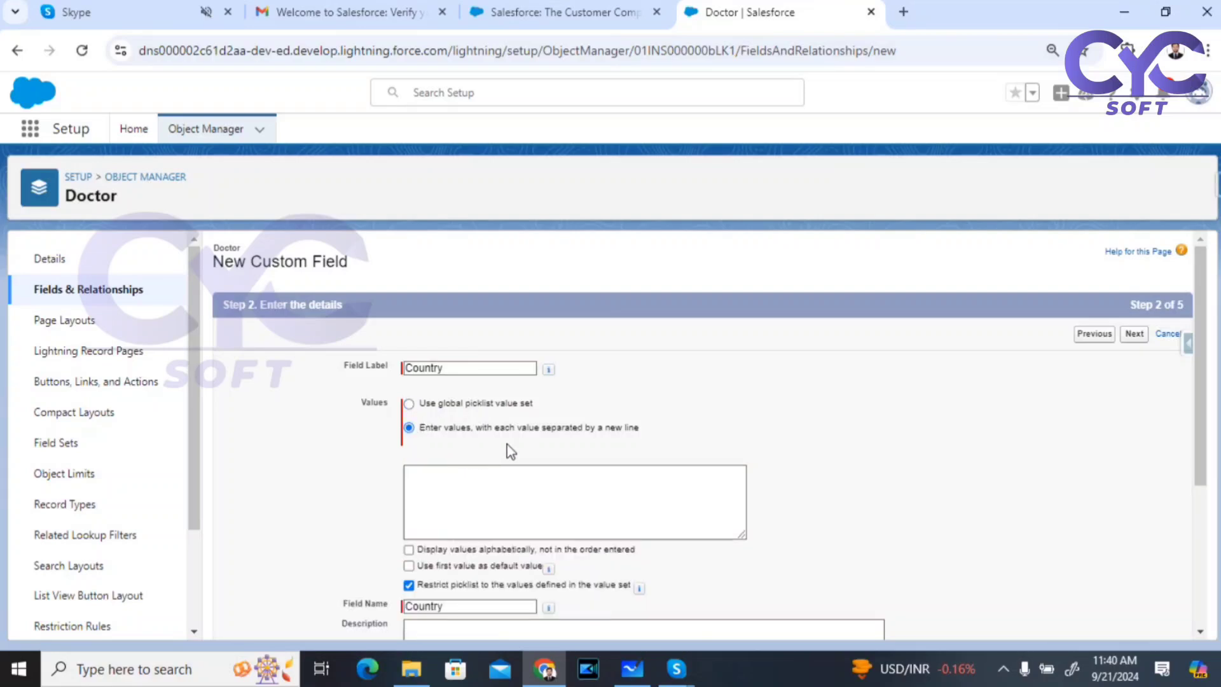
left_click(438, 490)
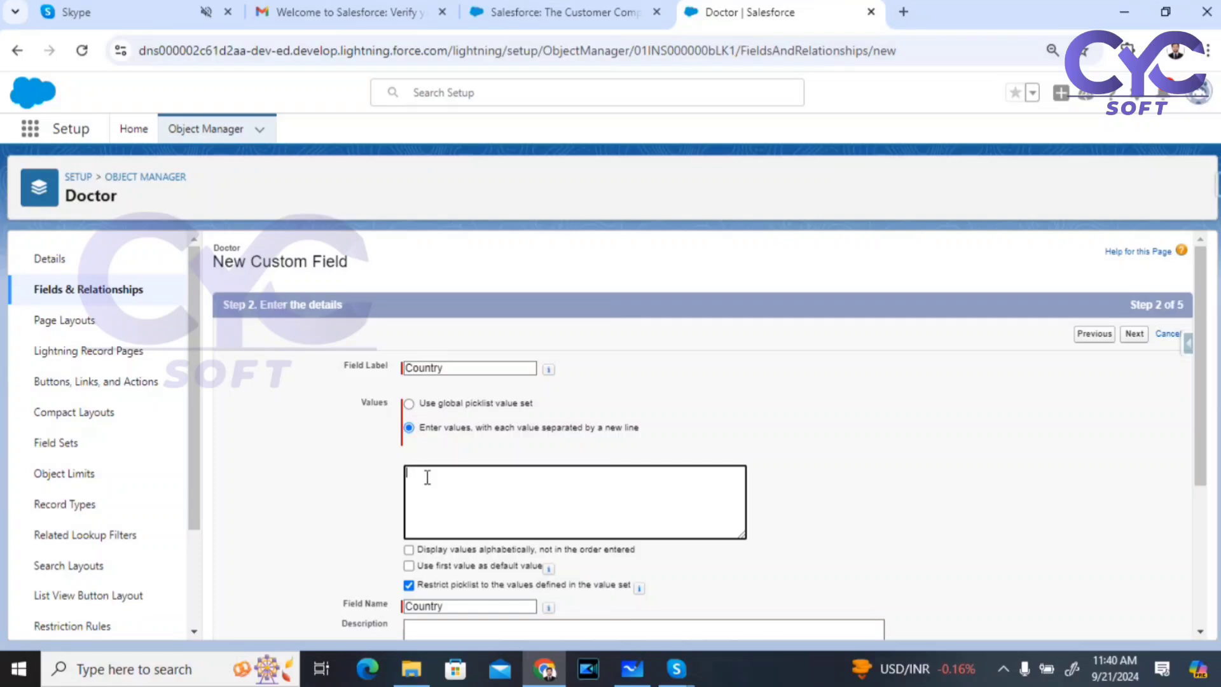
Step: Enter the Country values India, US, UK, Australia and Middle East, one per line
type("India ")
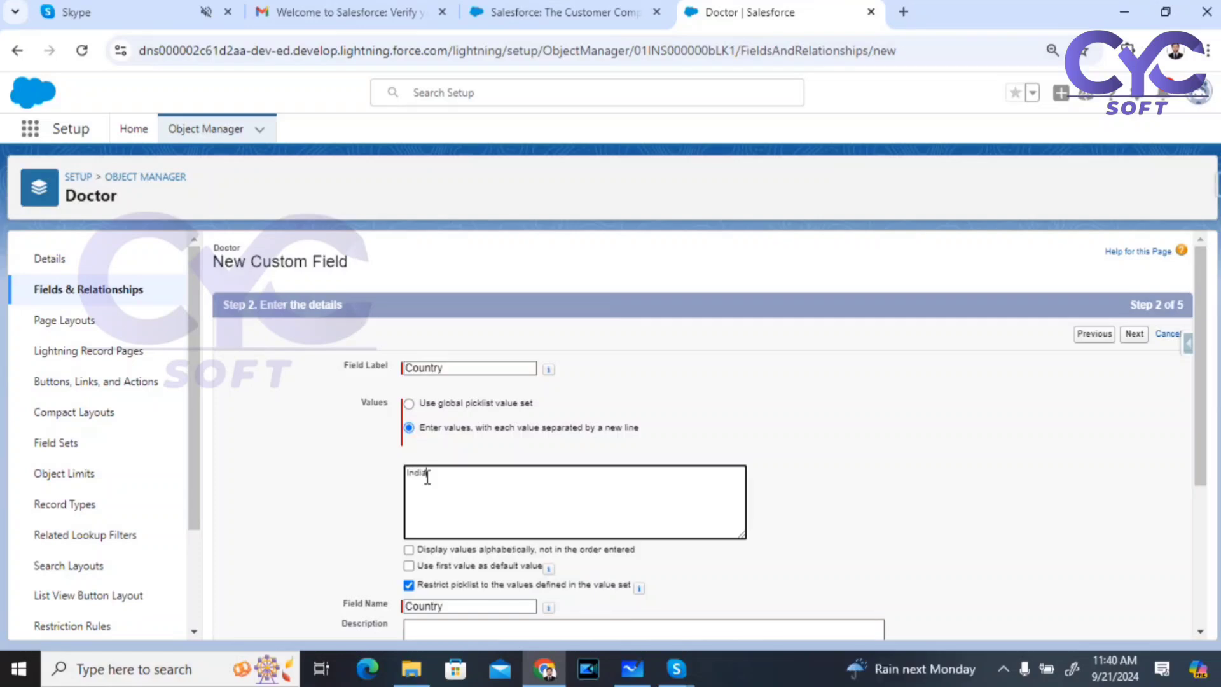
type("US ")
type("UK")
key("Return")
type("Austraia")
key("BackSpace")
key("BackSpace")
type("lia")
key("Return")
type("Middle East")
left_click_drag(469, 515, 408, 472)
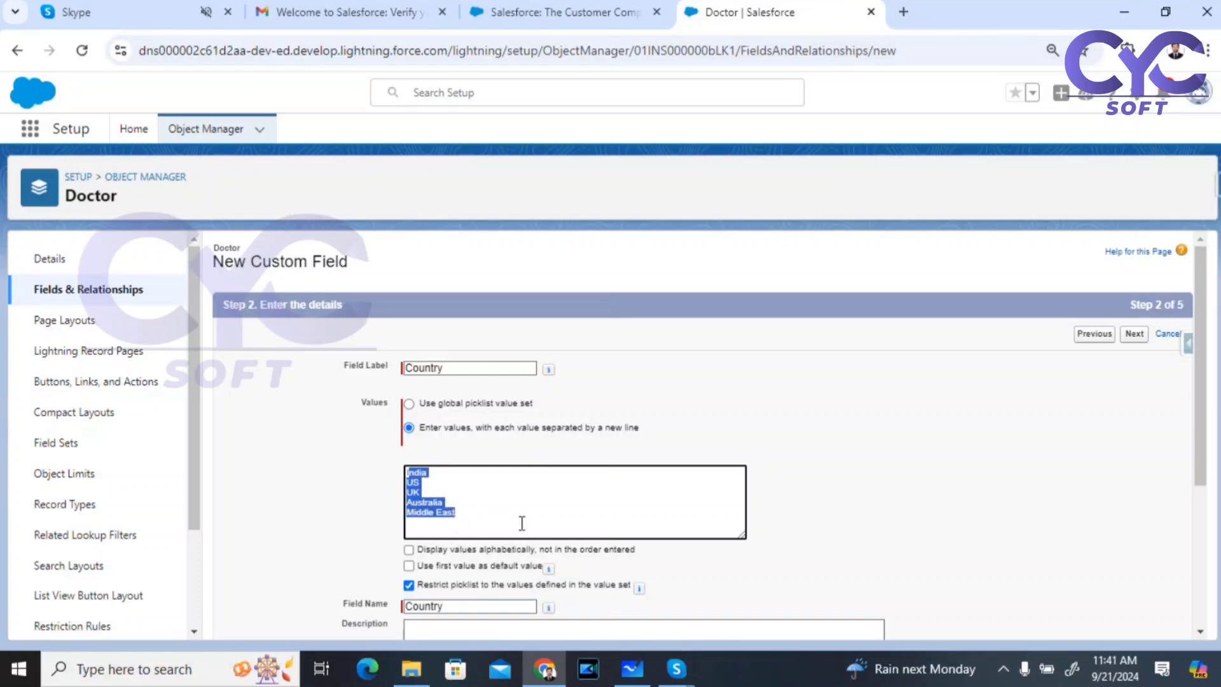
Step: Accept default field-level security and layouts, then save the field and start another
scroll(522, 522, "down", 4)
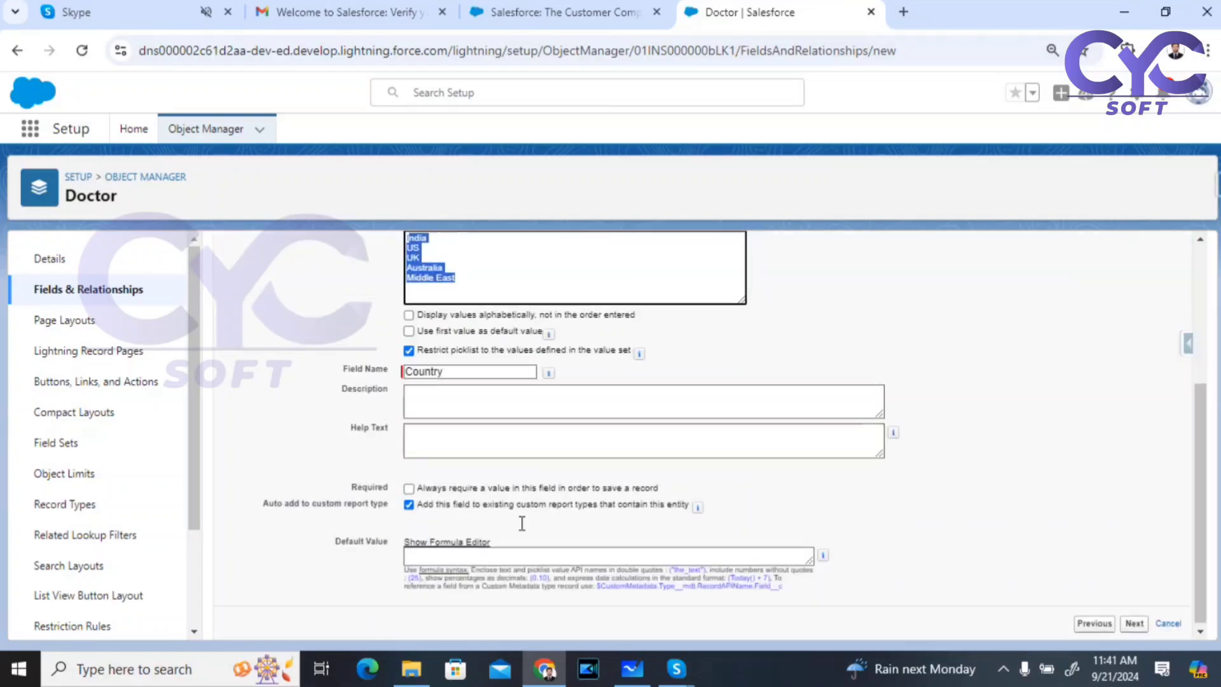
left_click(1135, 623)
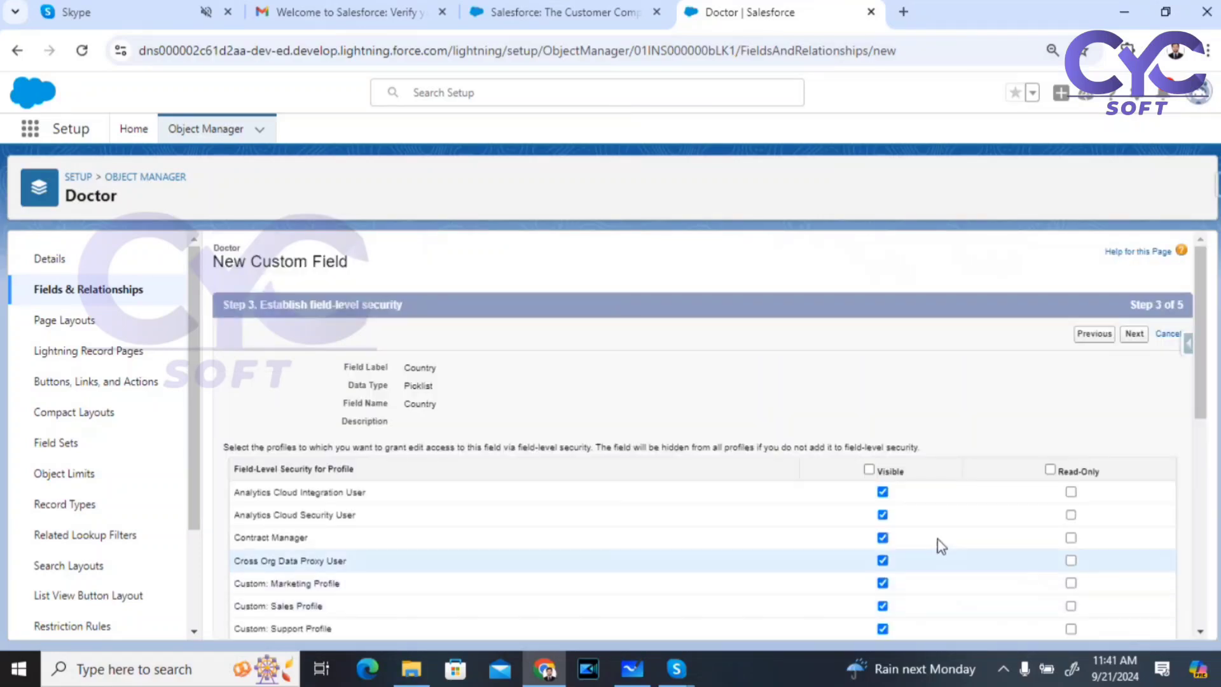
left_click(1135, 335)
left_click(1150, 550)
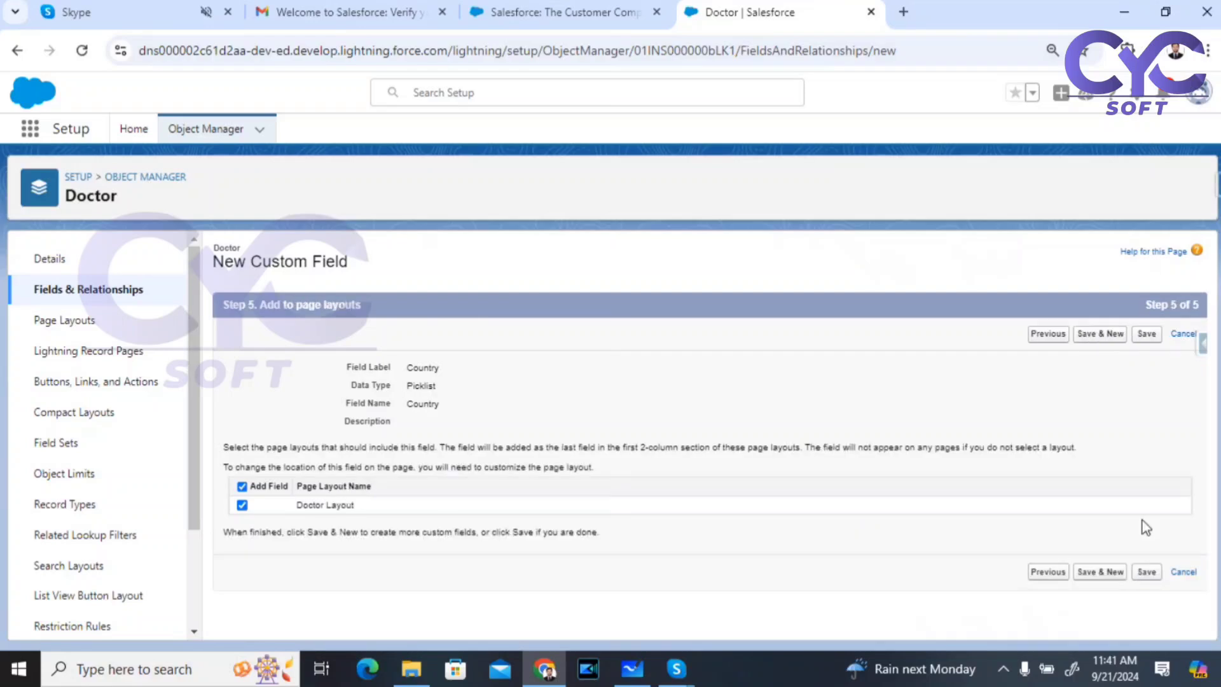
left_click(1099, 335)
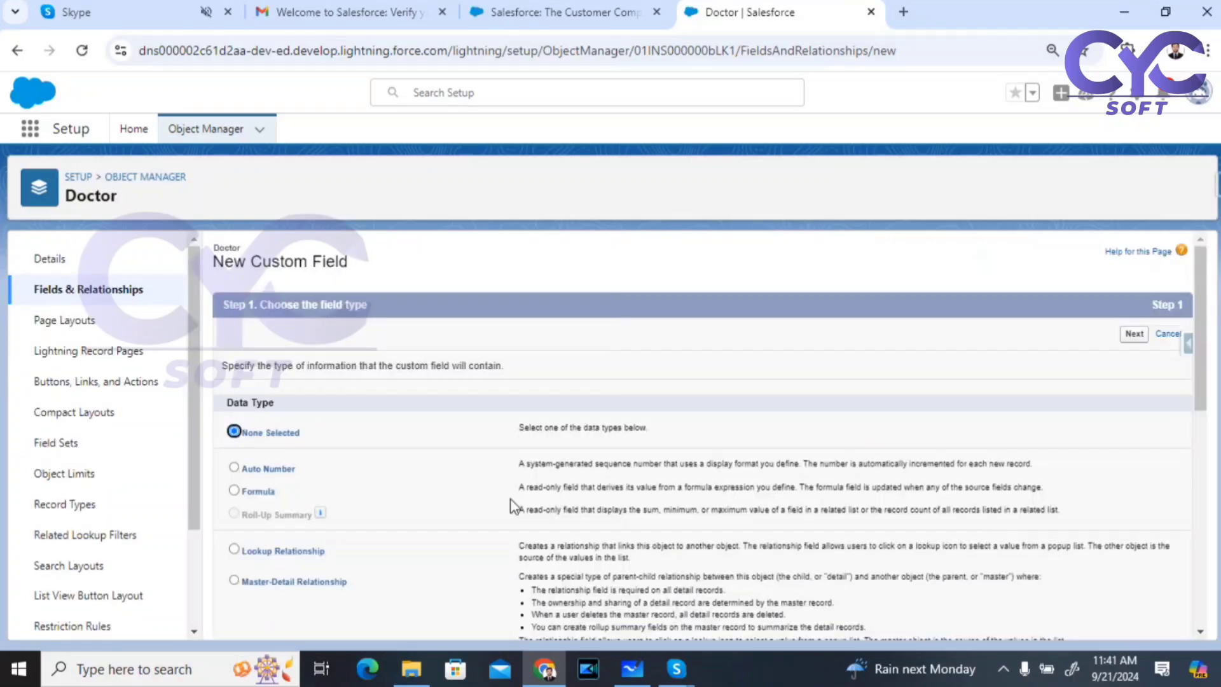
Step: Begin a new Picklist field on Doctor labelled 'State', set to enter values one per line
scroll(271, 542, "down", 5)
scroll(267, 573, "down", 4)
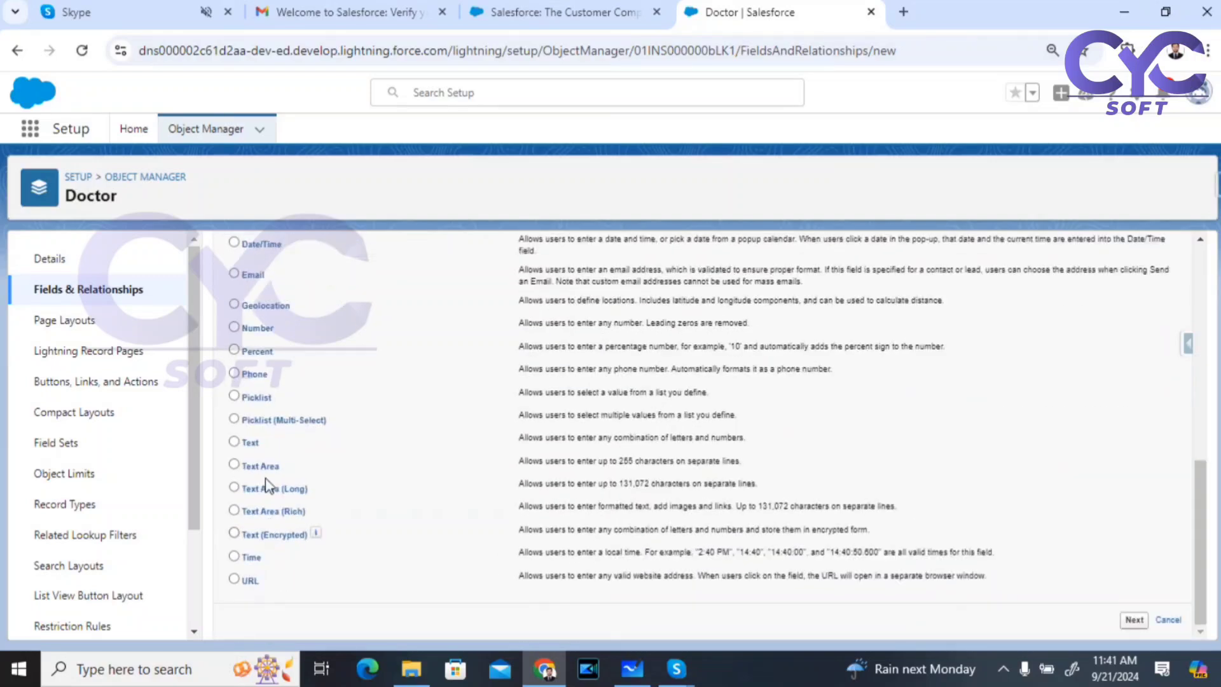
left_click(239, 400)
left_click(1132, 621)
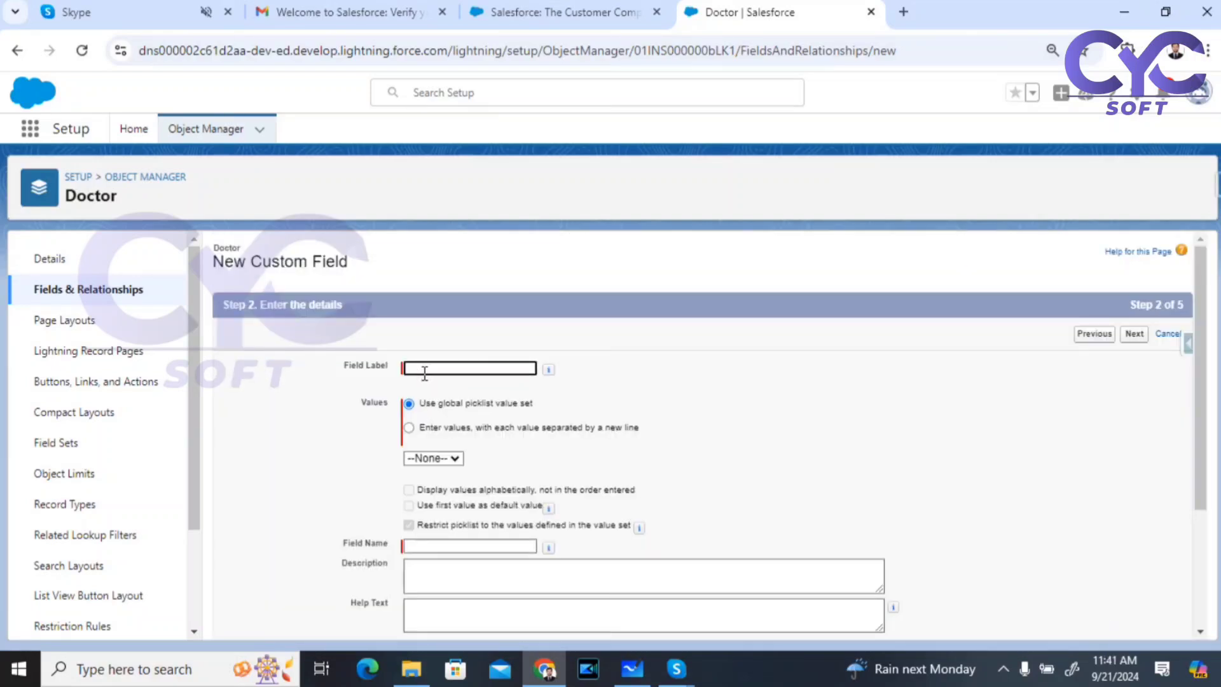
left_click(425, 369)
type("State")
left_click(802, 422)
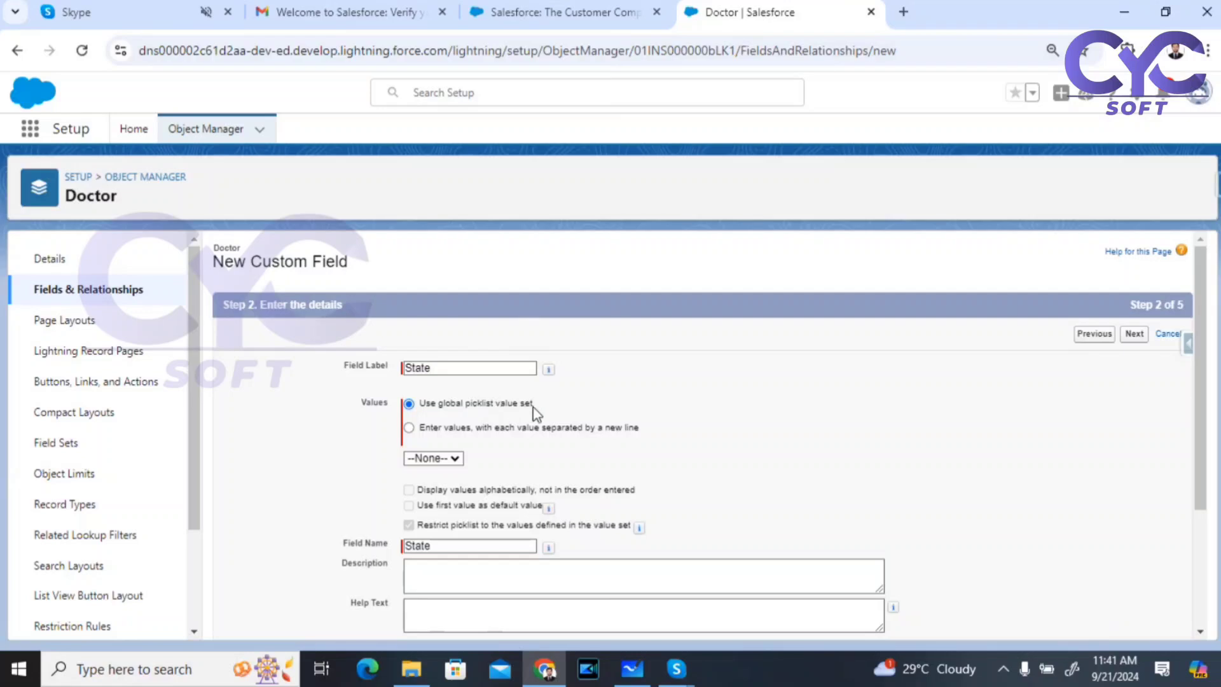
left_click(410, 428)
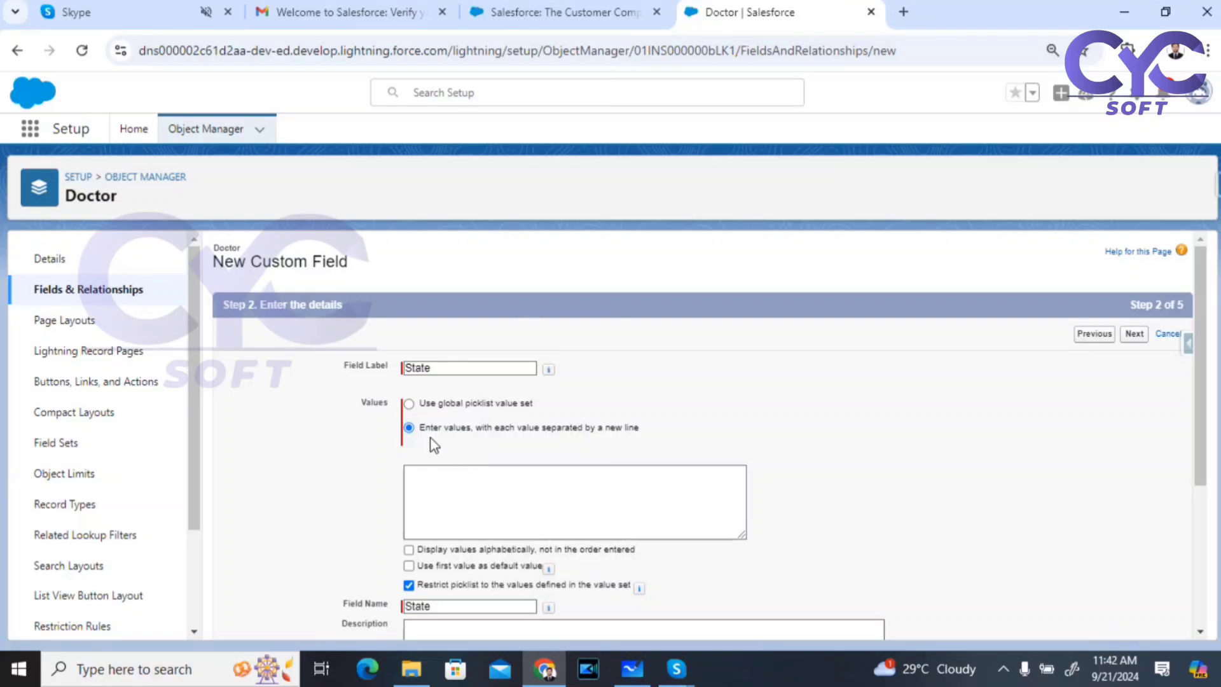
Step: Enter the Indian states Telanagana, Andhra Pradesh, Karnataka, MAharashtra and Kerala, one per line
left_click(459, 473)
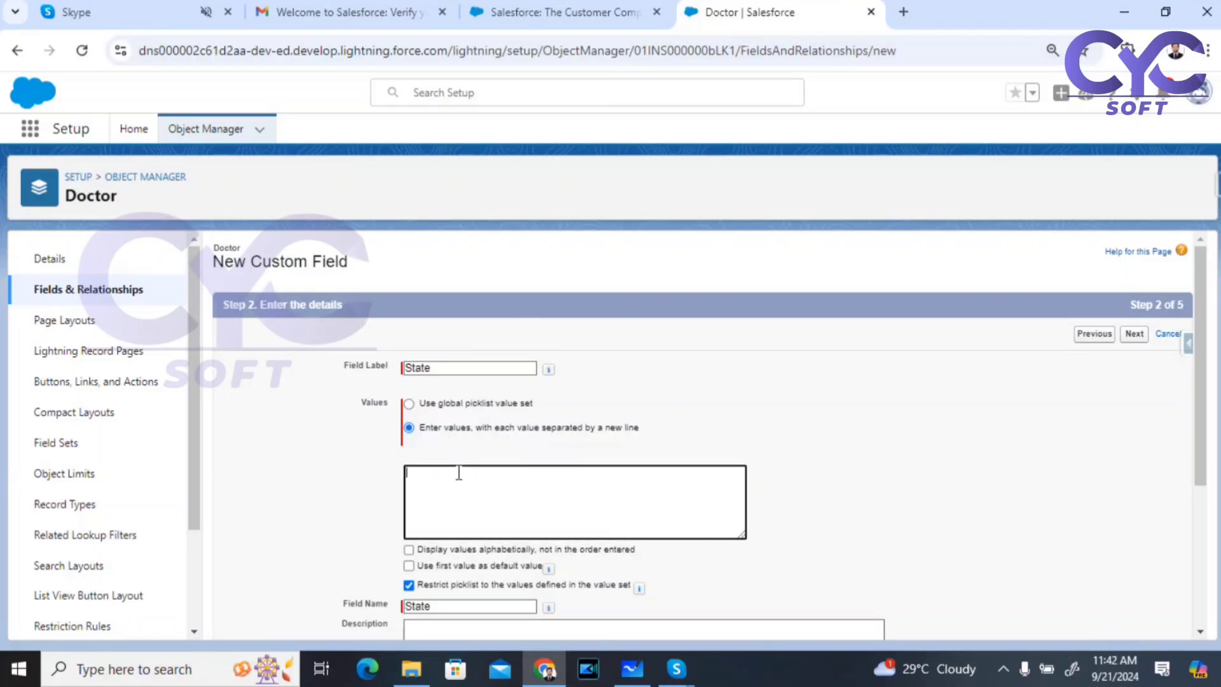
type("Telanagana")
key("Return")
type("Andhra")
type(" Pradesh ")
type("Karnataka")
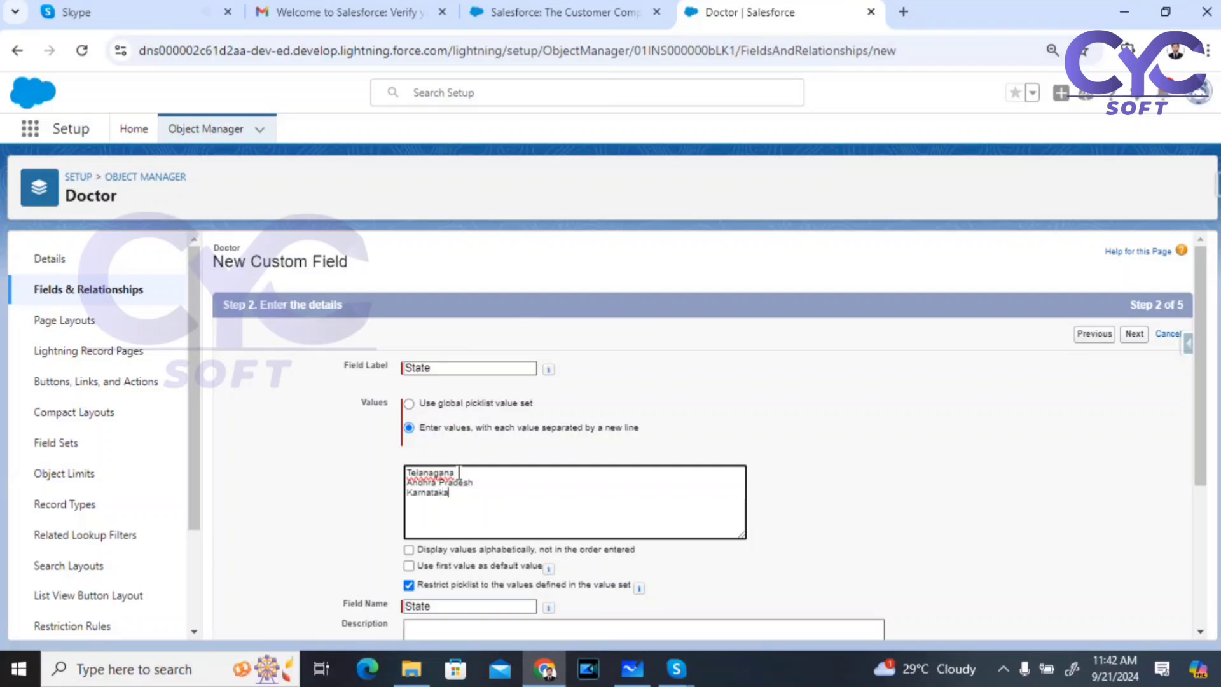
key("Return")
type("MAharashtra")
key("Return")
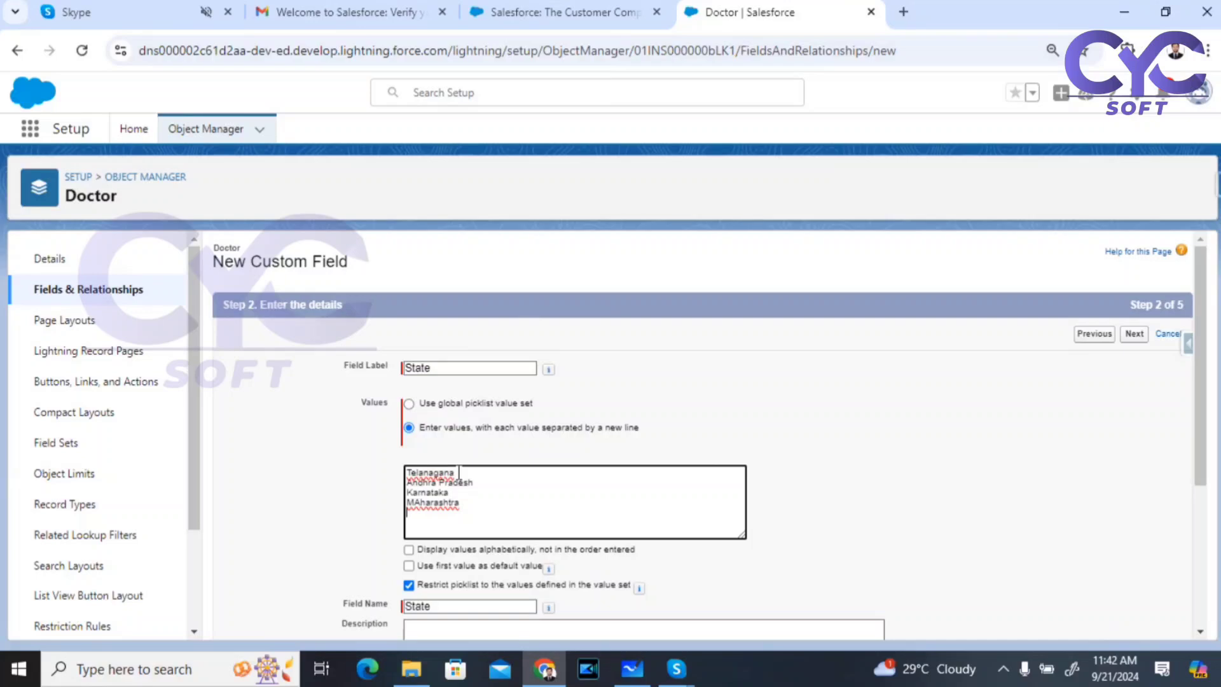
type("Kerala")
key("Return")
Step: Add the US states California, Newjersey, Texas and Newyork on their own lines
type("California")
key("Return")
type("Newjersey")
key("Return")
type("Texas")
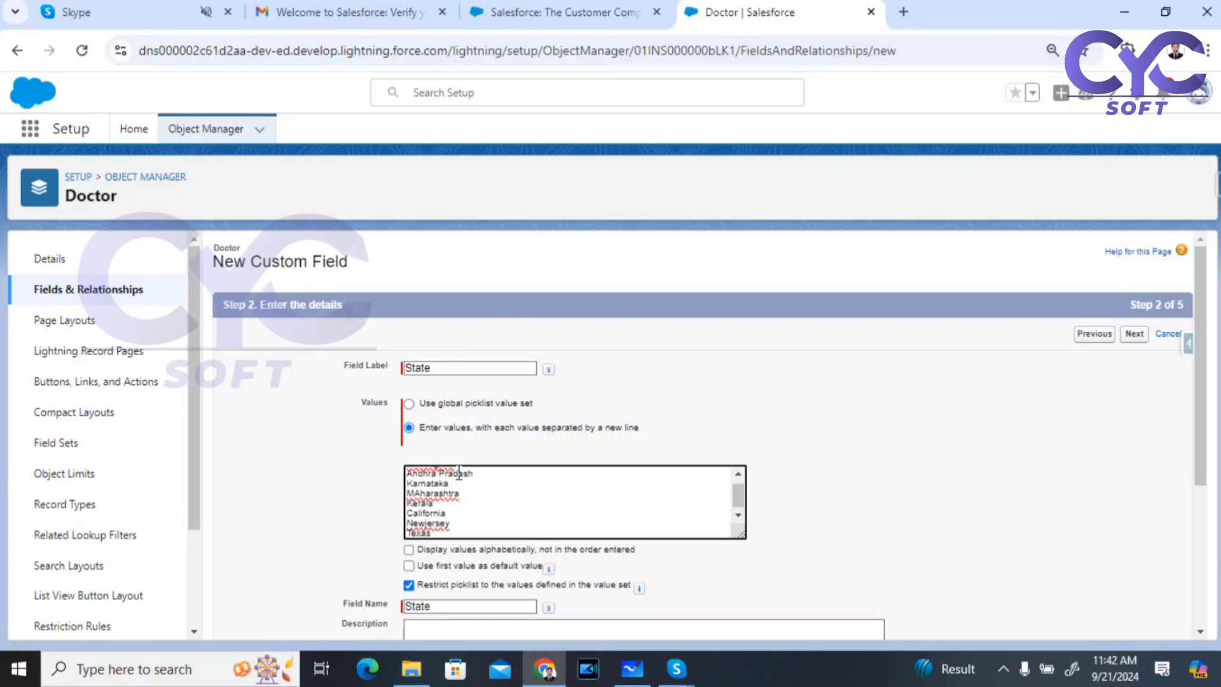
key("Return")
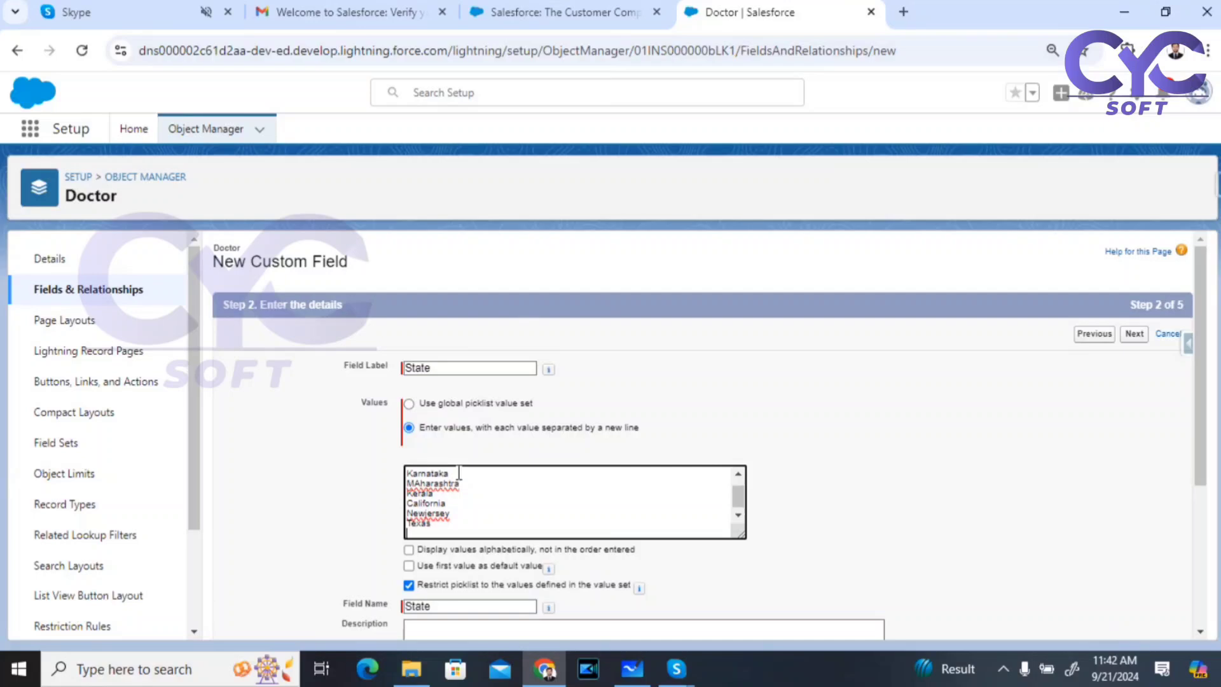
type("Newyork")
key("Return")
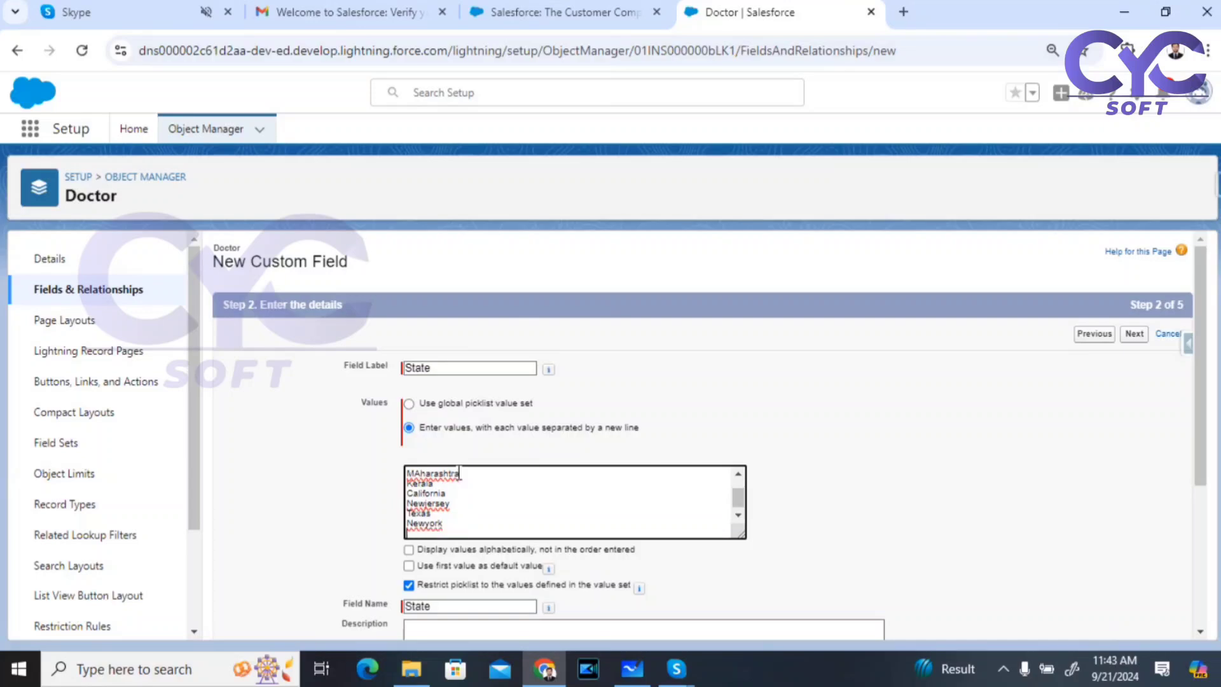
Step: Add London, Scottland, Melbourne, Sydney, Dubai, Oman and Qatar on their own lines
type("London")
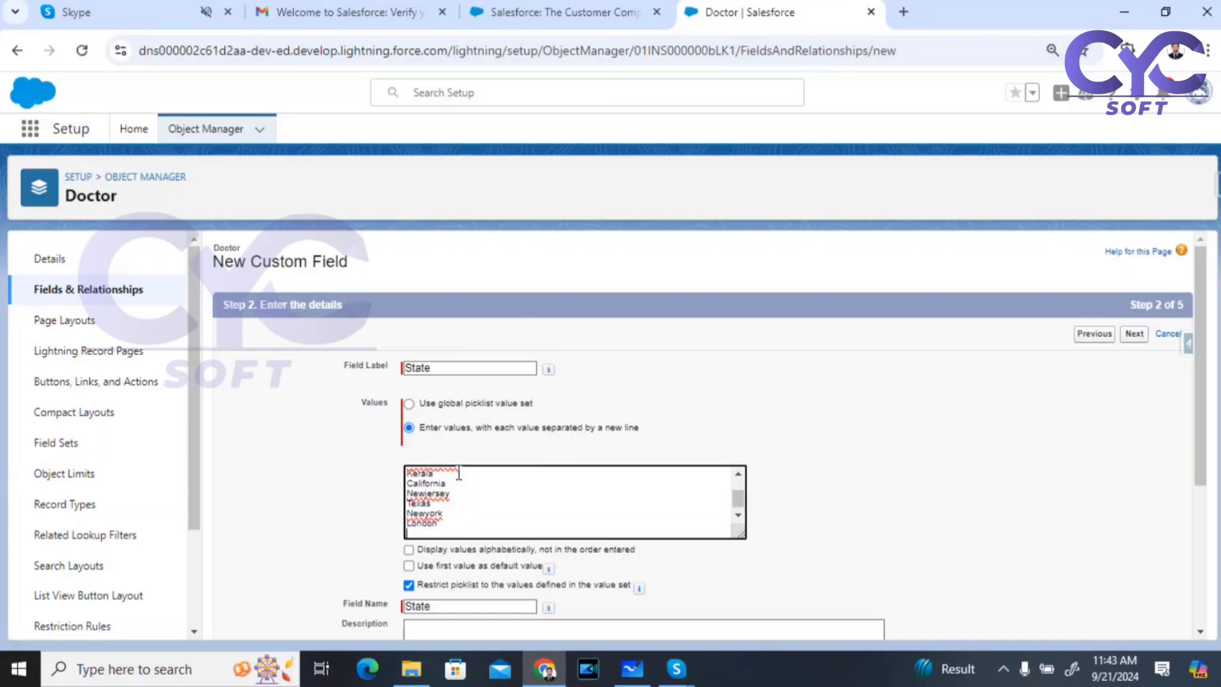
key("Return")
type("Scottland")
key("Return")
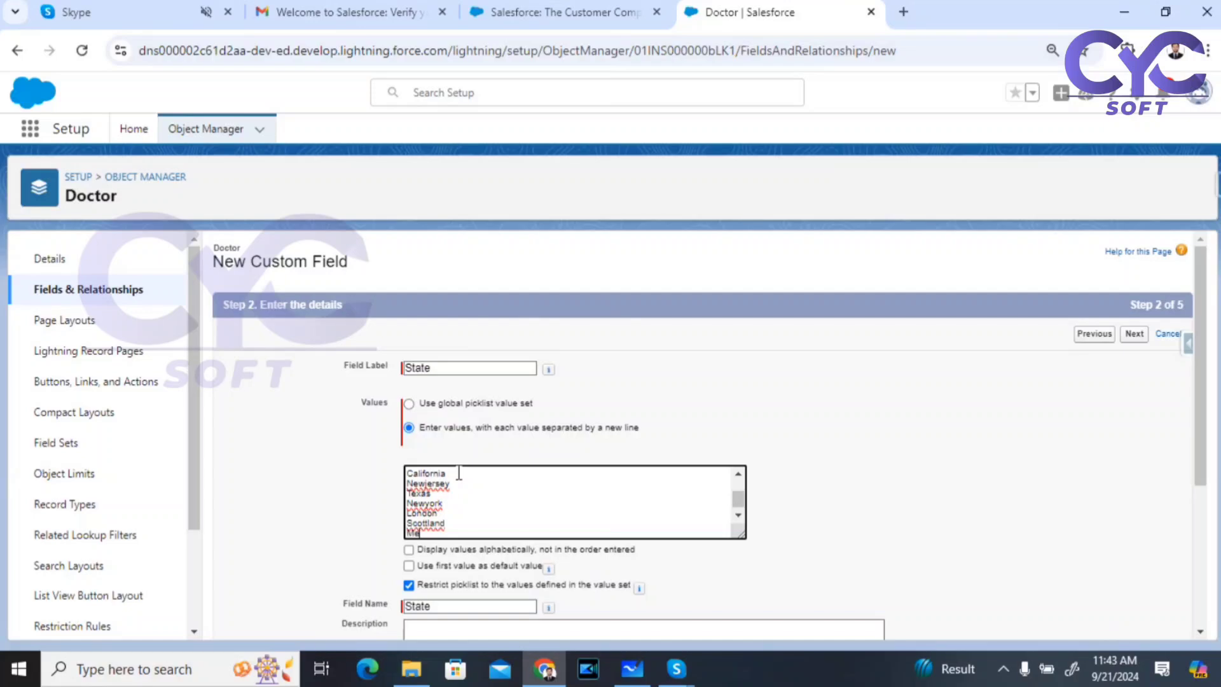
type("bourne")
key("Return")
type("Syd")
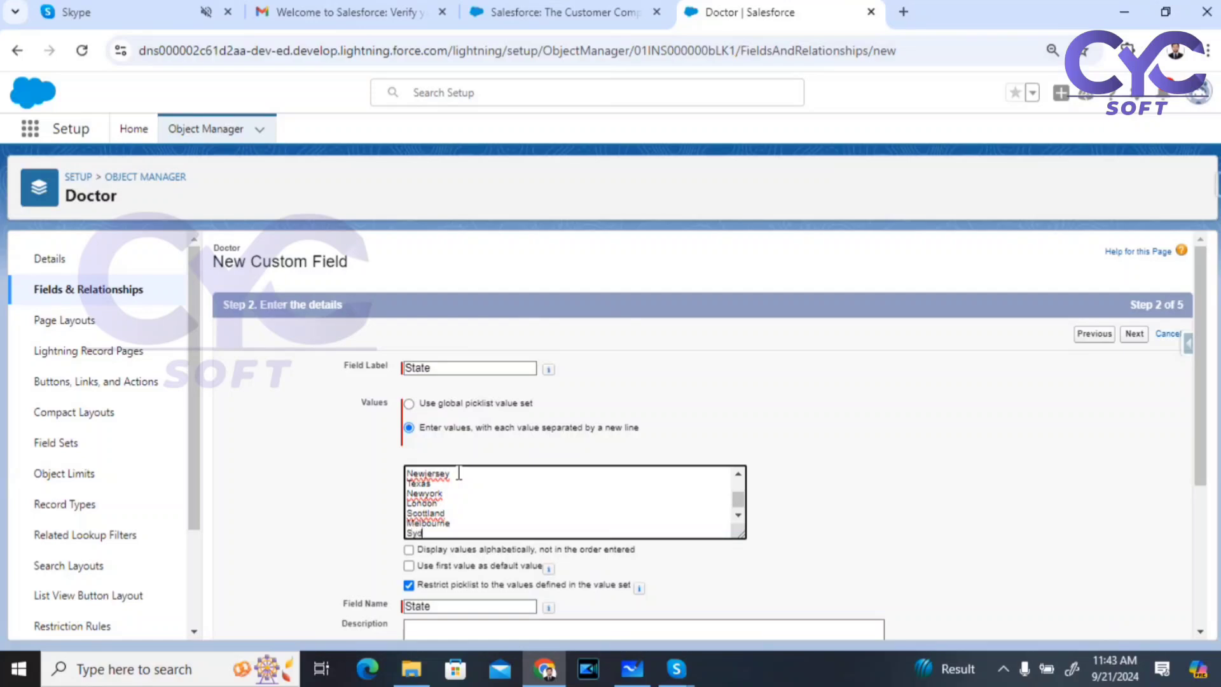
type("ney")
key("Return")
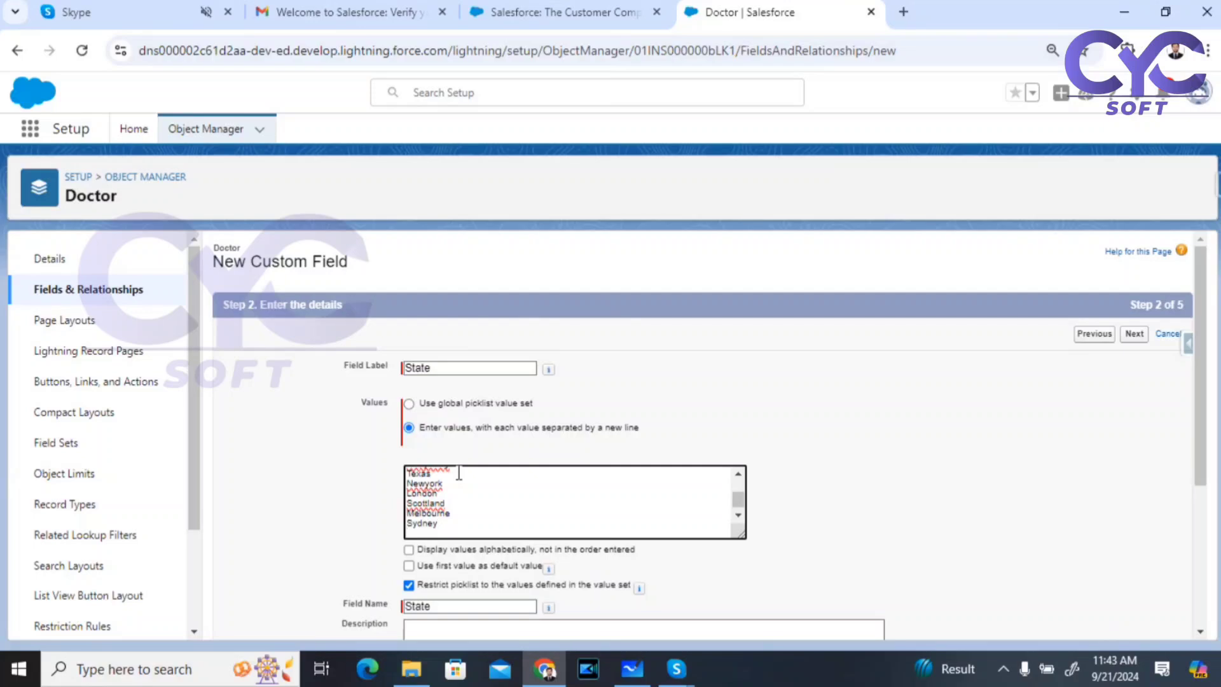
type("Dubai")
key("Return")
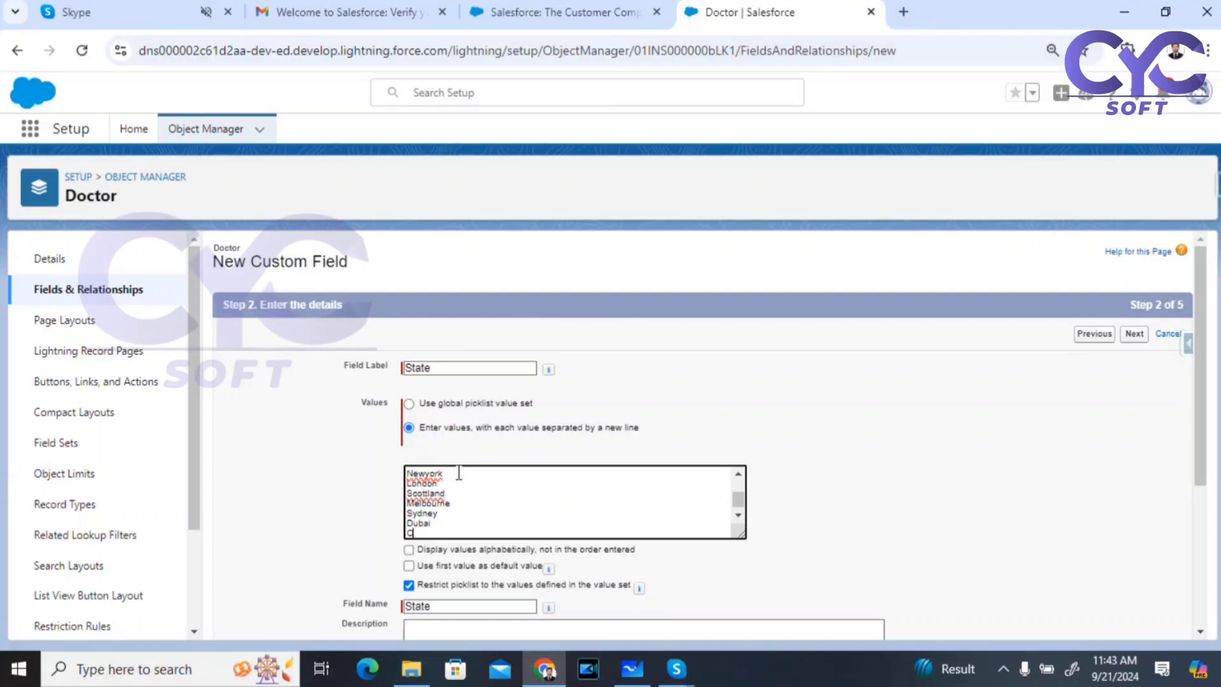
type("Oman")
key("Return")
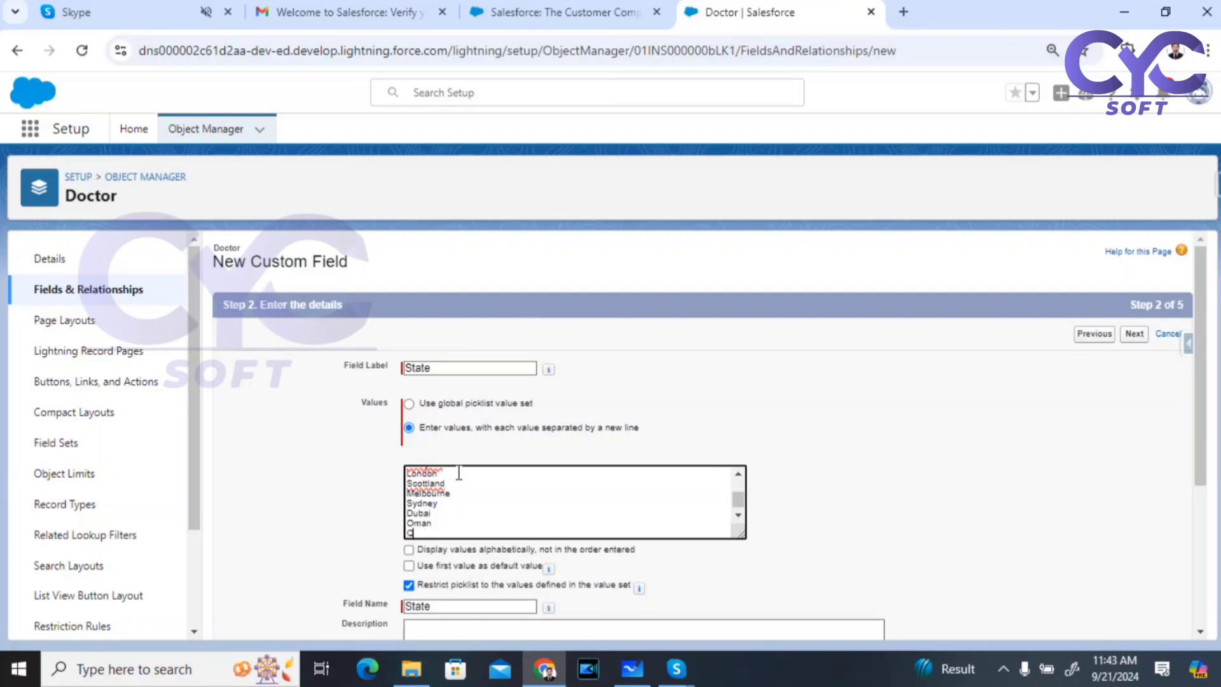
type("Qatar")
Step: Accept the default security, placement and layout settings and save the State picklist
scroll(979, 512, "down", 3)
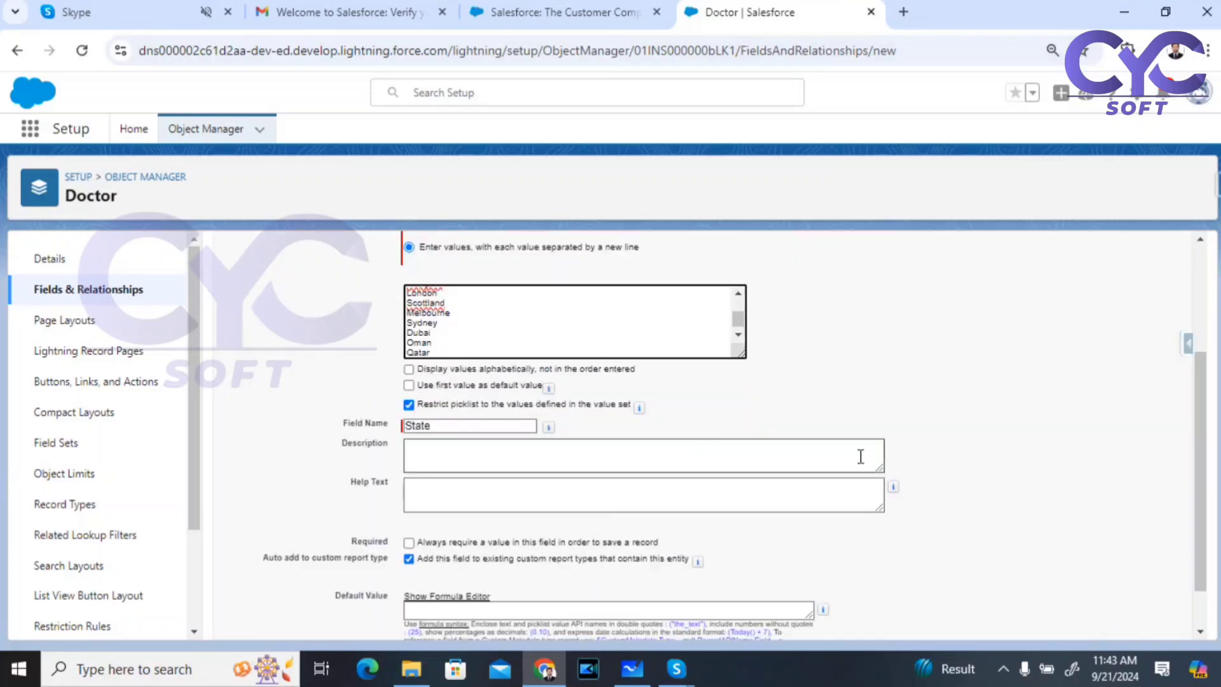
scroll(1085, 514, "down", 1)
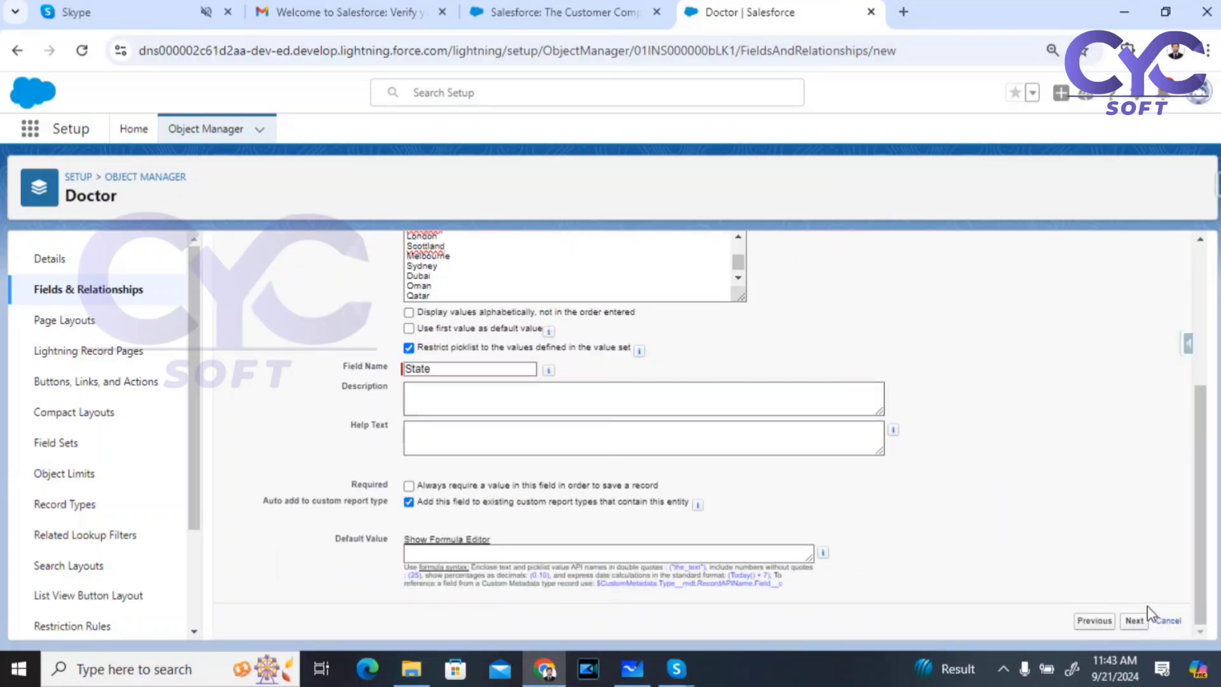
left_click(1134, 621)
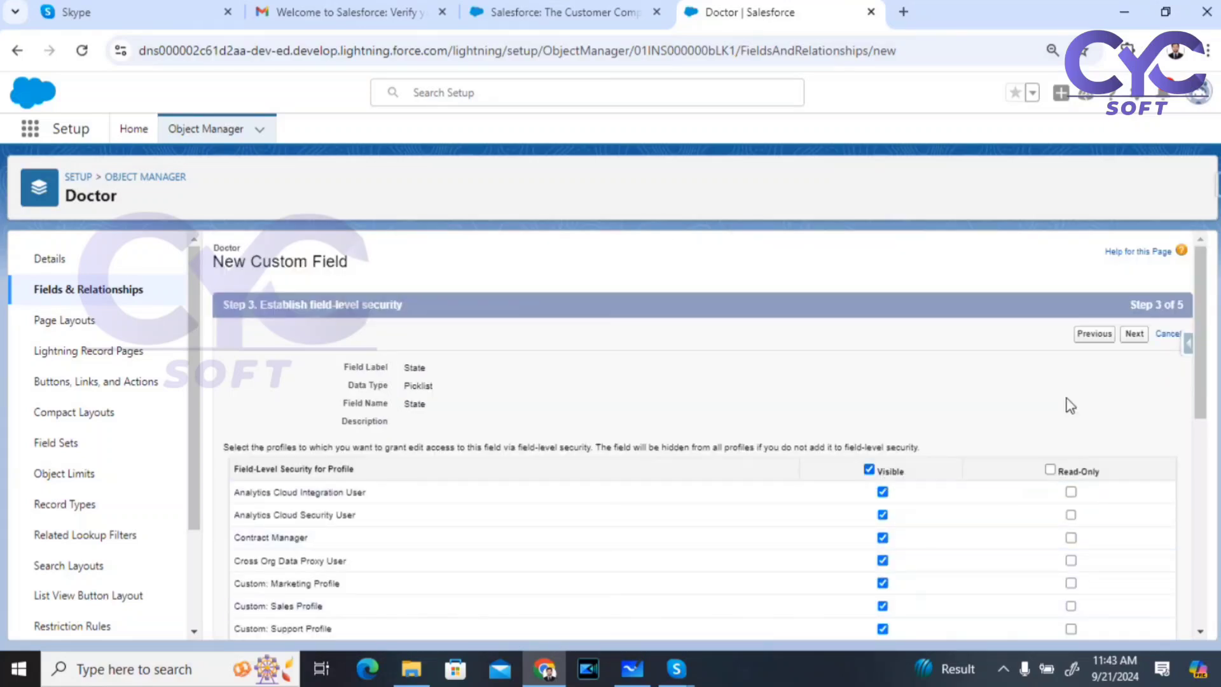
left_click(1134, 334)
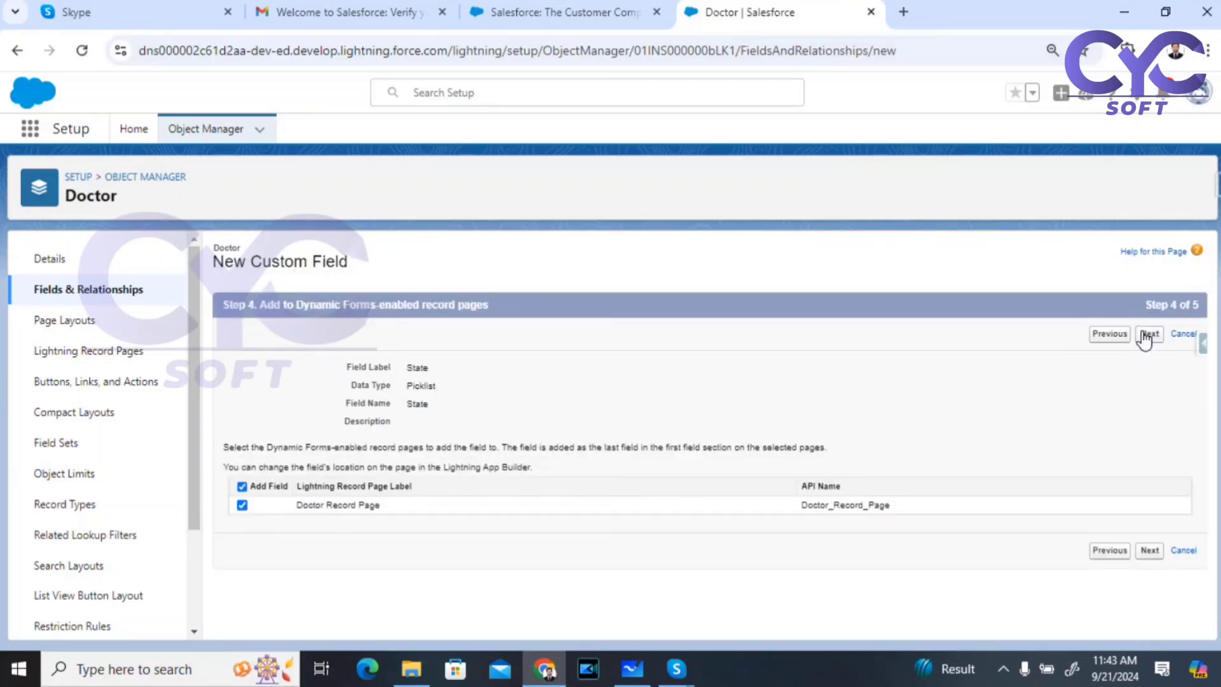
left_click(1145, 336)
left_click(1146, 335)
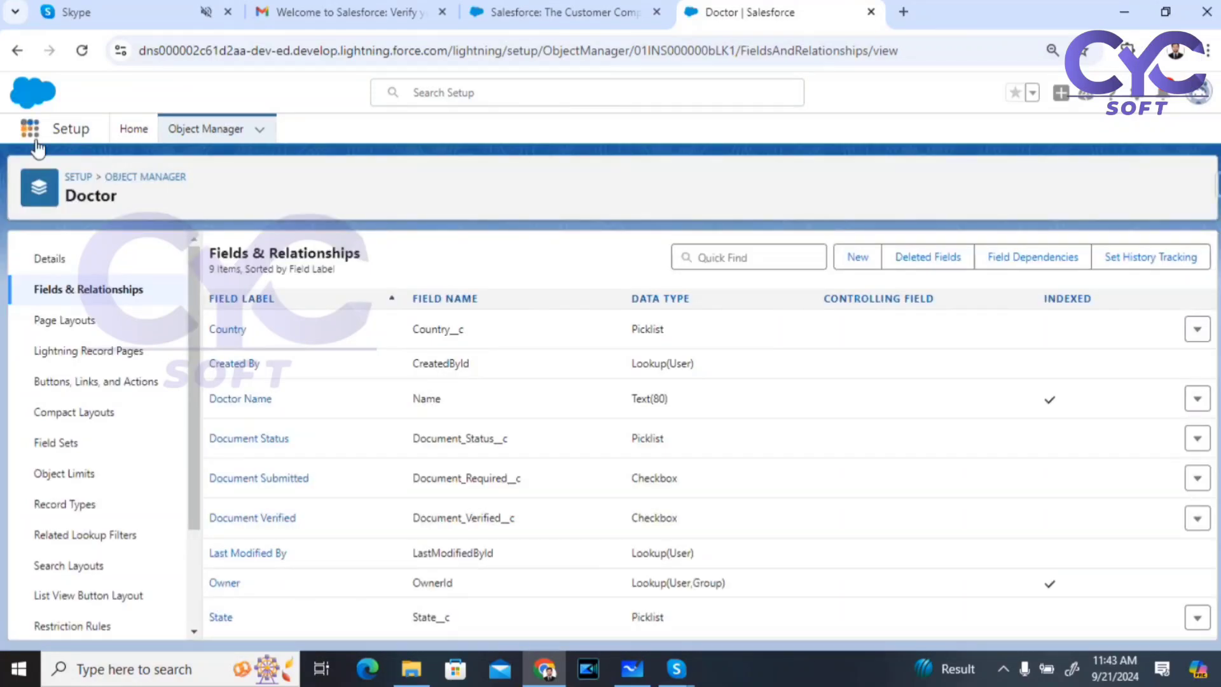
Step: Find Doctors through the App Launcher with 'doct' and start a New Doctor record
left_click(33, 134)
type("d")
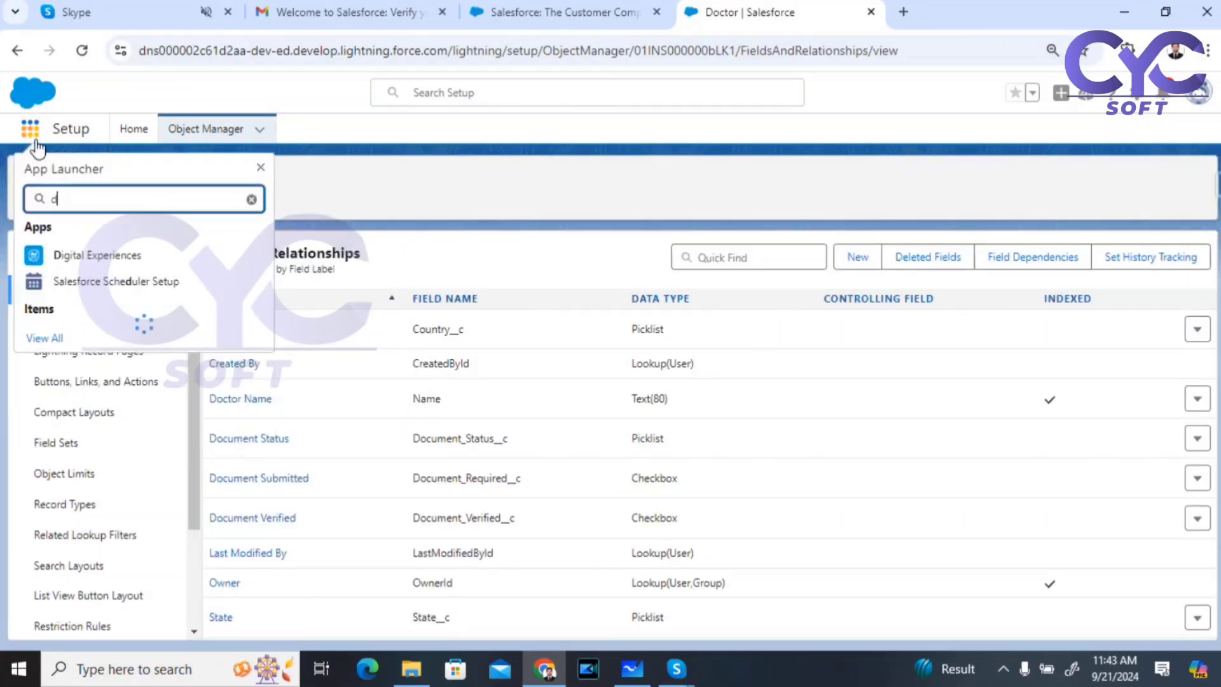
type("oct")
left_click(42, 300)
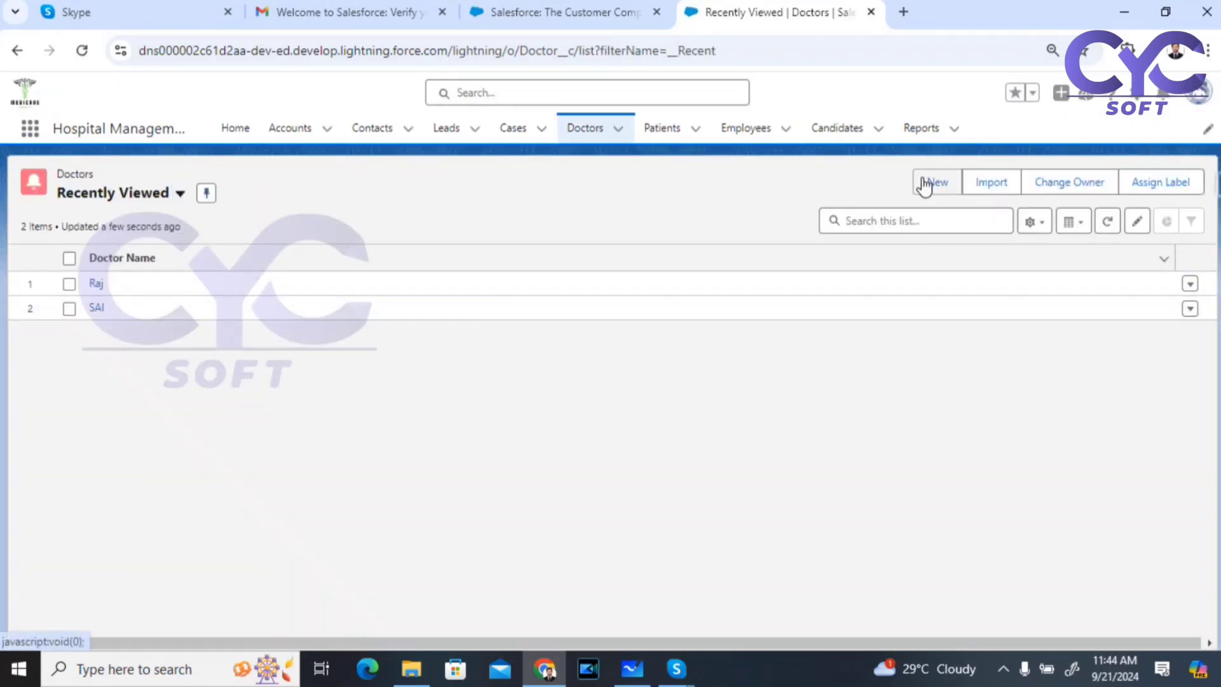
left_click(933, 184)
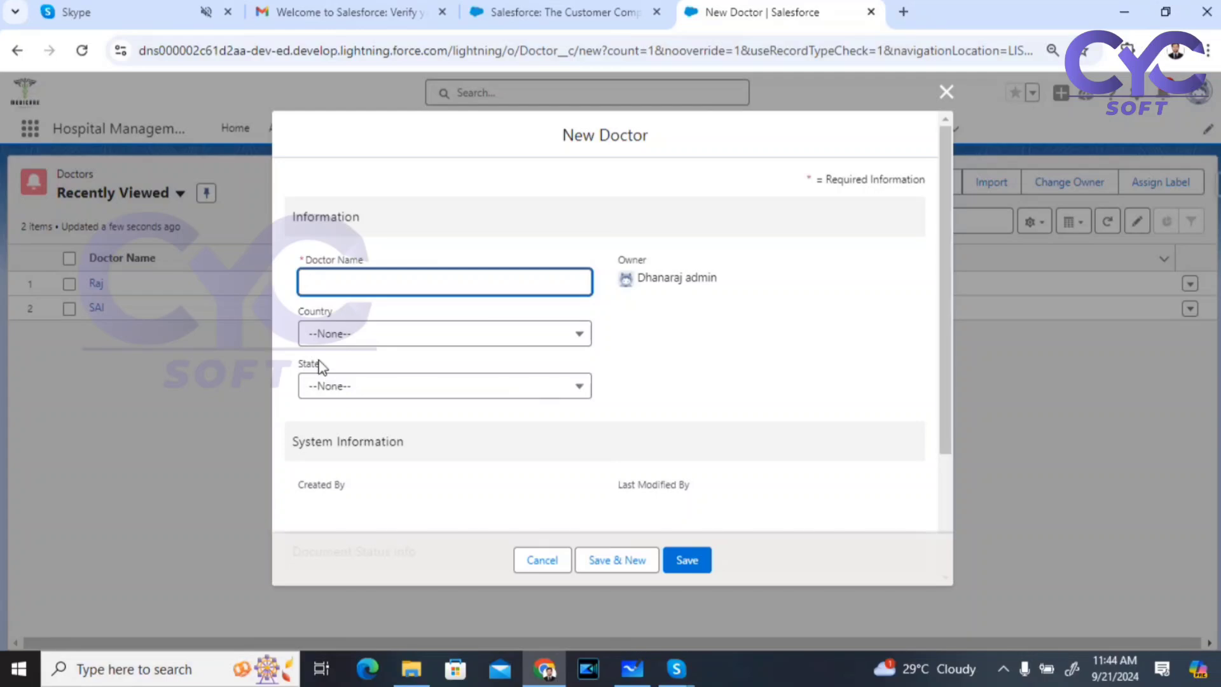
Step: Set Country to India and review the State options it offers
left_click(390, 344)
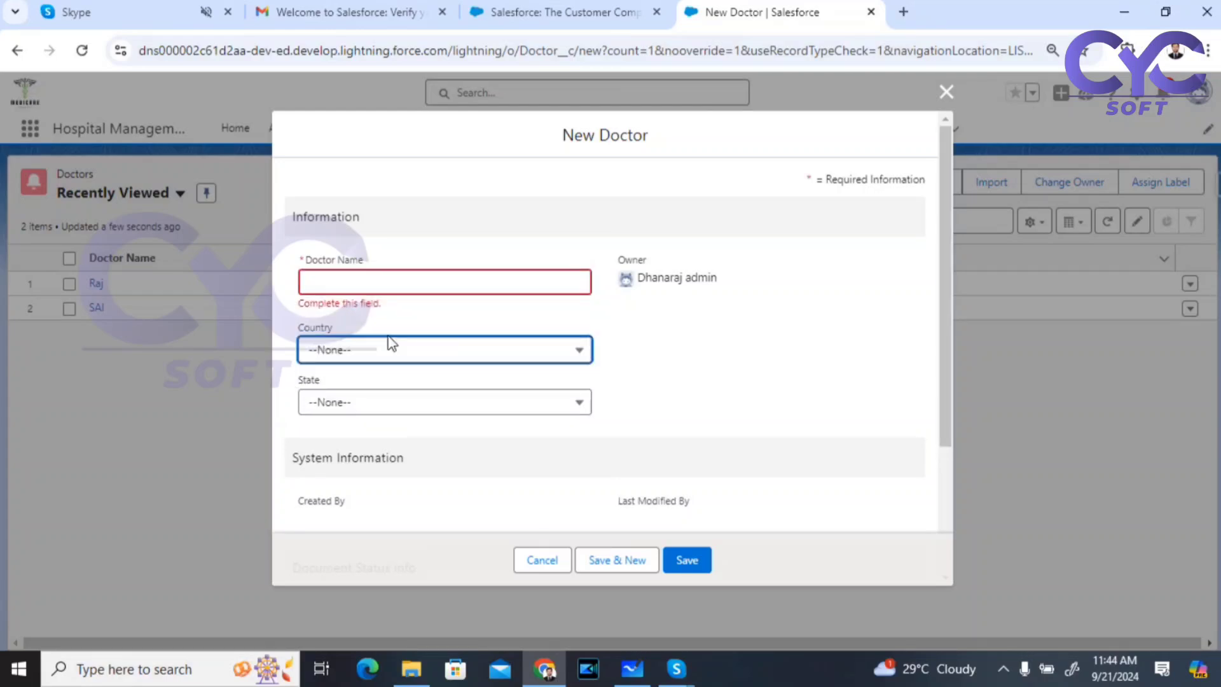
left_click(390, 356)
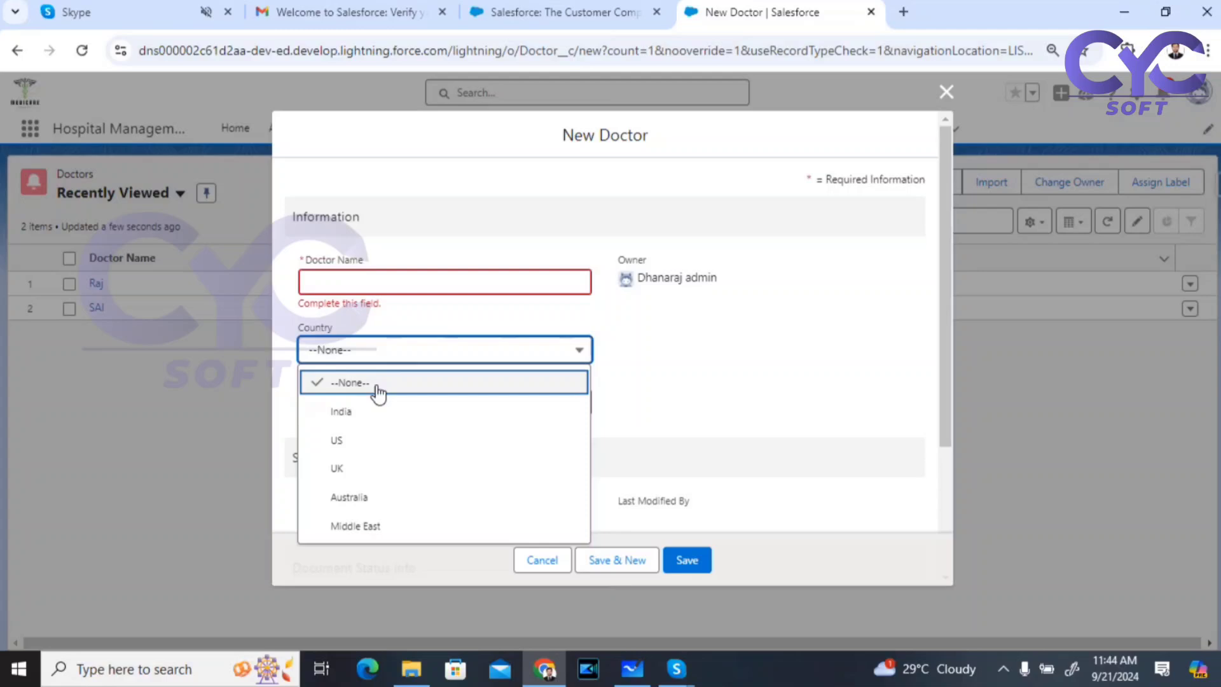
left_click(350, 412)
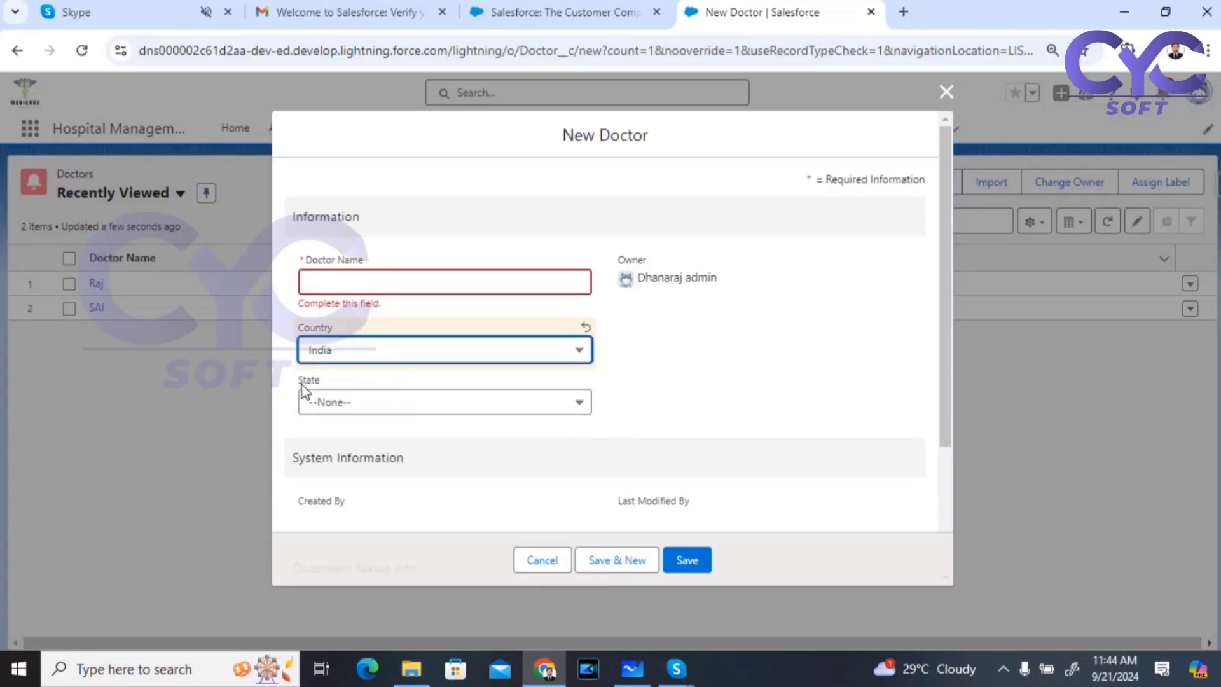
left_click(386, 405)
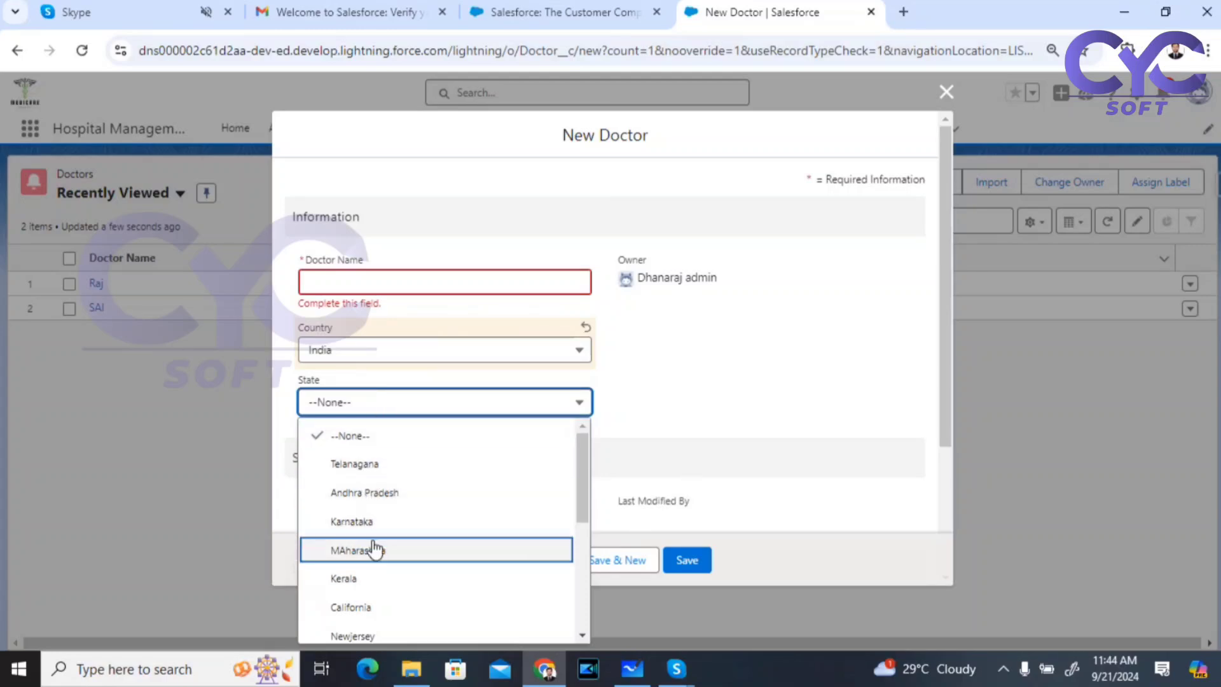
scroll(453, 540, "down", 2)
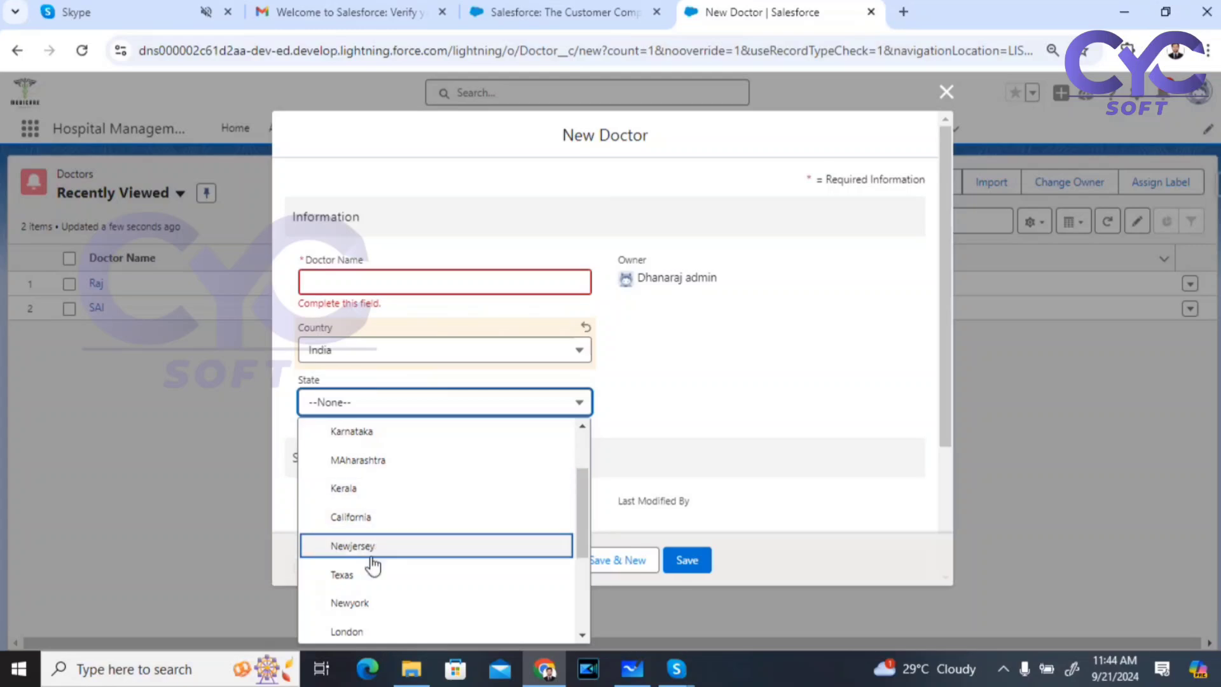
left_click(709, 423)
Step: Switch Country to US and review its State options
left_click(356, 351)
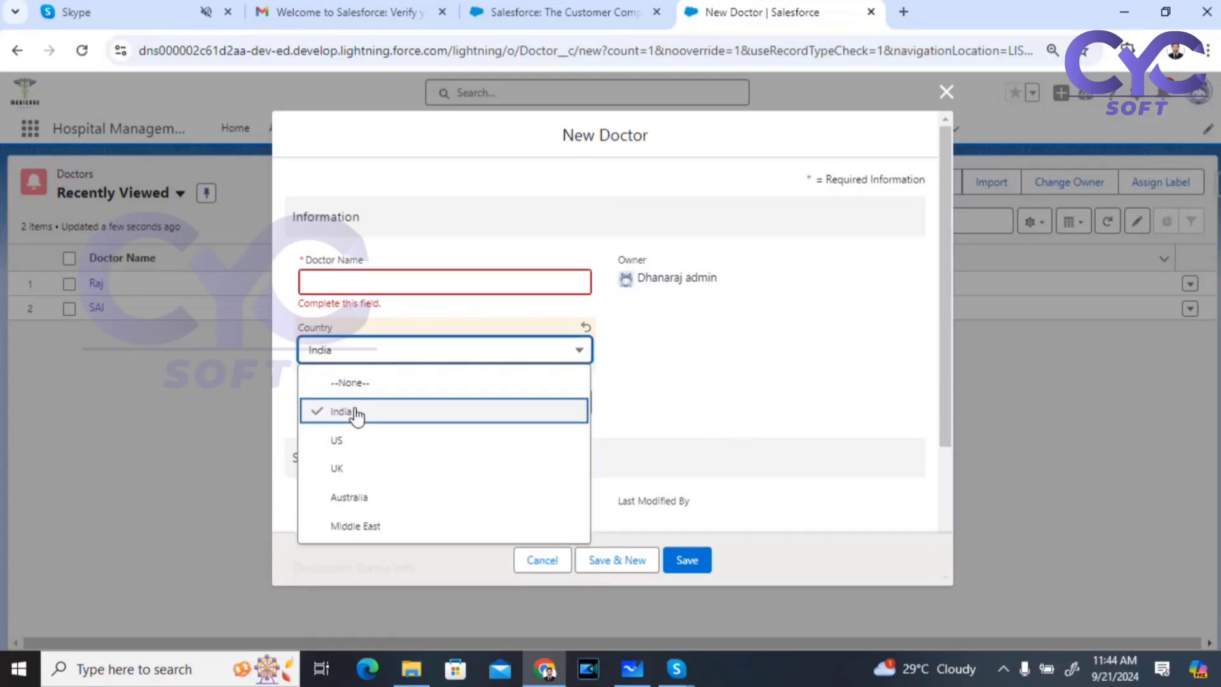
left_click(344, 438)
left_click(437, 403)
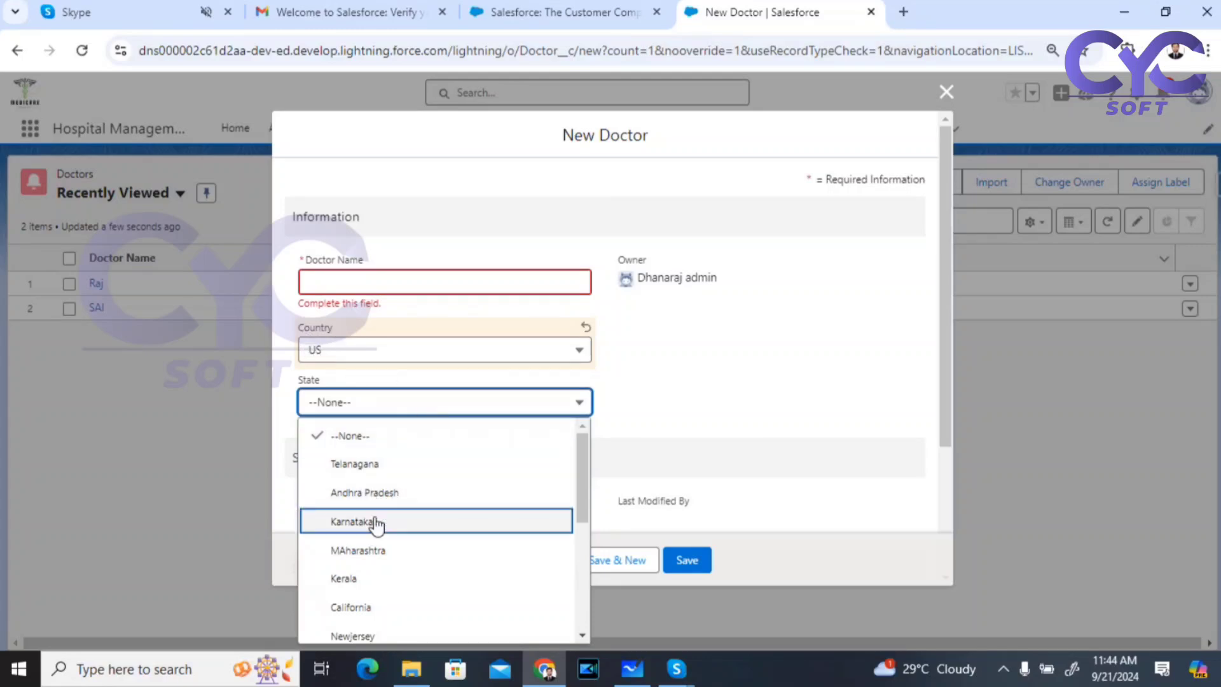
left_click(778, 420)
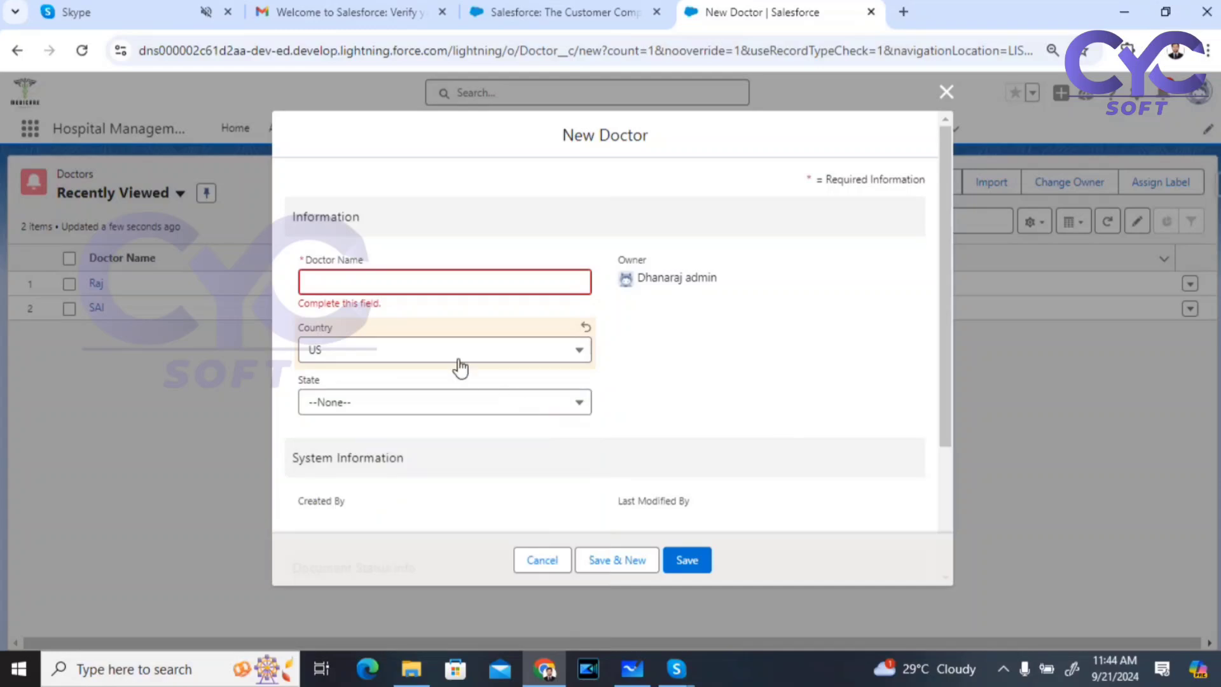
Step: Switch Country to Middle East, review its State options, then cancel the new Doctor
left_click(464, 348)
left_click(373, 526)
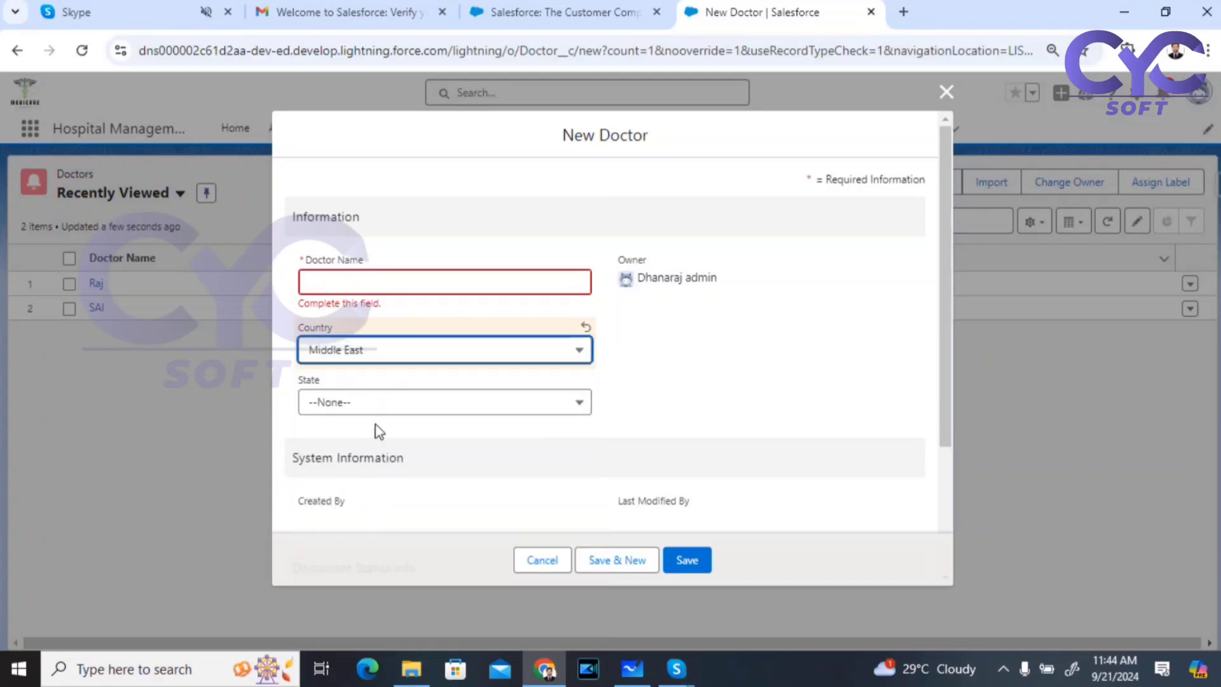
left_click(399, 404)
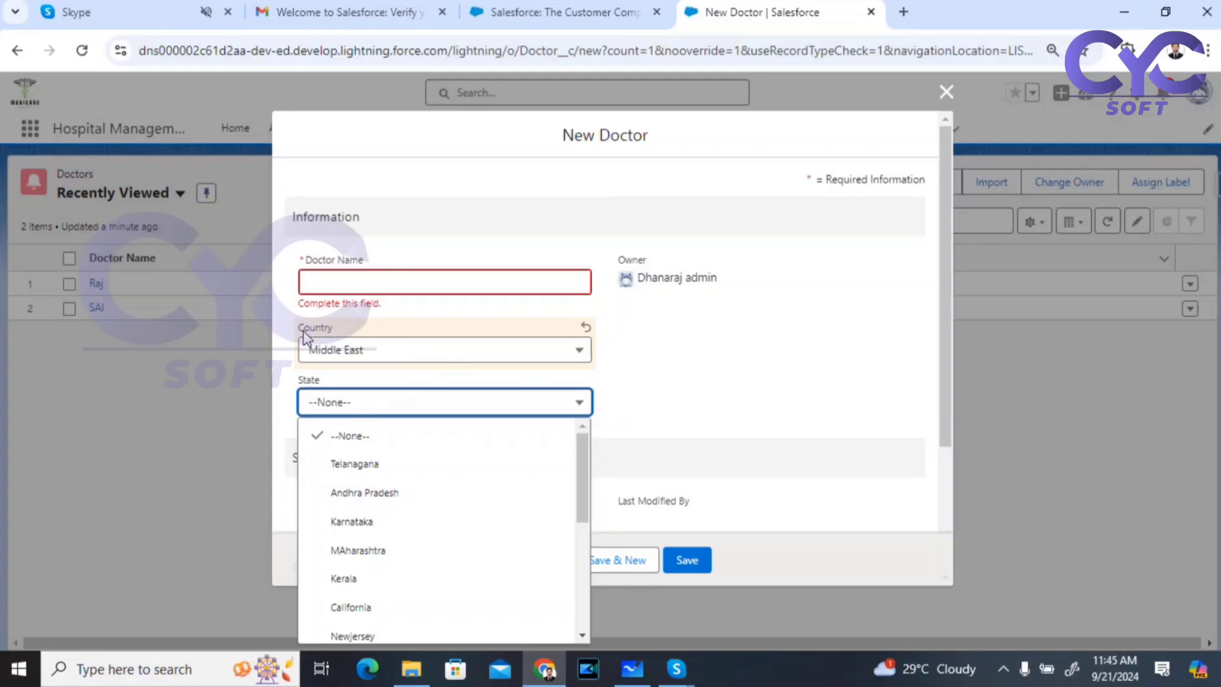
left_click(691, 383)
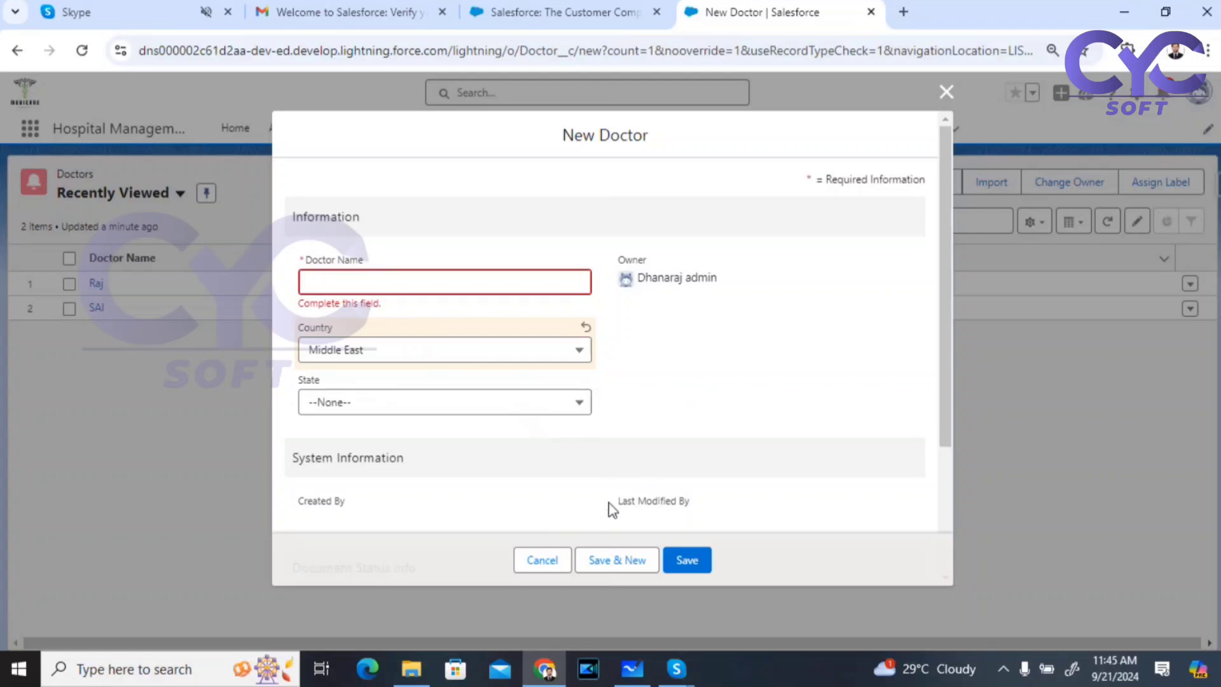
left_click(534, 562)
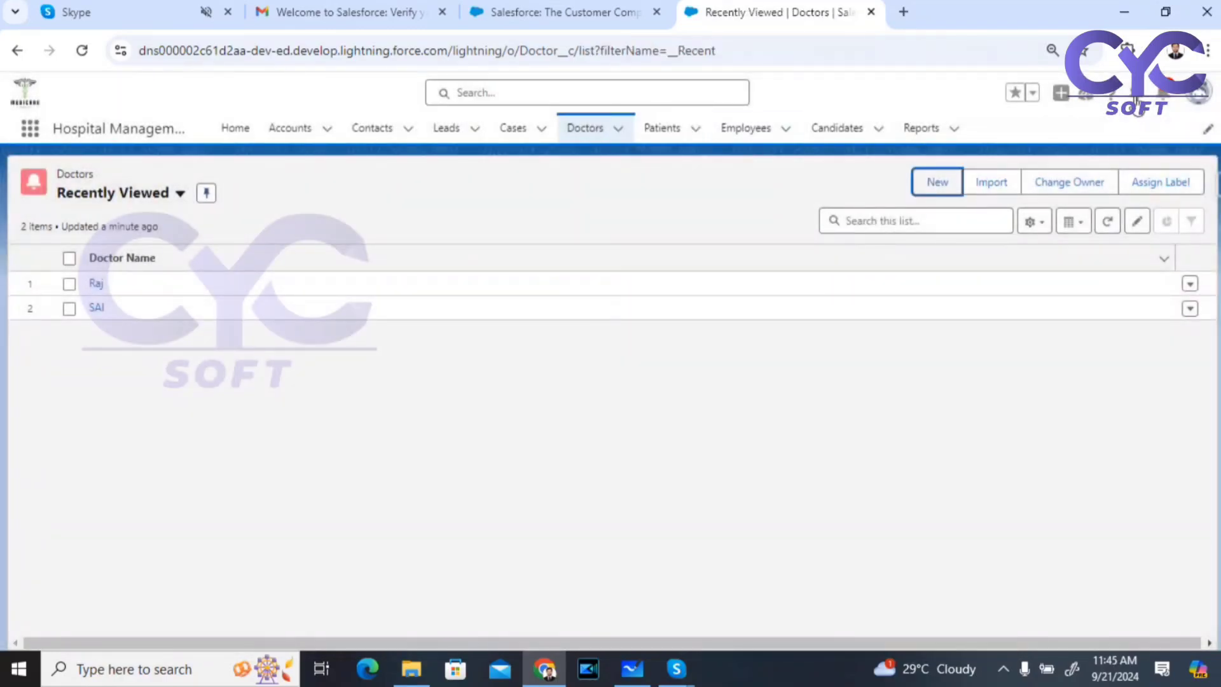
Step: Open the Doctor object's setup, go to Fields & Relationships, and show its Field Dependencies page
left_click(1136, 94)
left_click(1072, 274)
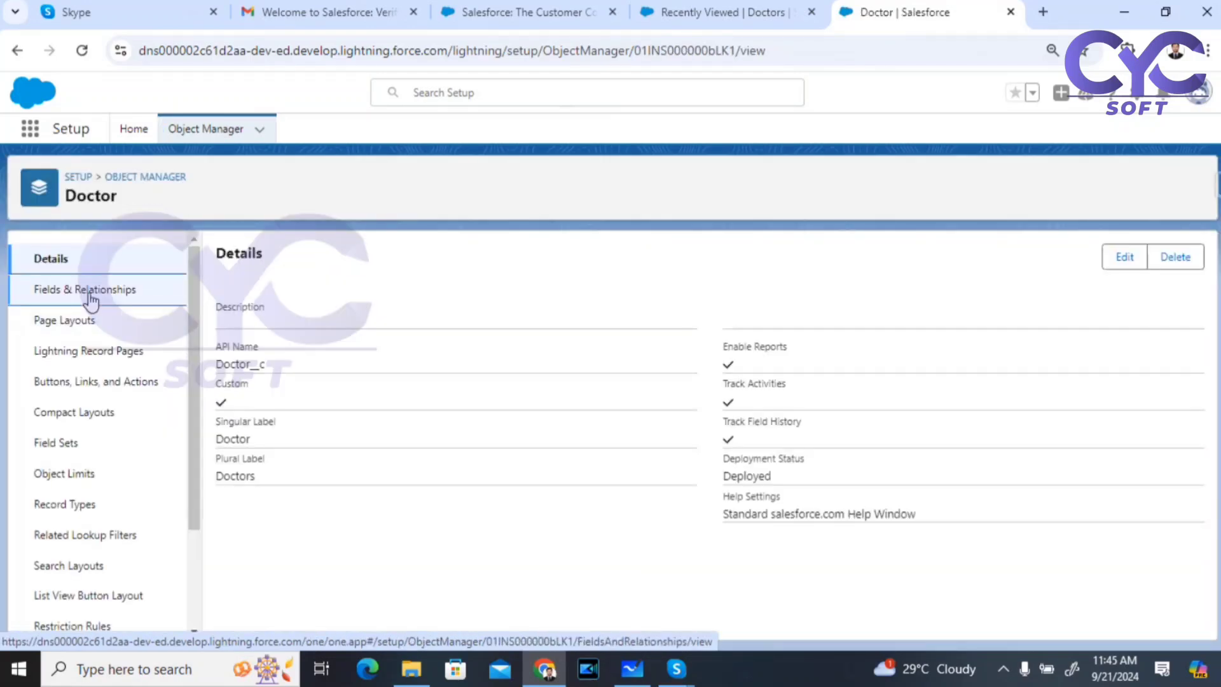
left_click(89, 296)
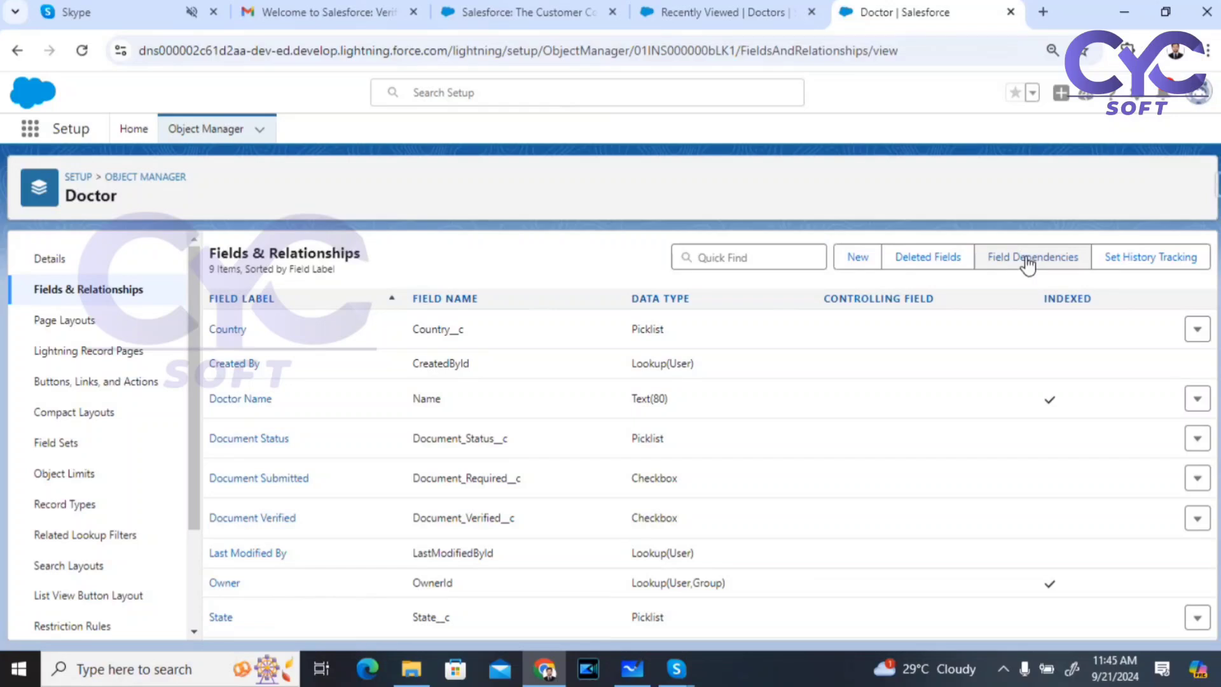
left_click(1028, 258)
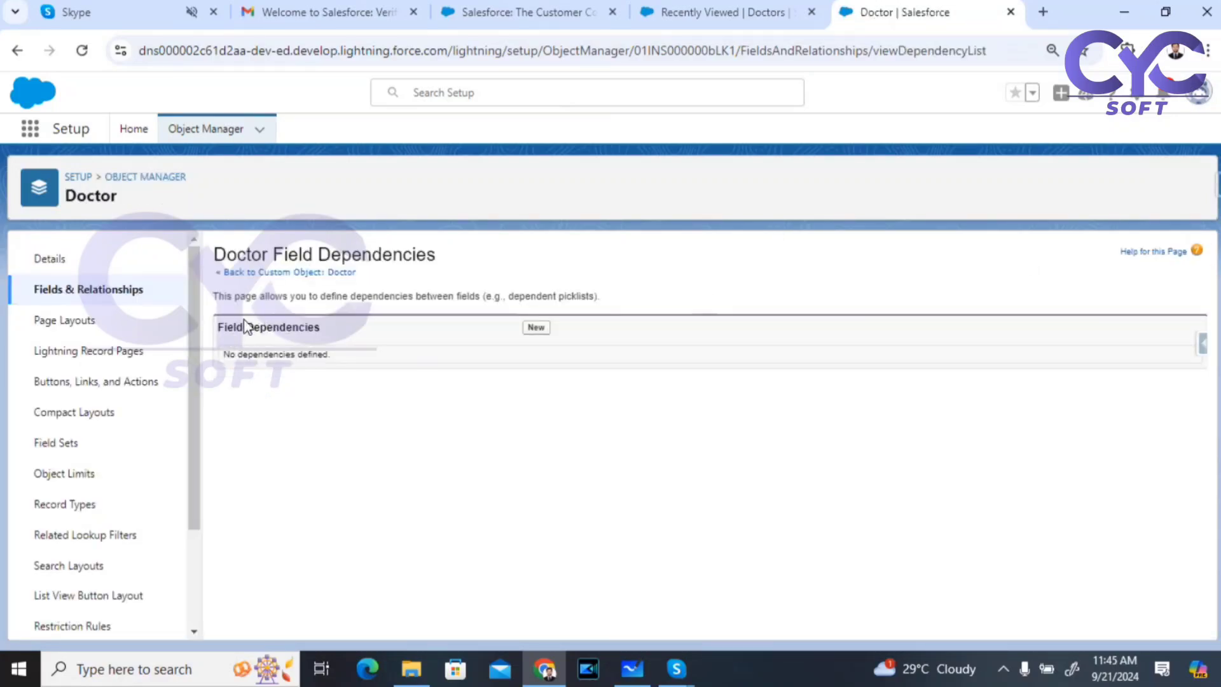
Step: Create a new Doctor field dependency with Country as controlling field and State as dependent field
left_click(543, 330)
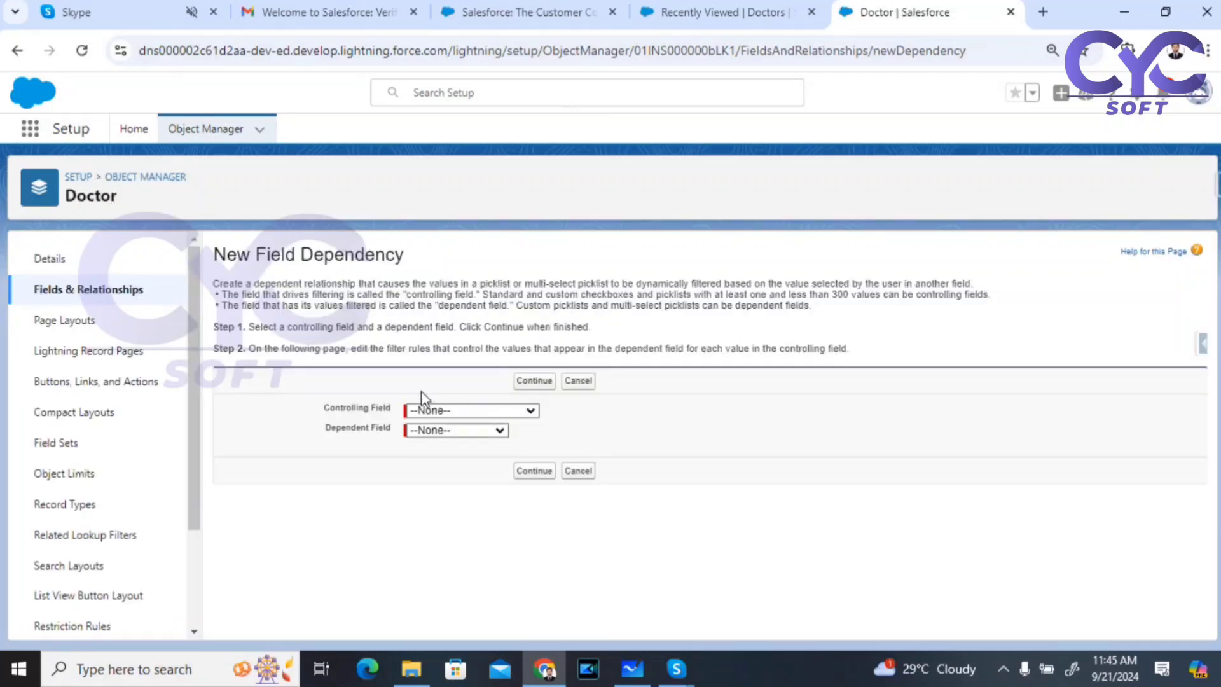
left_click_drag(325, 408, 347, 408)
left_click(525, 414)
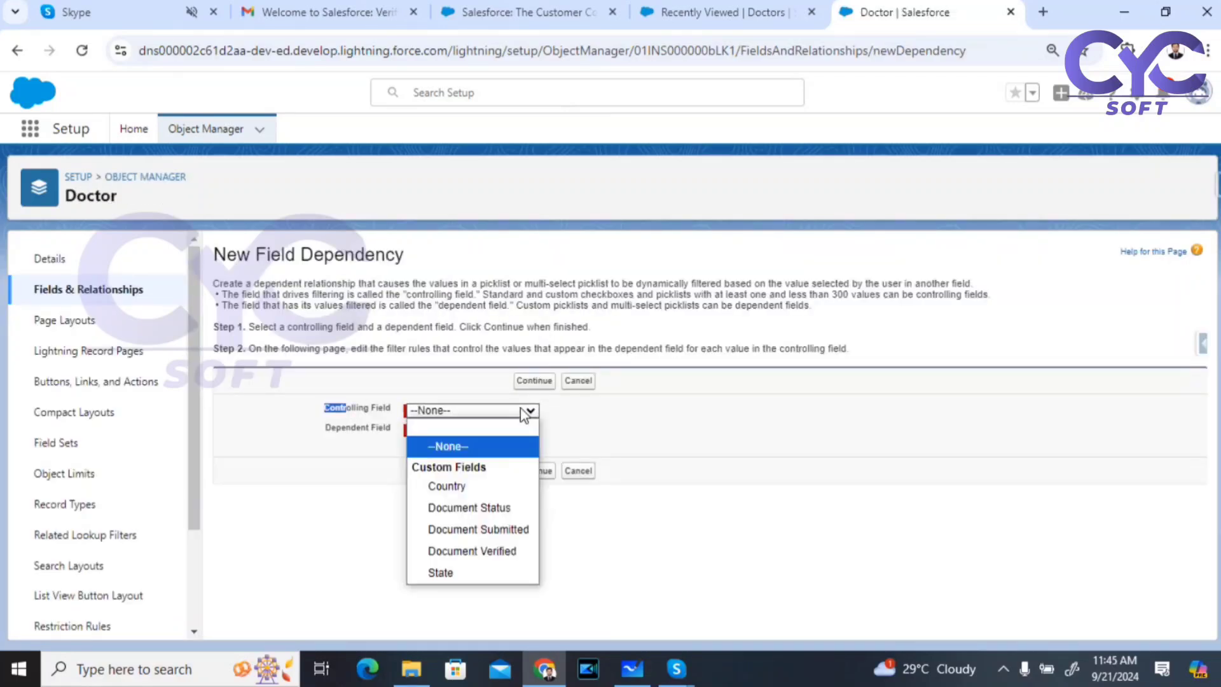
left_click(445, 486)
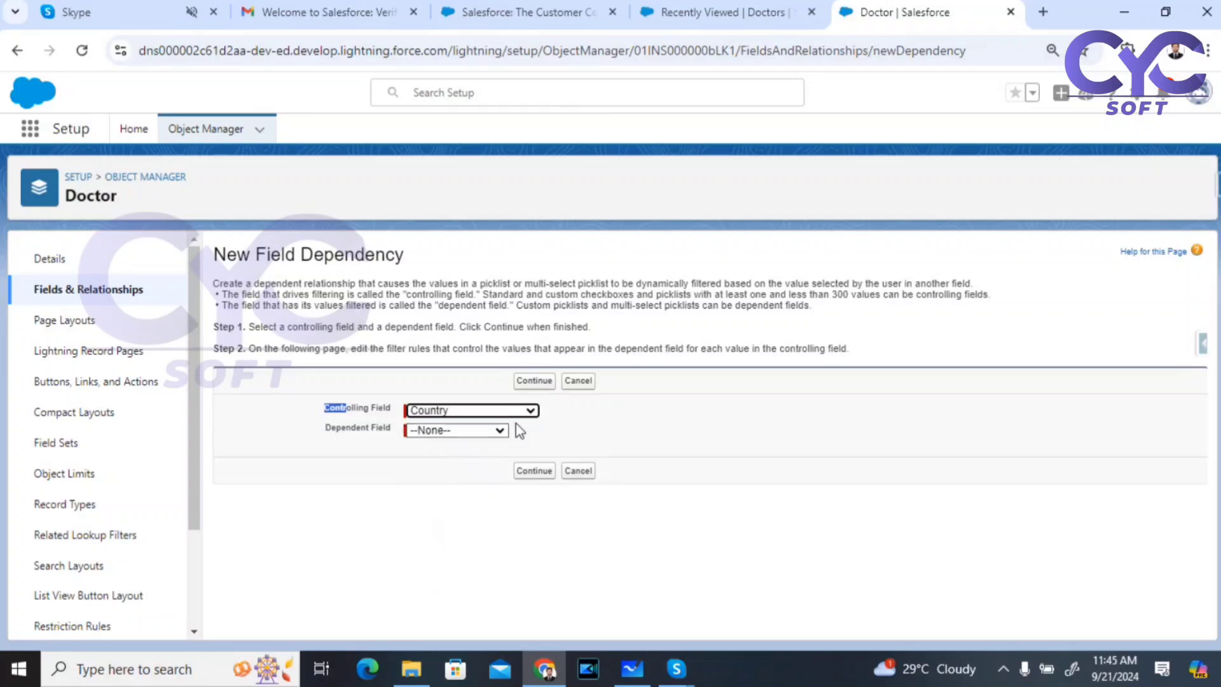
left_click(459, 430)
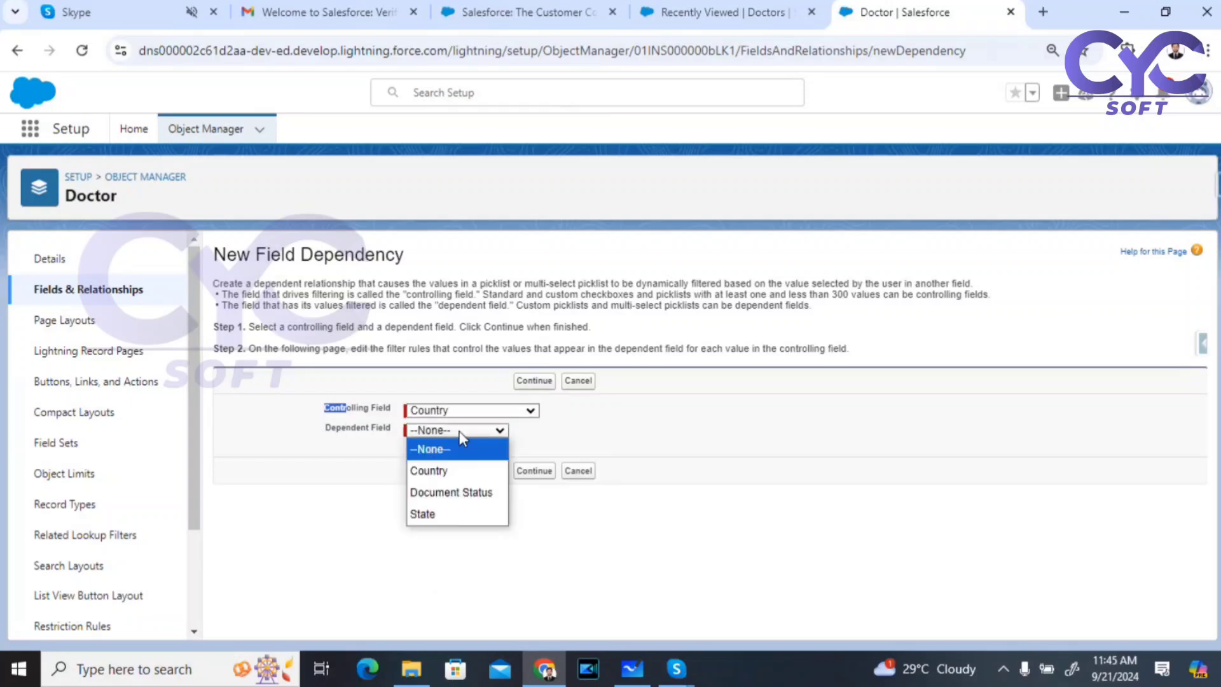
left_click(442, 516)
left_click(533, 471)
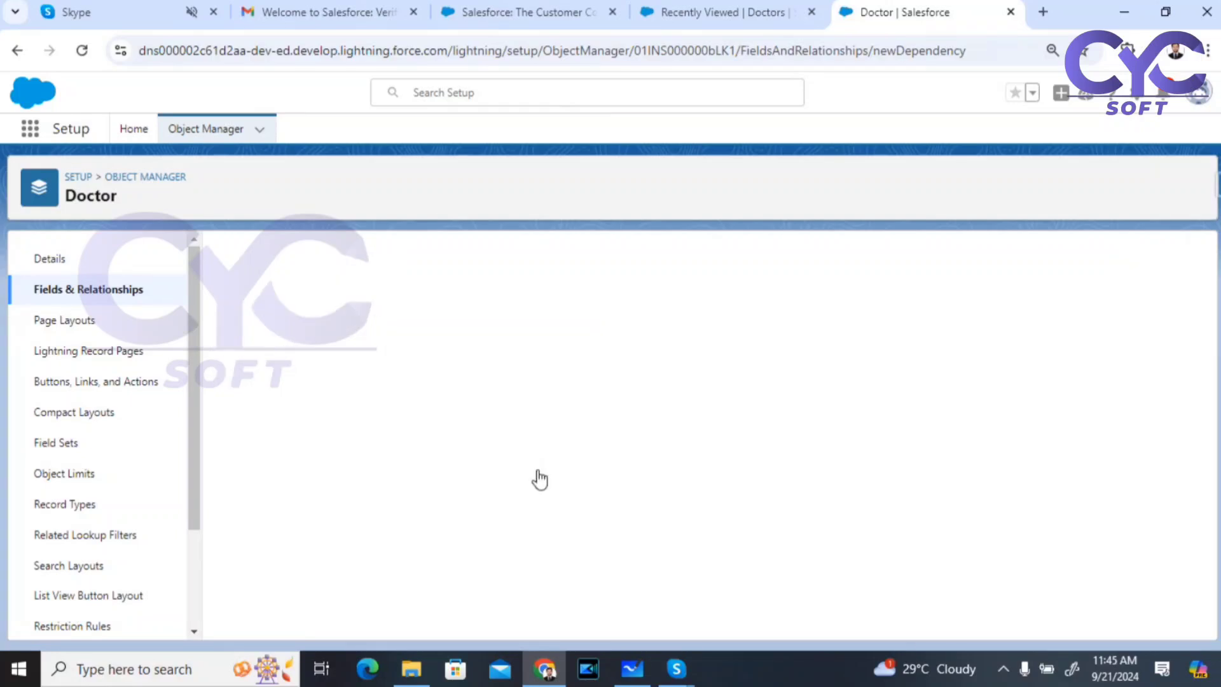
scroll(499, 436, "down", 3)
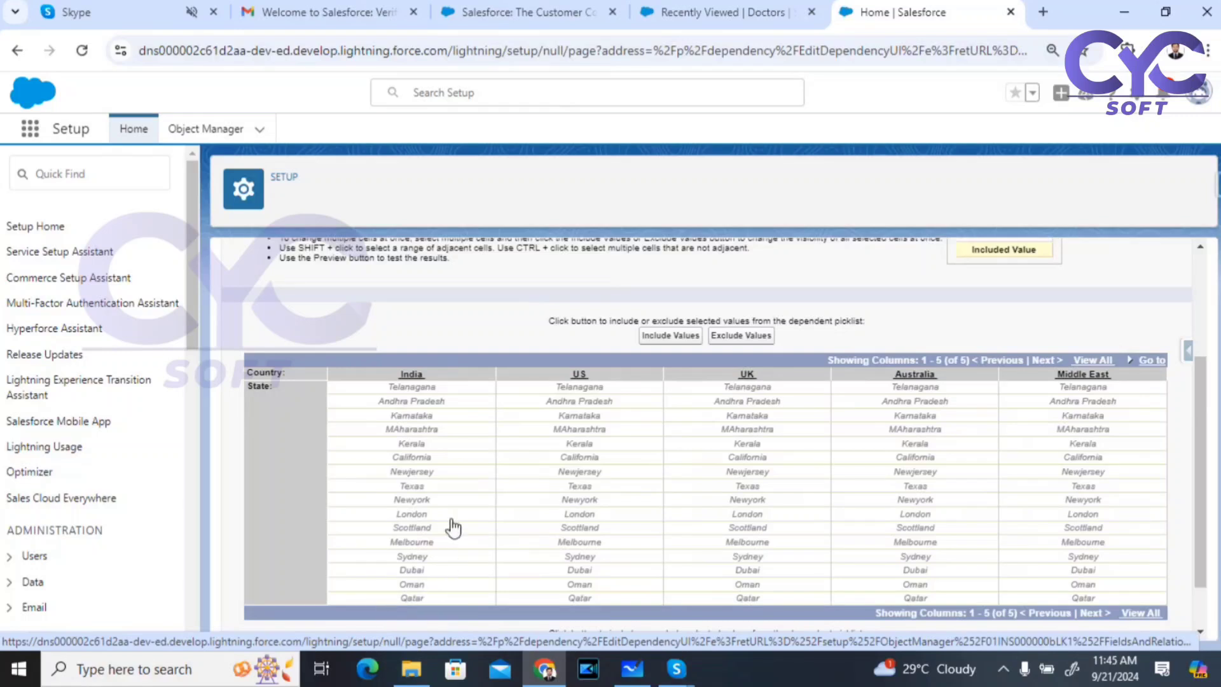
Step: Include India's five states, Telangana through Kerala, and US's four, California through Newyork
left_click(418, 389)
mouse_move(414, 404)
left_mouse_down()
mouse_move(407, 445)
mouse_move(425, 449)
left_mouse_up()
left_click(425, 449)
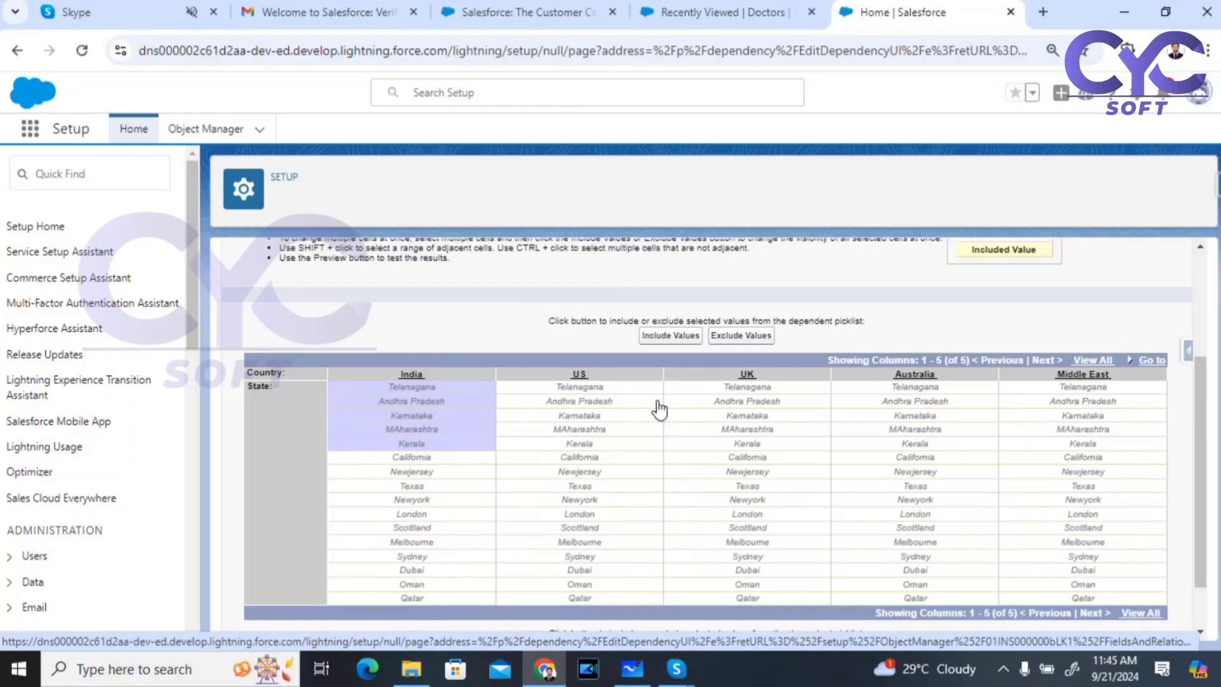
left_click(667, 337)
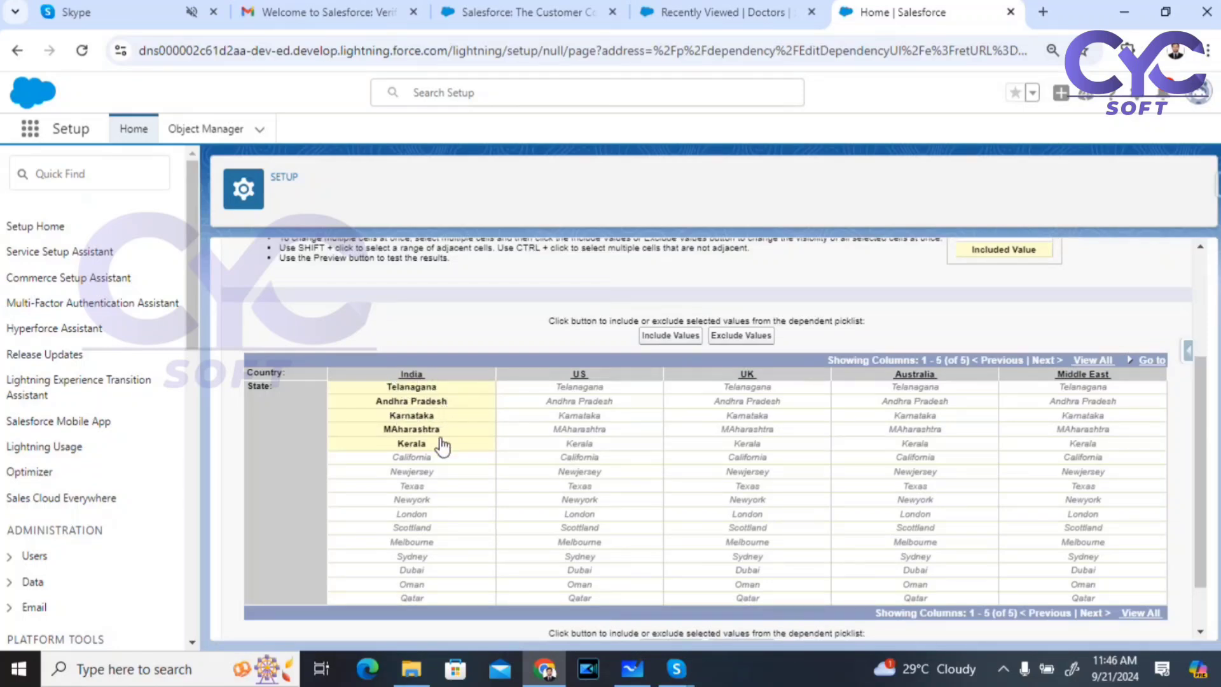
left_click(595, 462)
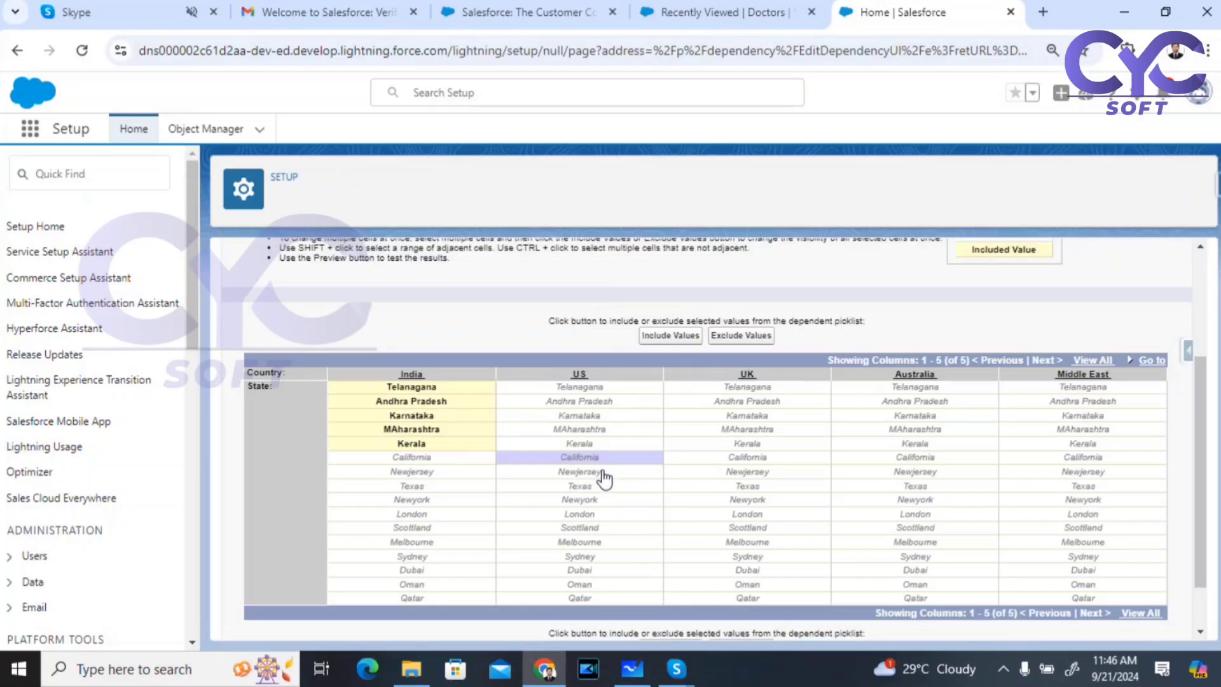
left_click_drag(603, 478, 605, 507)
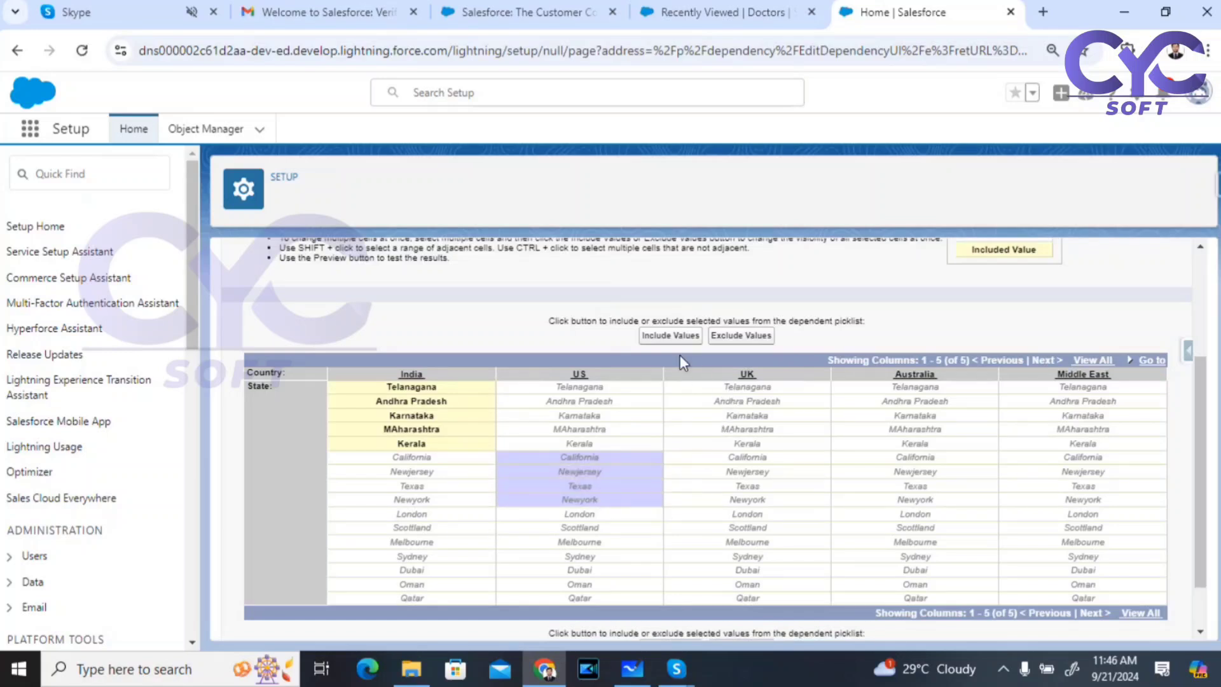
left_click(669, 339)
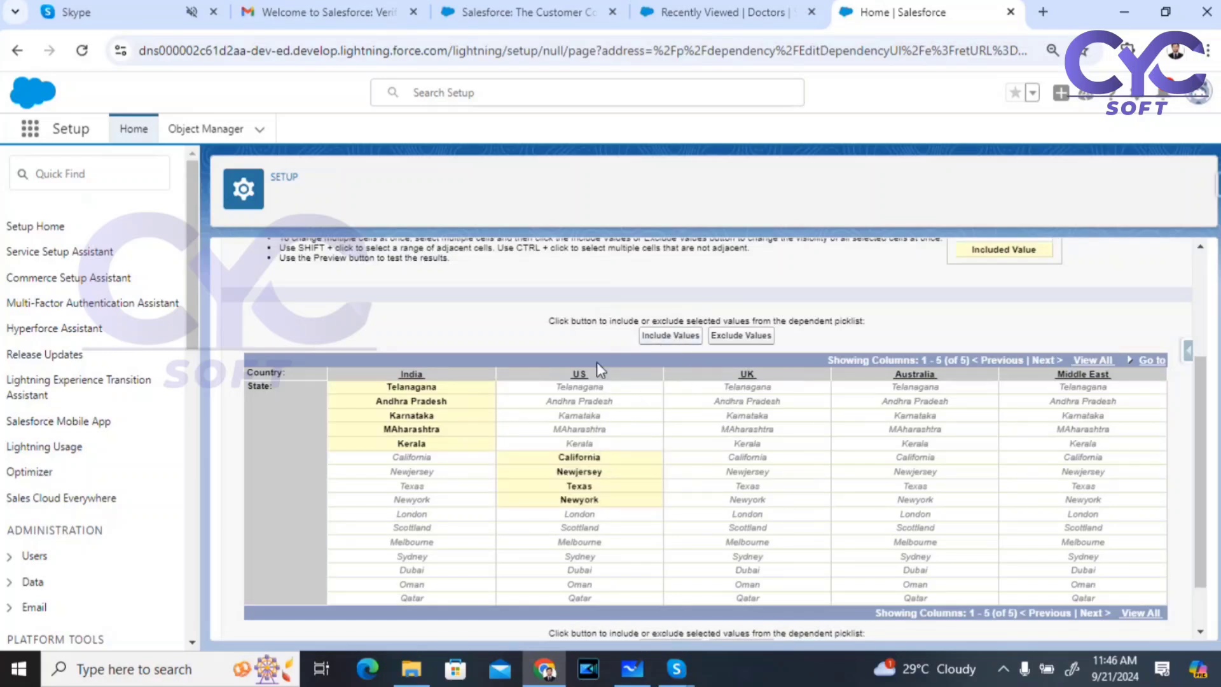
Step: Include London and Scotland as the UK's states
left_click(747, 515)
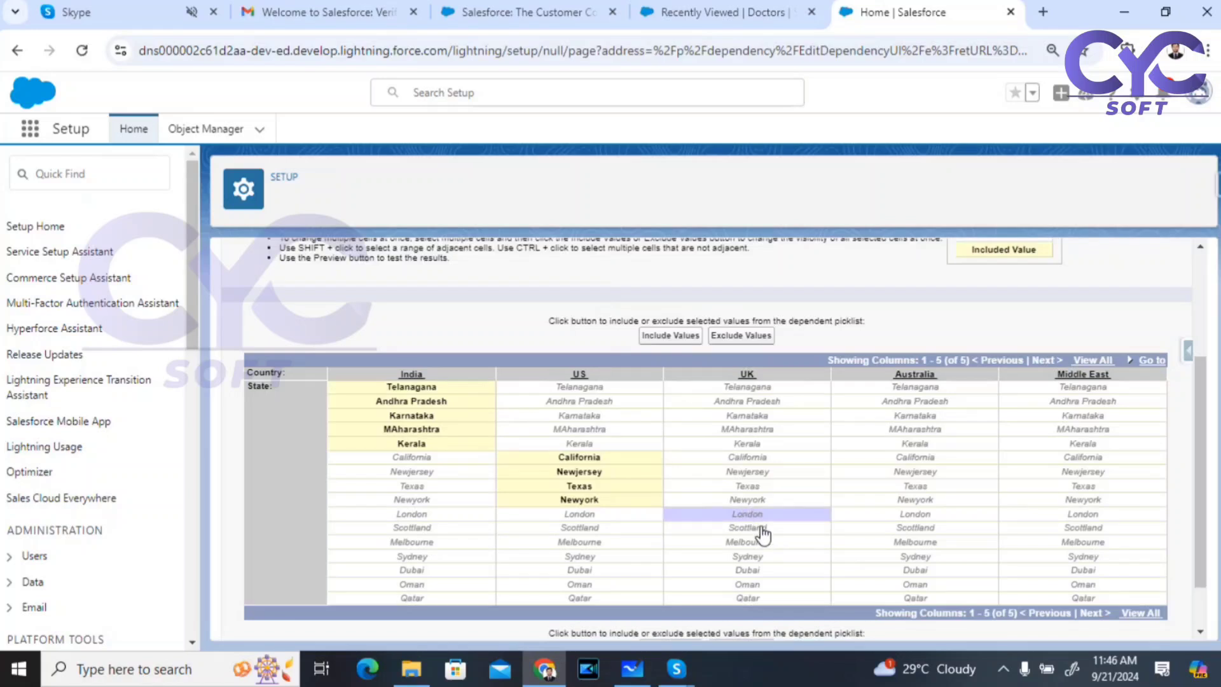
left_click(762, 529)
left_click(764, 516, "shift")
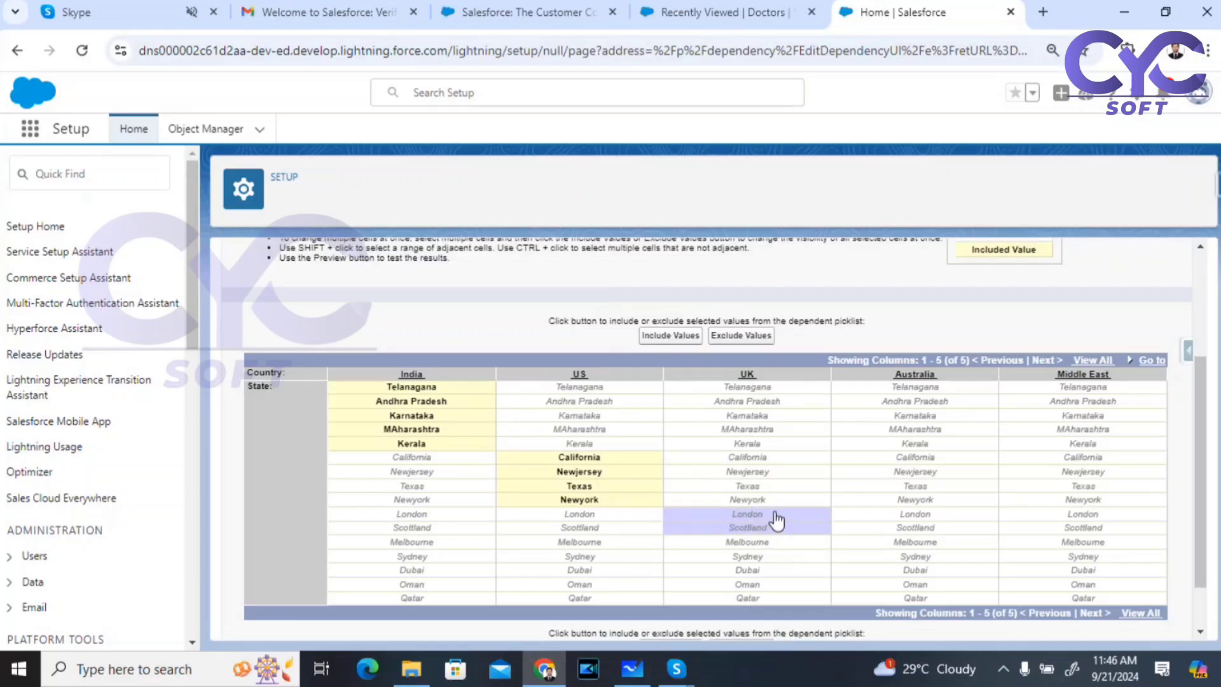
left_click(750, 502, "shift")
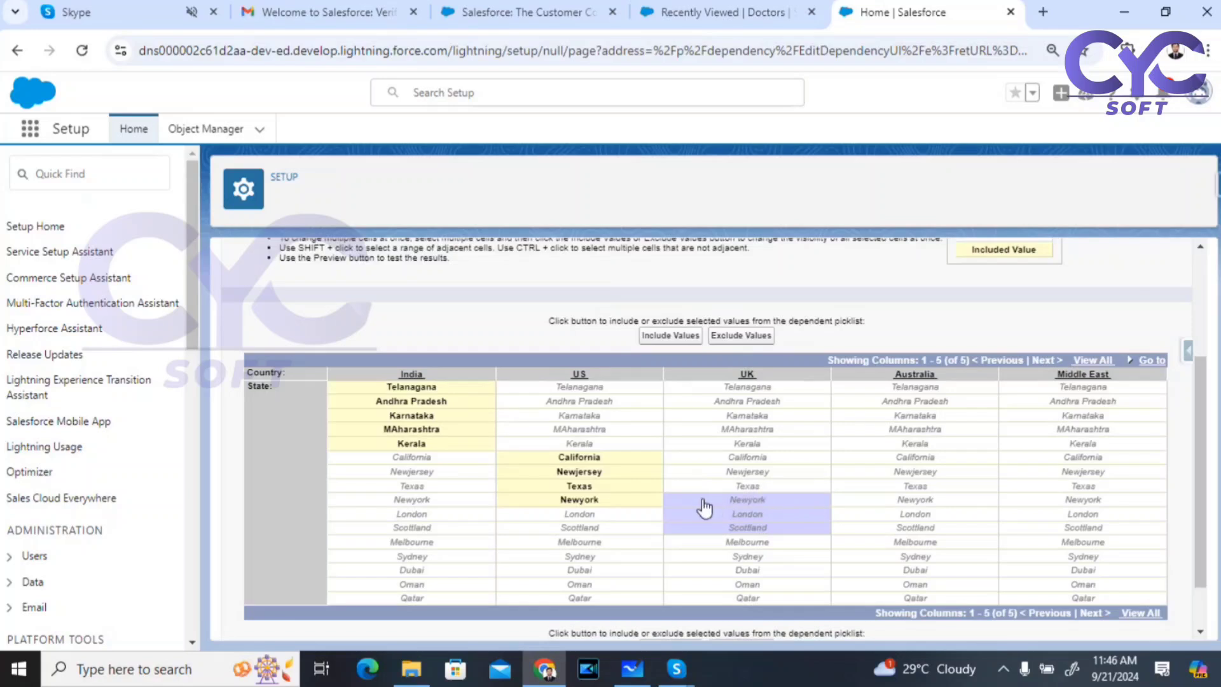
left_click(744, 510, "shift")
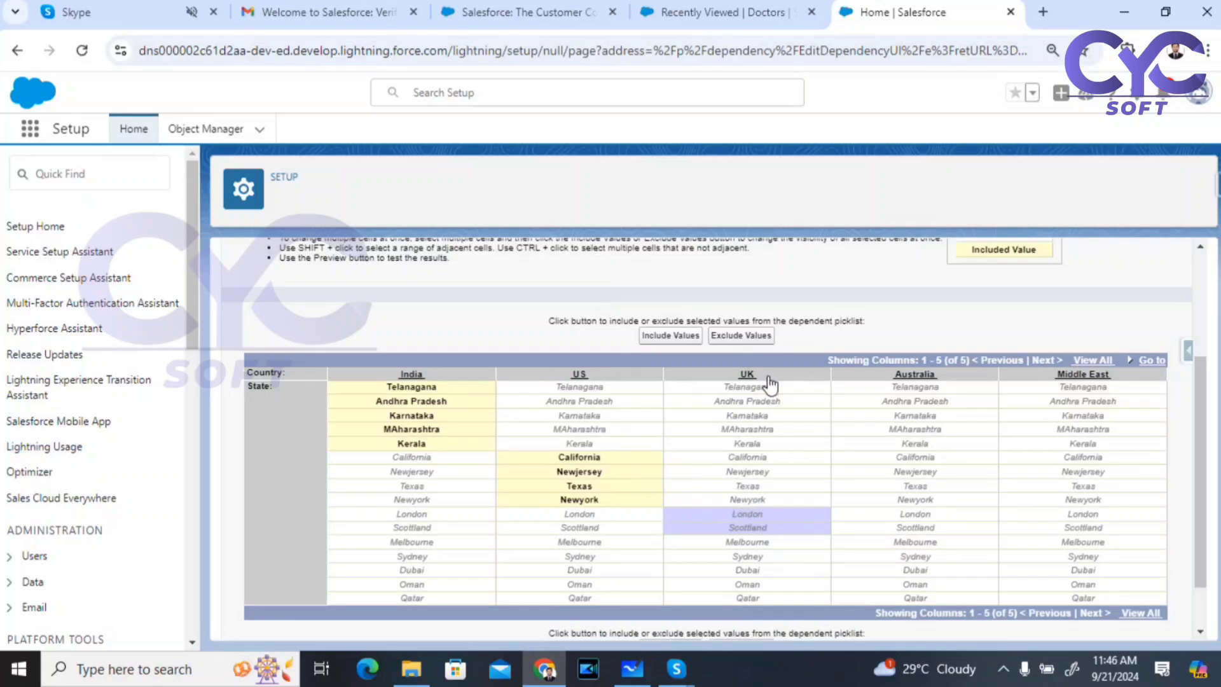
left_click(653, 342)
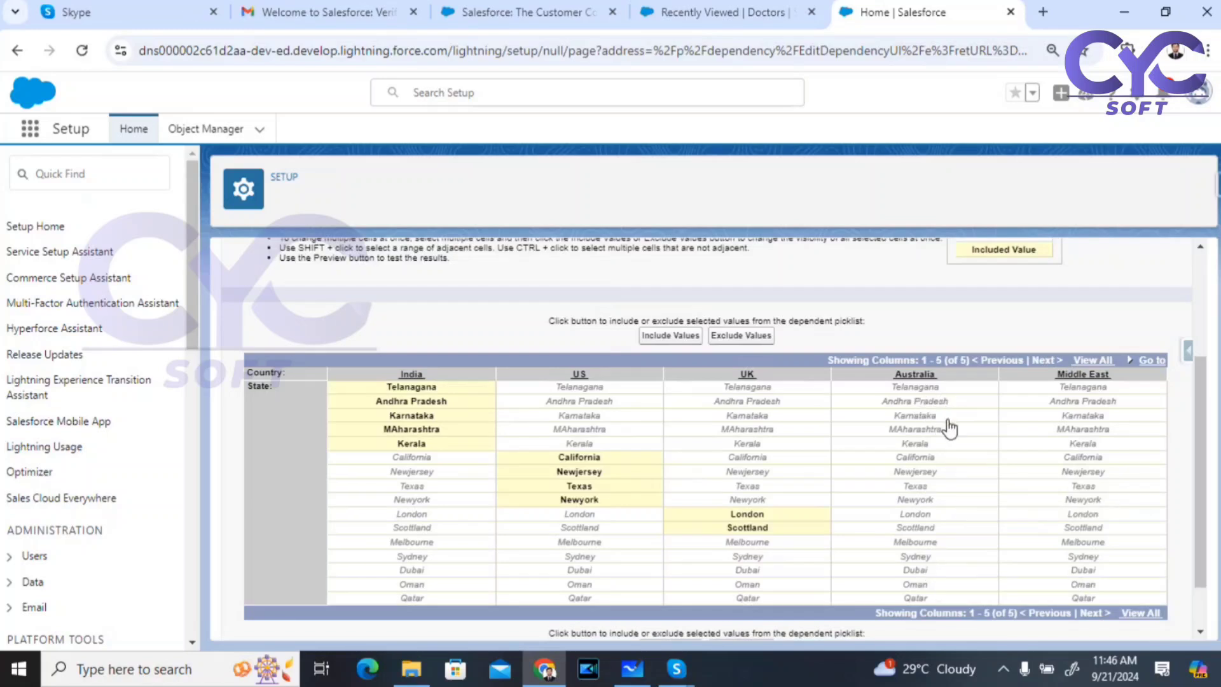
Step: Include Melbourne and Sydney for Australia and Dubai, Oman, Qatar for Middle East, then save
left_click(926, 543)
left_click(940, 559, "shift")
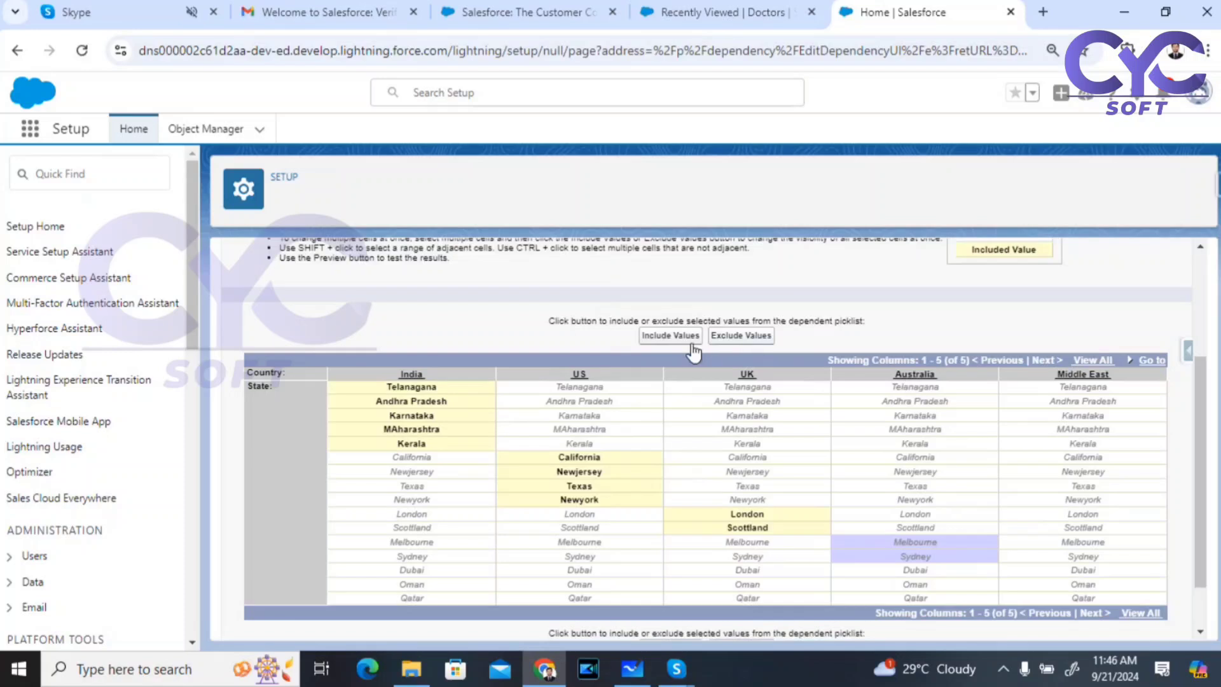
left_click(674, 336)
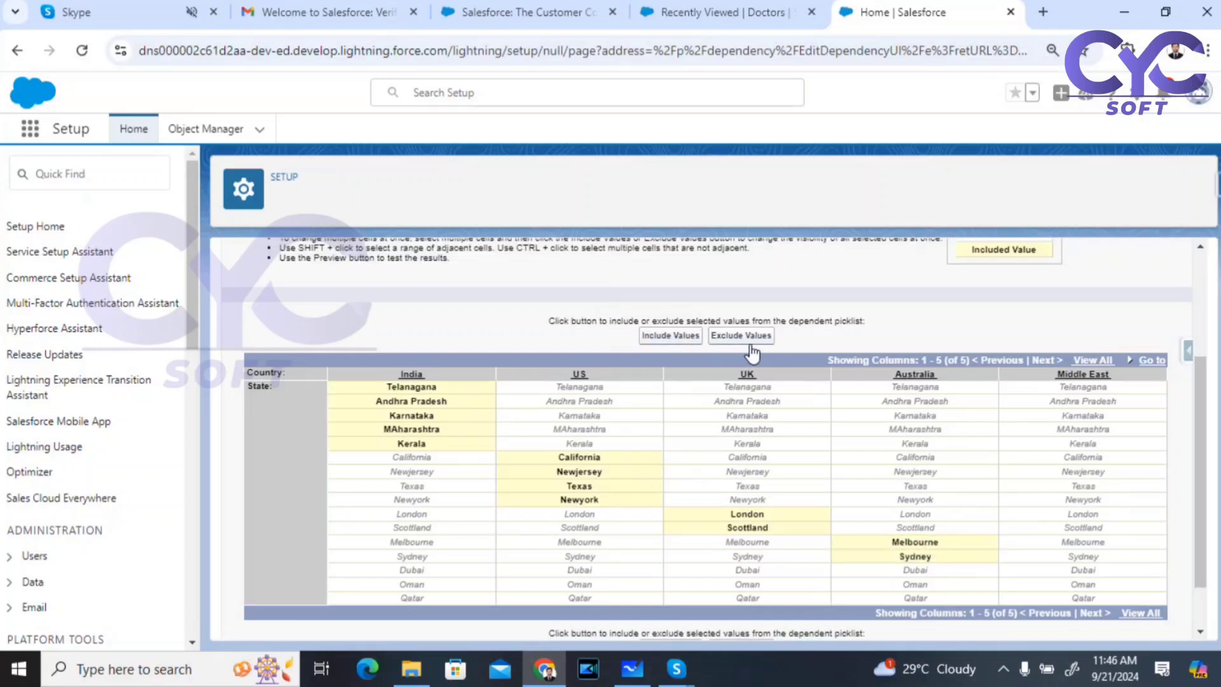
left_click(1085, 570)
left_click(1102, 585, "shift")
left_click(1095, 599, "shift")
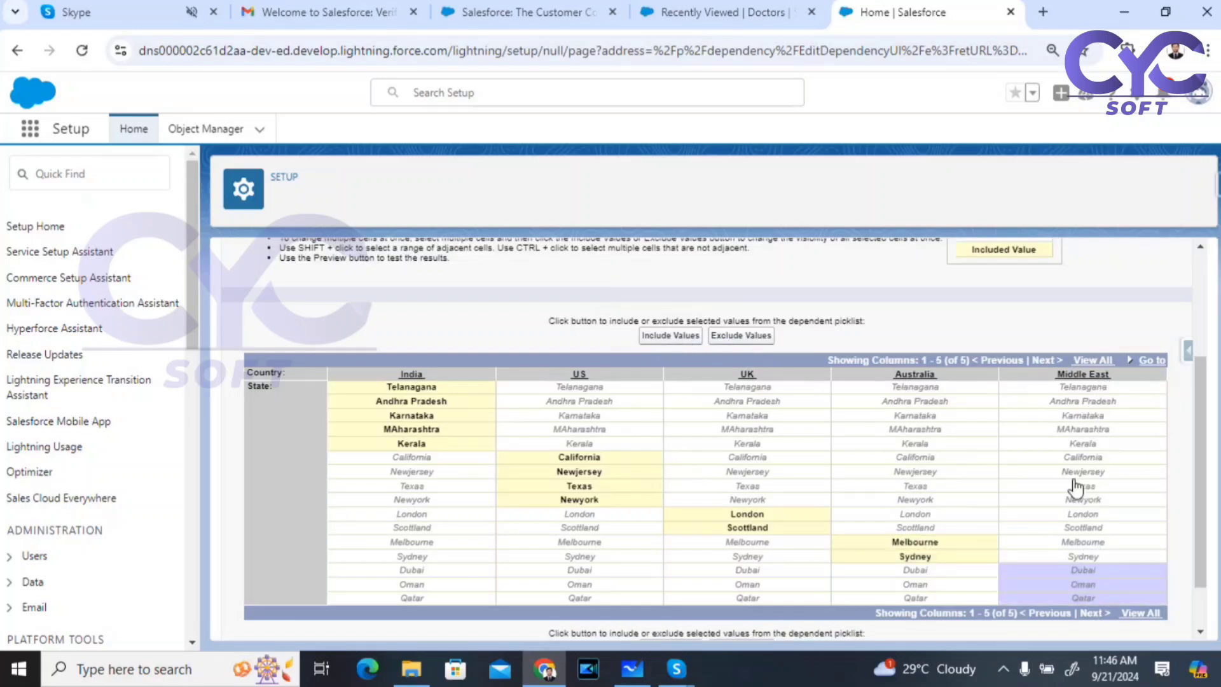
left_click(673, 336)
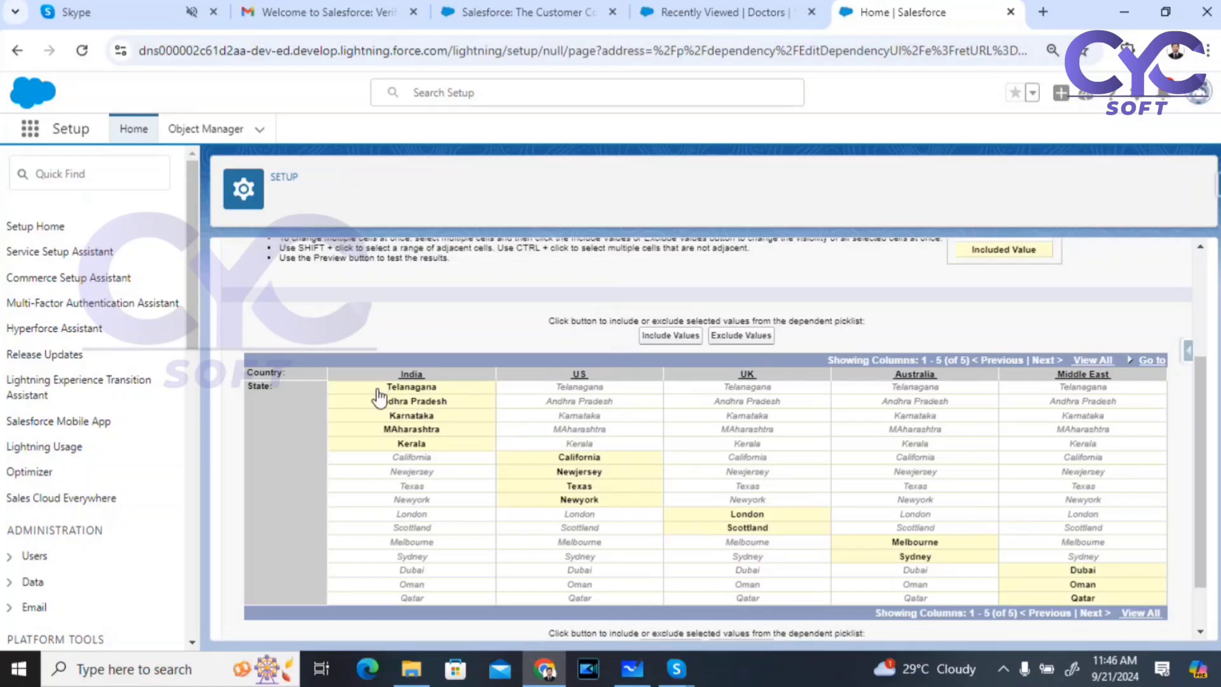
scroll(781, 414, "down", 1)
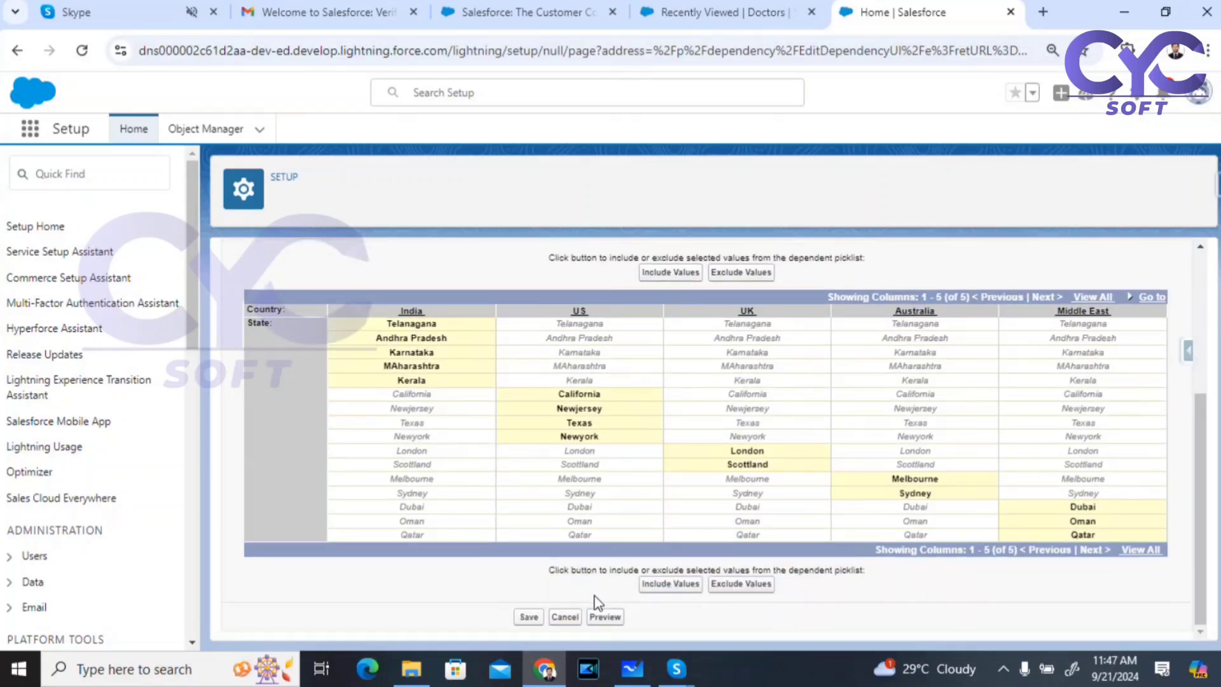
left_click(527, 618)
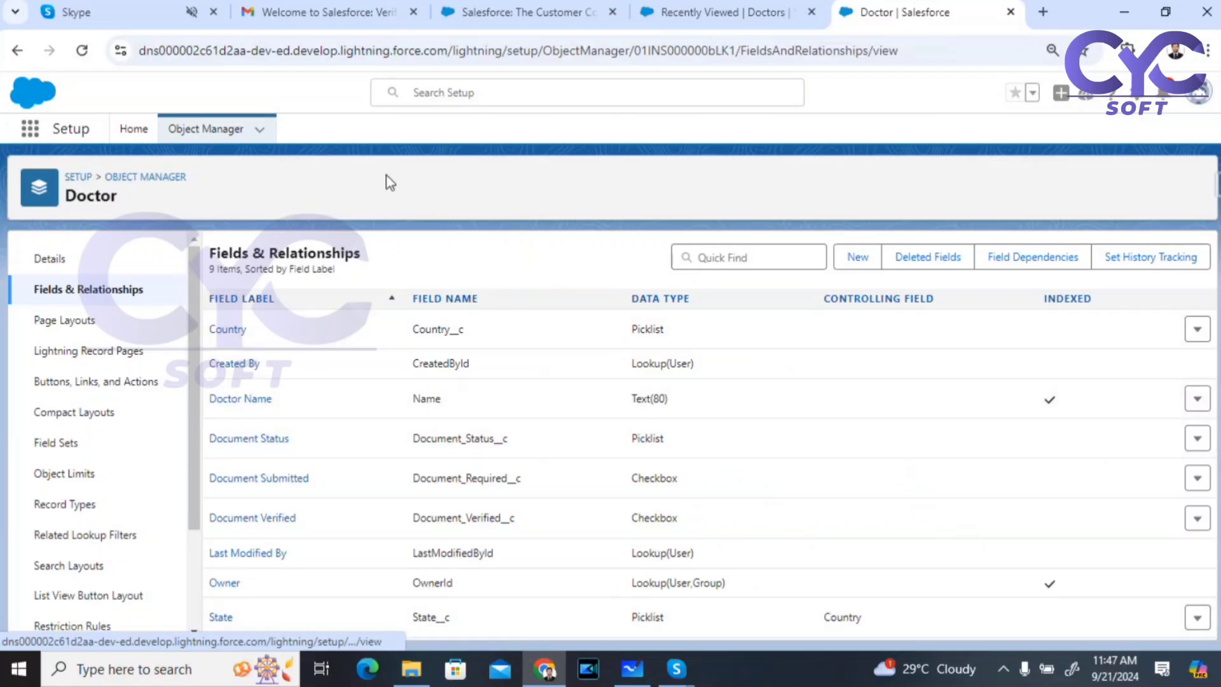
Step: Reload the Doctors list so the dependency applies, and reopen a blank New Doctor form
left_click(734, 11)
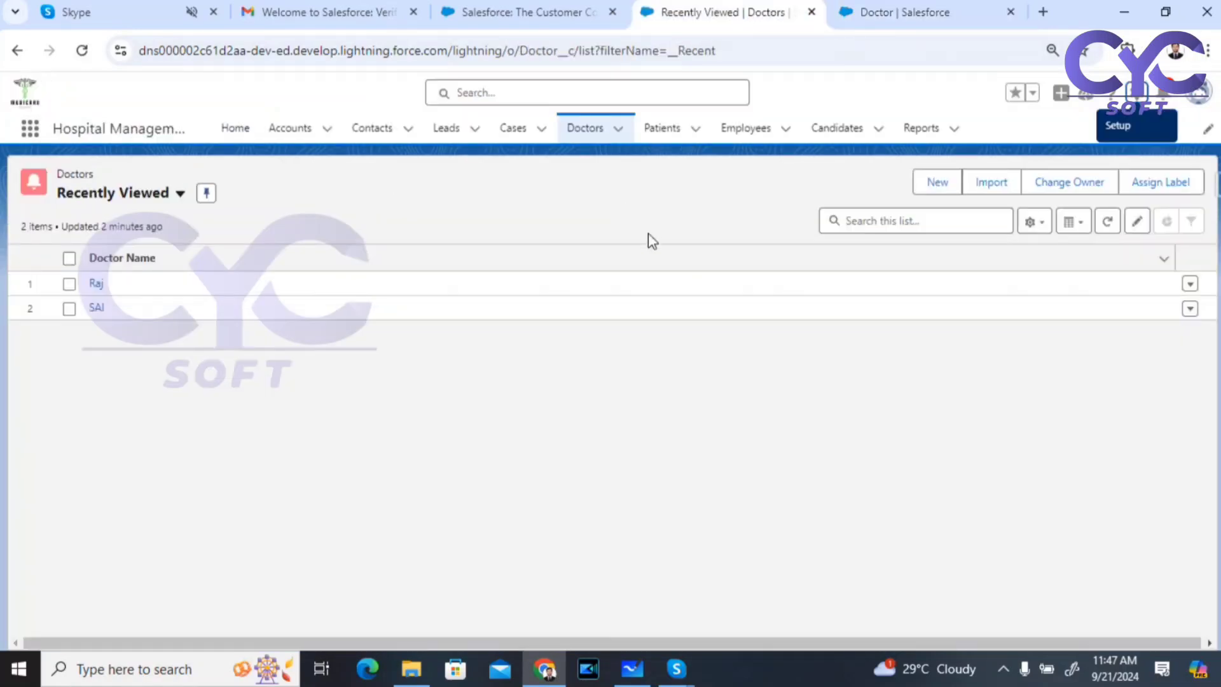
left_click(84, 51)
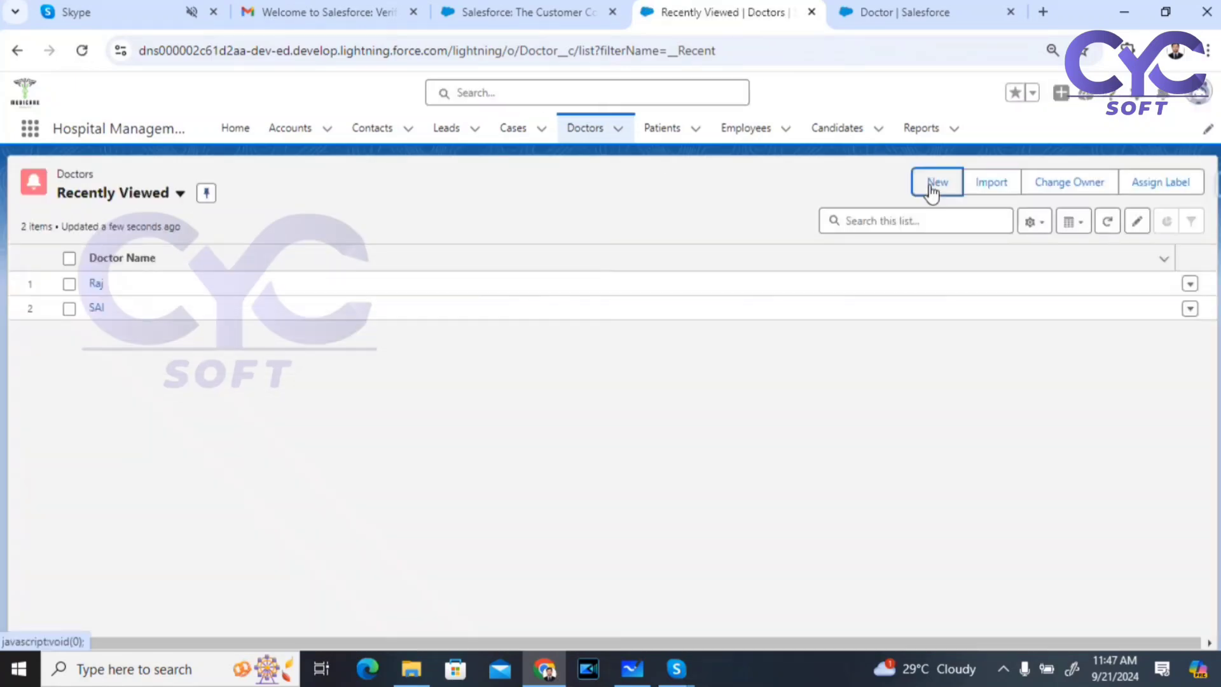
left_click(933, 183)
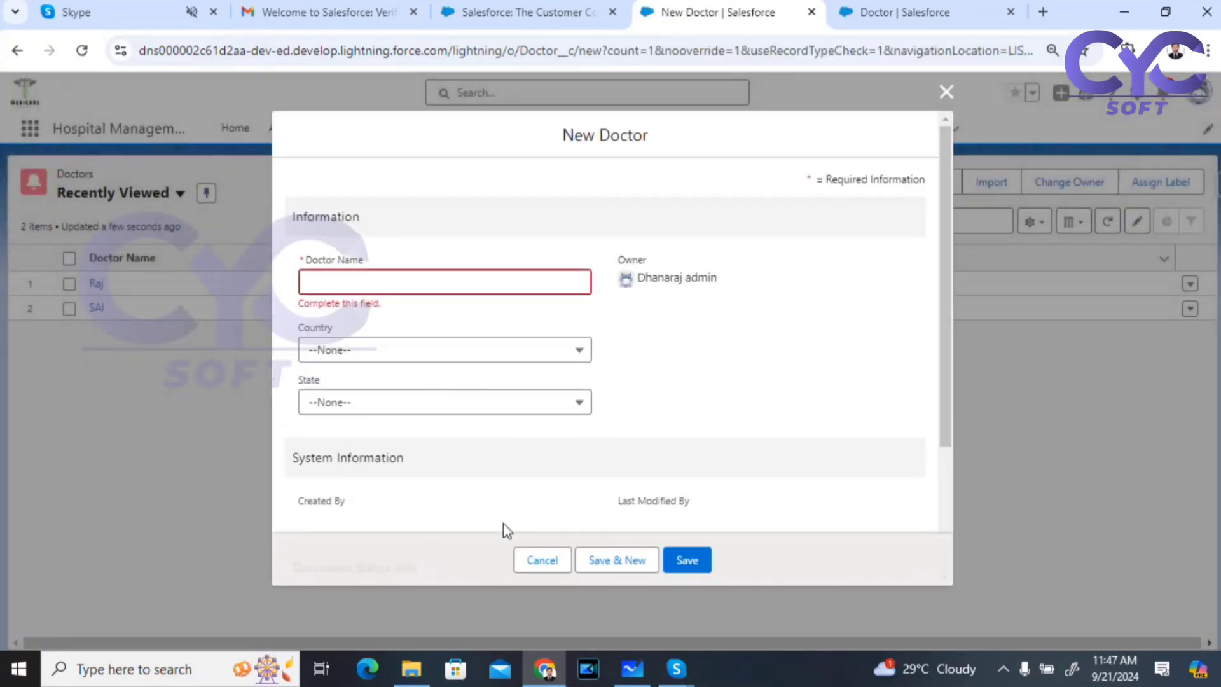
left_click(542, 560)
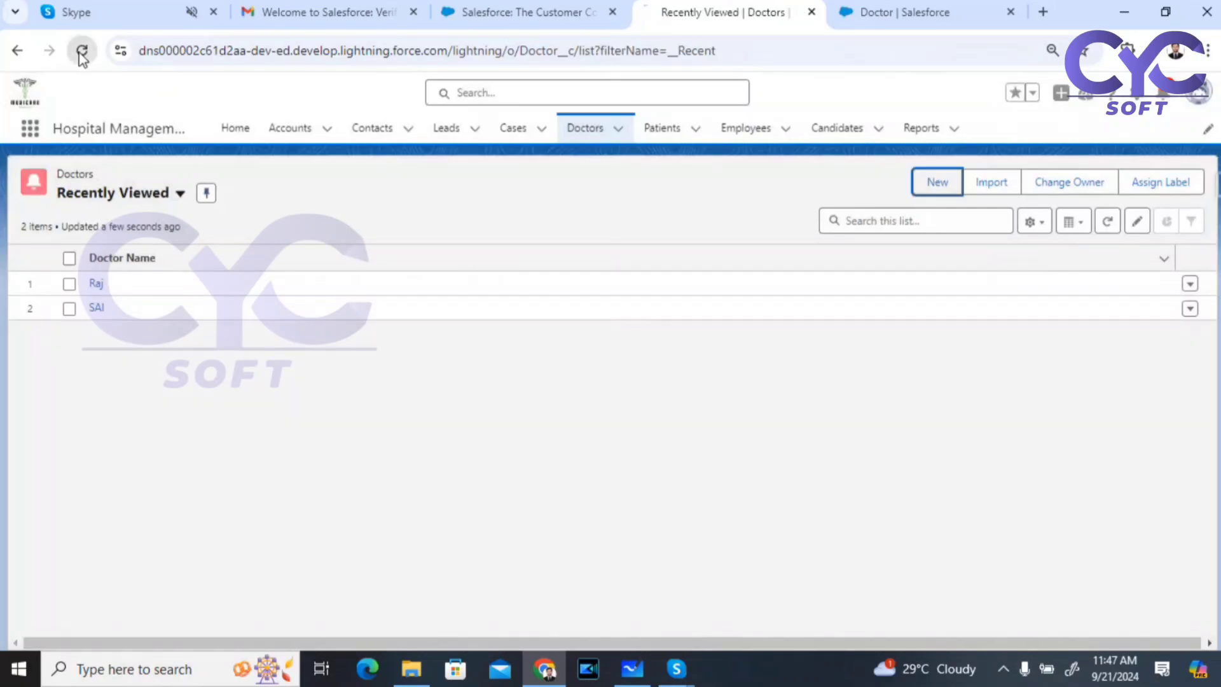
left_click(81, 51)
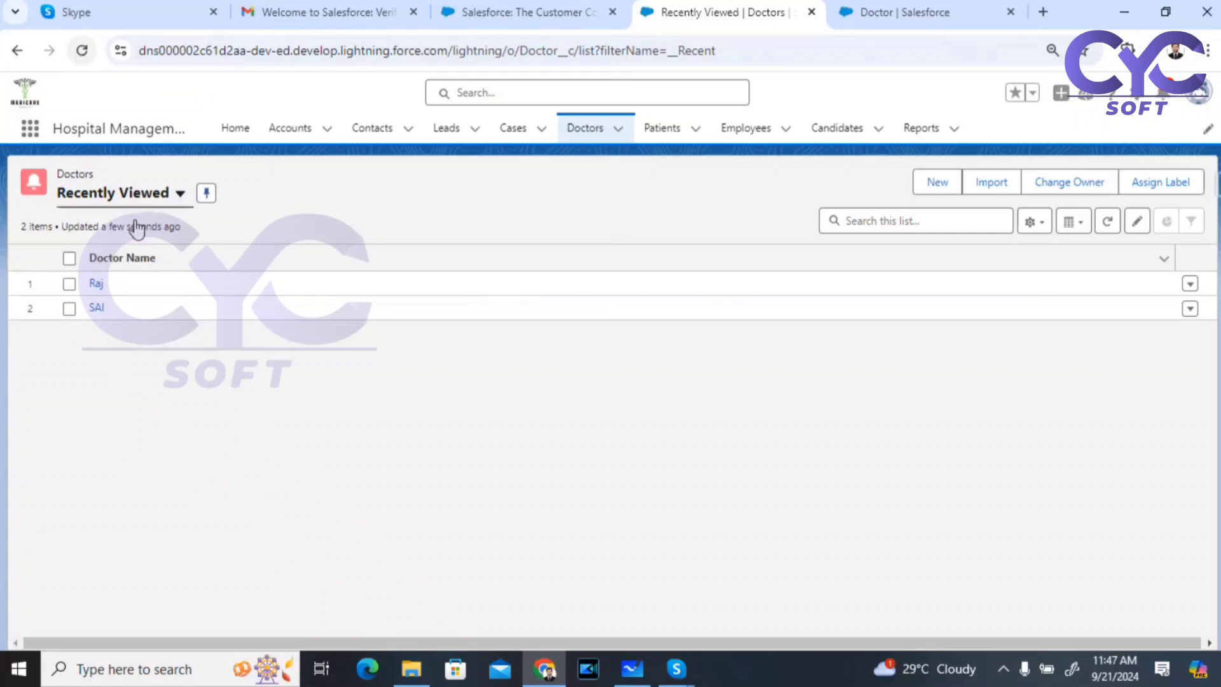
left_click(938, 181)
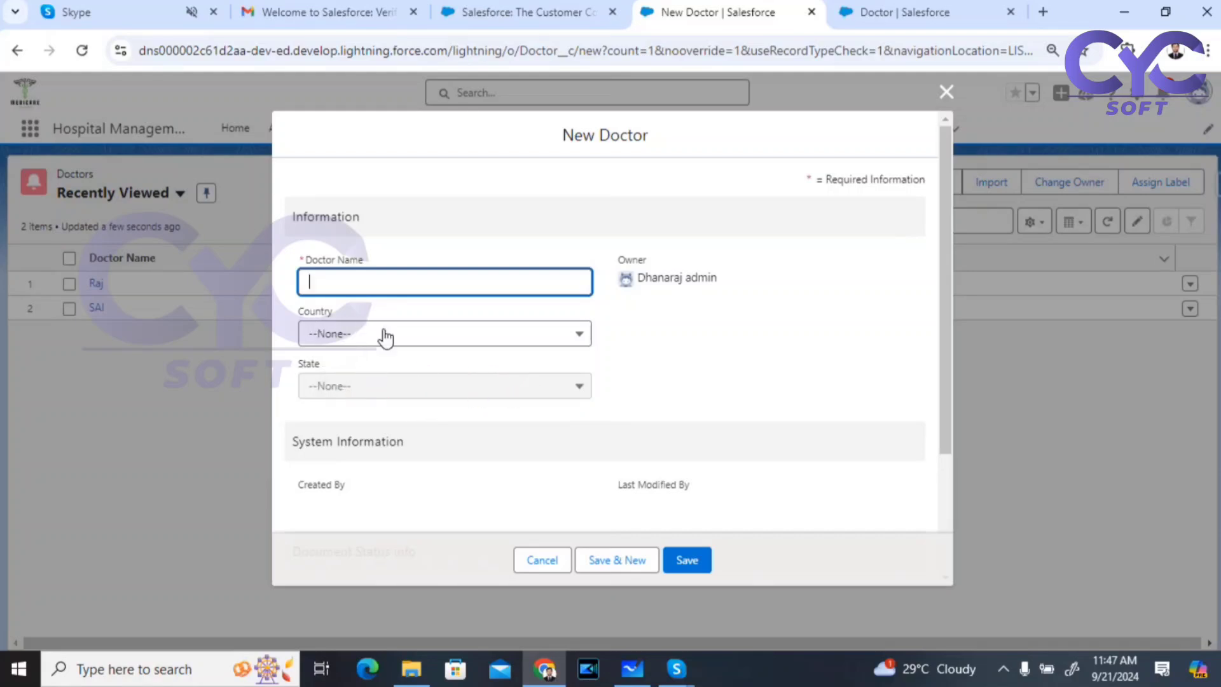
Step: Set Country to India, then Australia, checking the State options each one offers
left_click(434, 340)
left_click(401, 356)
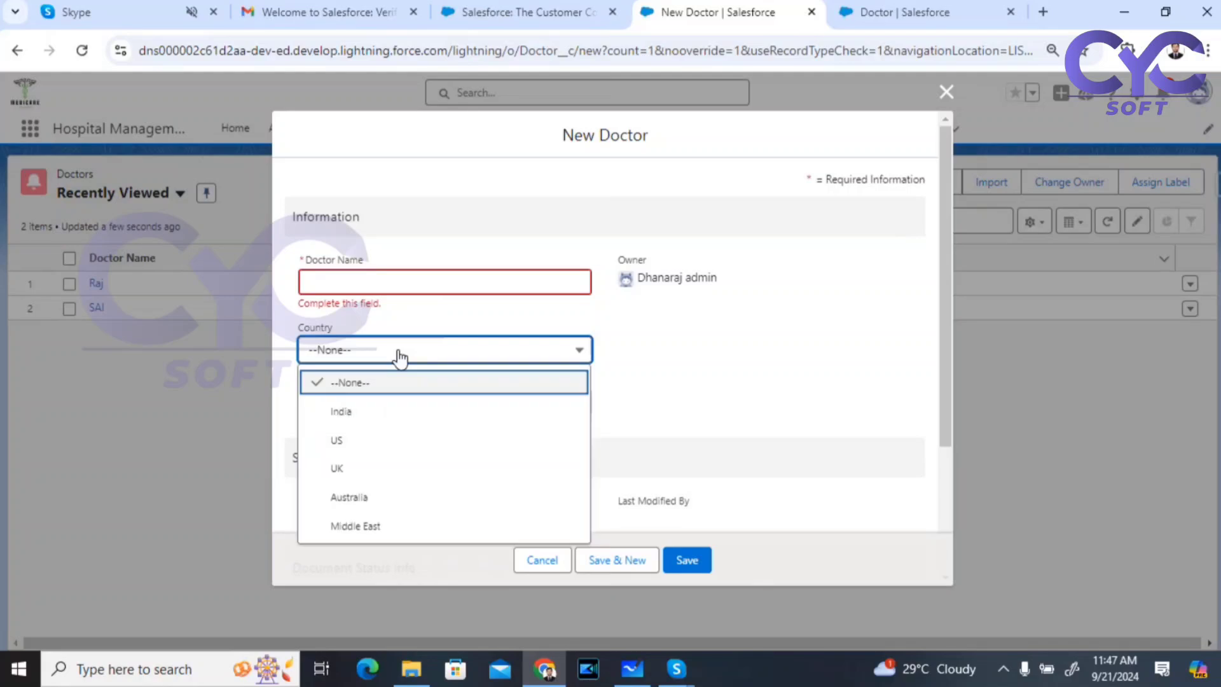
left_click(362, 419)
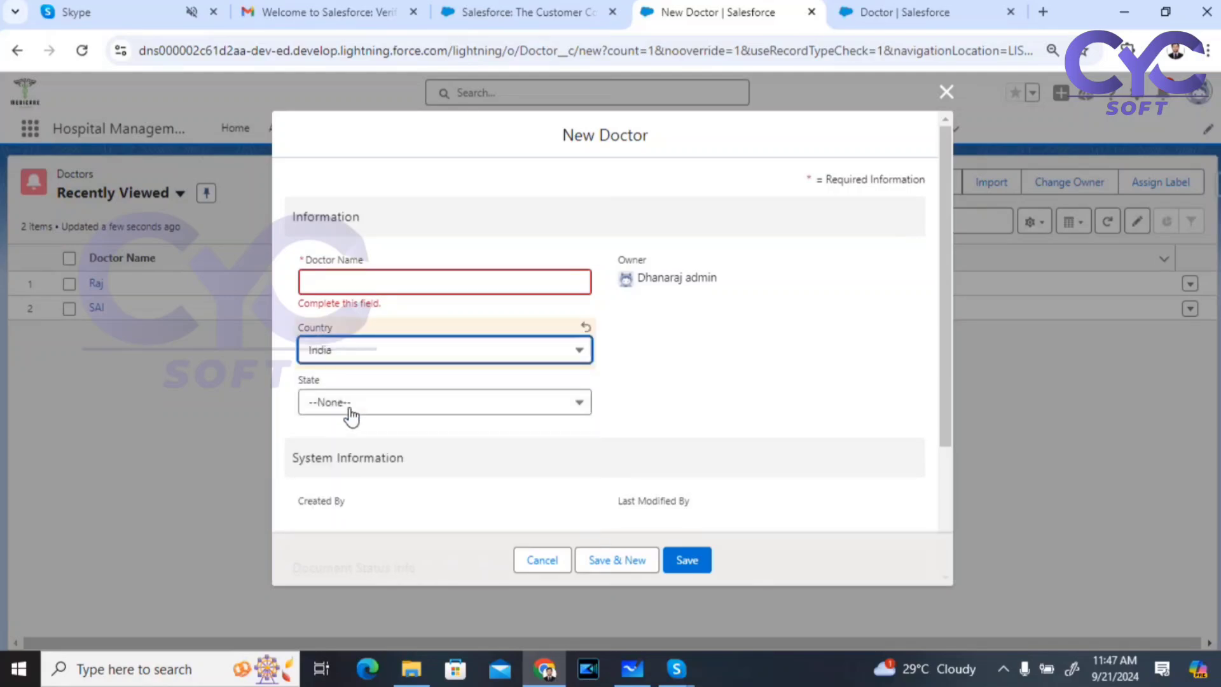
left_click(352, 408)
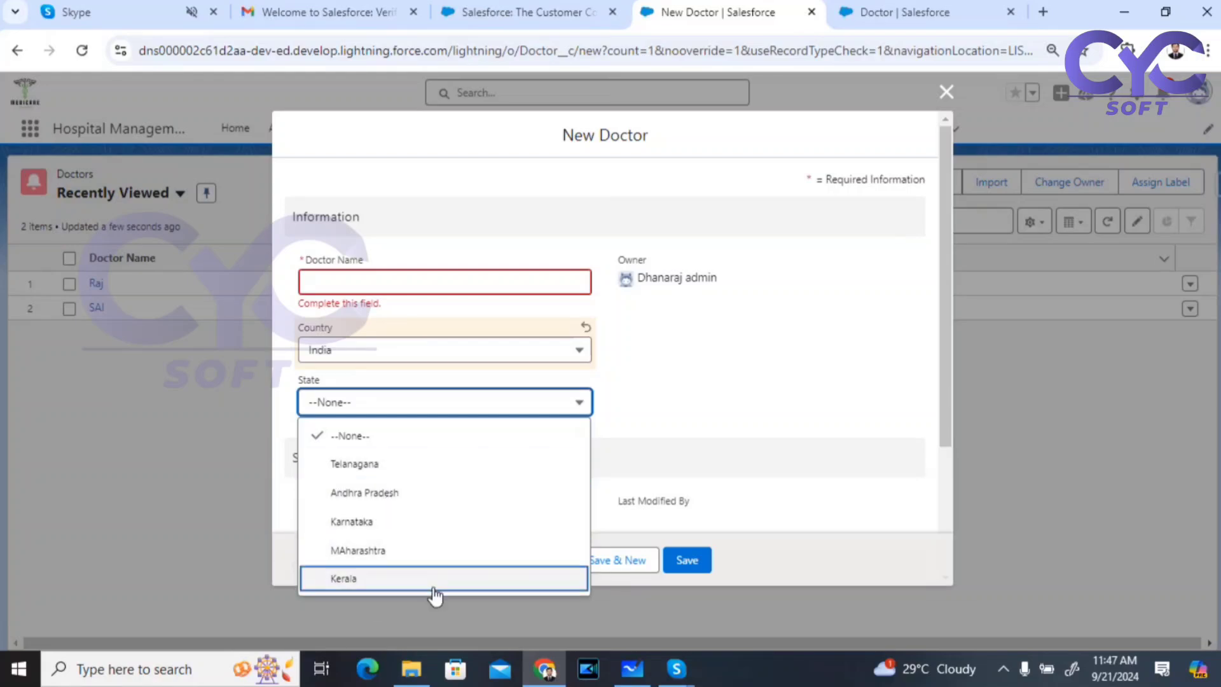
left_click(422, 353)
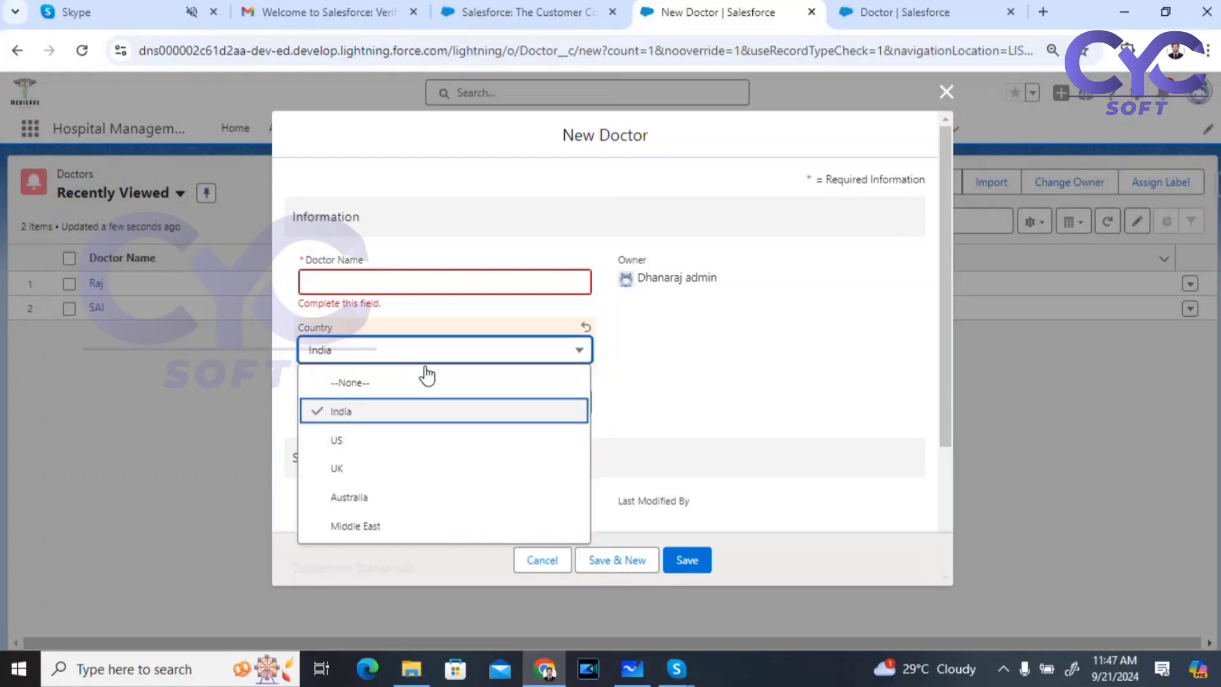
left_click(385, 497)
left_click(390, 413)
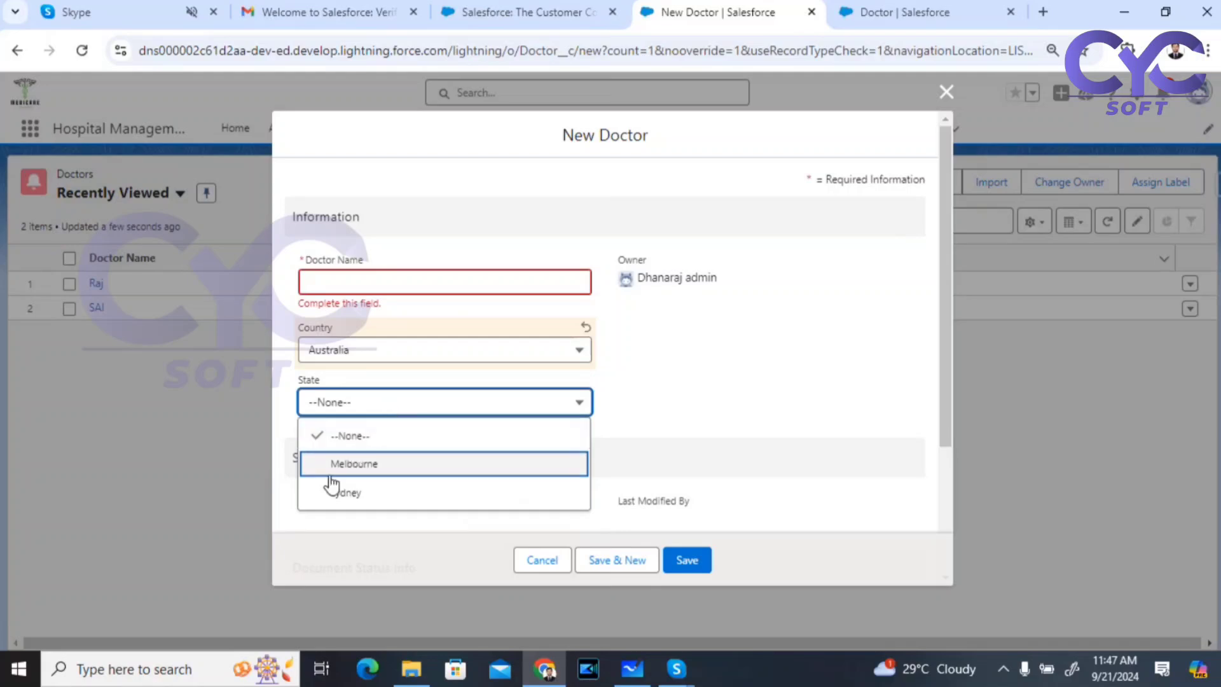
Step: Switch Country to Middle East, review its states, then cancel the new doctor form
left_click(422, 355)
left_click(404, 535)
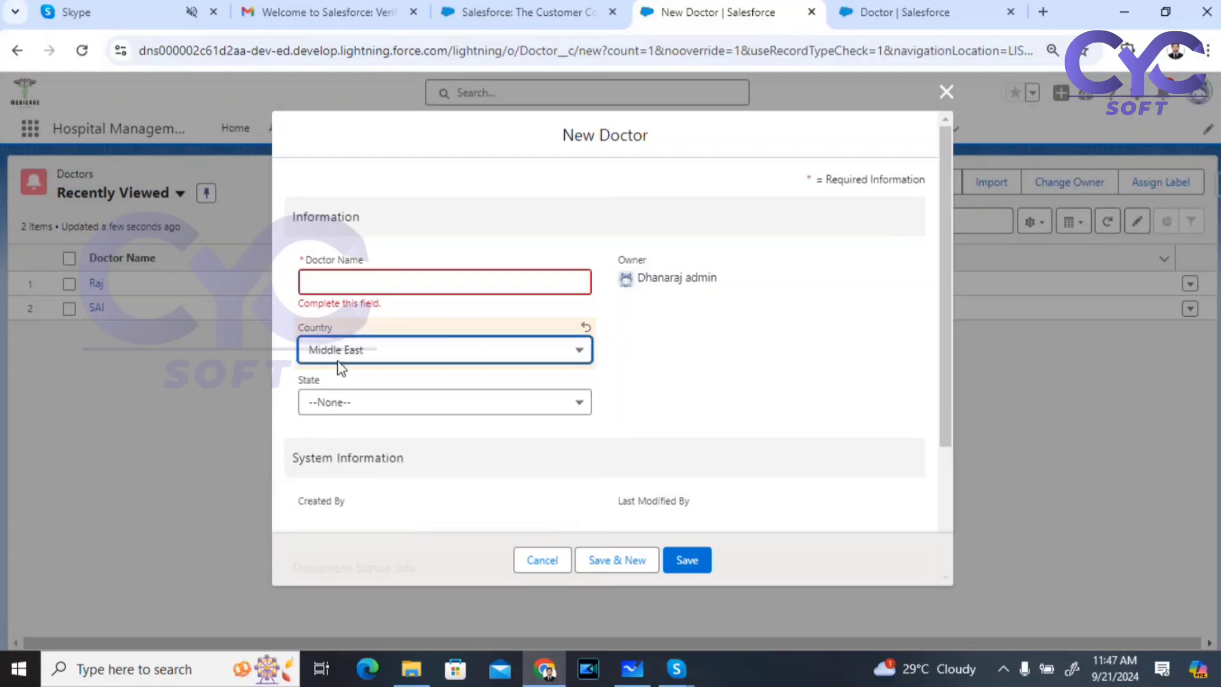
left_click(386, 410)
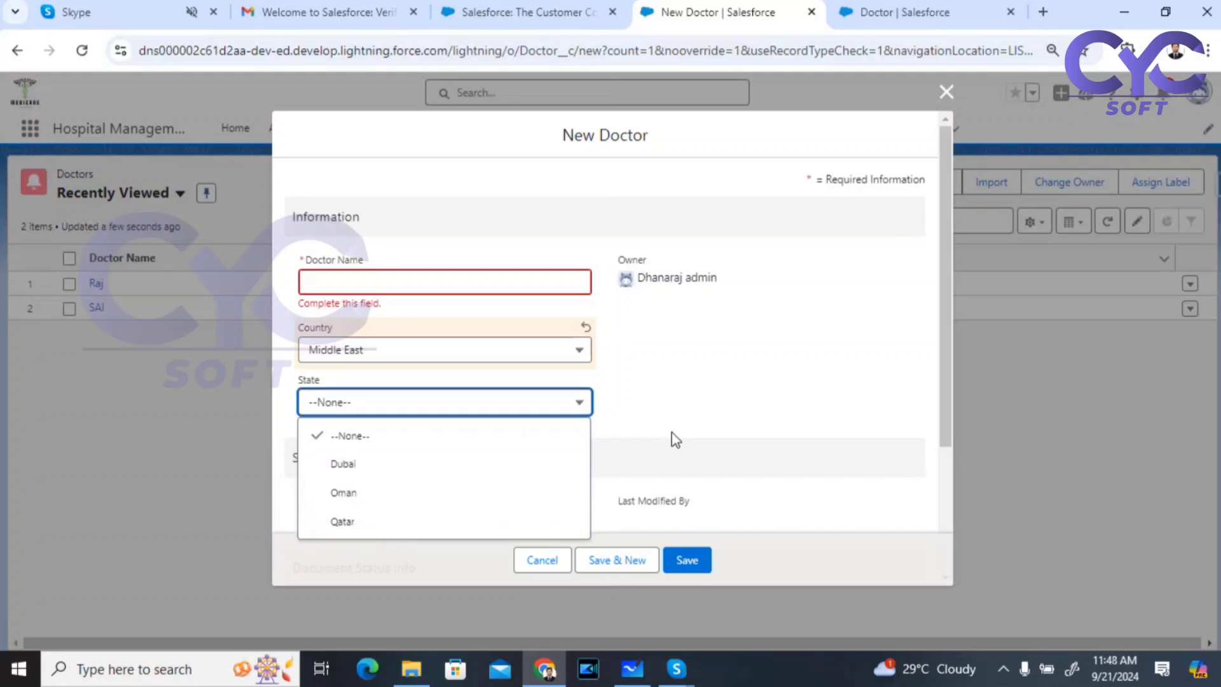
left_click(634, 452)
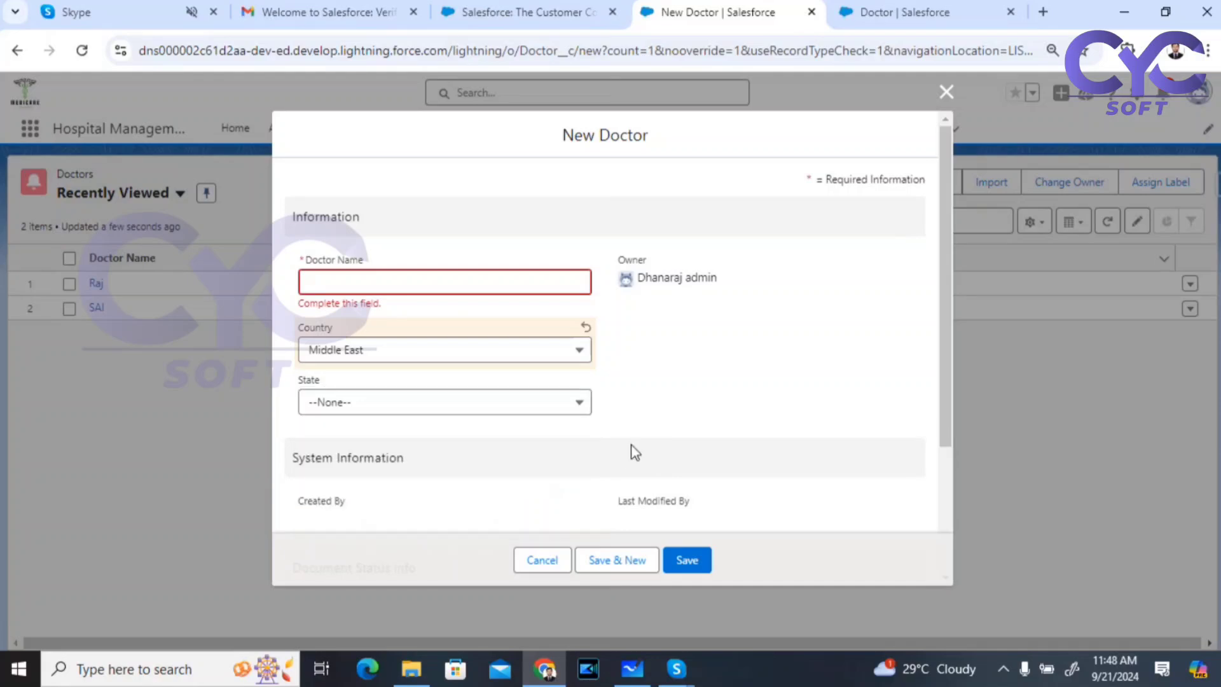
left_click(542, 560)
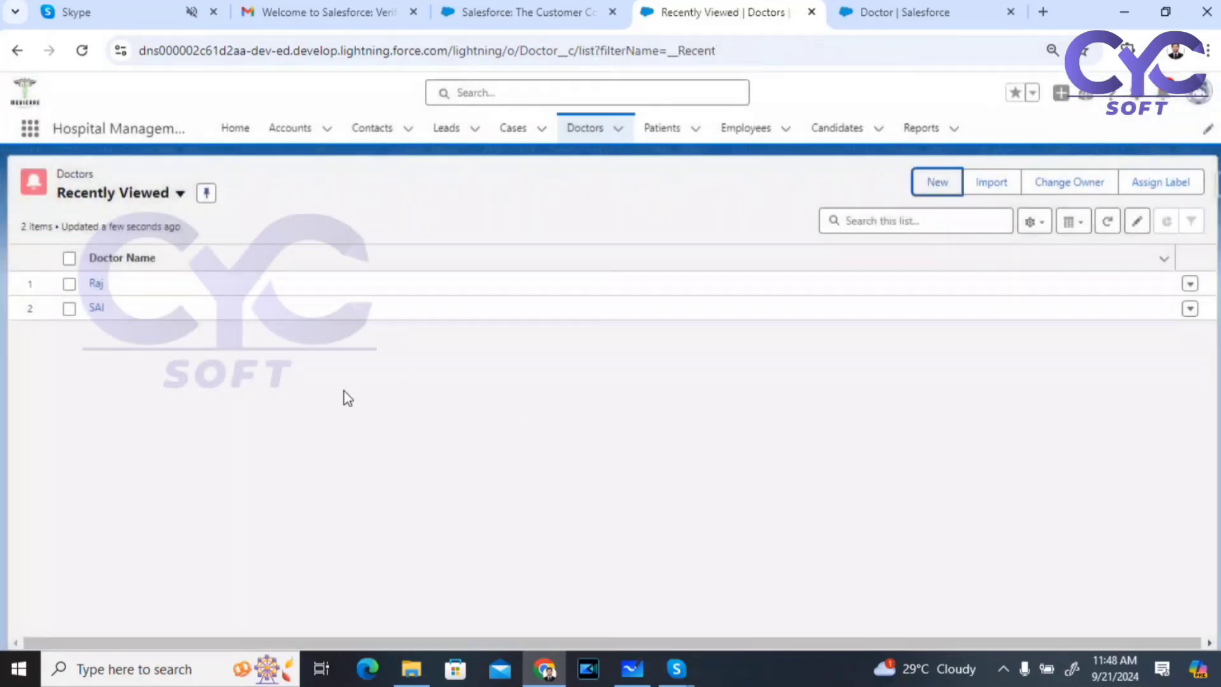
Step: Open the first doctor record and inline-edit Country to India and State to Telanagana, then save
left_click(95, 283)
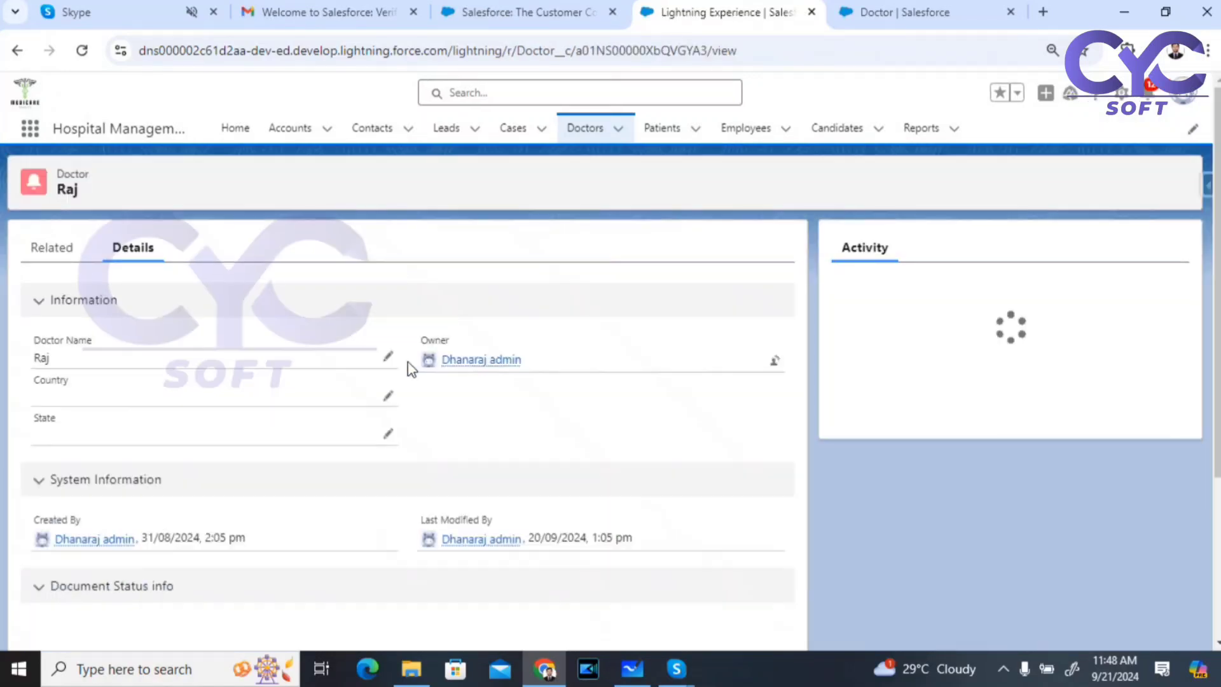
left_click(386, 399)
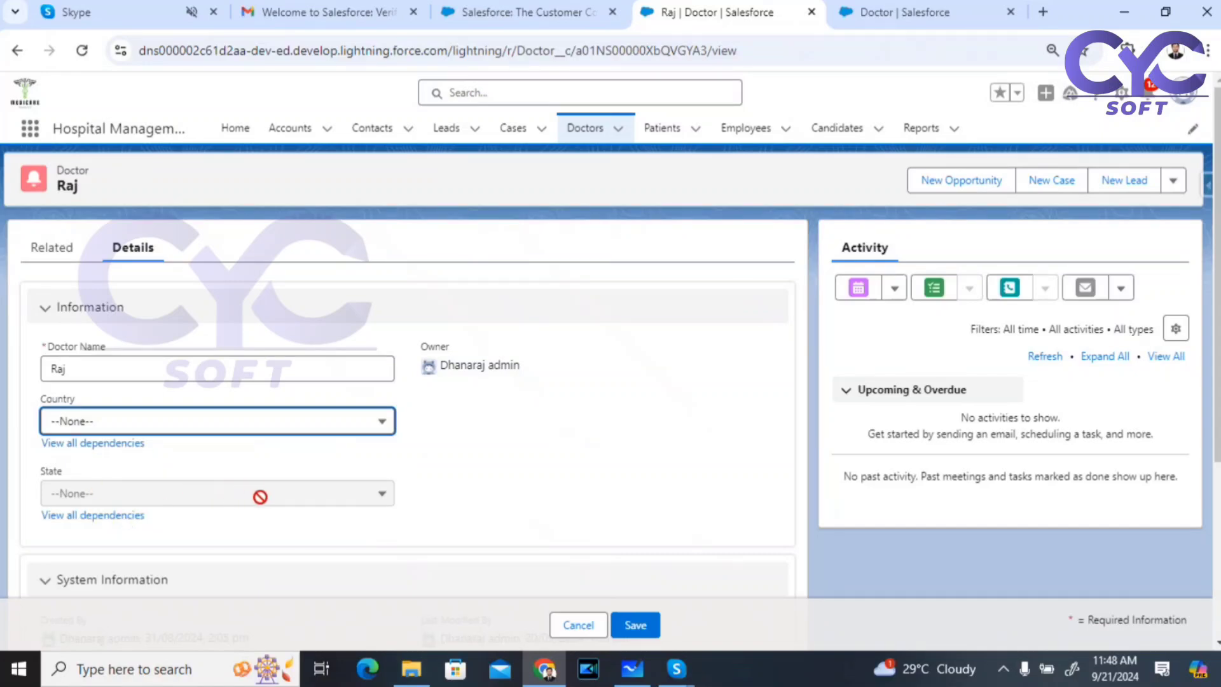
left_click(185, 429)
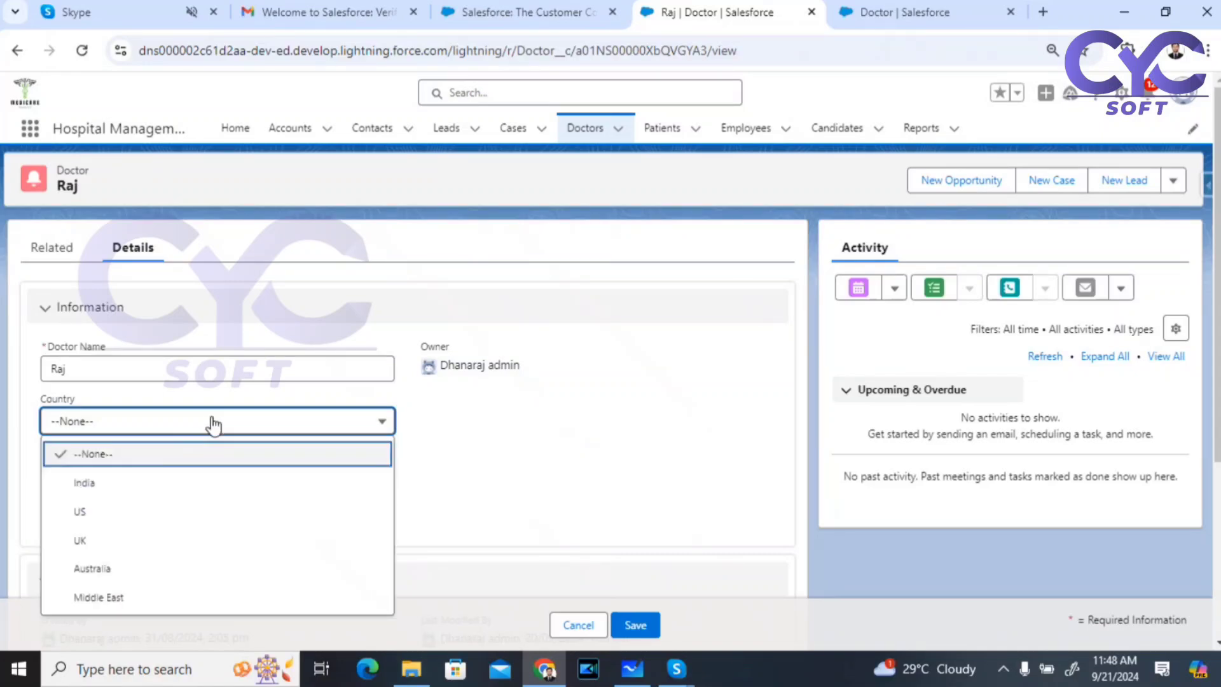
left_click(118, 489)
left_click(174, 495)
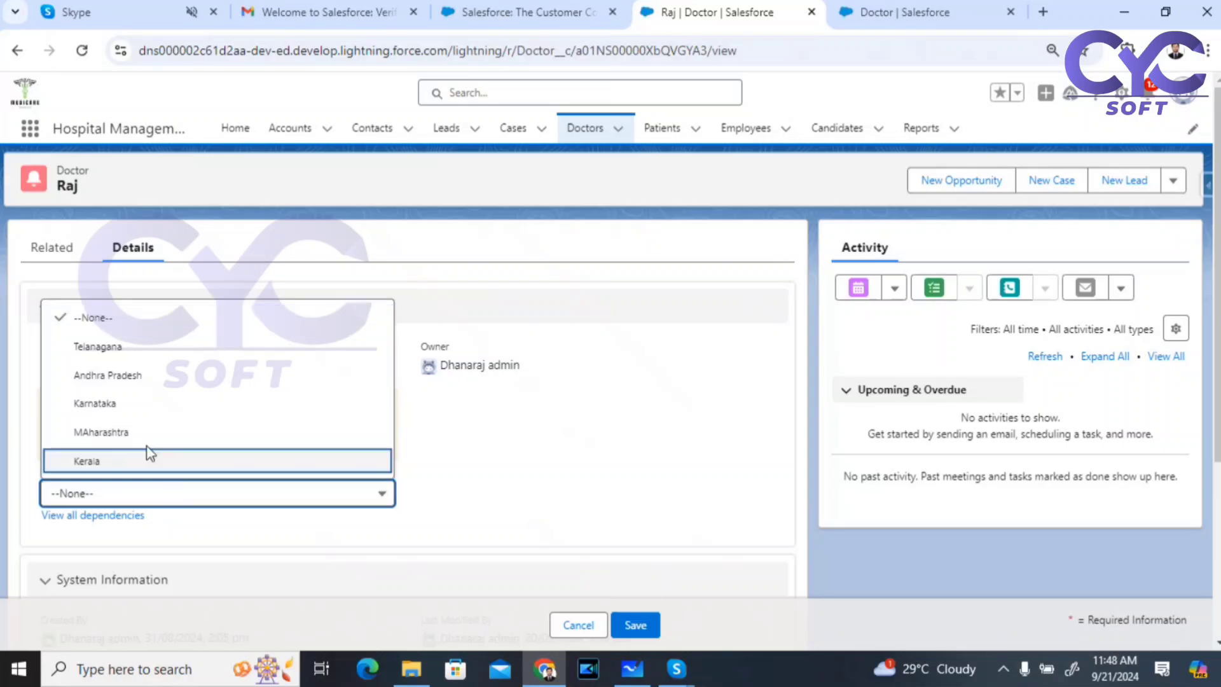
left_click(116, 348)
left_click(648, 626)
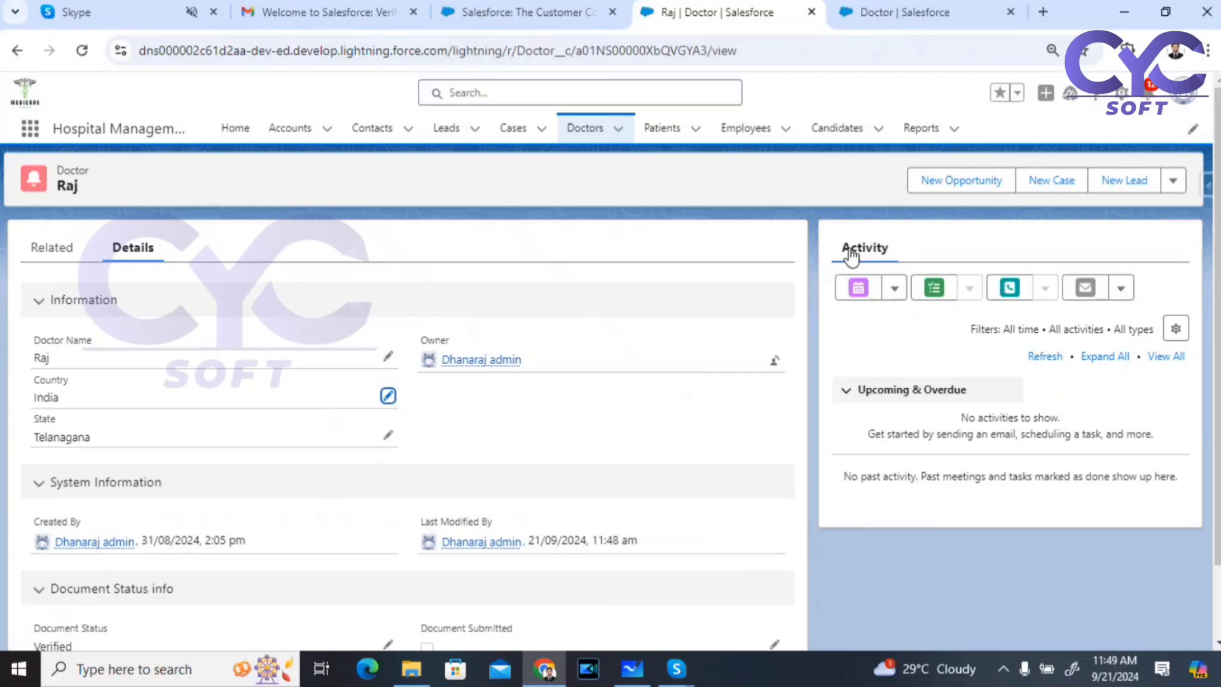
Step: Open a New Custom Object form from Object Manager, review Optional Features, and return to the doctor record
left_click(1123, 96)
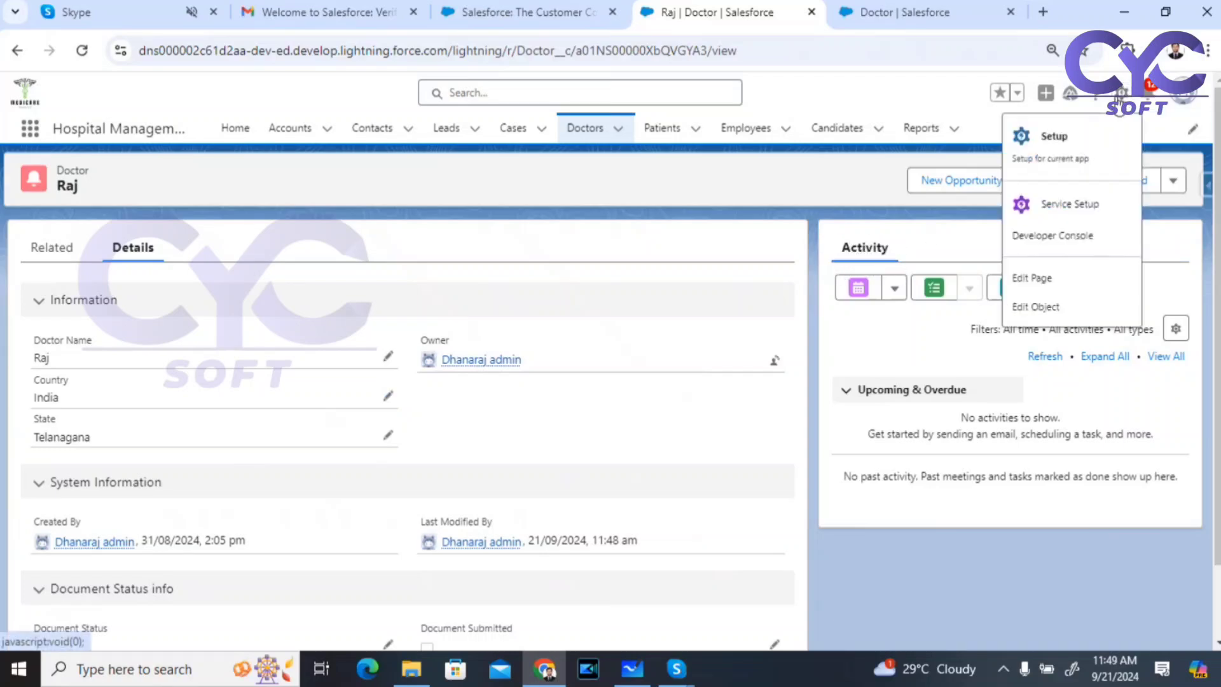
left_click(879, 21)
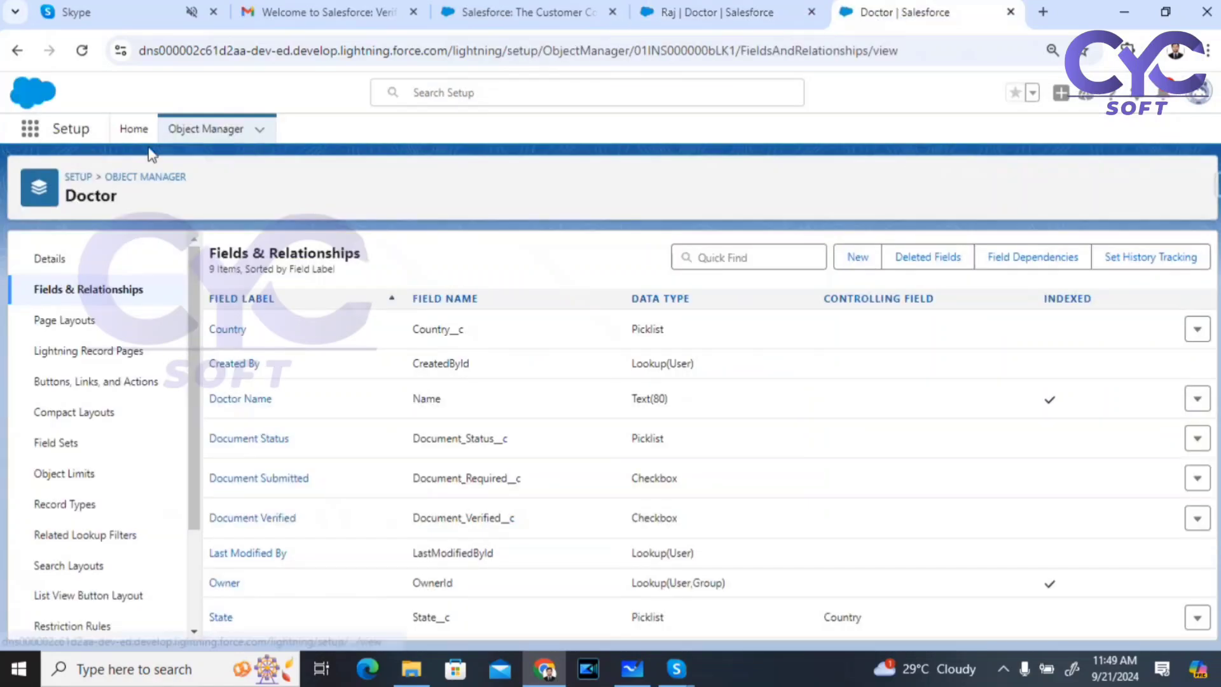
left_click(185, 131)
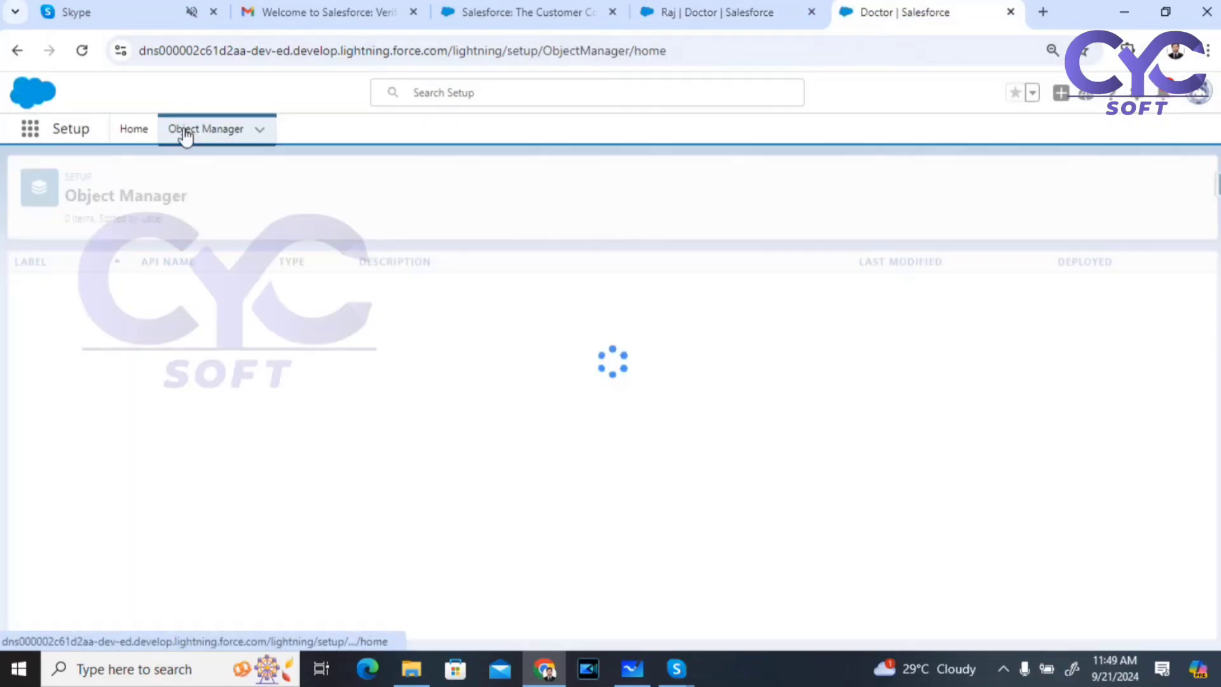
left_click(1158, 185)
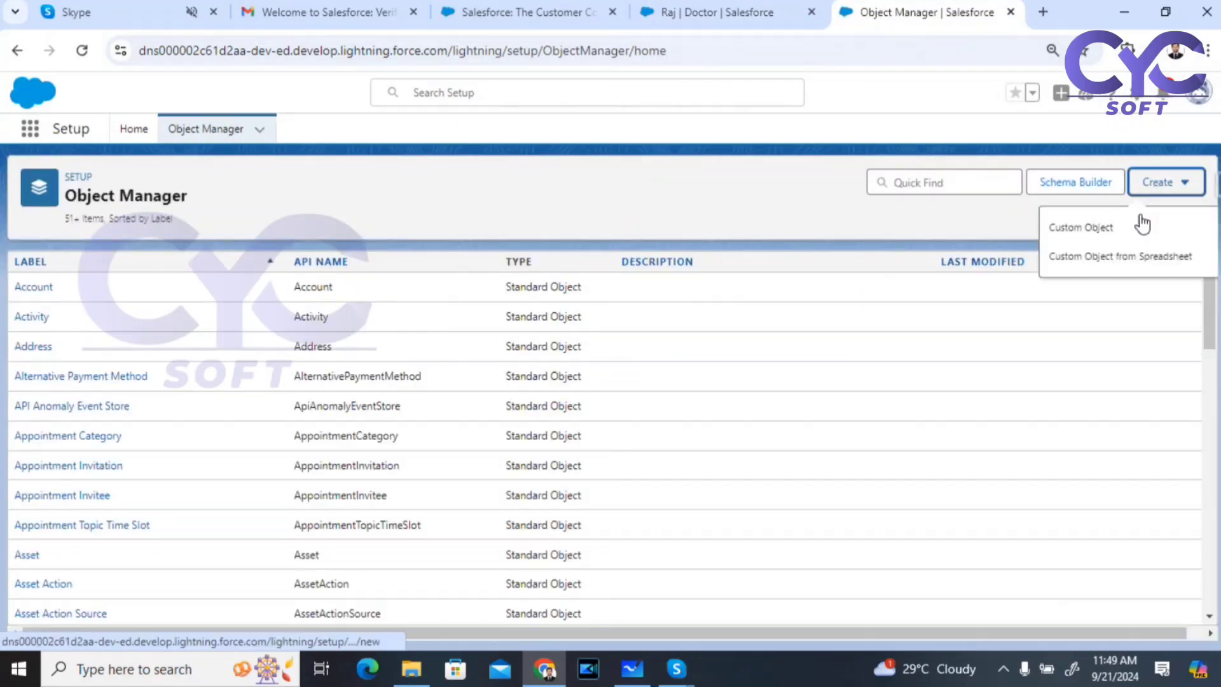
left_click(1088, 240)
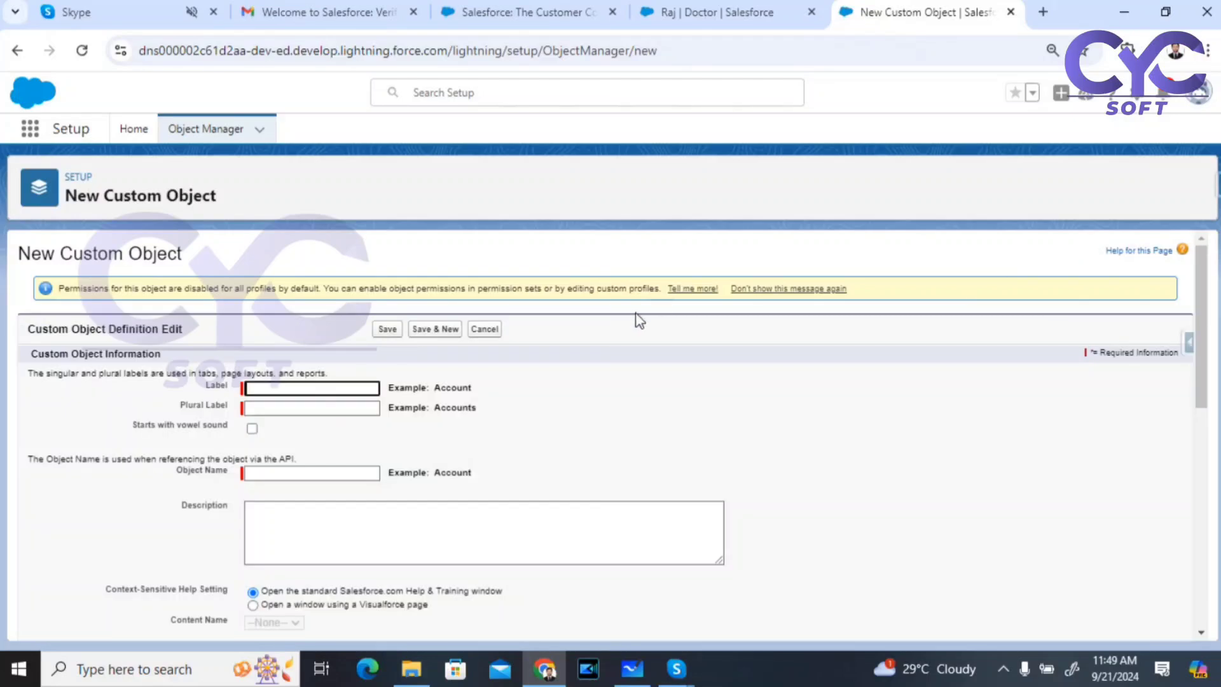
scroll(641, 321, "down", 5)
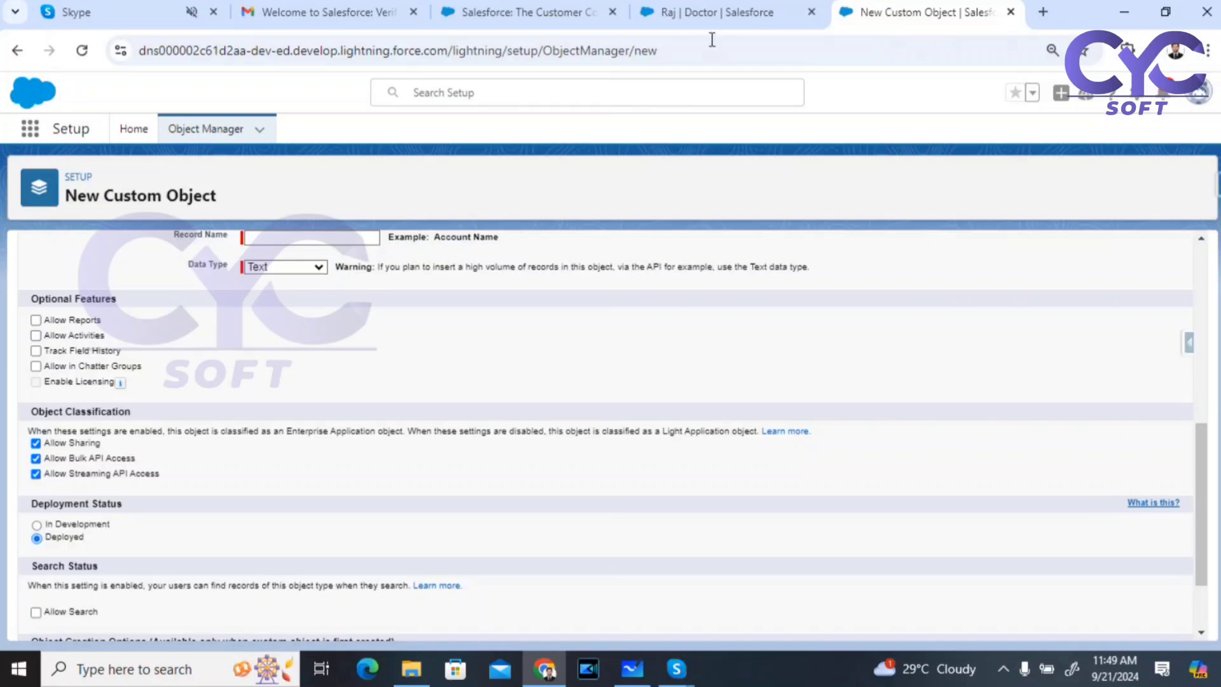
left_click(715, 12)
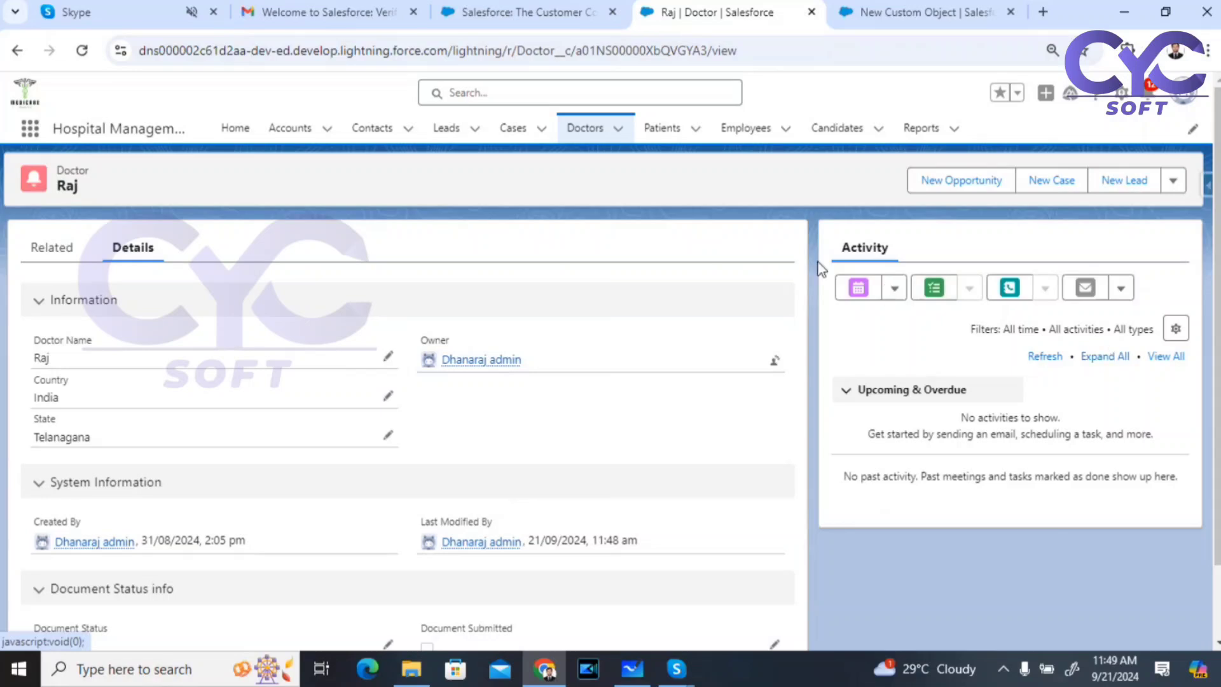
Step: Open and dismiss the Activity calendar options, then go to the recently viewed Accounts list
left_click(894, 290)
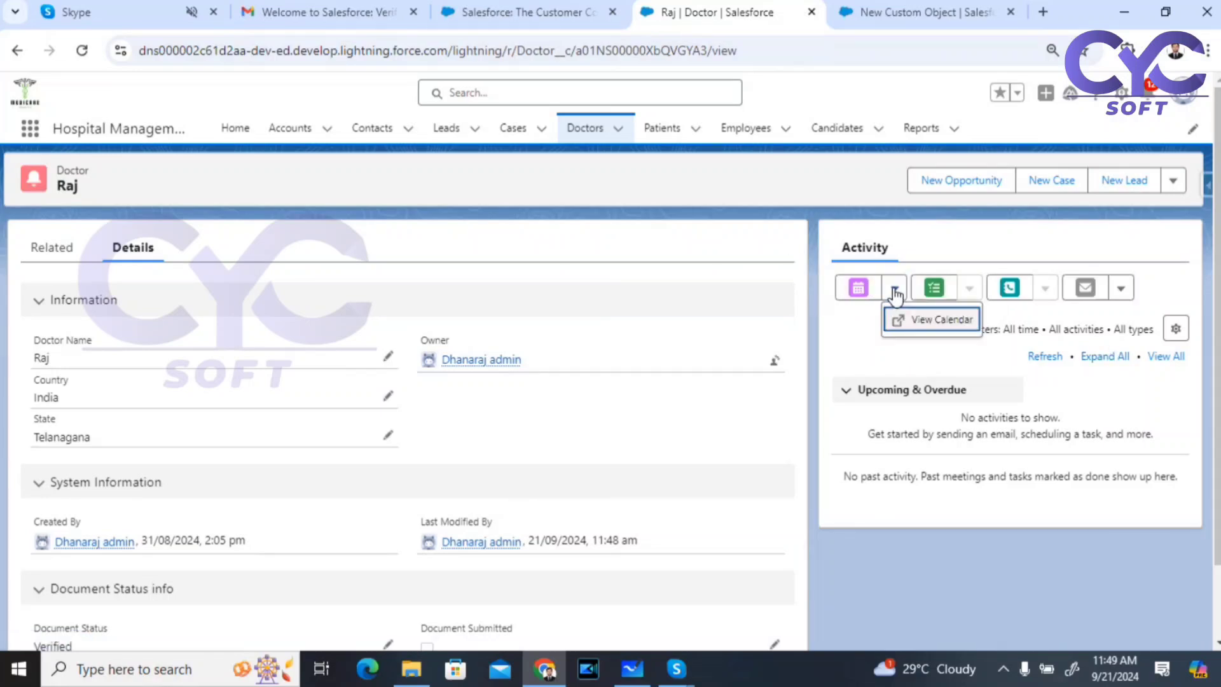
left_click(850, 344)
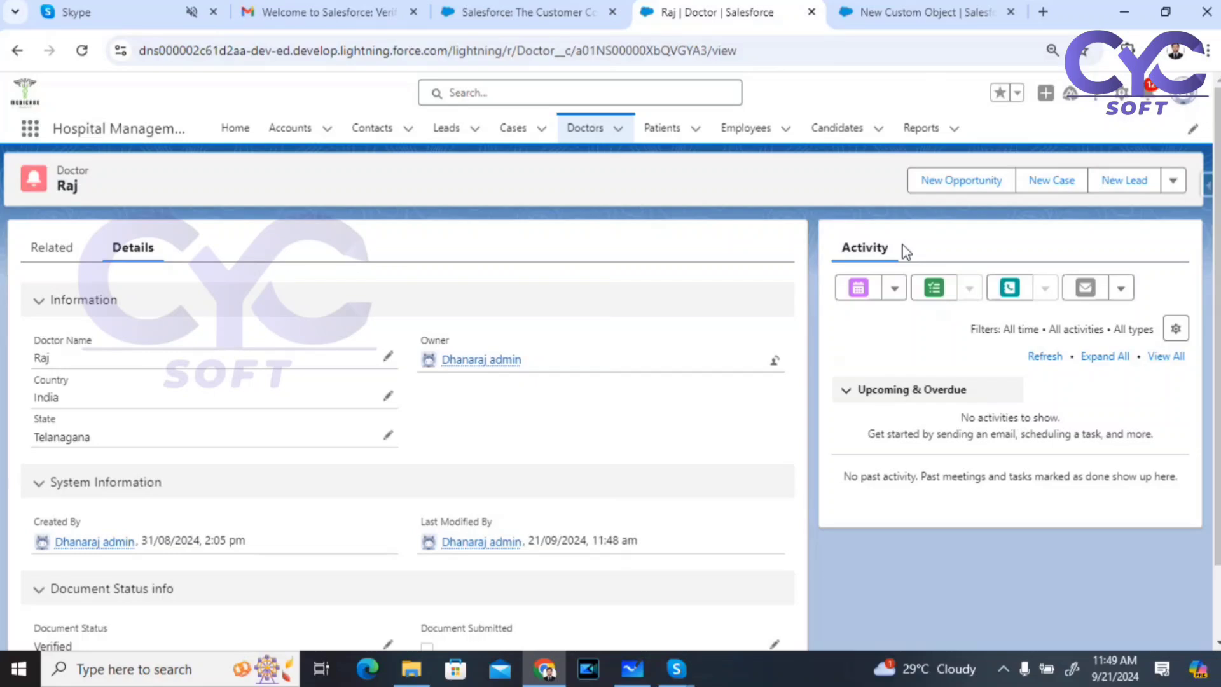
left_click(290, 128)
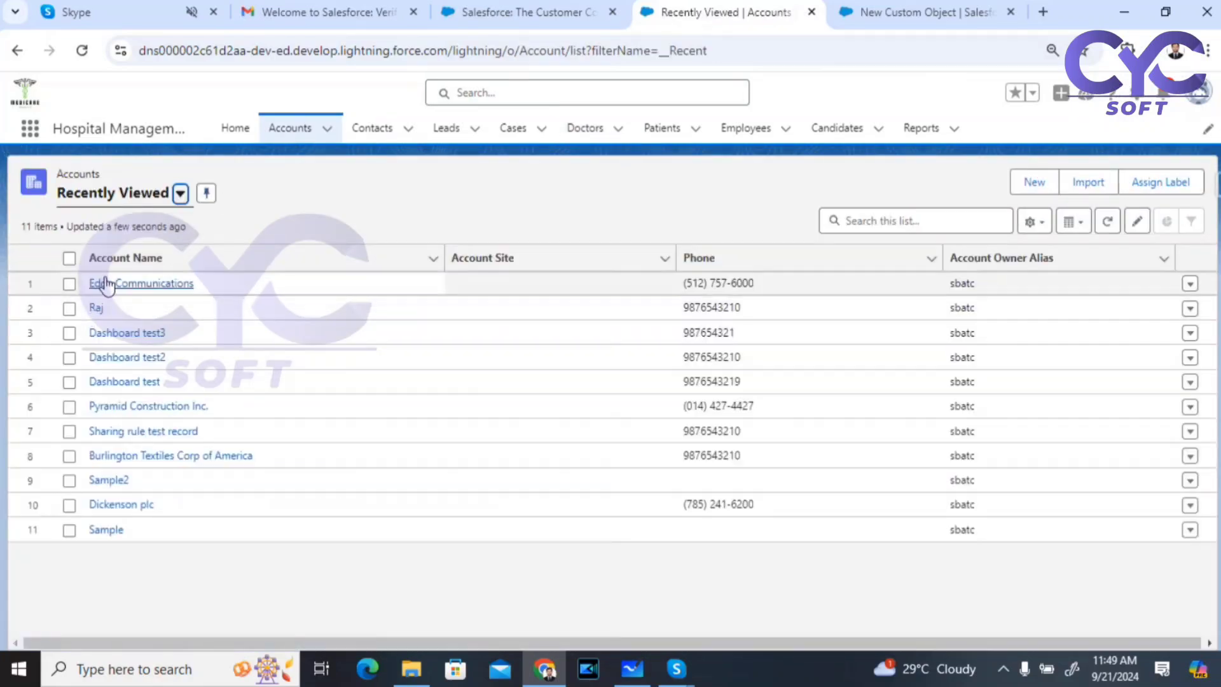
Step: Open the Edge Communications account and show its Details and Chatter feed
left_click(102, 280)
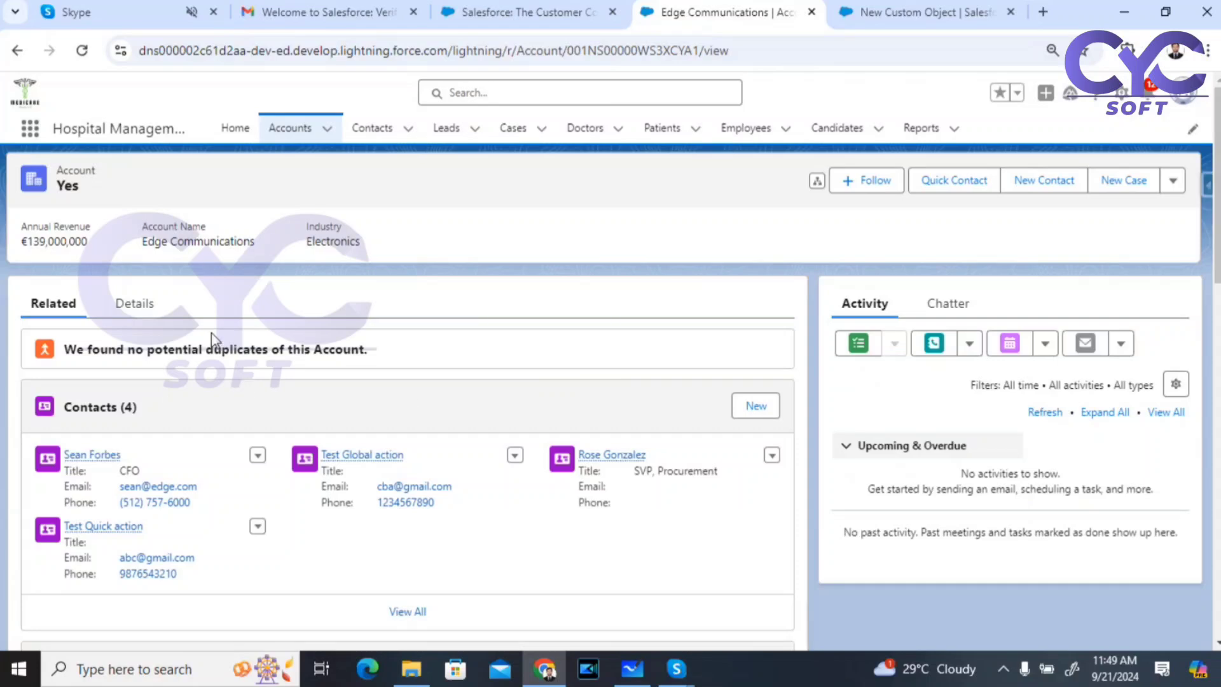
left_click(117, 304)
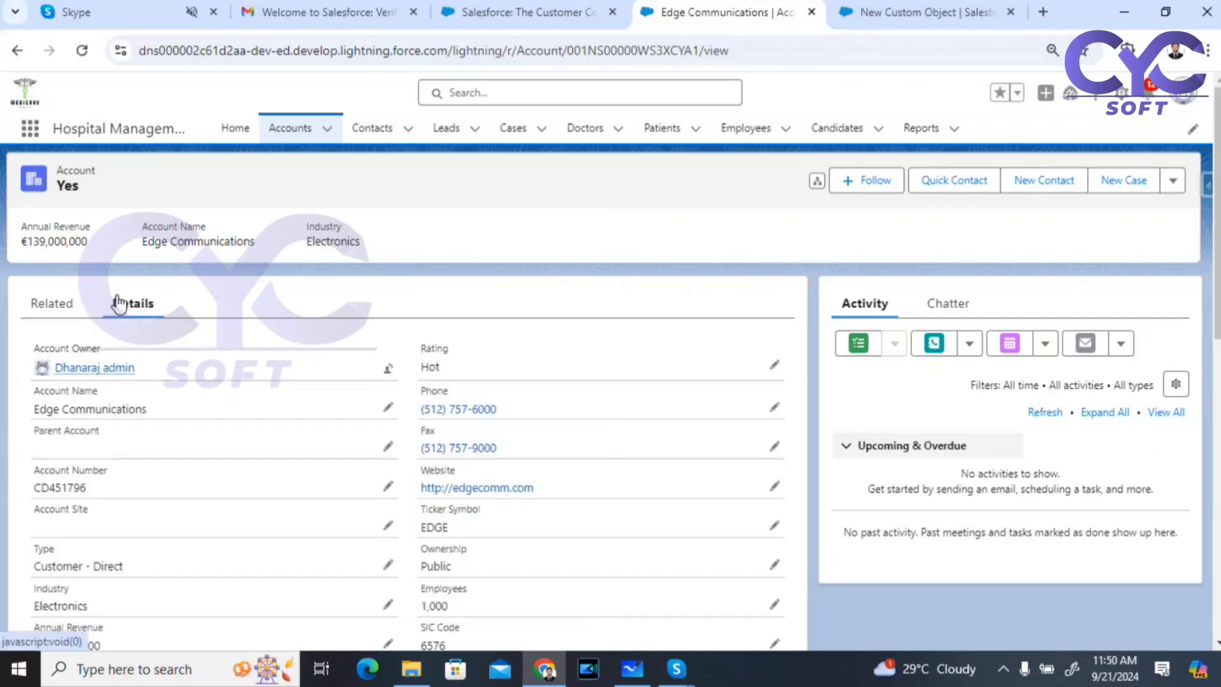
left_click(964, 308)
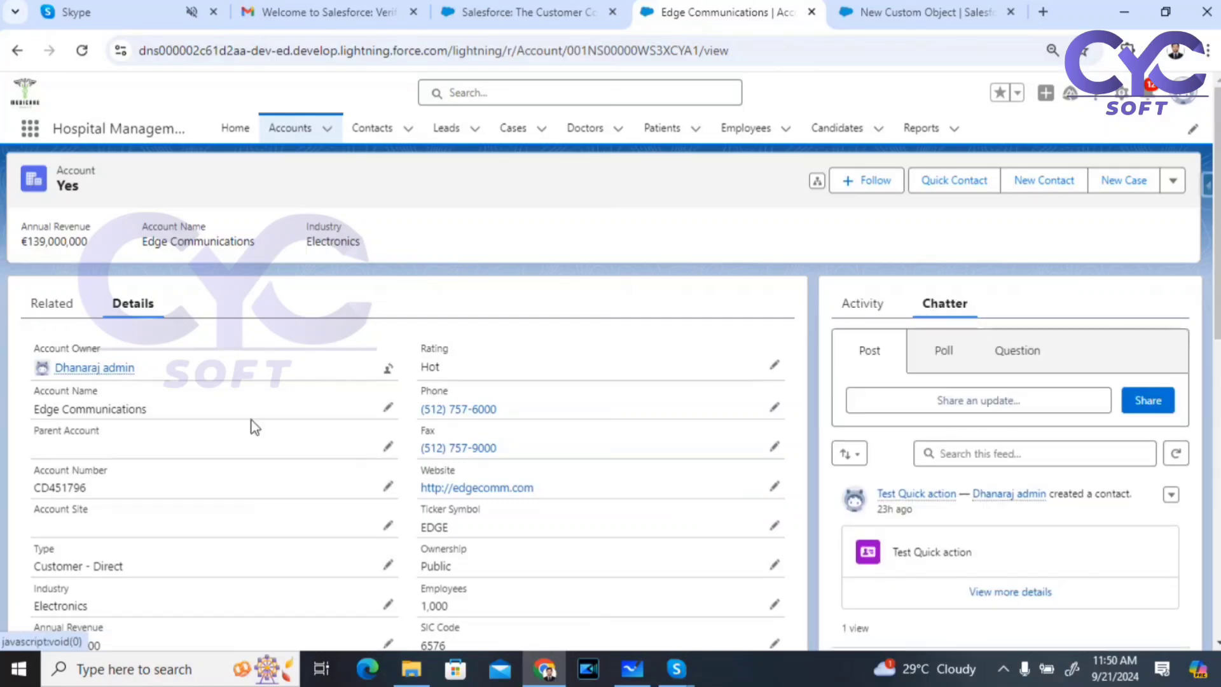
Step: Rename the account to 'Edge Communications Test', save, and check the change in the feed
left_click(388, 407)
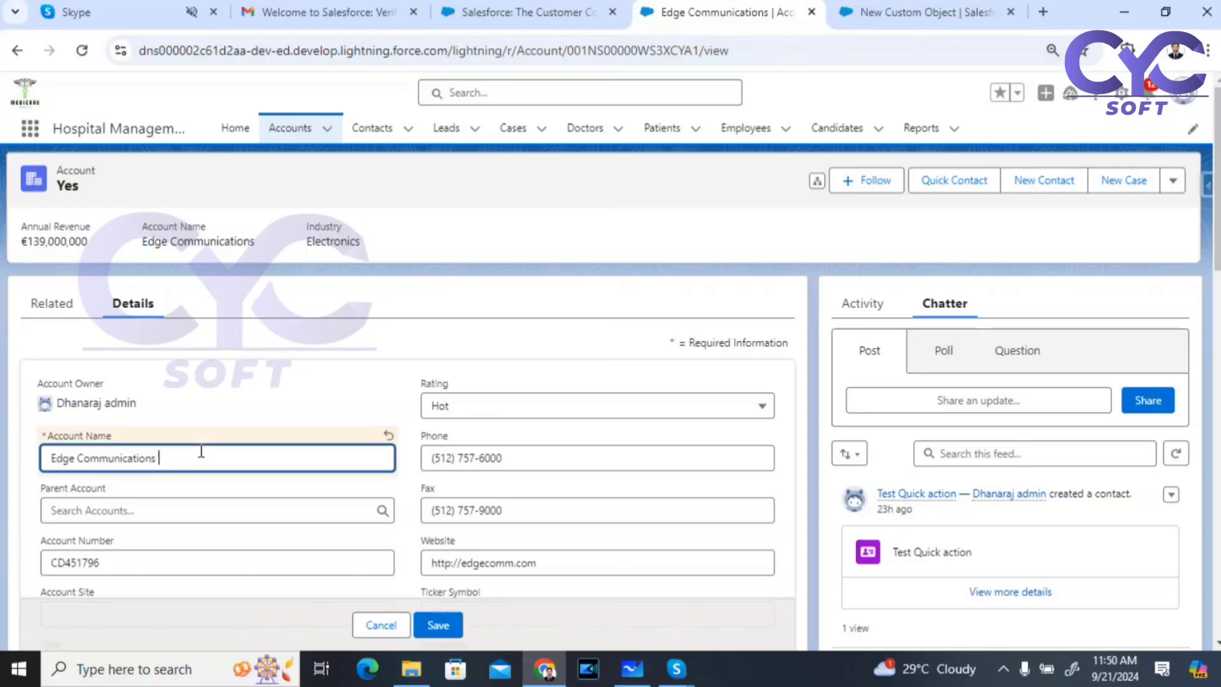
type("Test")
left_click(444, 616)
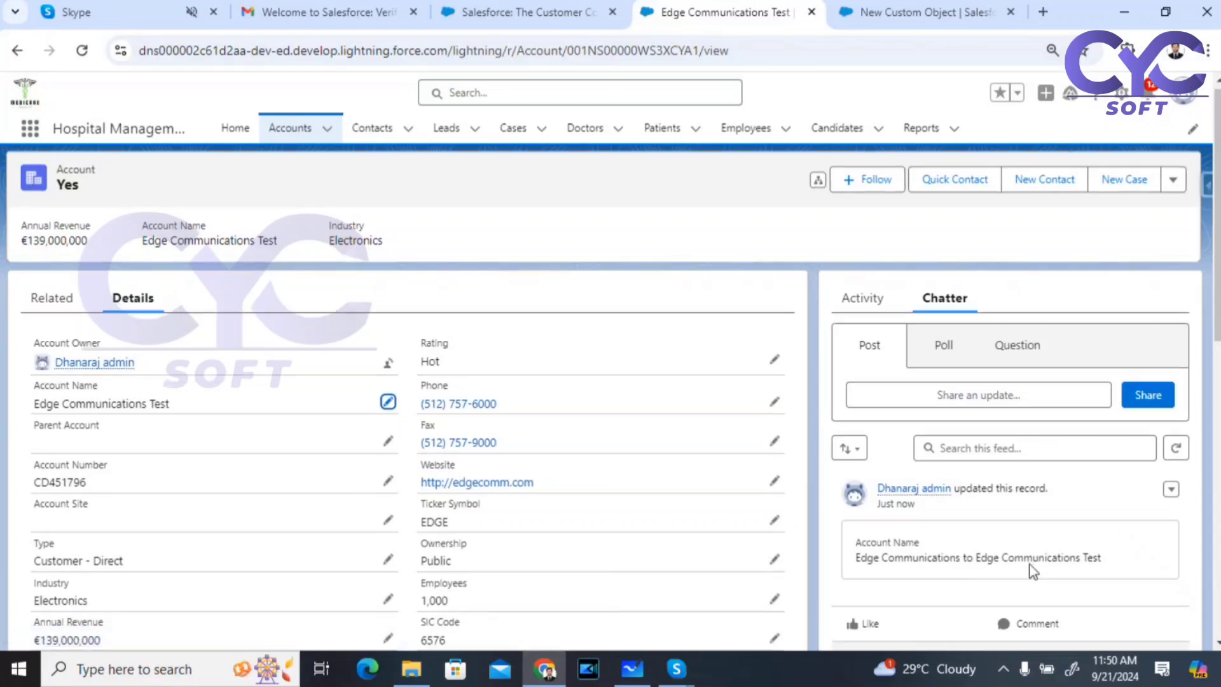
scroll(908, 556, "down", 4)
scroll(907, 359, "up", 1)
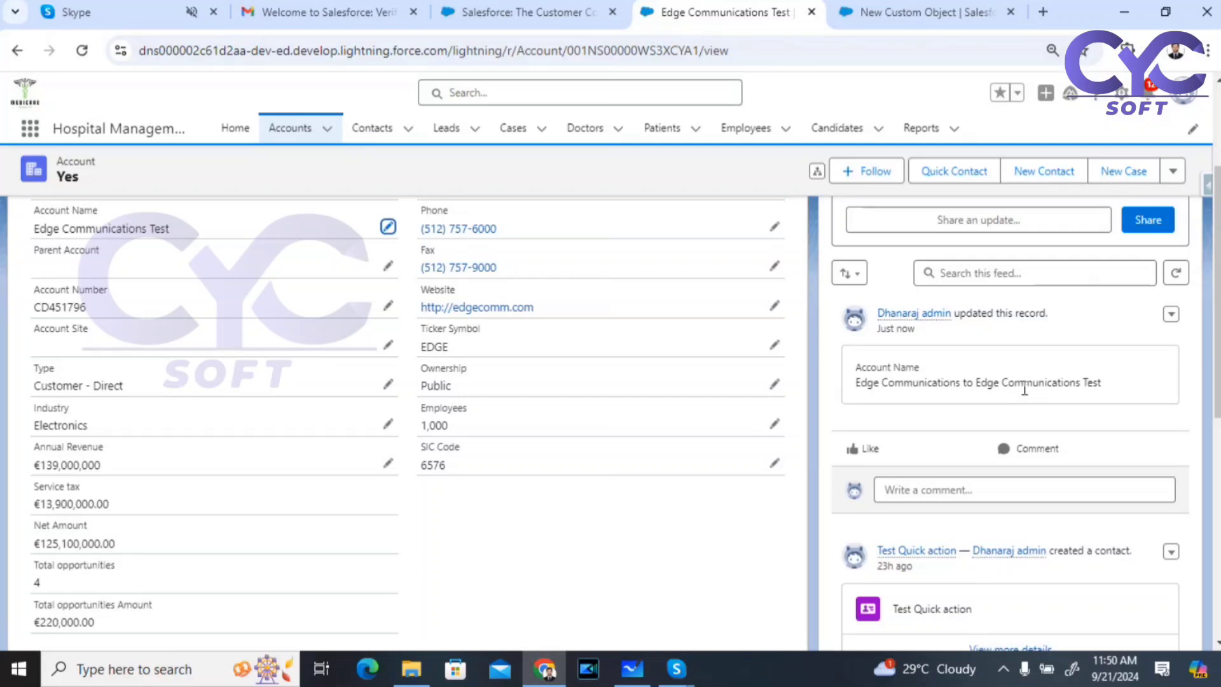
scroll(1028, 392, "up", 2)
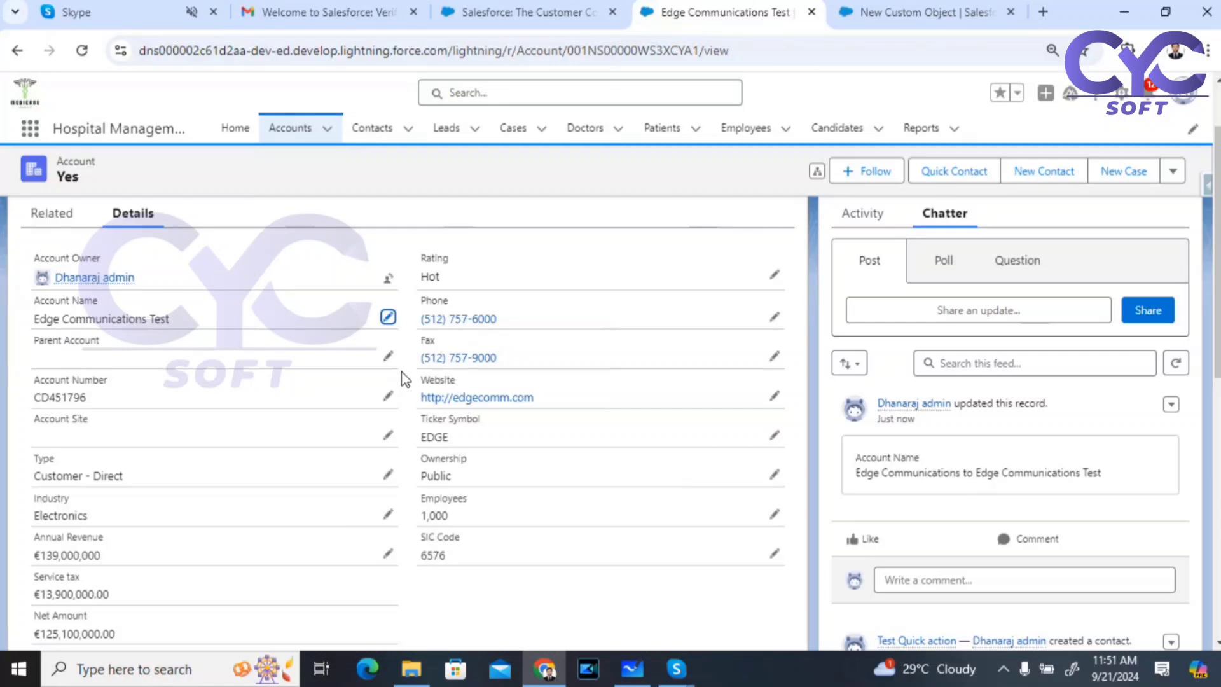
Step: Move between the custom object form, Trailhead and account tabs, ending on Edge Communications Test
left_click(922, 11)
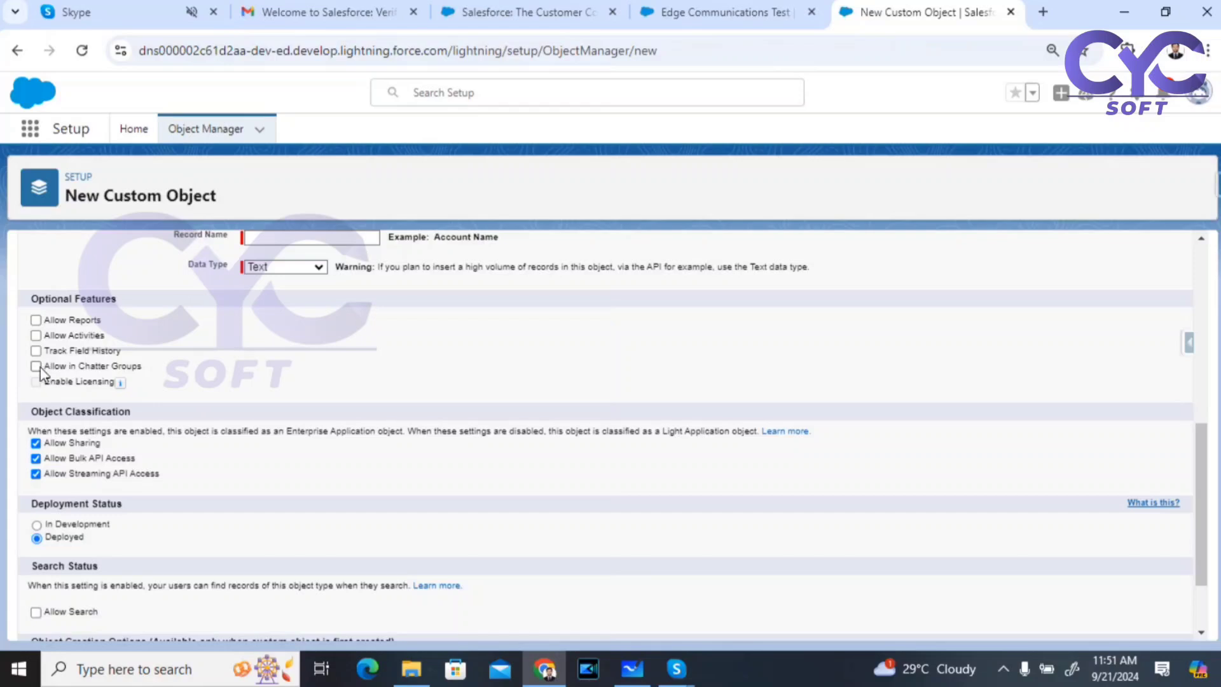
left_click(736, 18)
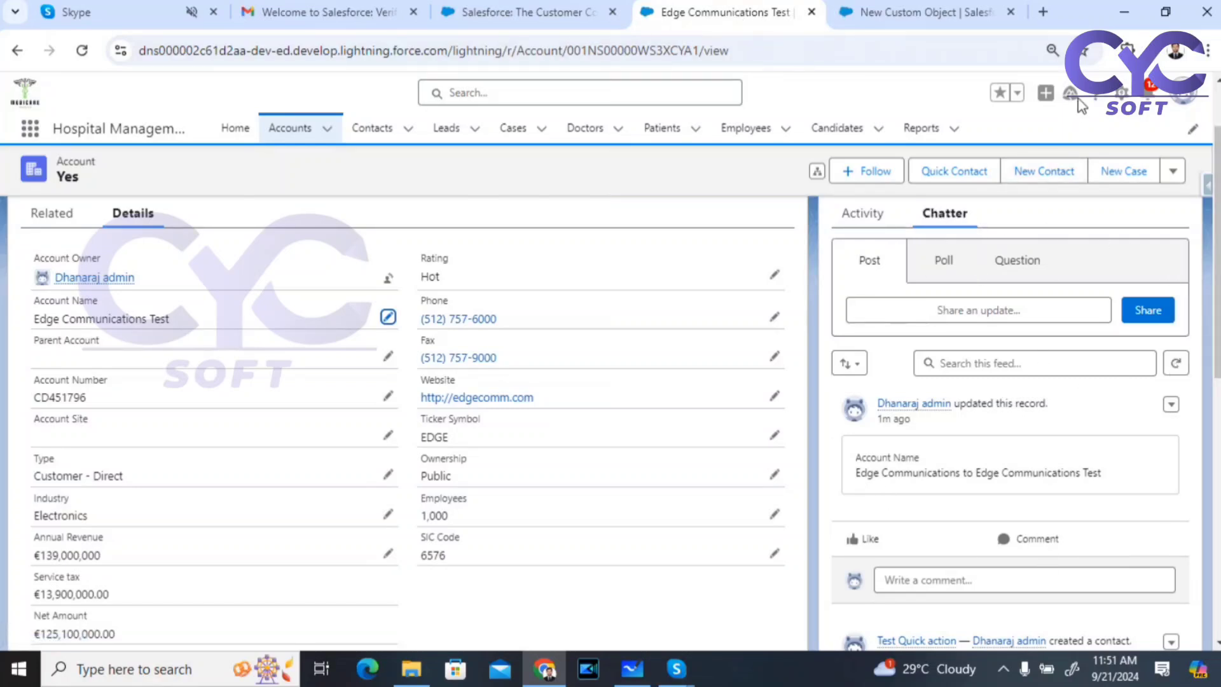
left_click(1121, 92)
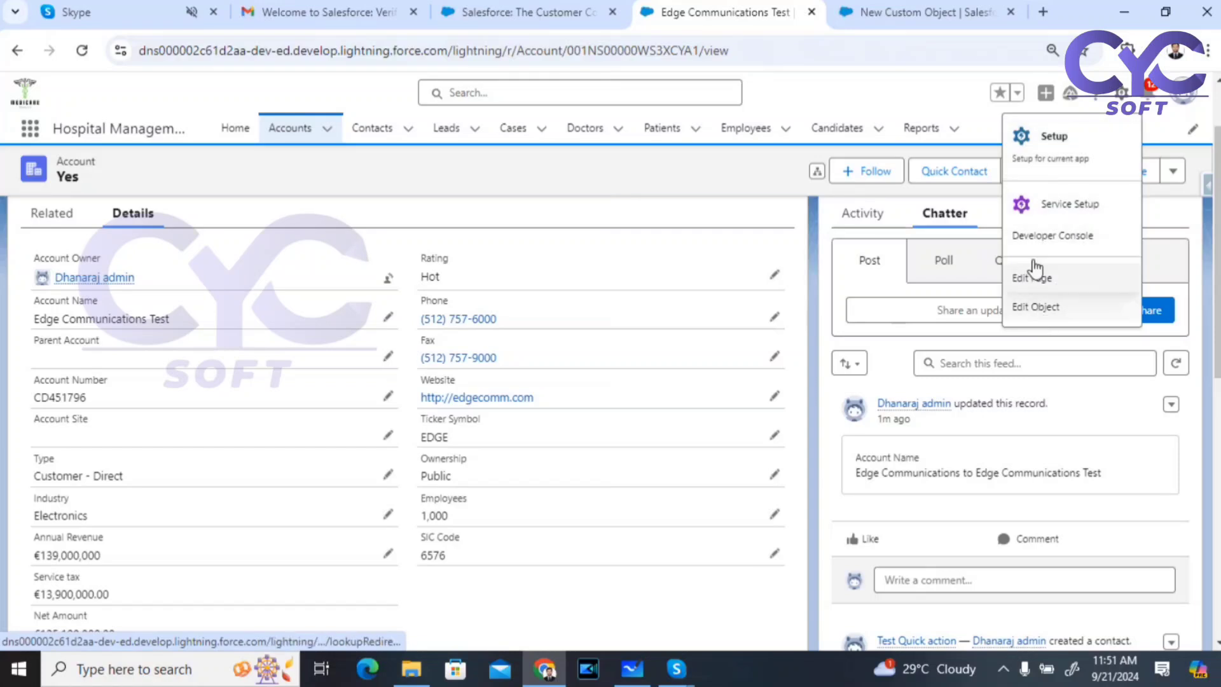
left_click(922, 12)
left_click(528, 12)
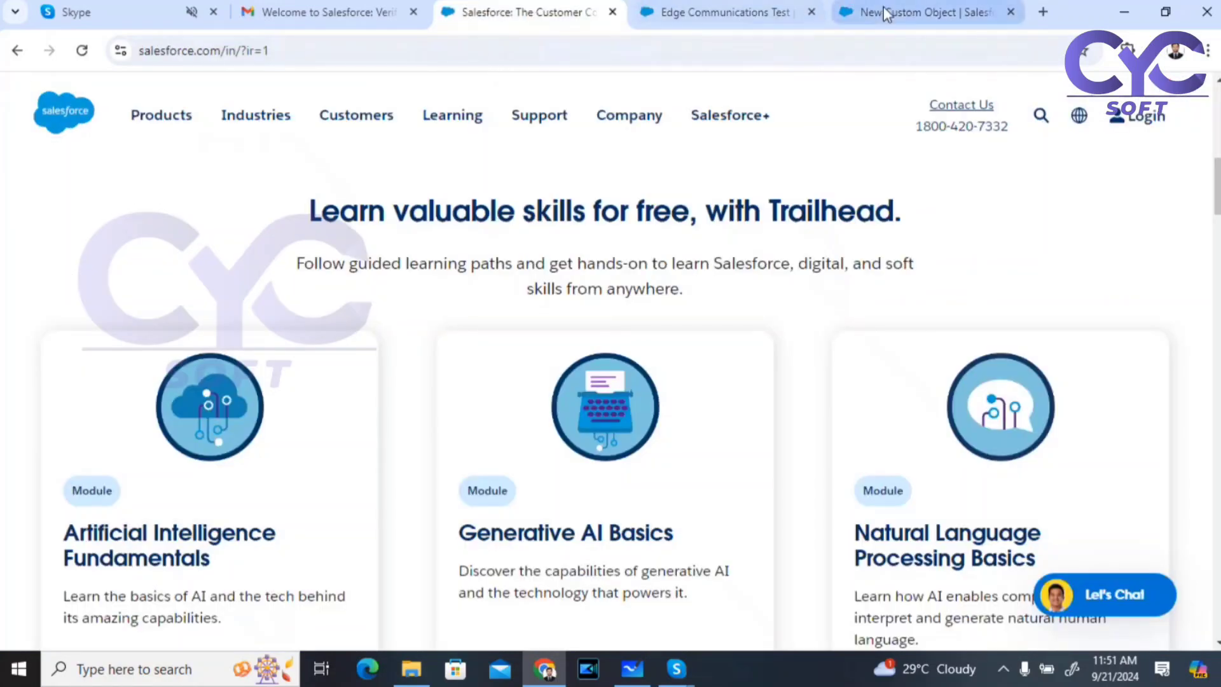
left_click(883, 12)
left_click(670, 12)
Step: Open the first doctor's record from the recently viewed Doctors list and bring up the setup options
left_click(583, 130)
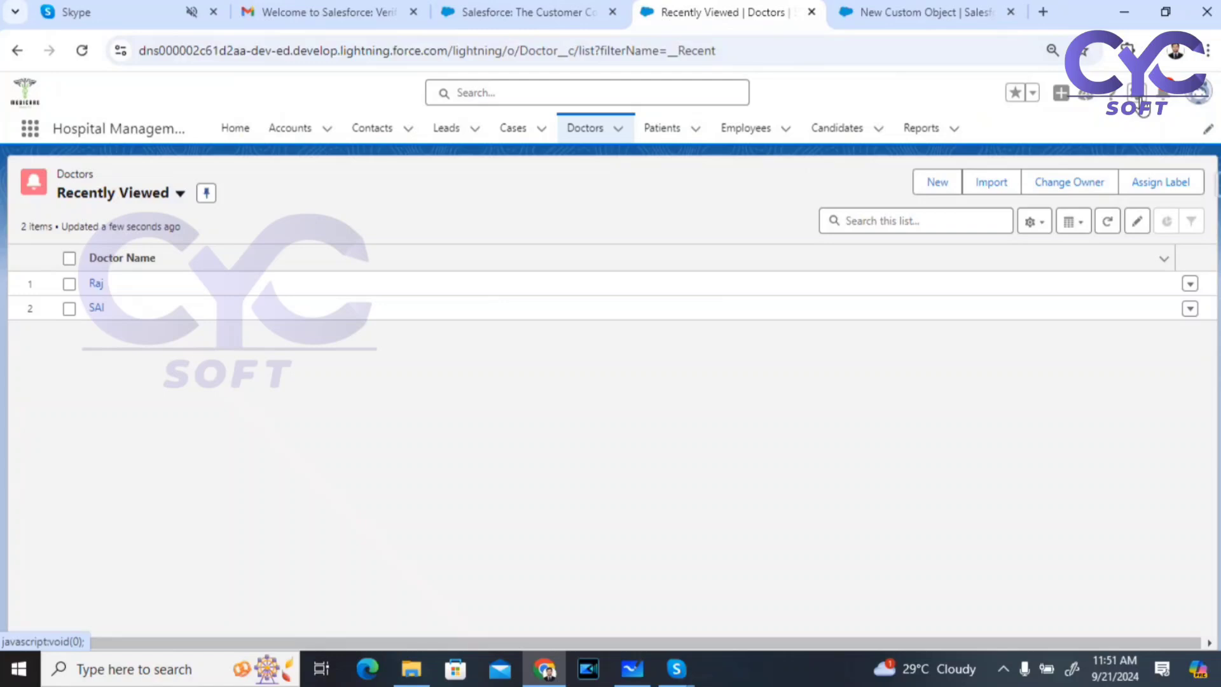
left_click(1139, 102)
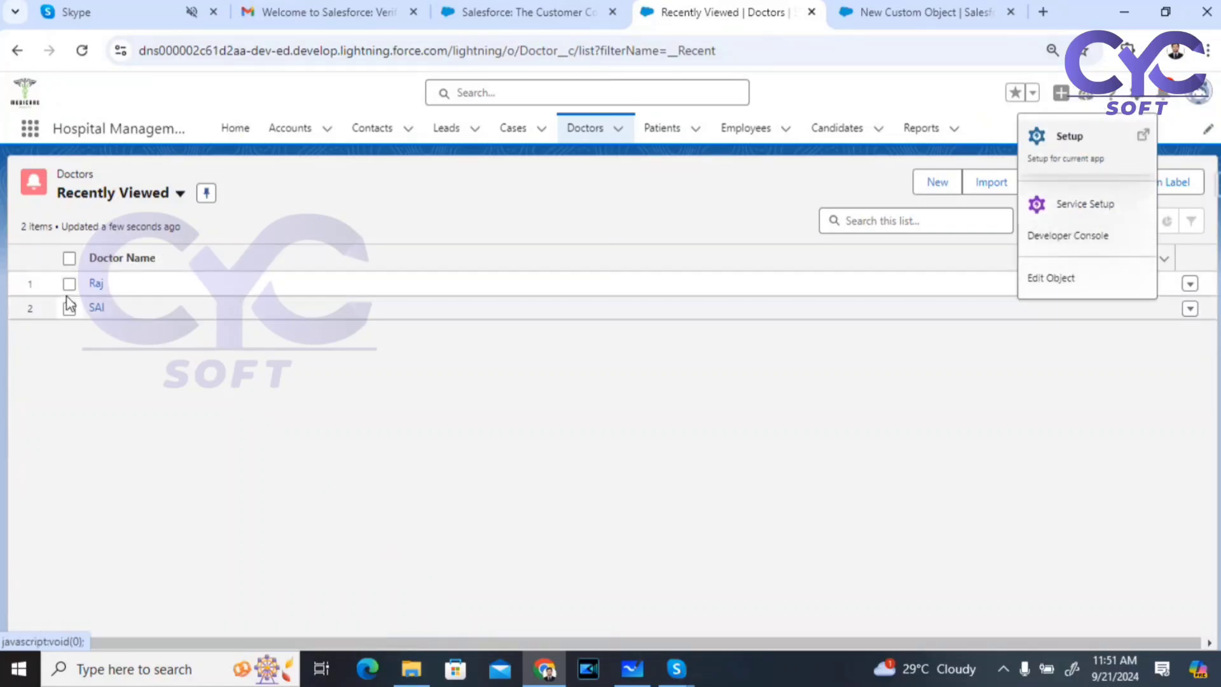
left_click(96, 284)
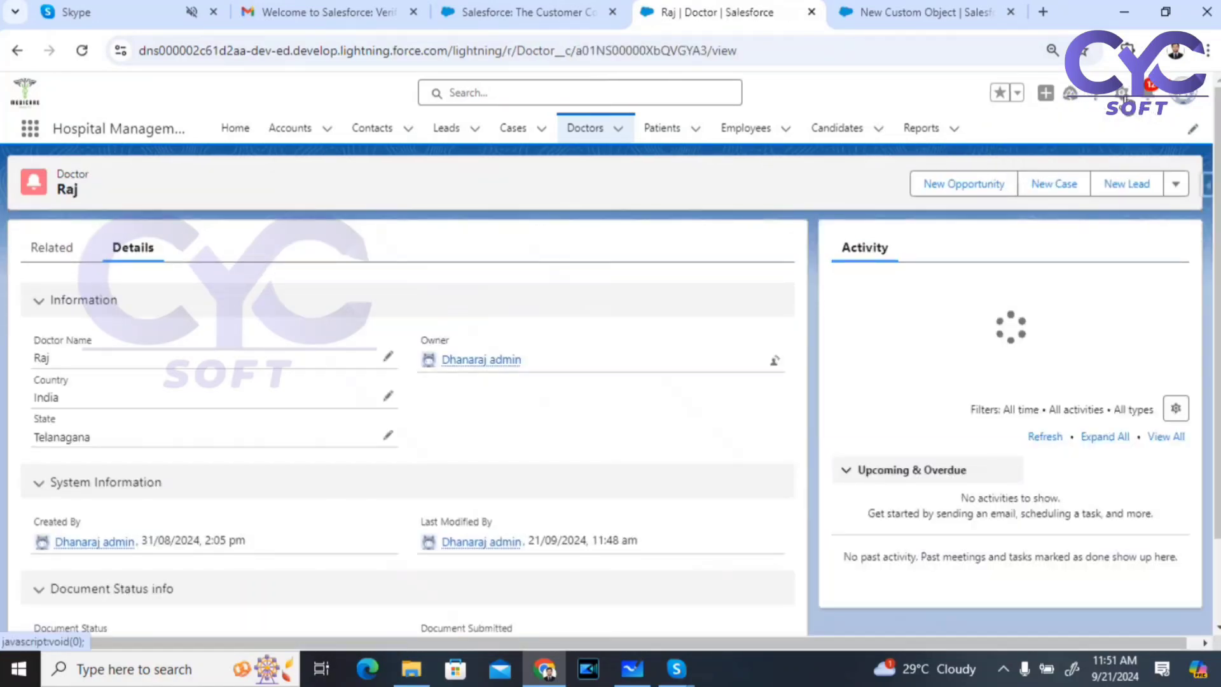
left_click(1124, 92)
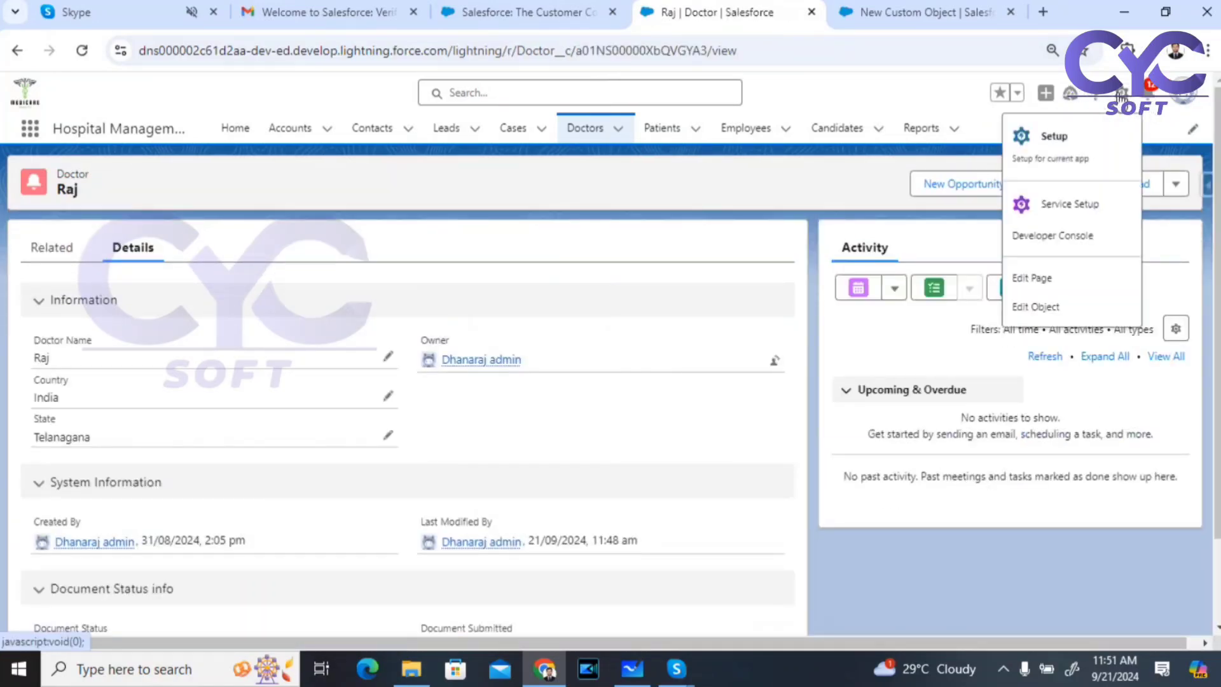
left_click(1033, 278)
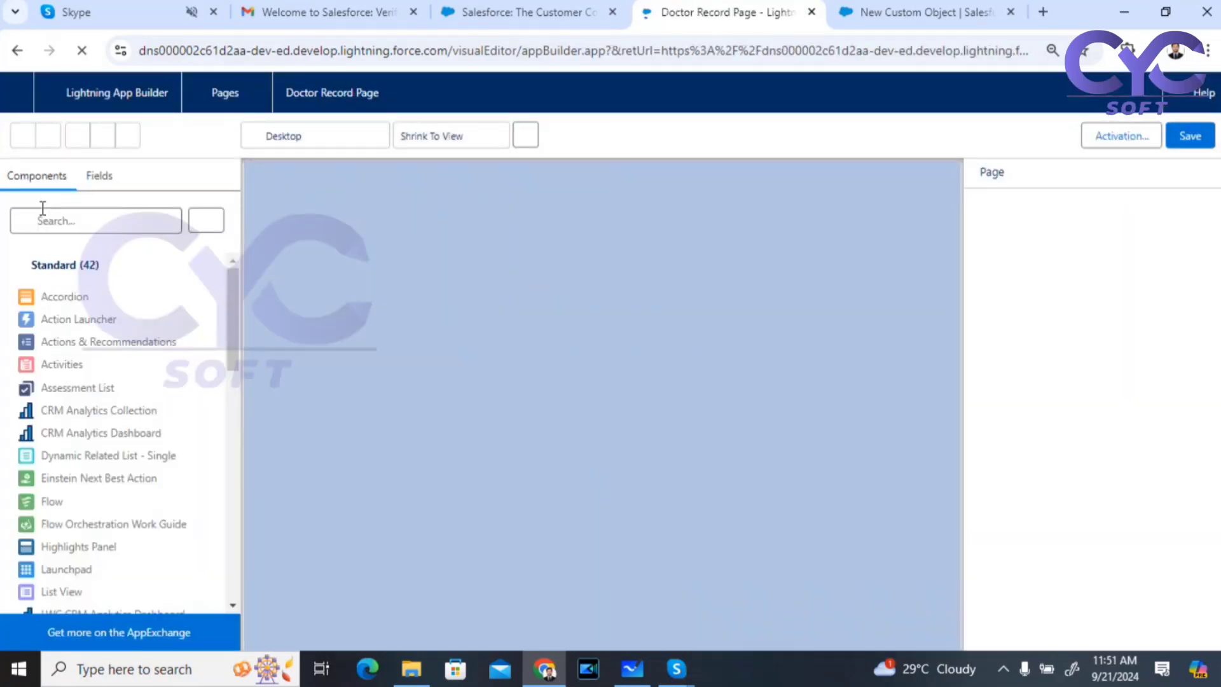
left_click(67, 226)
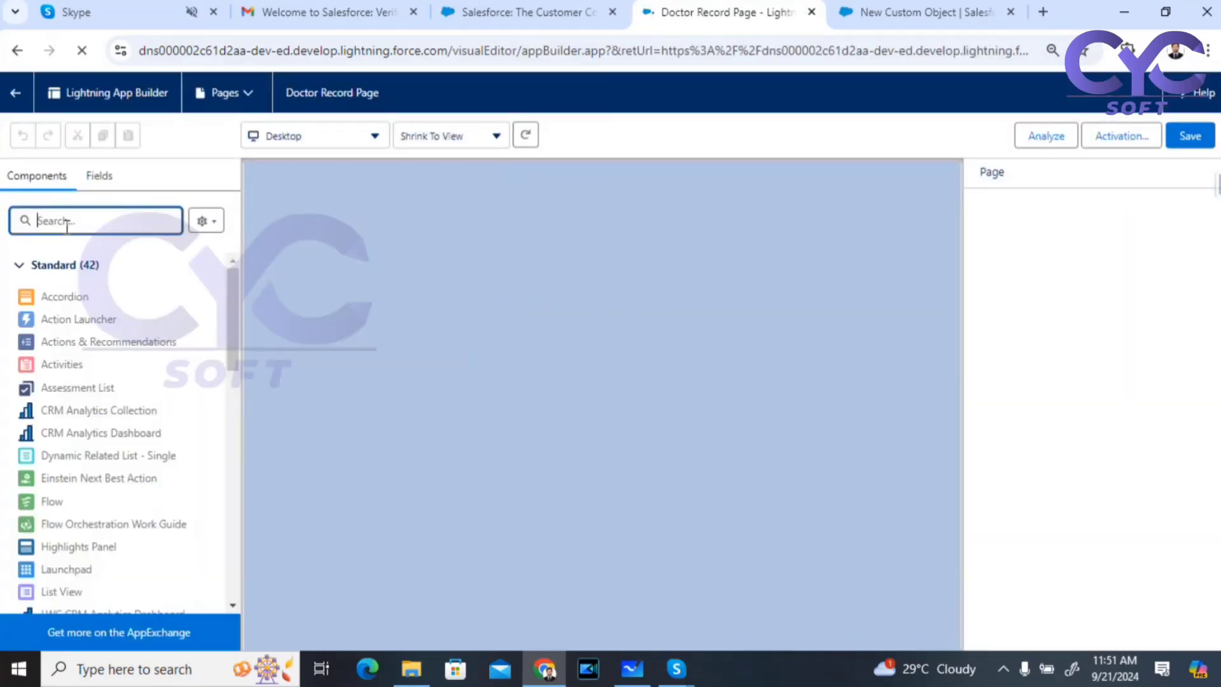
type("cha")
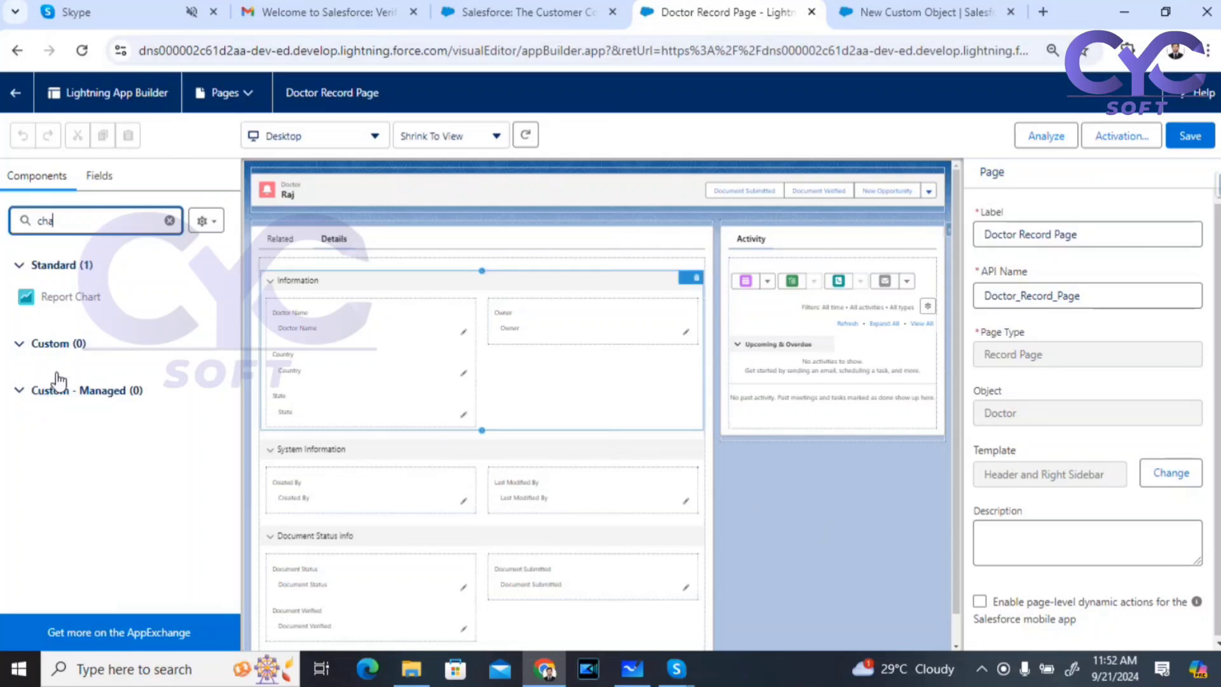
left_click(18, 51)
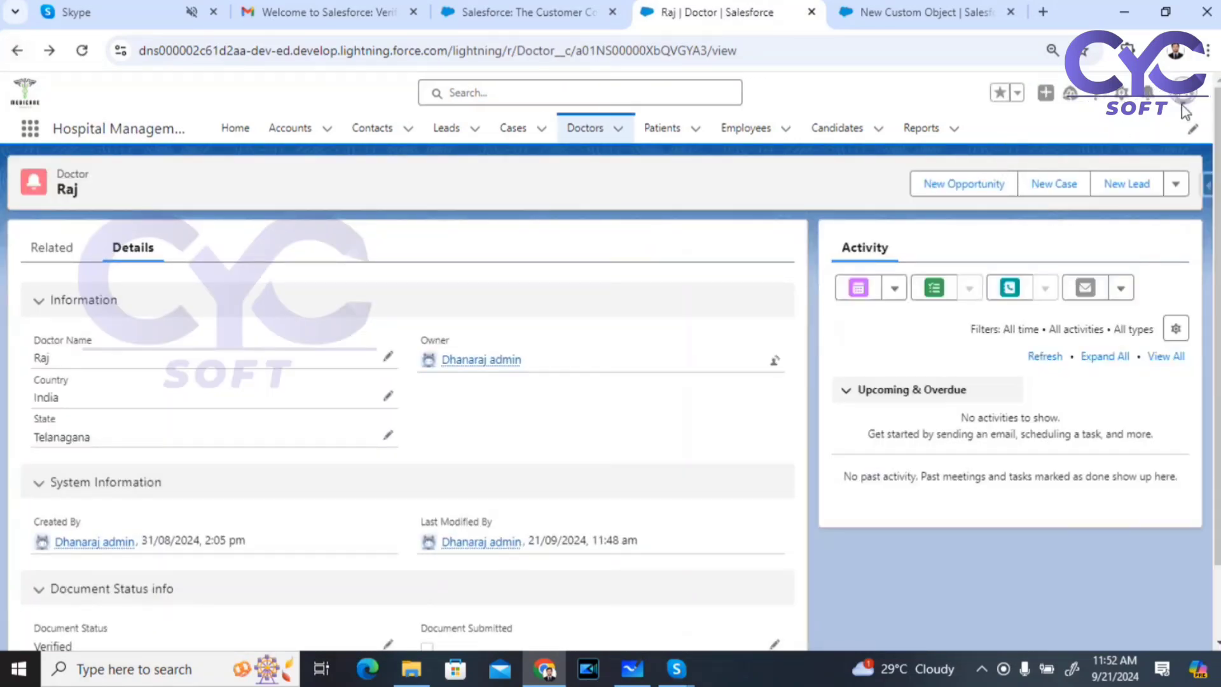
Step: Go to Salesforce Setup and open Feed Tracking through a Quick Find search for 'fed'
left_click(1123, 93)
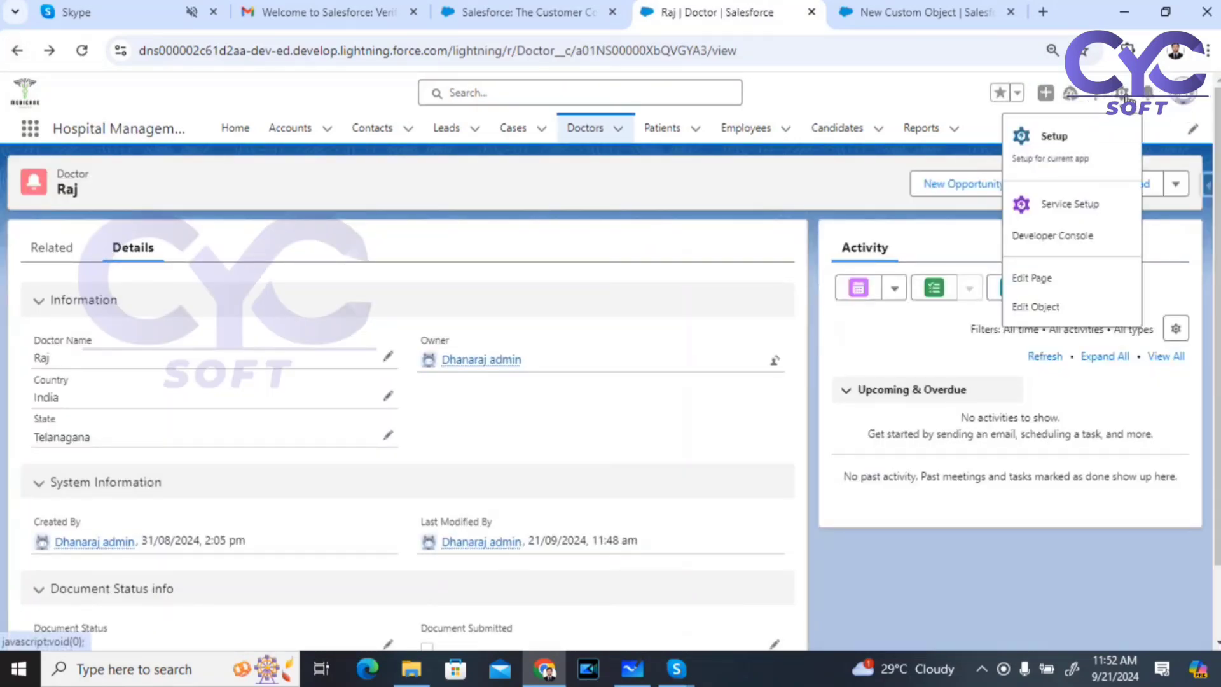
left_click(1070, 147)
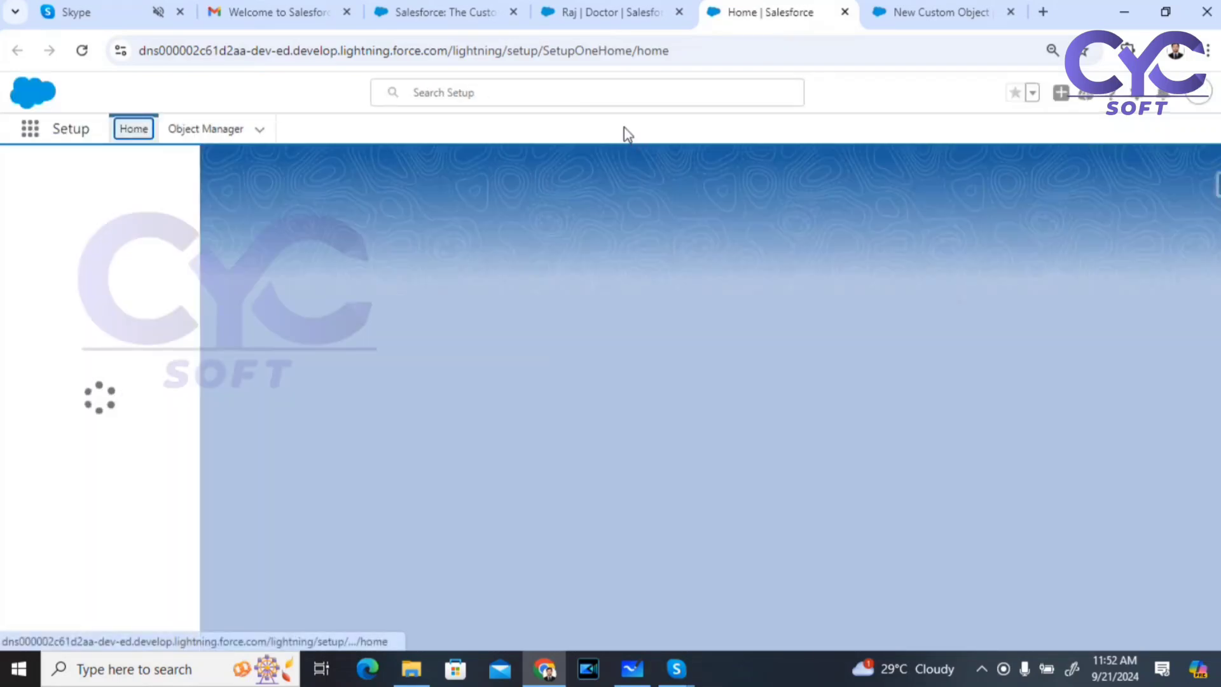
left_click(56, 175)
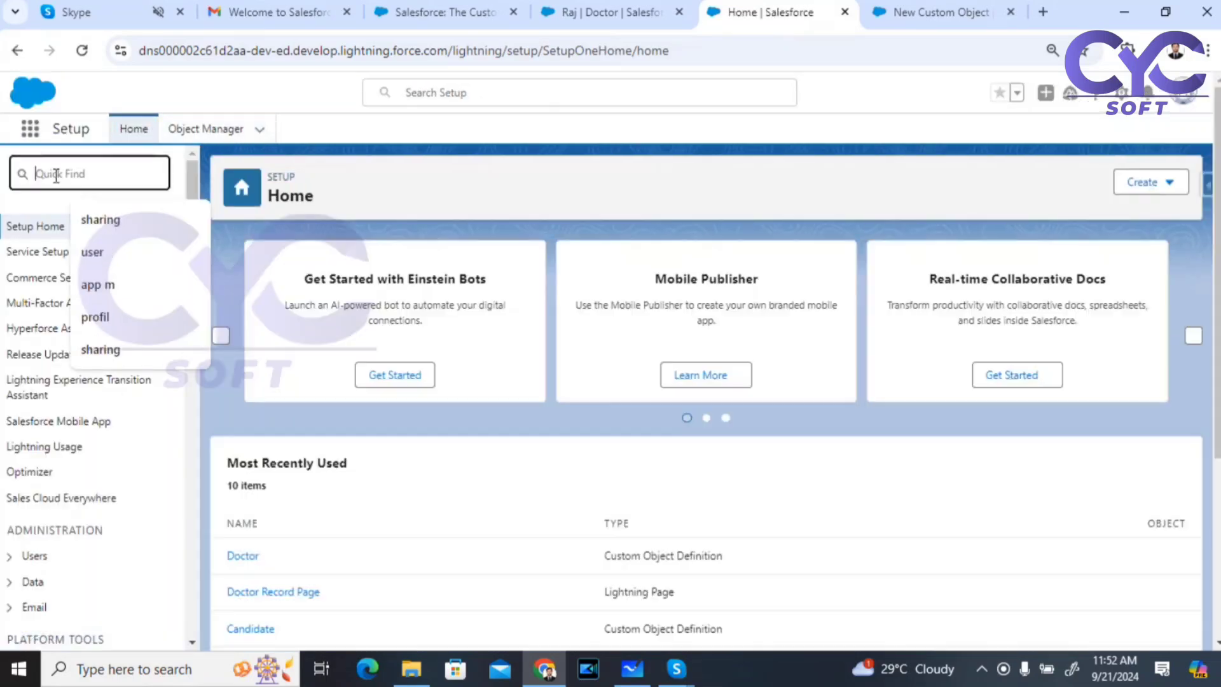
type("fed")
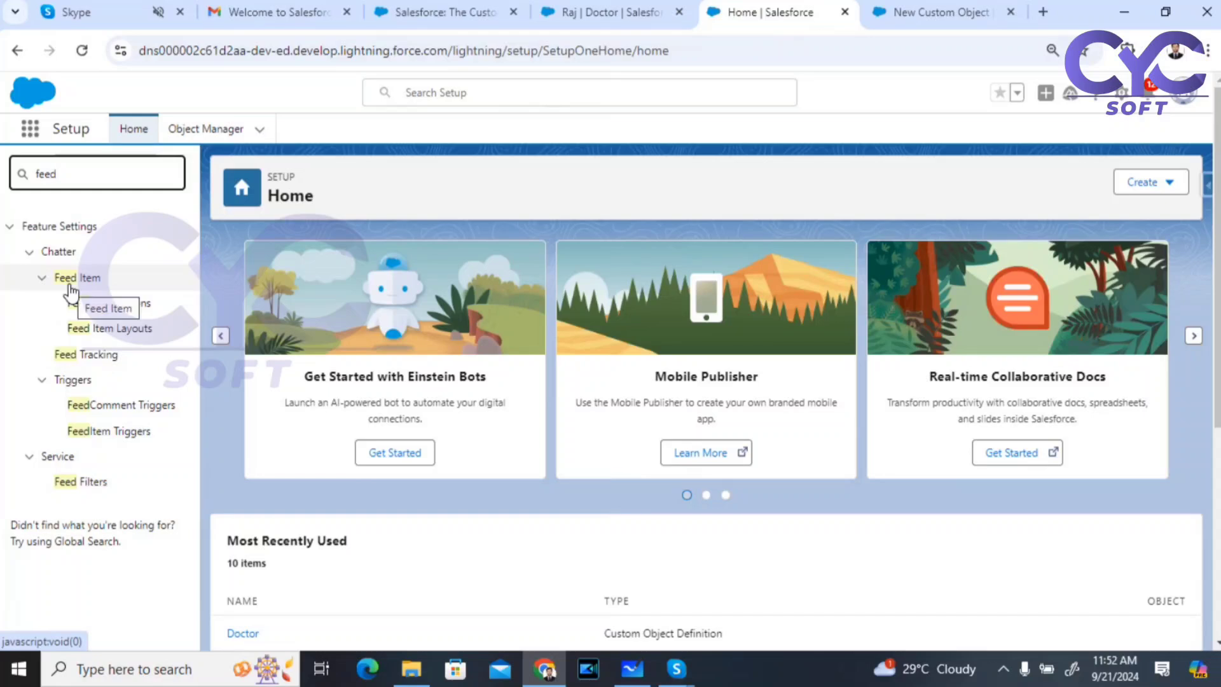
left_click(75, 360)
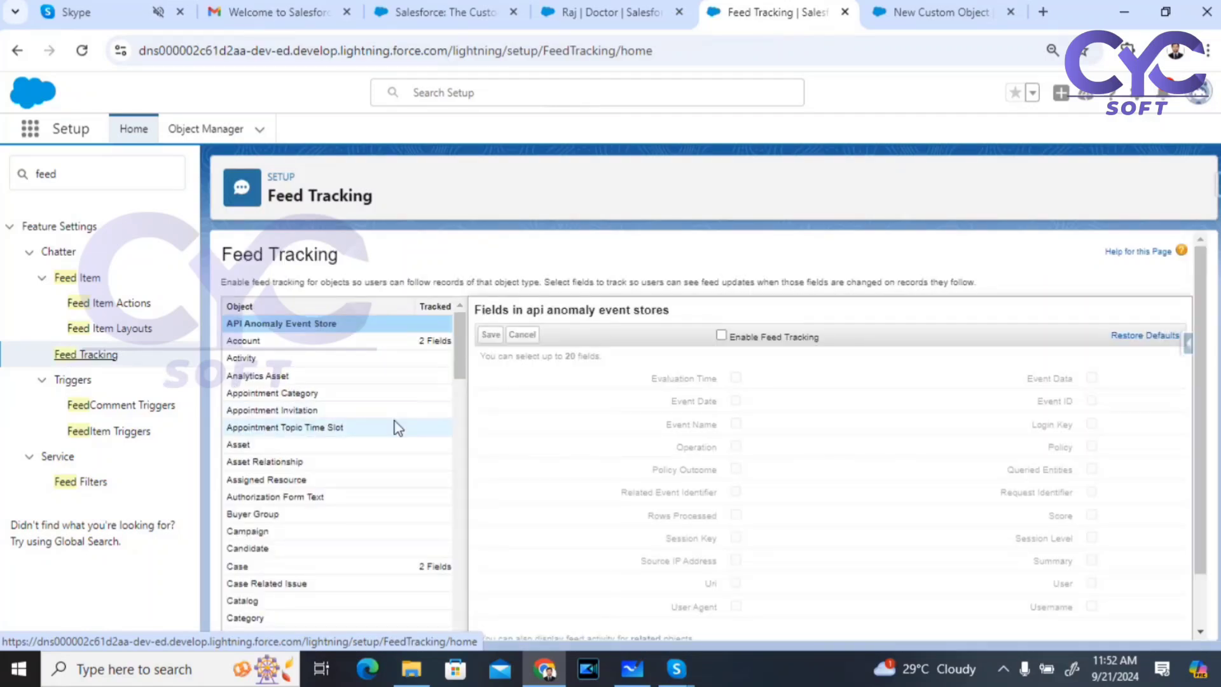
Step: Select the Doctor object, check Enable Feed Tracking, and save
scroll(303, 375, "down", 20)
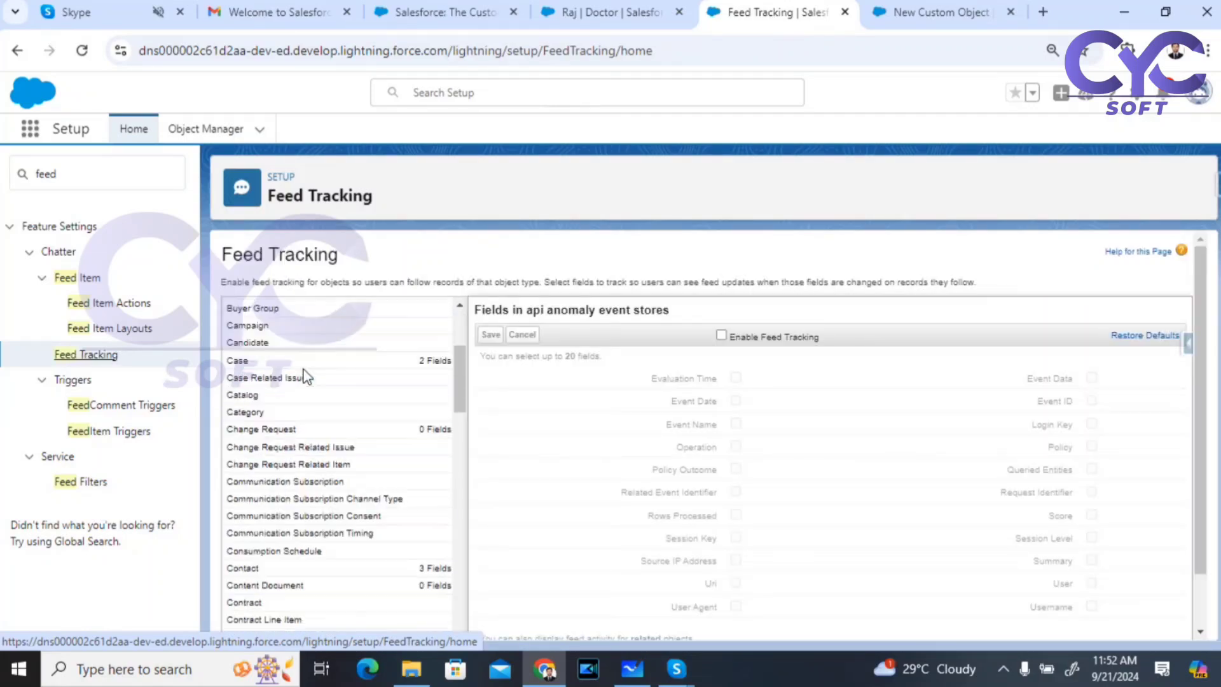
scroll(317, 513, "up", 20)
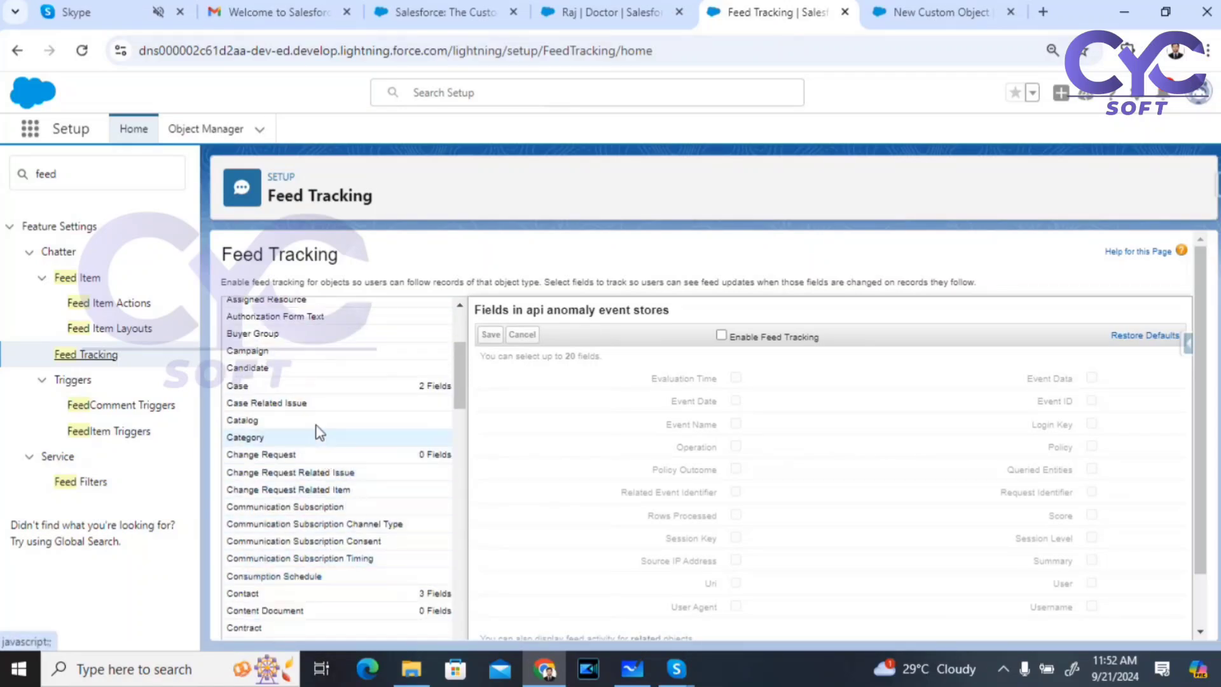
scroll(321, 416, "down", 1)
scroll(322, 417, "down", 4)
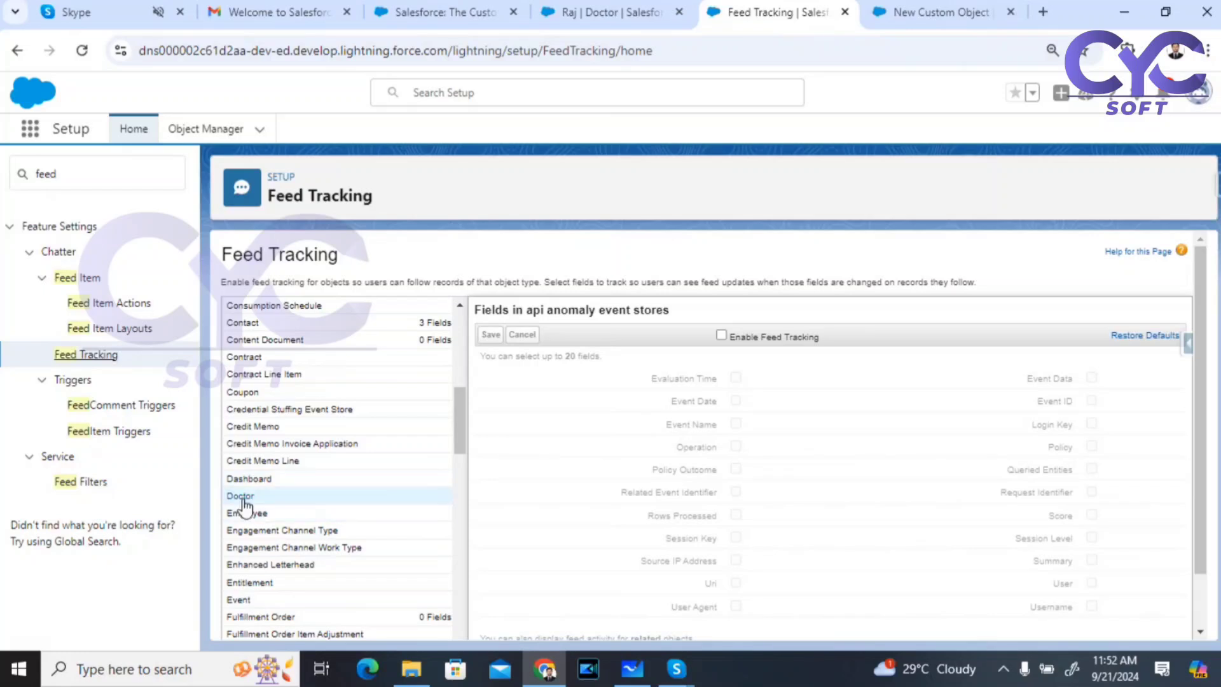
left_click(247, 496)
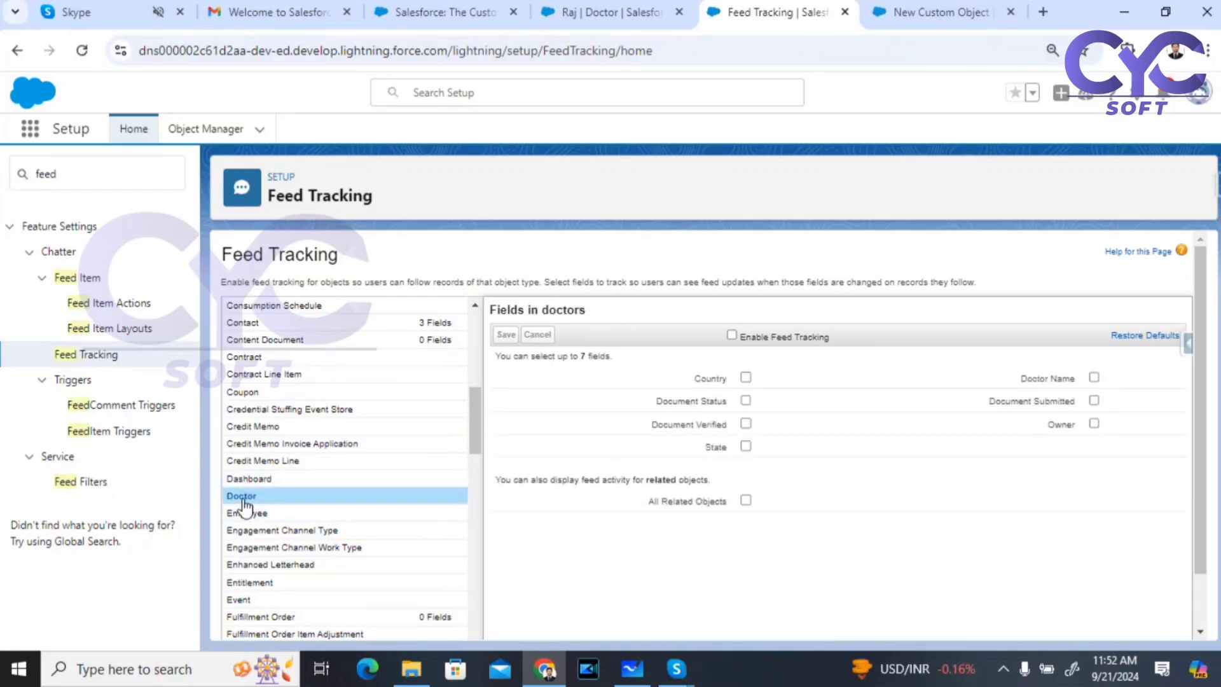
left_click(732, 335)
left_click(506, 335)
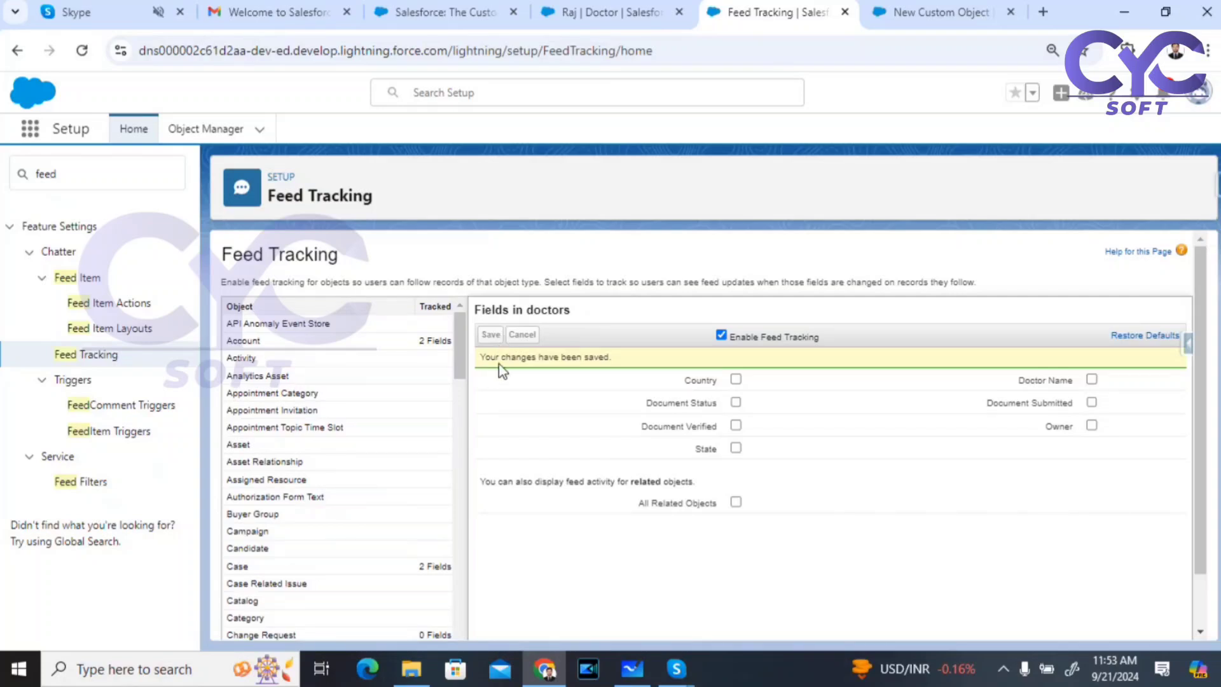
Step: Reload the doctor record so the new feed tracking takes effect
left_click(591, 13)
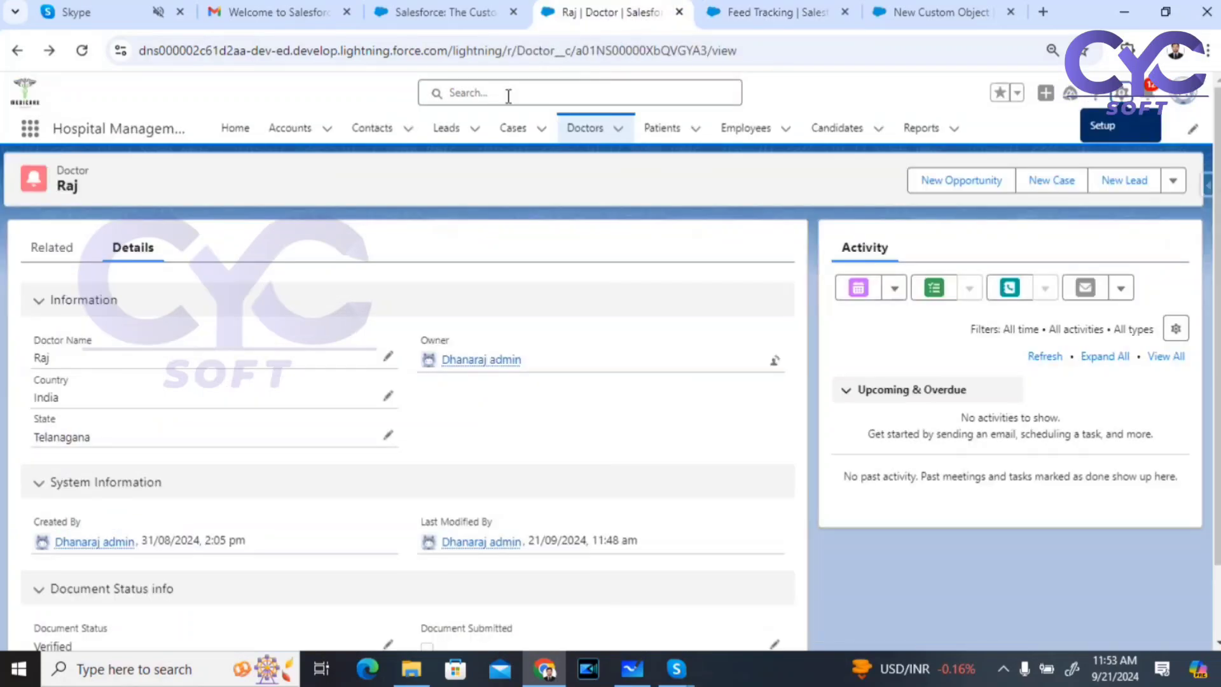
left_click(79, 52)
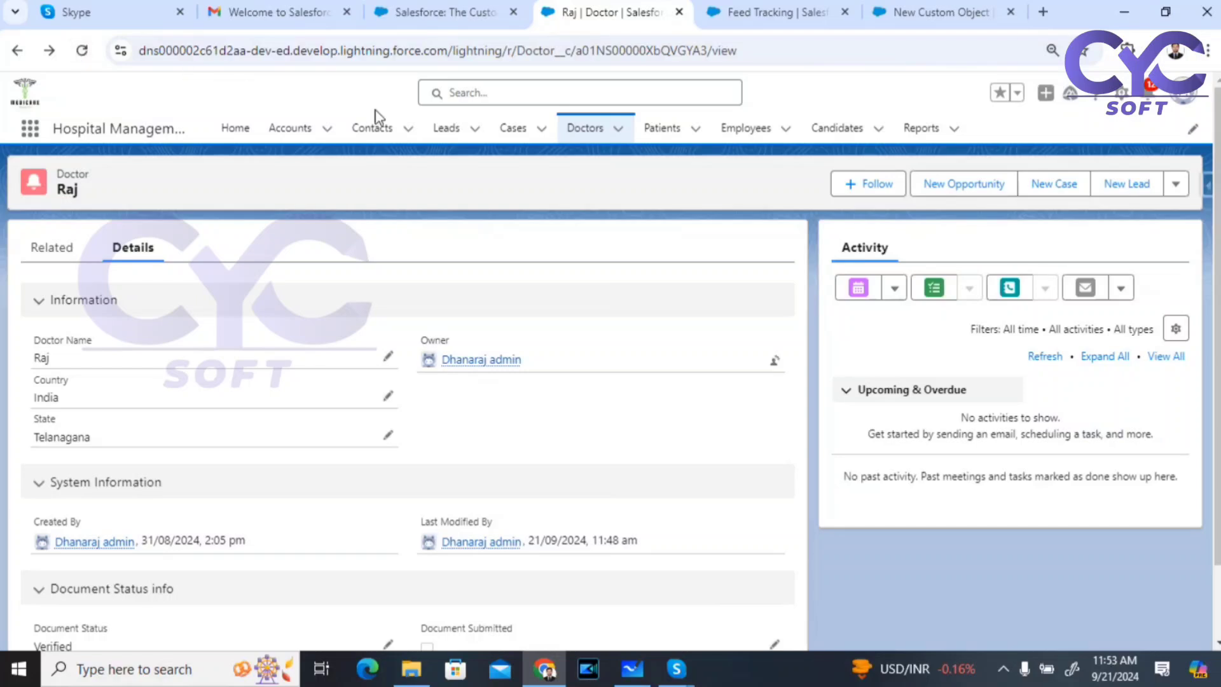
left_click(906, 14)
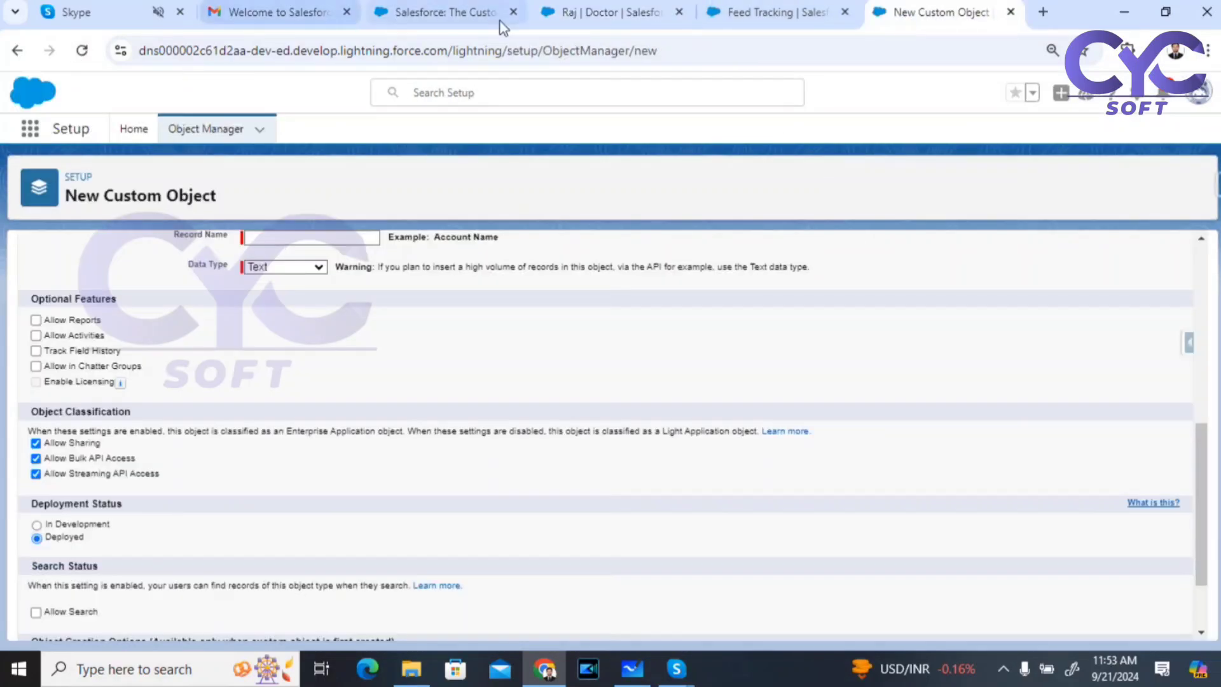
left_click(591, 19)
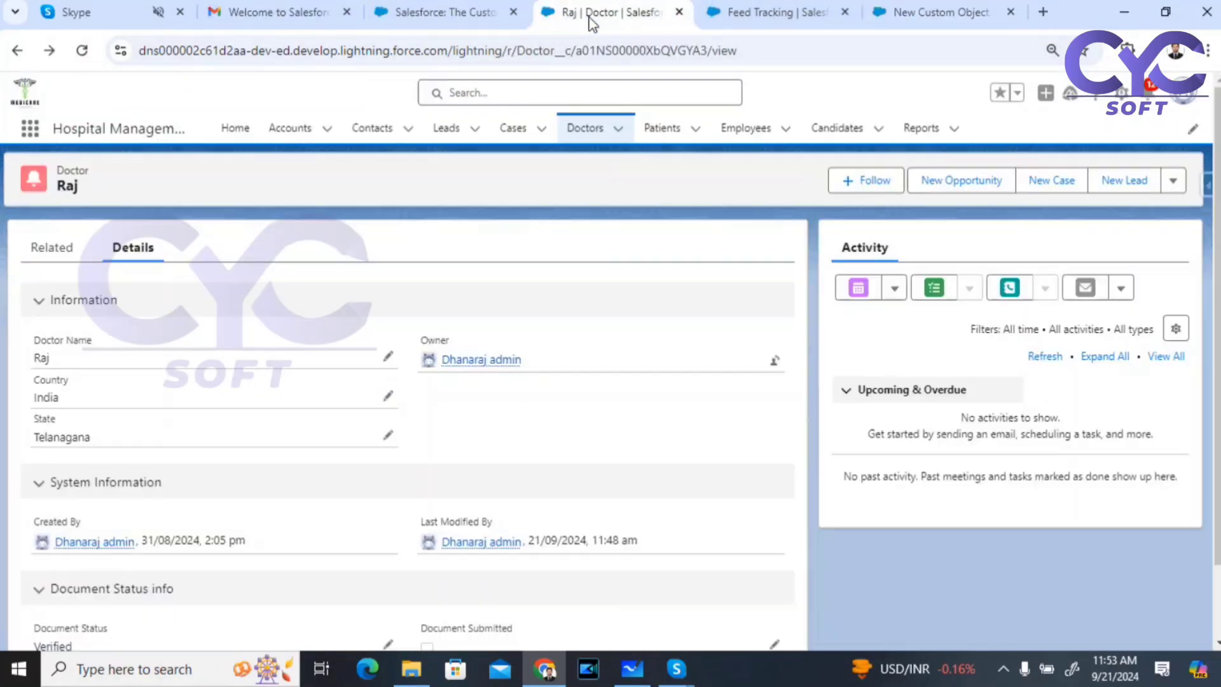
Step: In Edit Page, drag the Chatter component found by 'cha' above Activity and save
left_click(1123, 94)
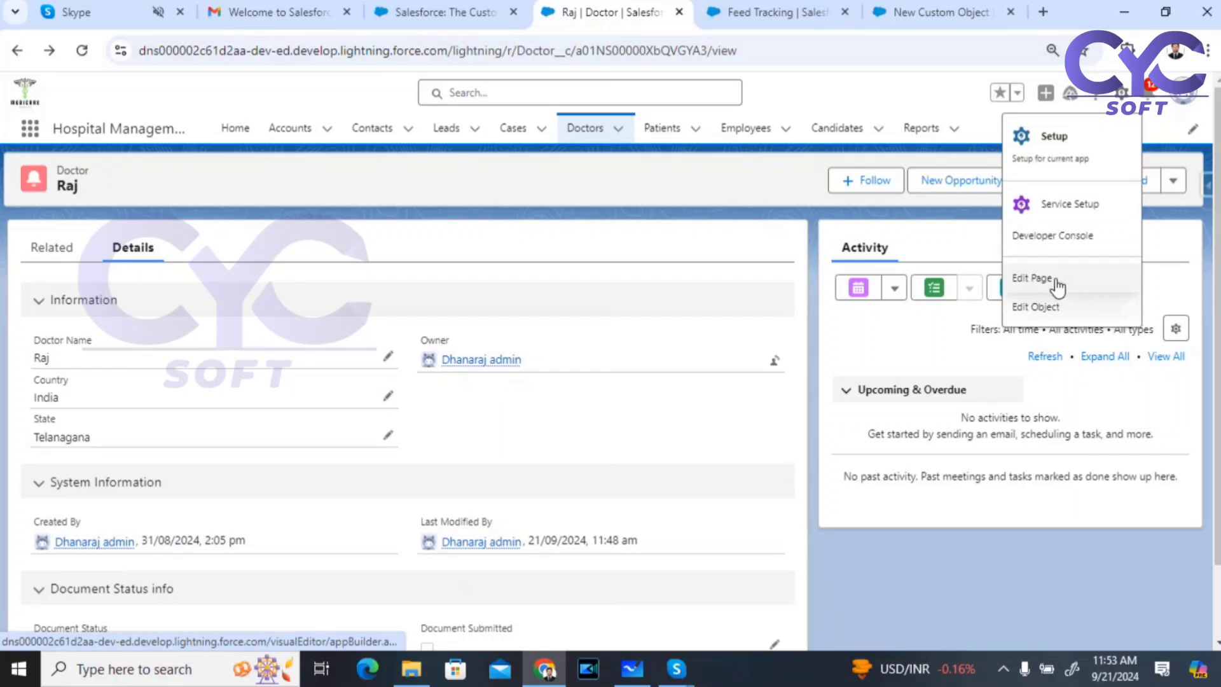
left_click(1059, 290)
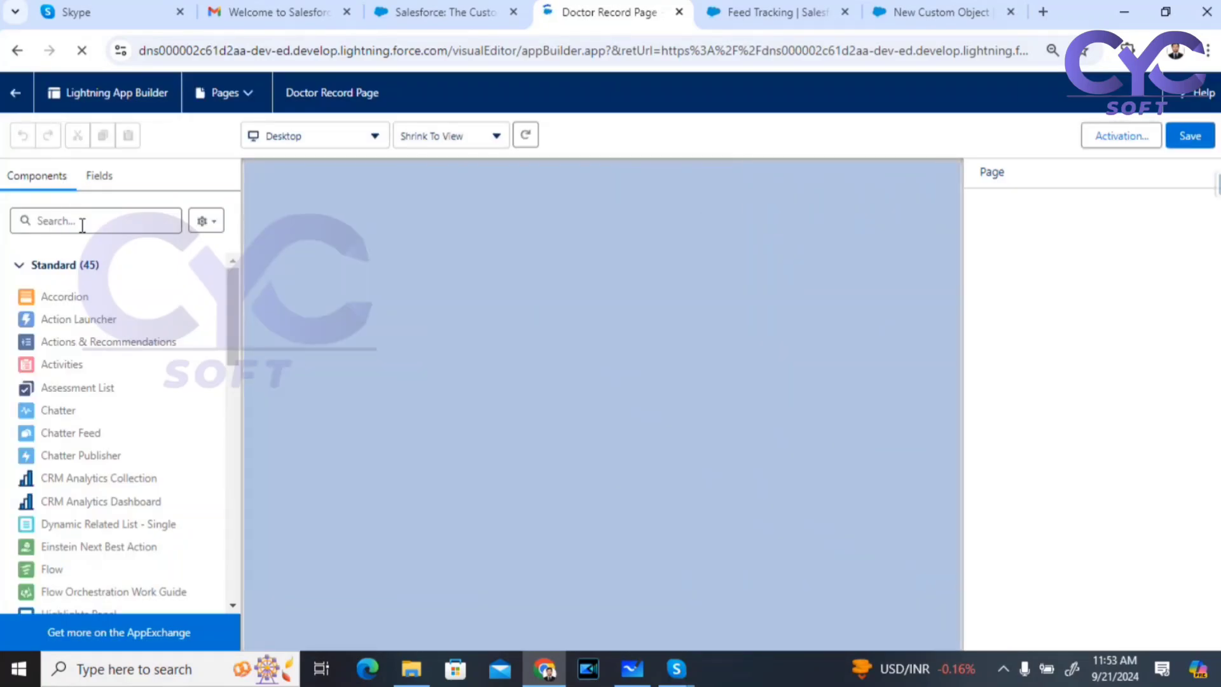
left_click(82, 221)
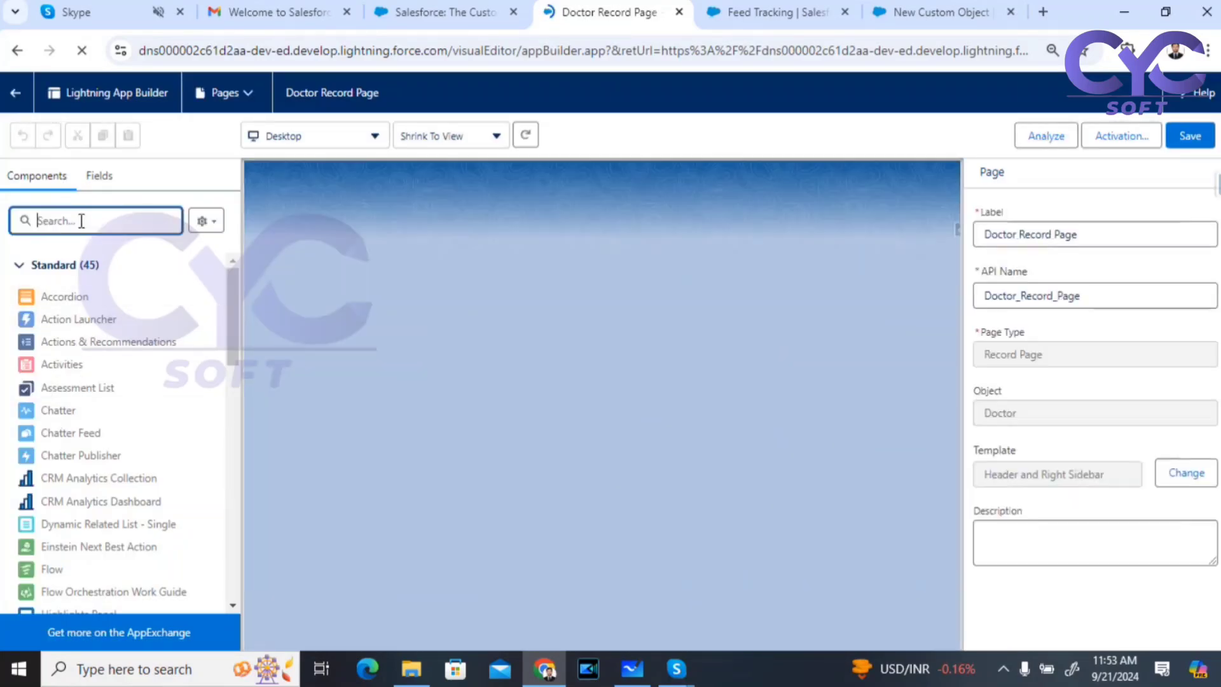
type("cha")
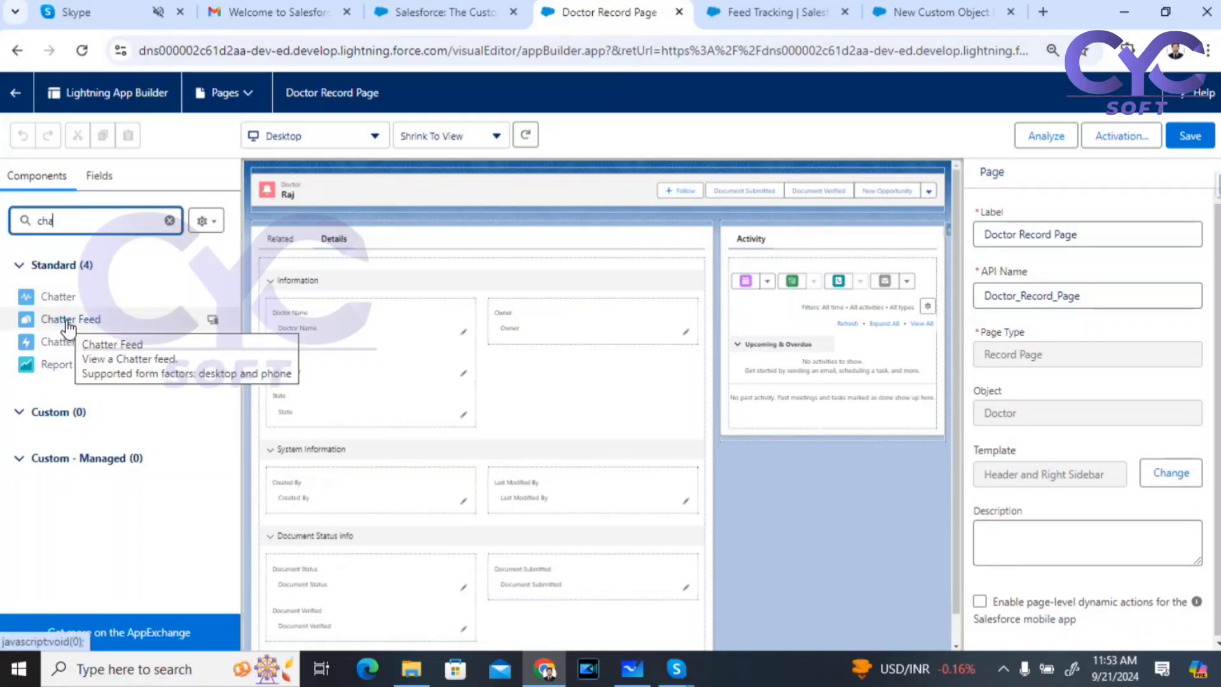
left_click_drag(59, 294, 808, 247)
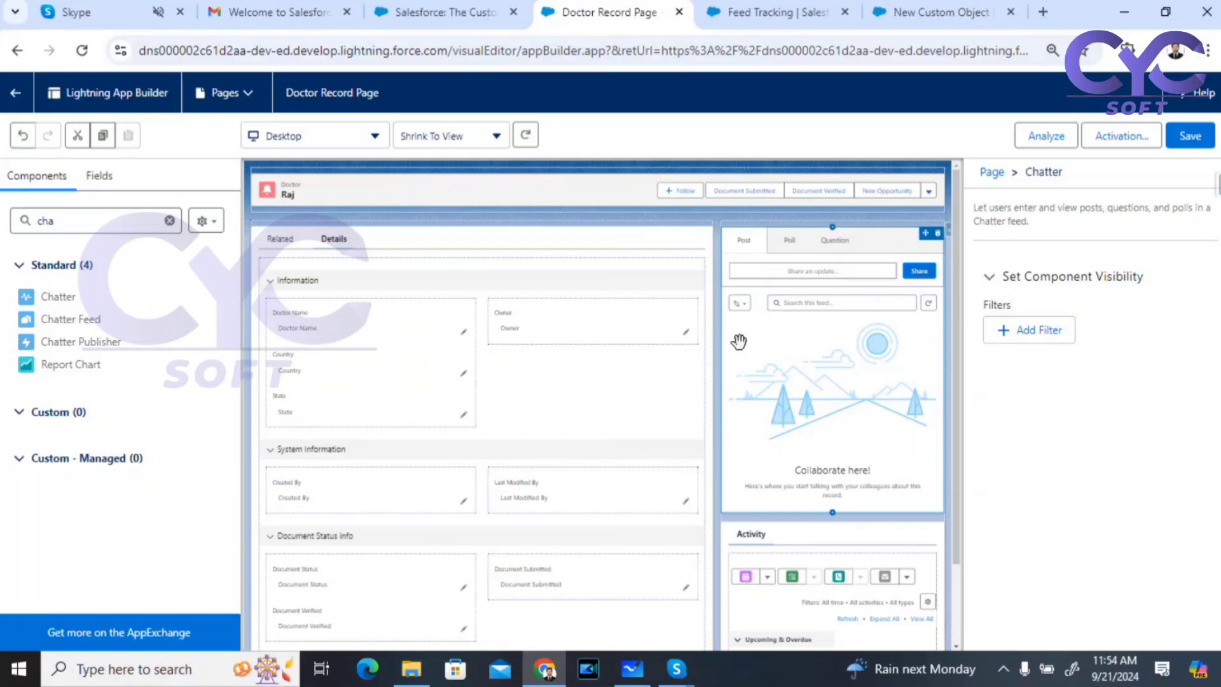
left_click(1195, 141)
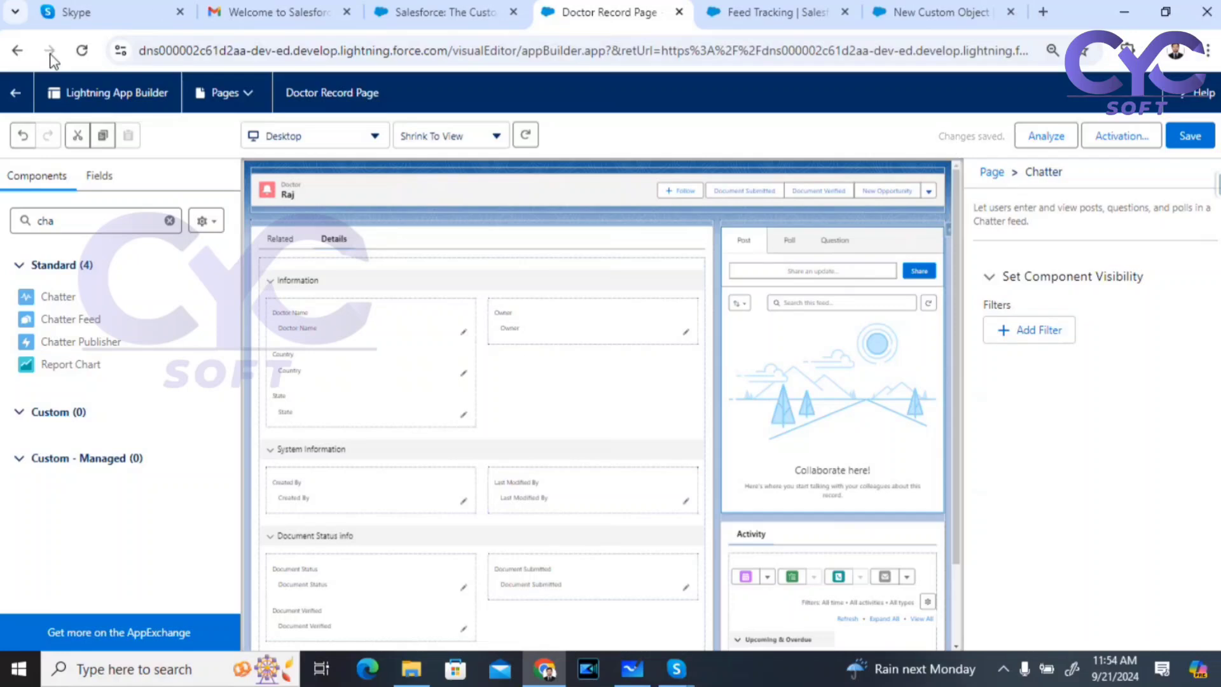
Step: Back on the doctor record, edit the Doctor Name from 'Raj' to 'Raj test' and save
left_click(18, 95)
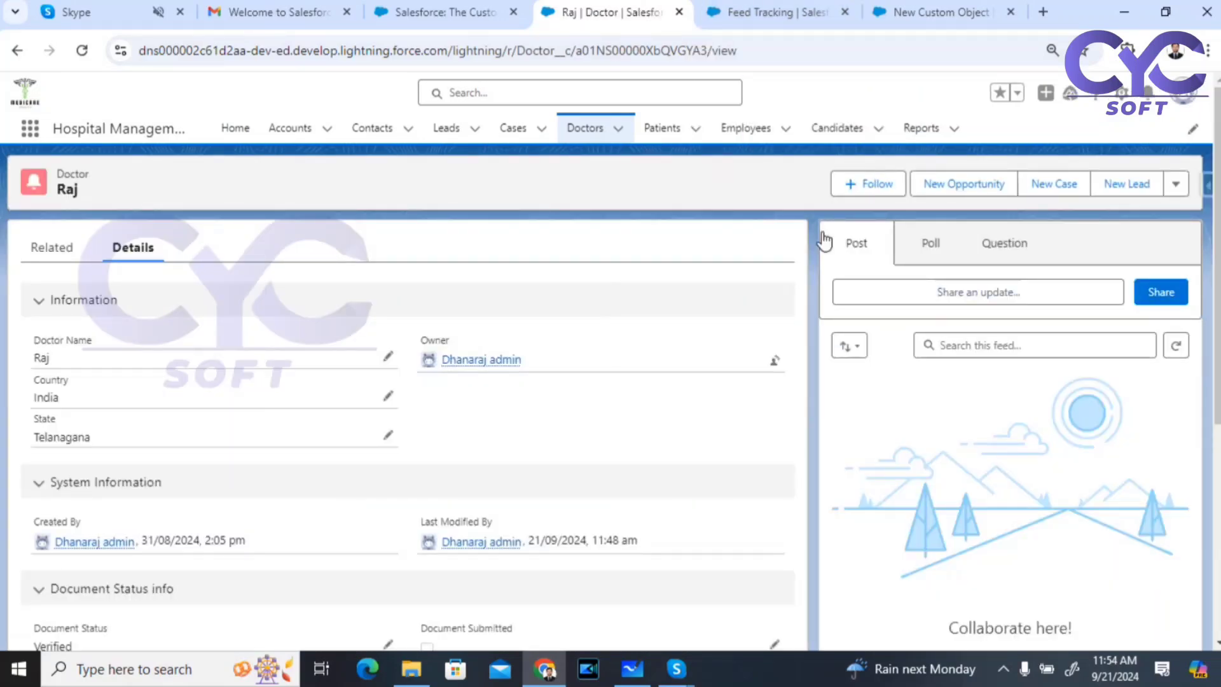
scroll(1178, 309, "down", 4)
scroll(1010, 397, "up", 4)
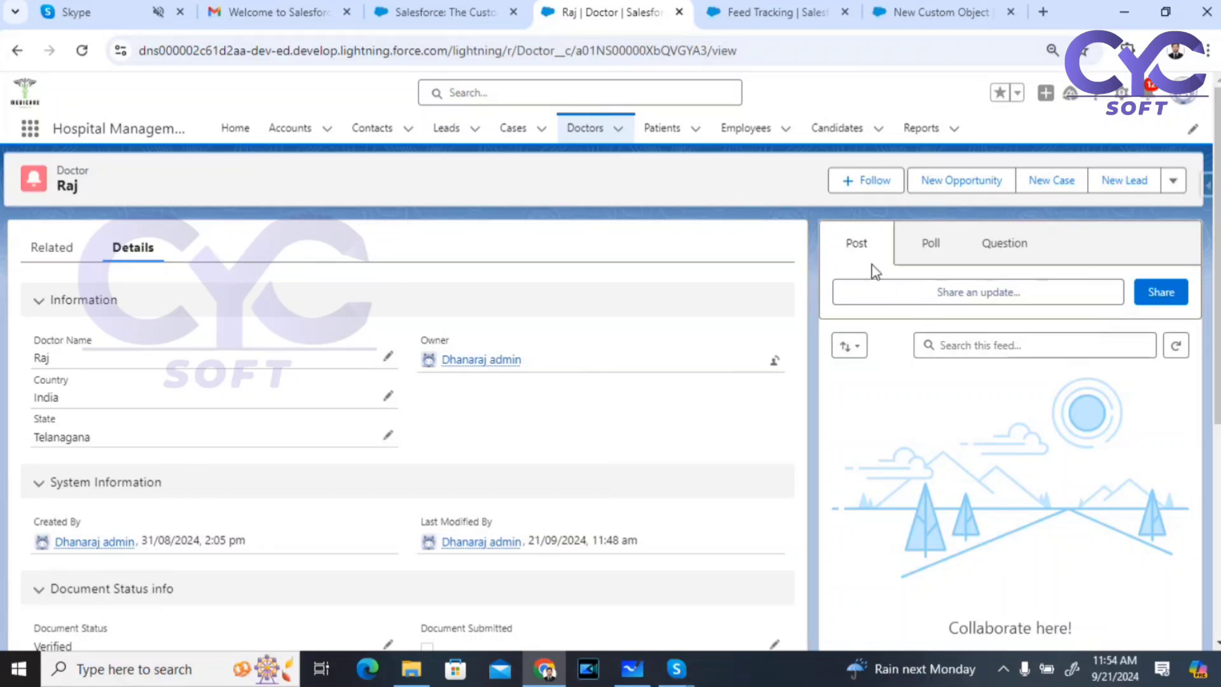
scroll(1085, 485, "down", 3)
scroll(1073, 477, "up", 2)
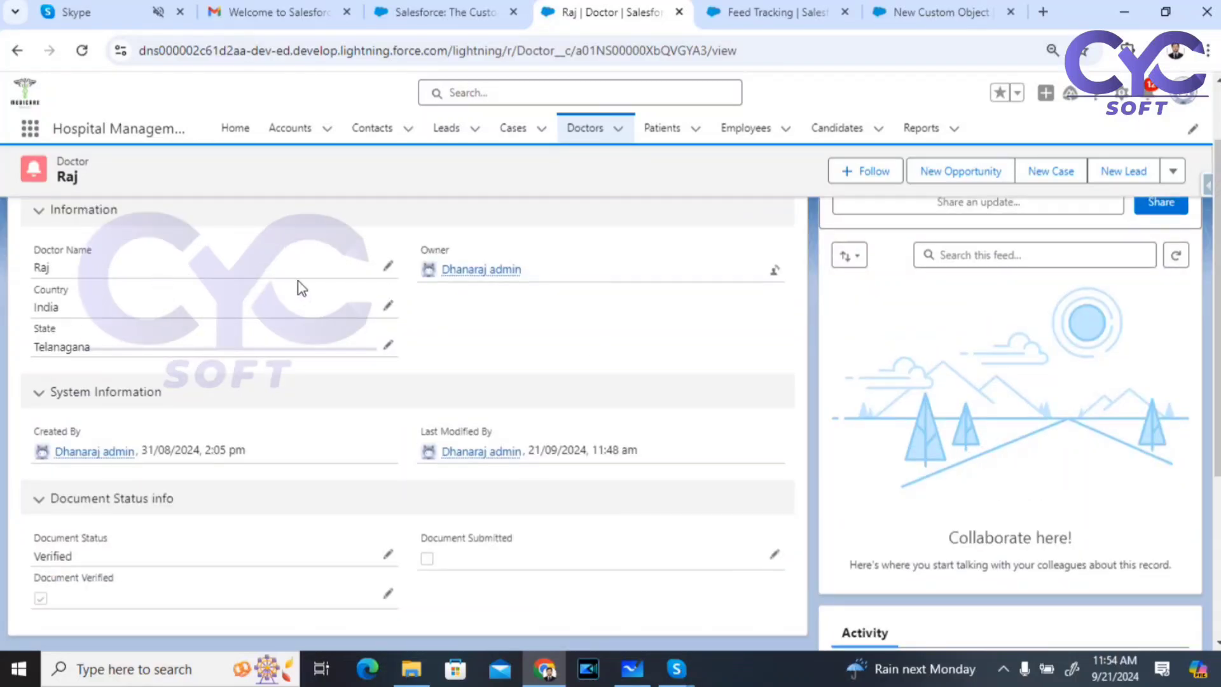
left_click(388, 267)
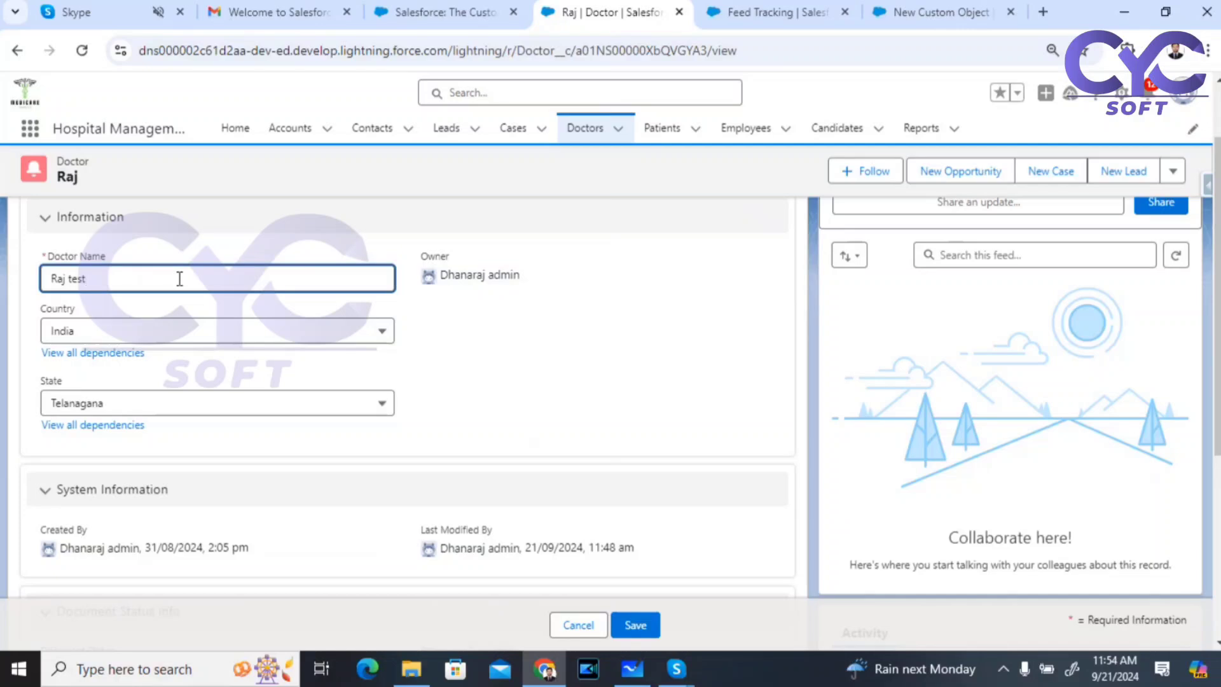
left_click(646, 633)
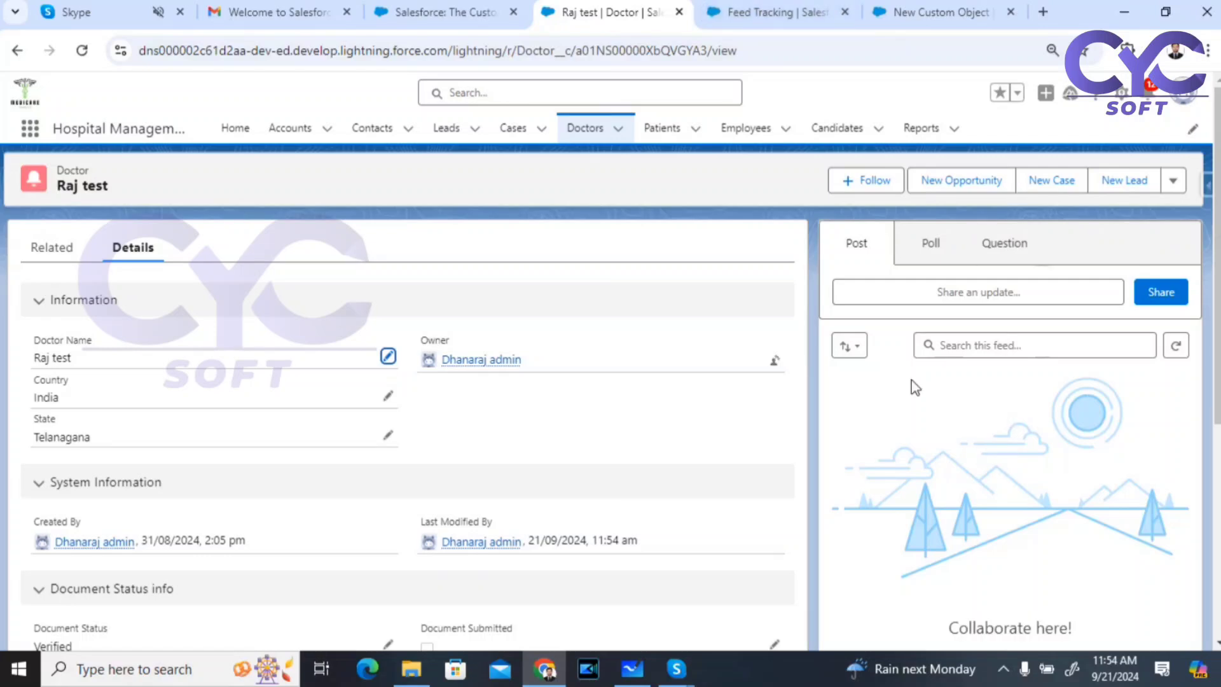
Step: Share a Chatter post reading 'Feed Tracking Enabled' on the doctor's feed
left_click(954, 299)
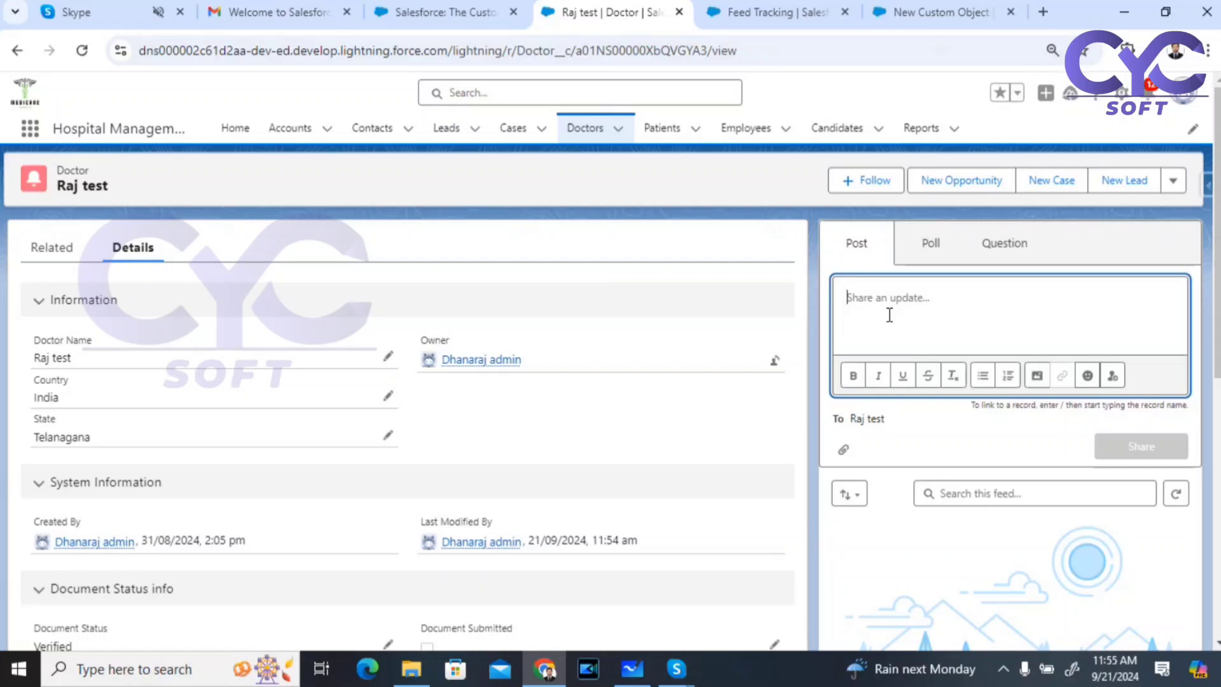
type("T")
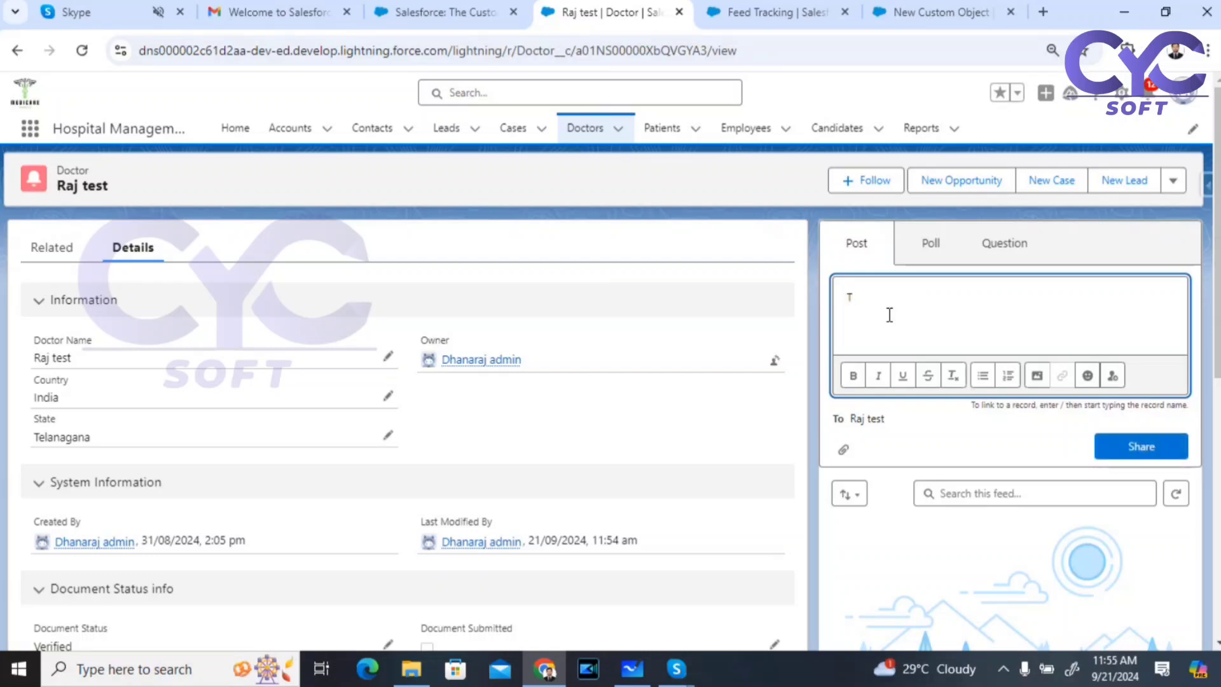
key("BackSpace")
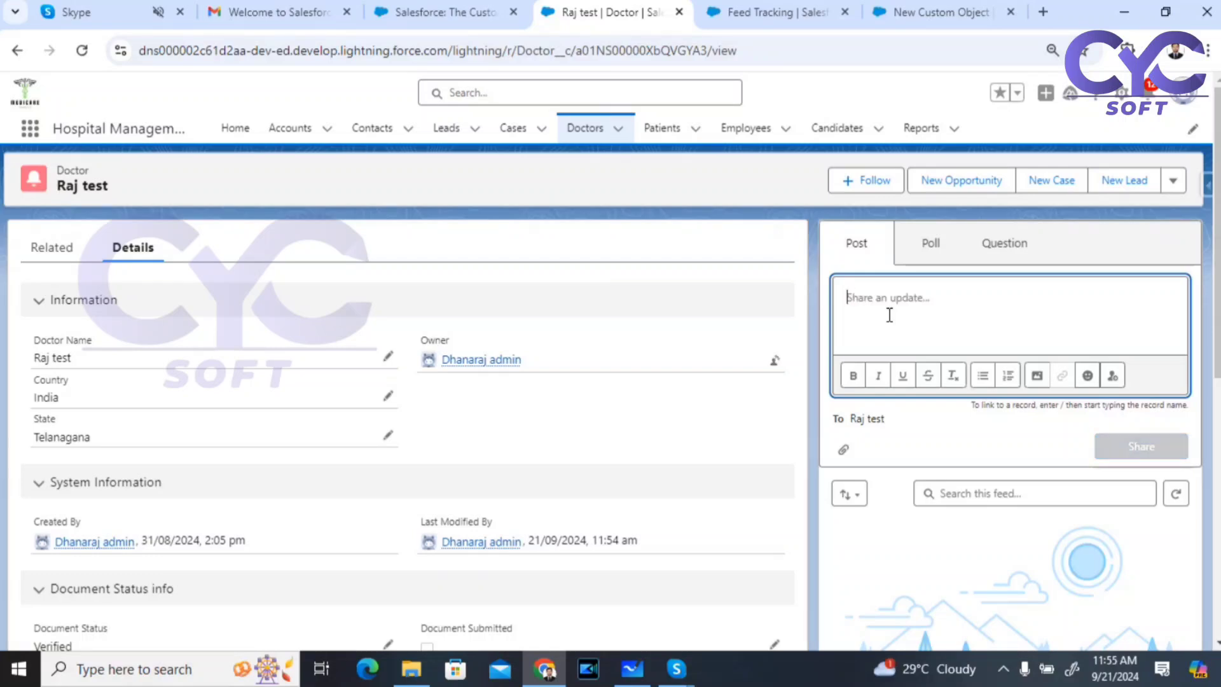
type("Feed Trac")
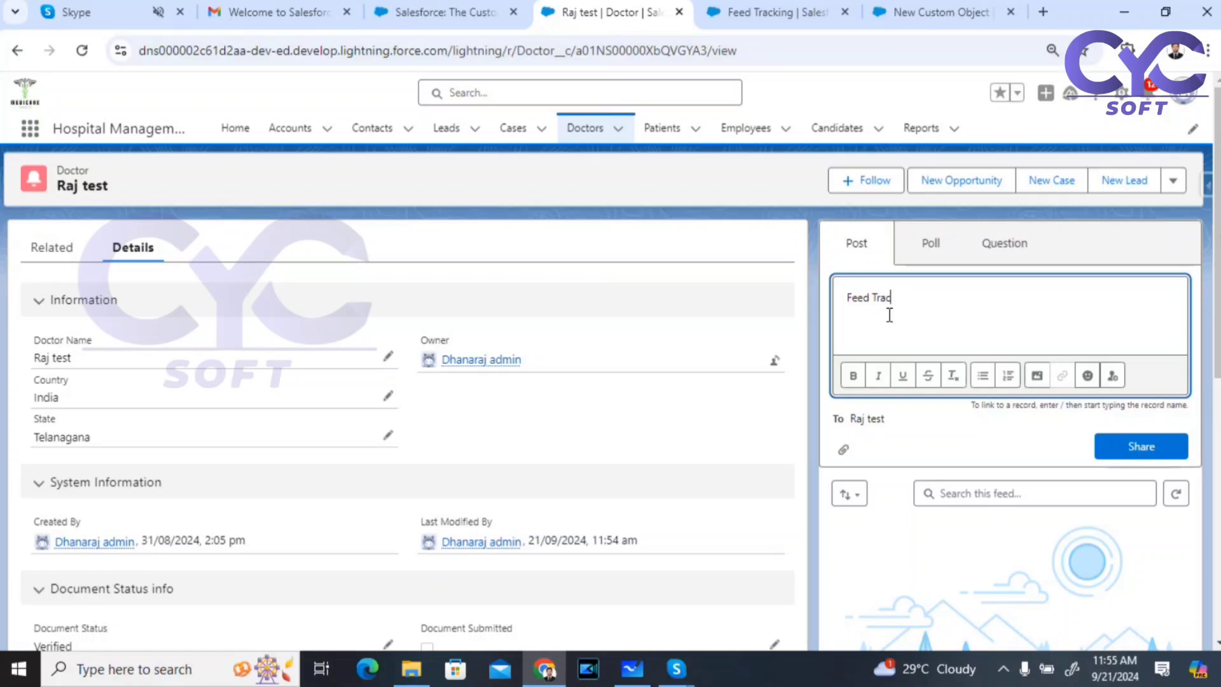
type("king Enabled")
left_click(1137, 445)
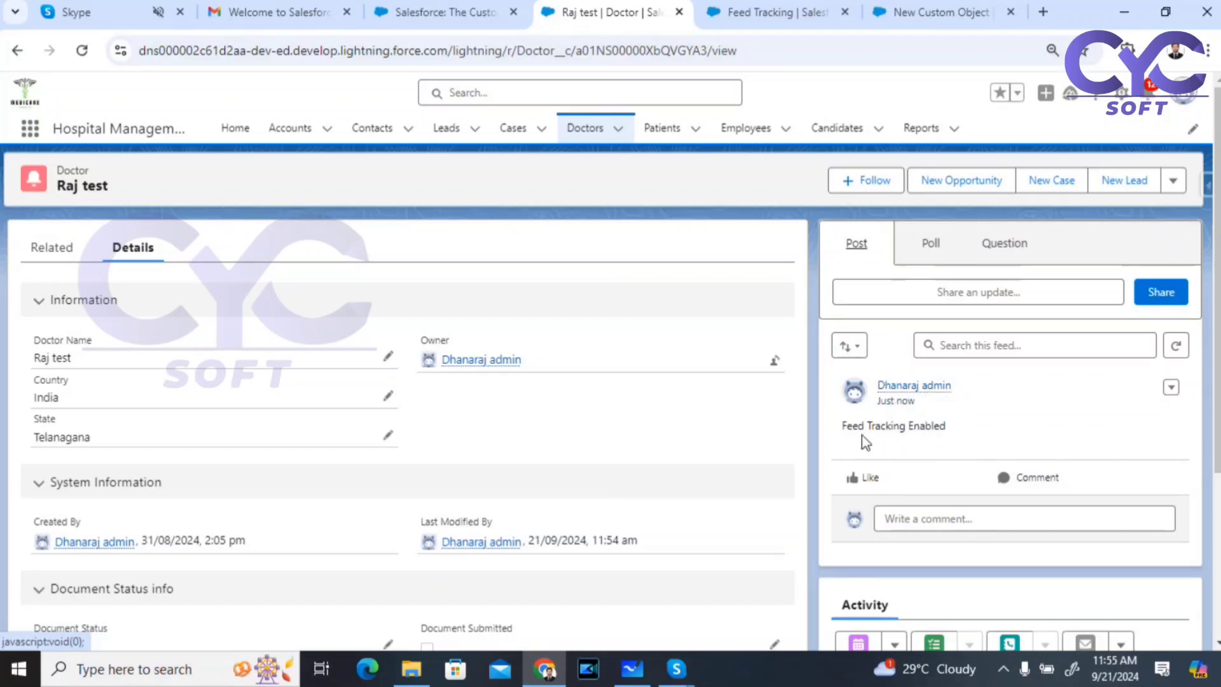
Step: Ask the poll 'Test question' with choices 'a' and 'b', then return to the Post composer
left_click(933, 251)
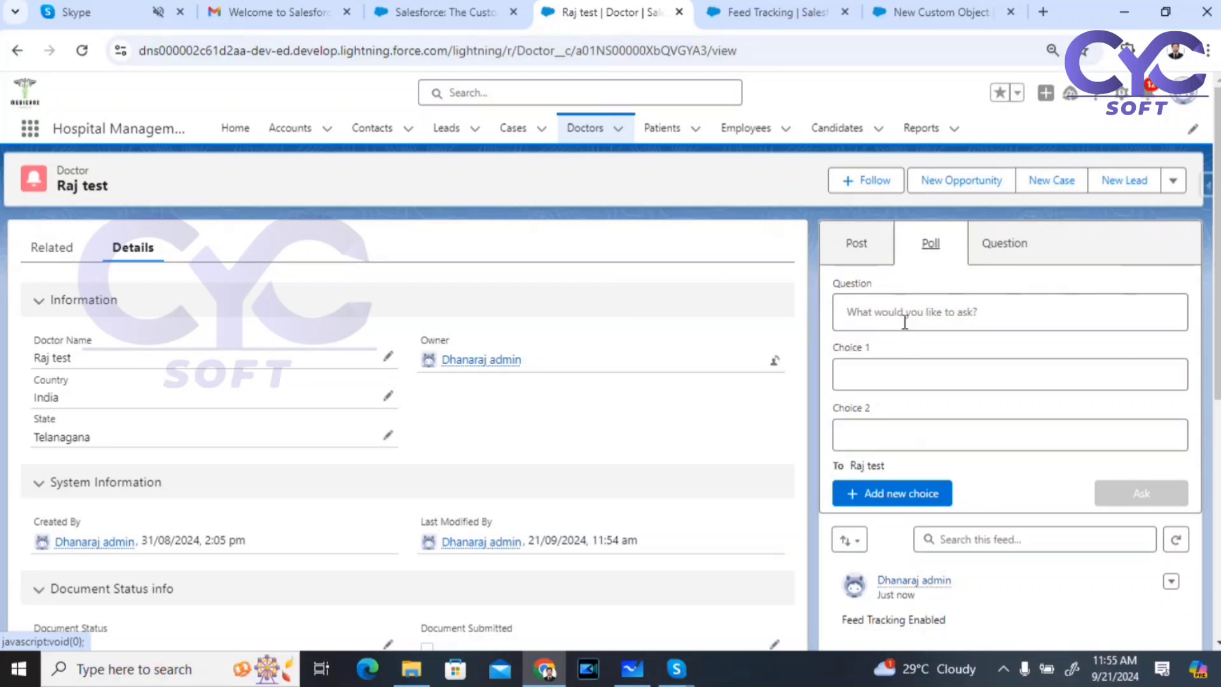
left_click(899, 317)
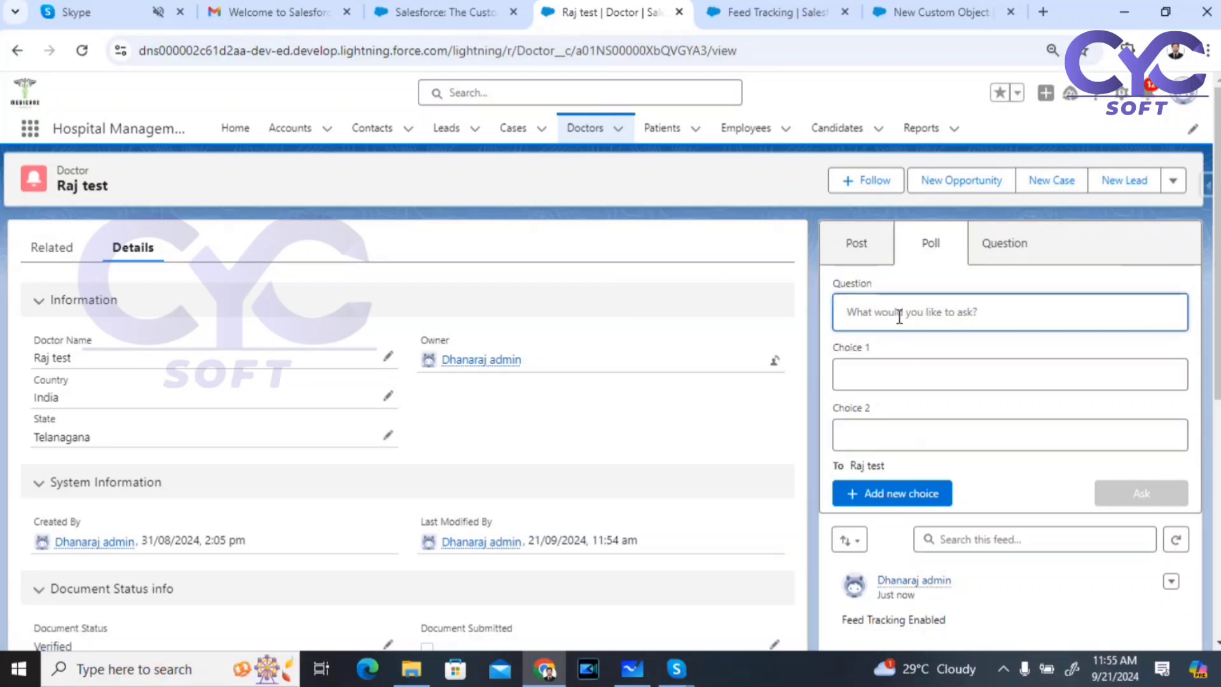
type("Test question")
left_click(891, 380)
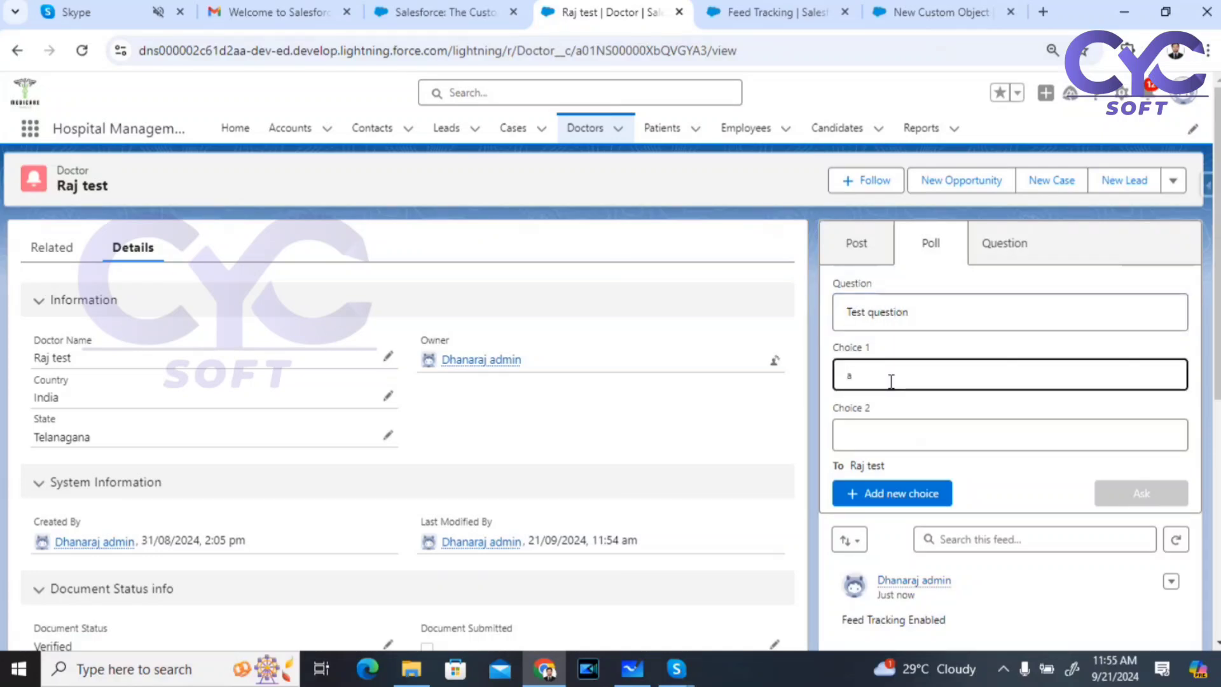
left_click(891, 440)
type("b")
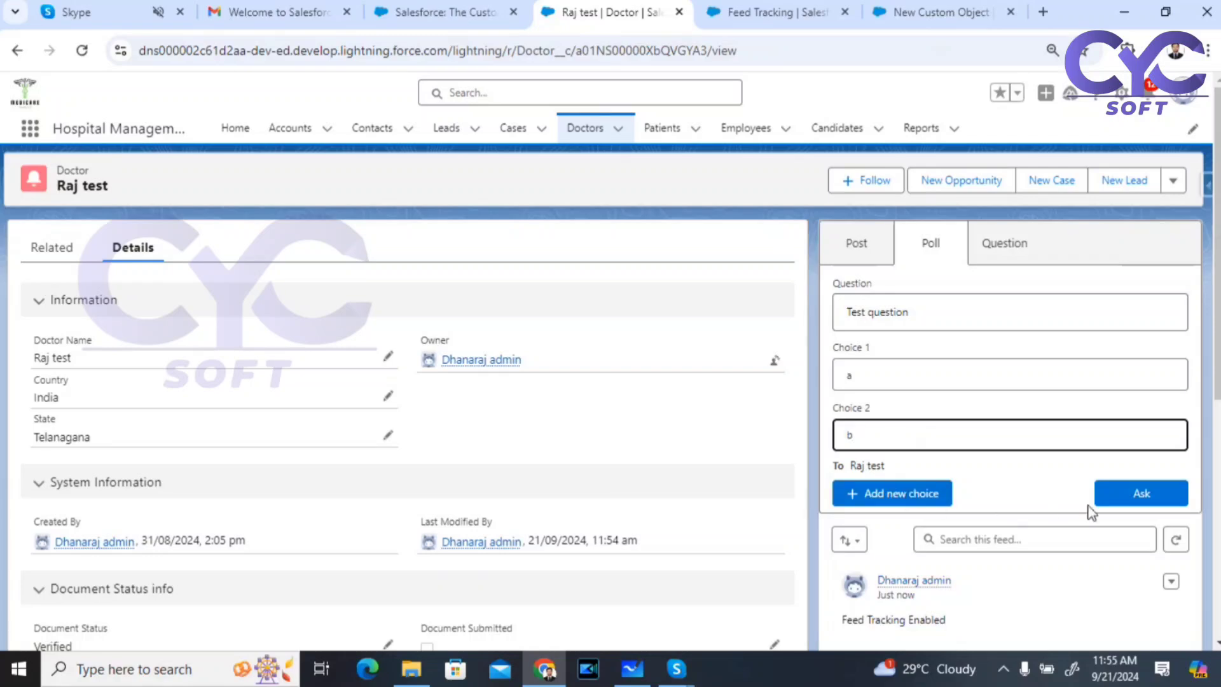
left_click(1158, 483)
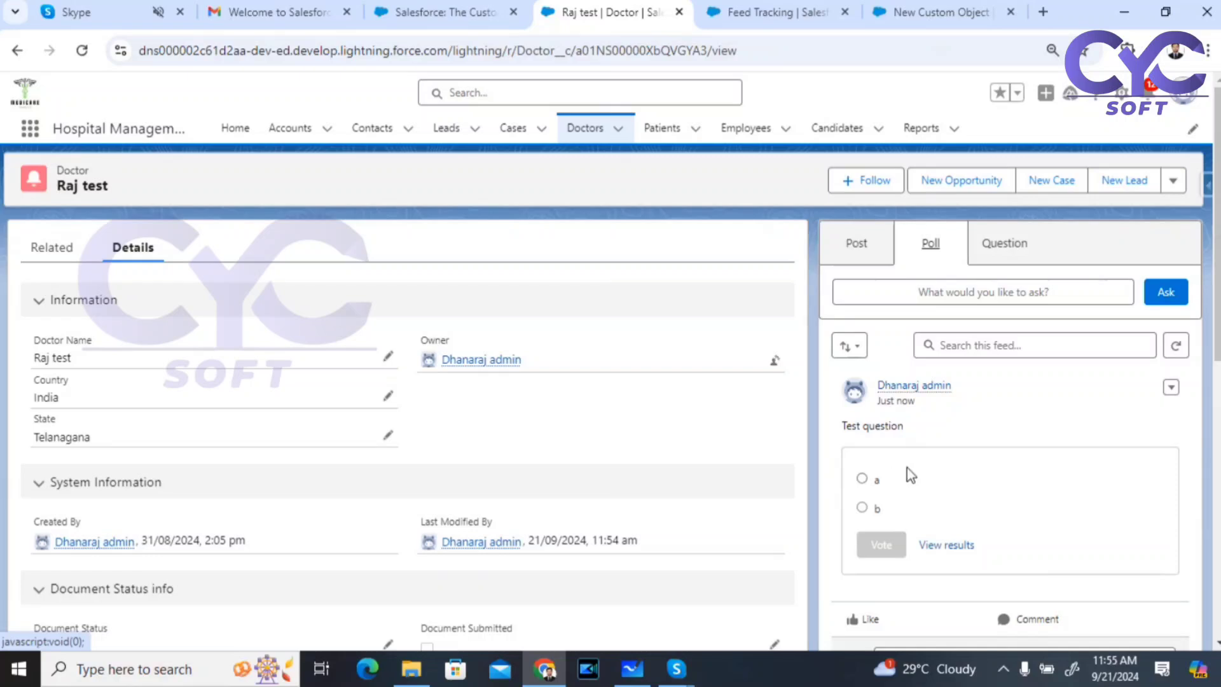
left_click(852, 250)
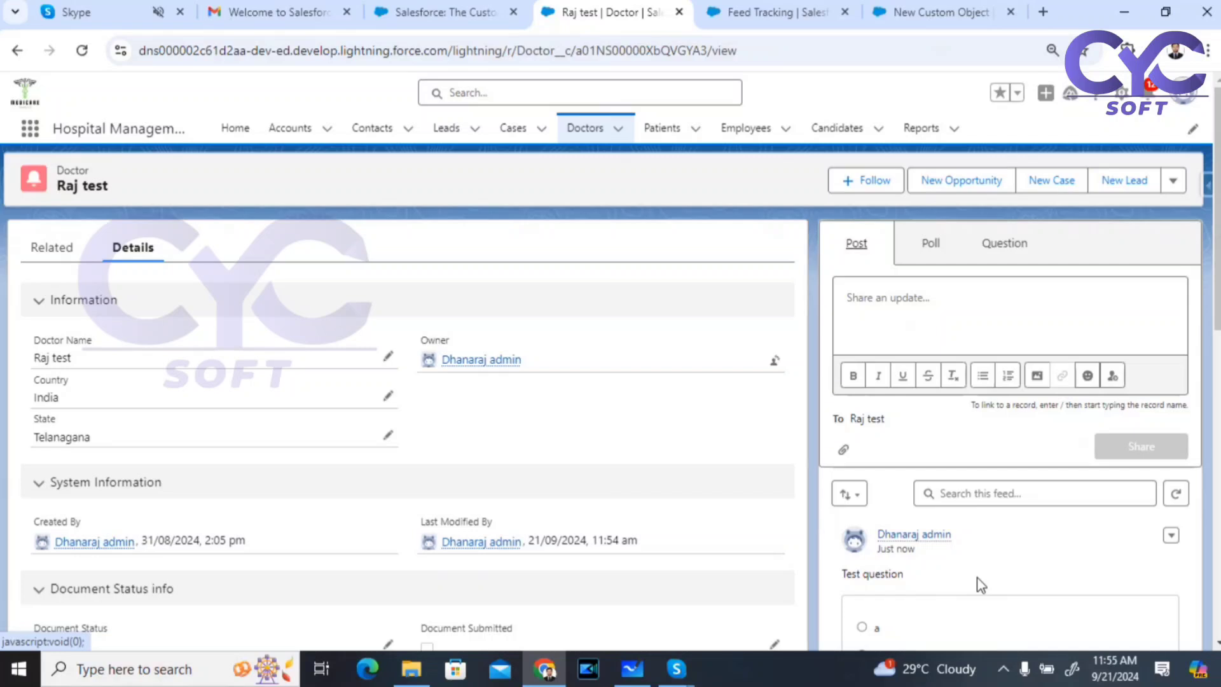
scroll(995, 537, "down", 2)
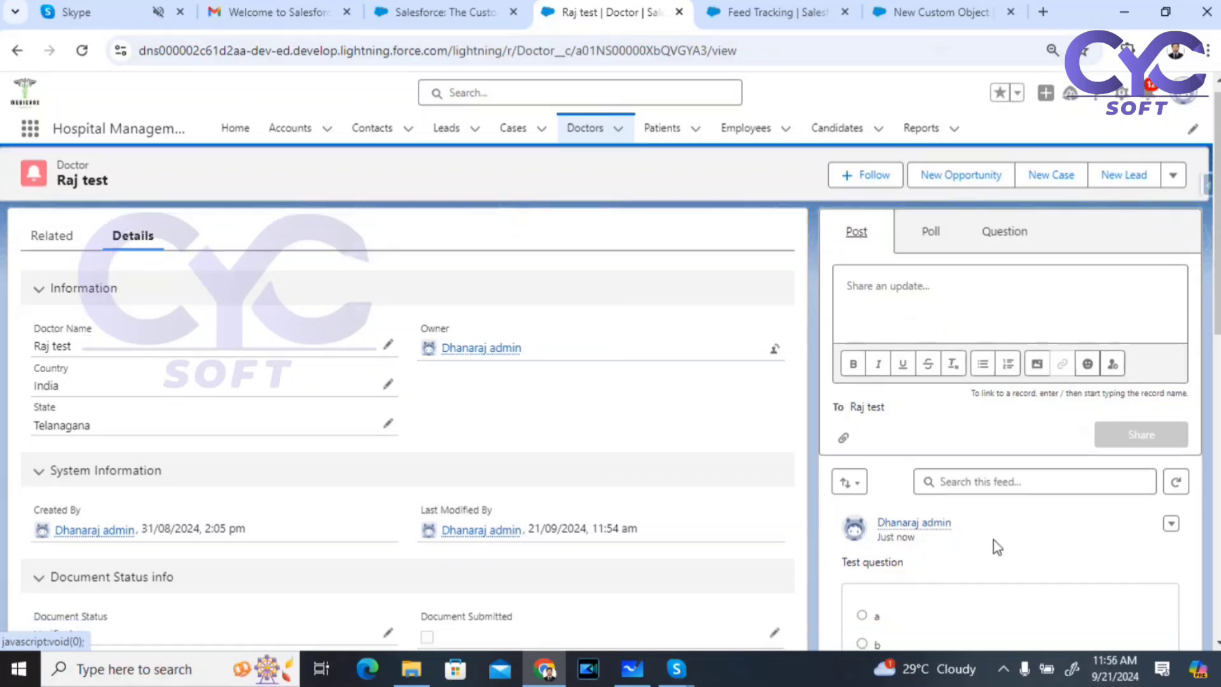
scroll(995, 545, "up", 2)
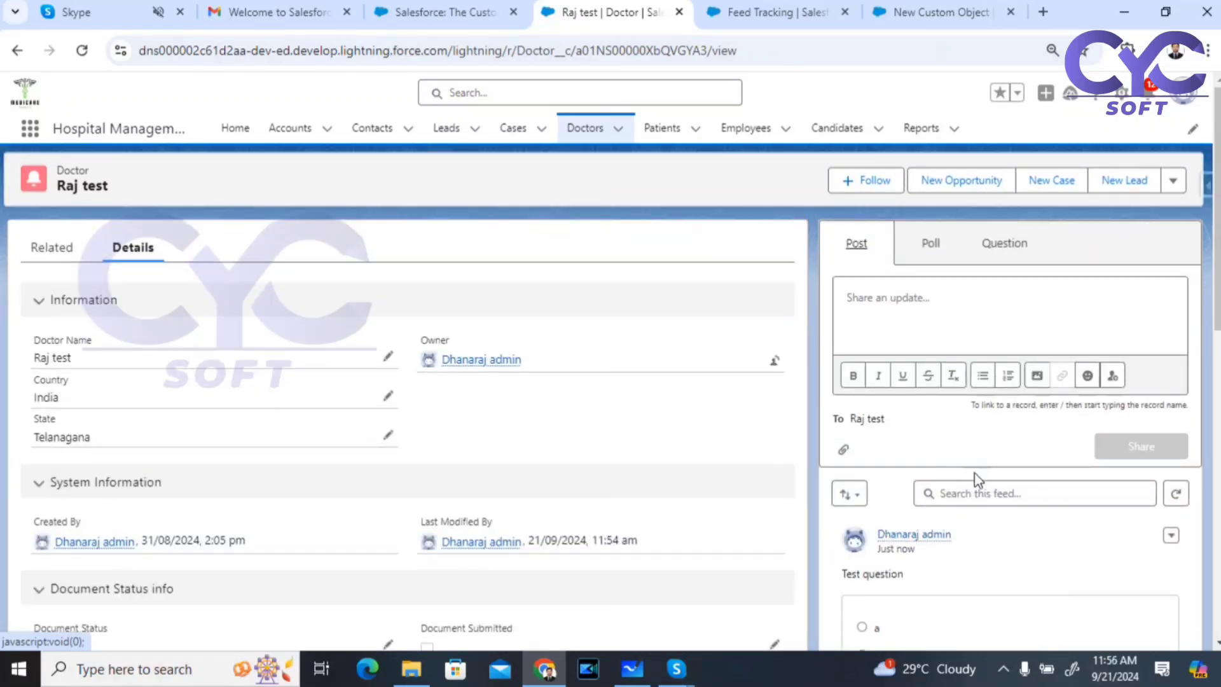
Step: Check all seven Doctor fields, Country through State, save, and return to the Raj test record
left_click(757, 5)
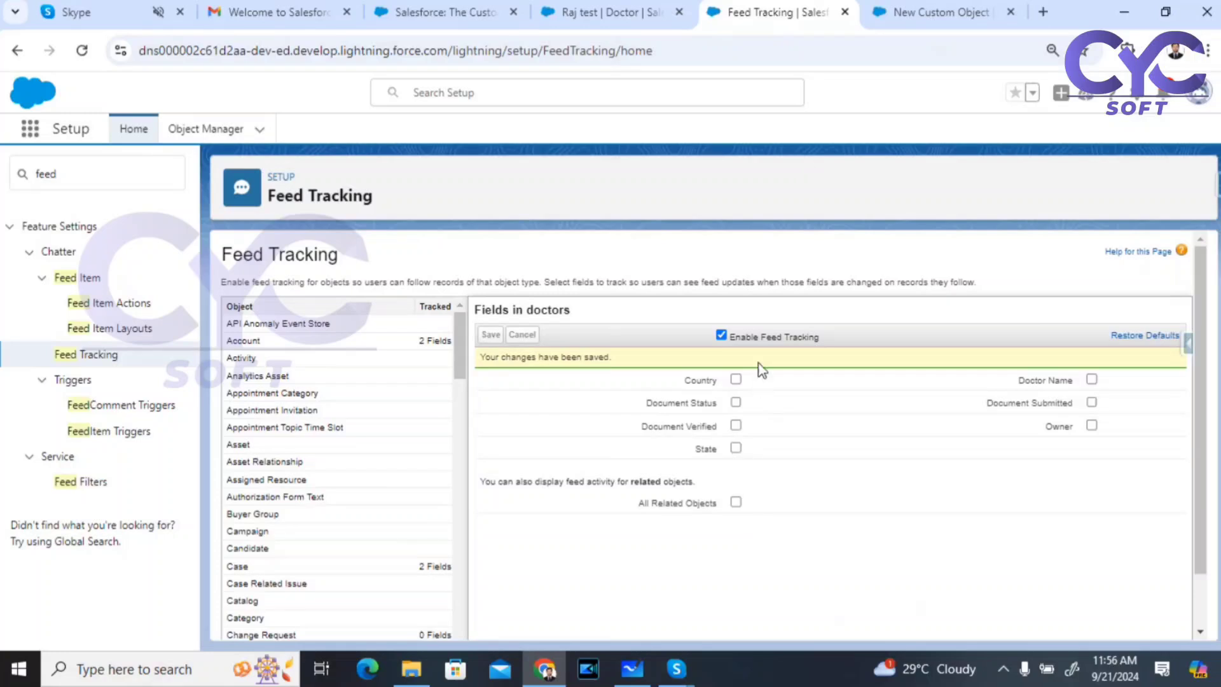
left_click(736, 380)
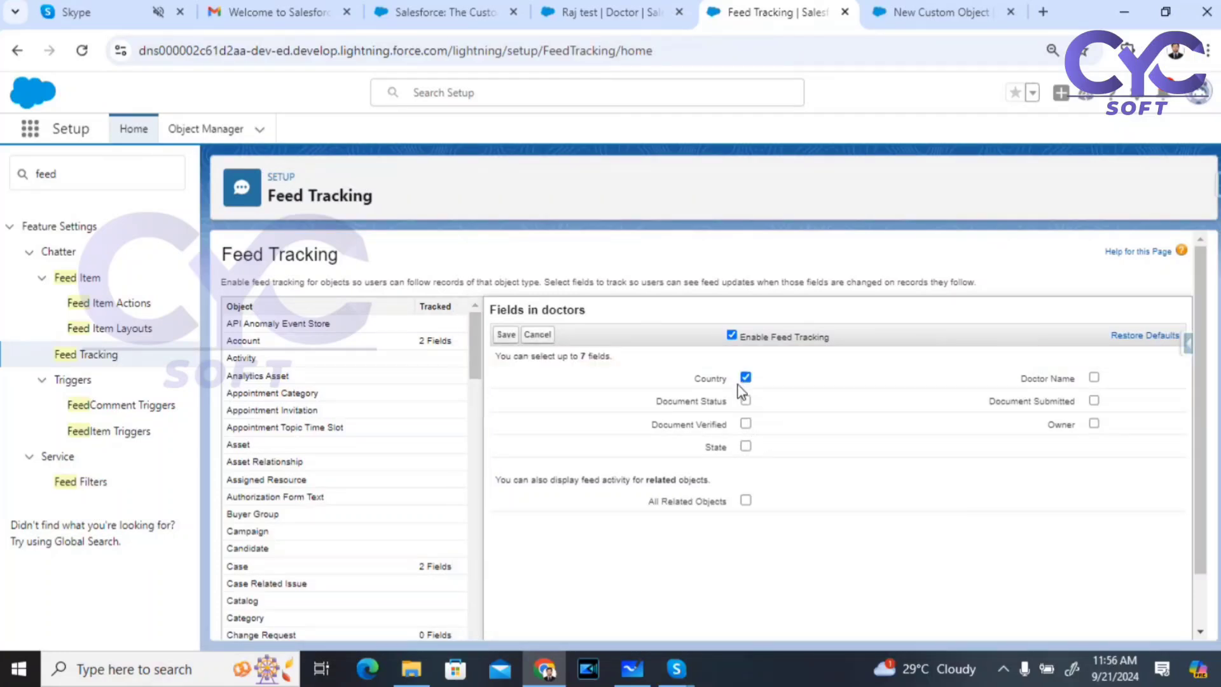
left_click(1094, 378)
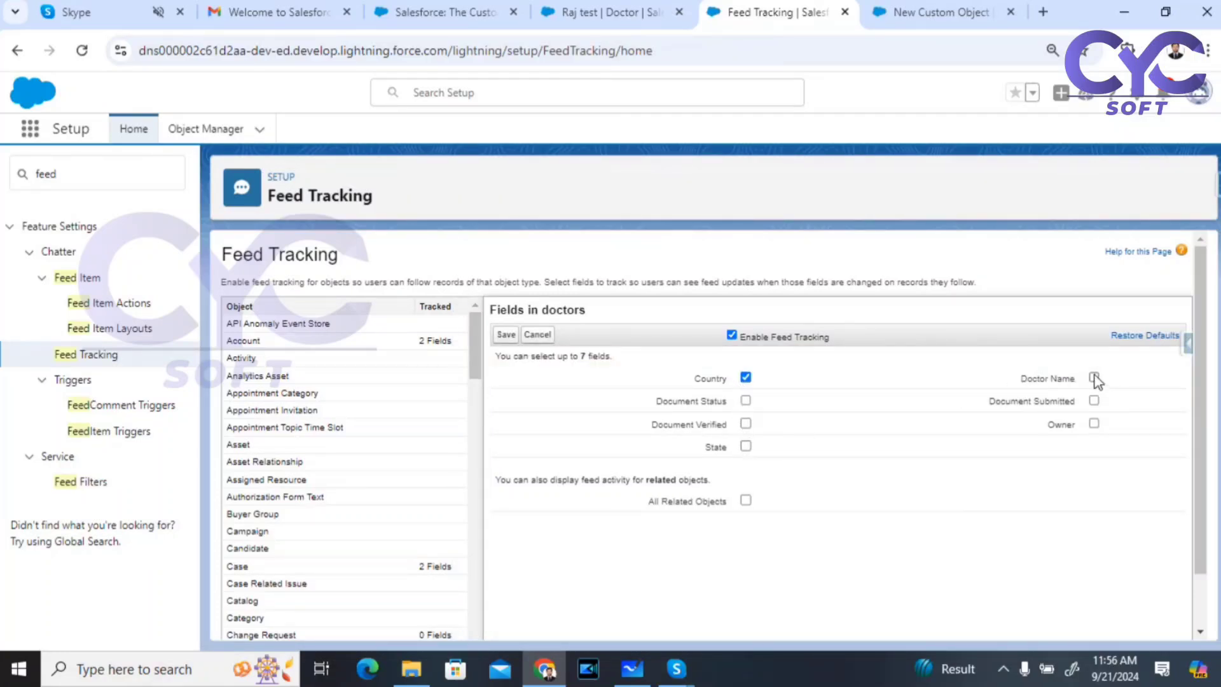
left_click(1094, 401)
left_click(1094, 424)
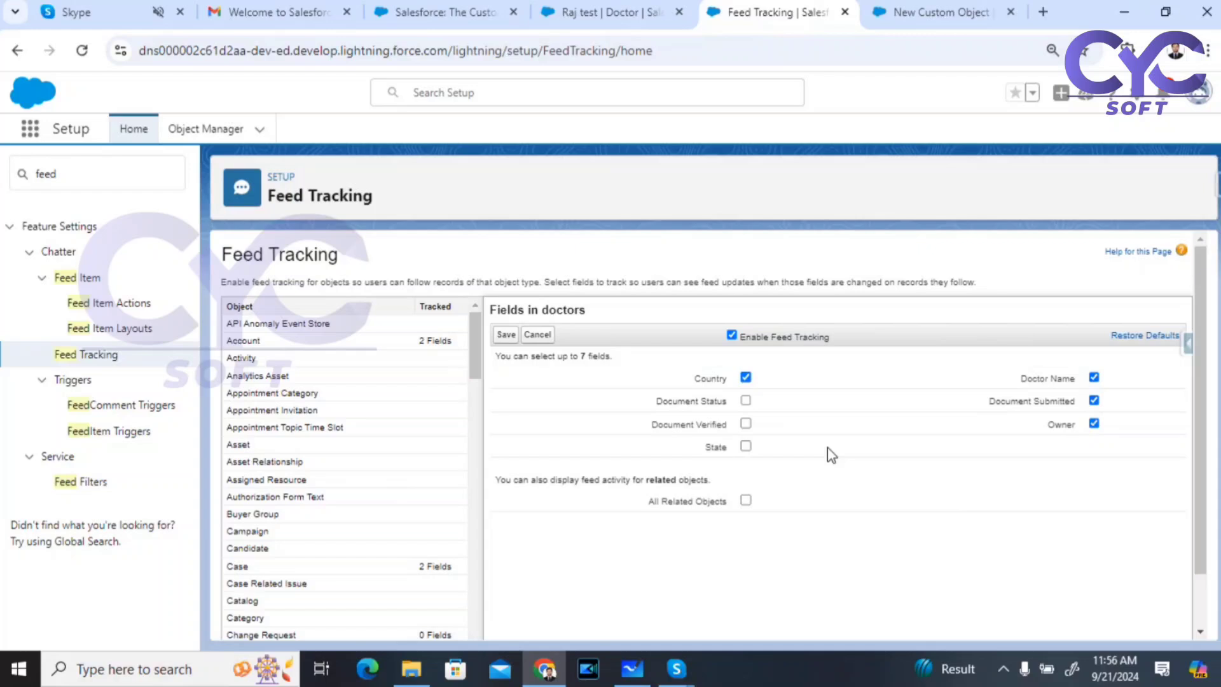
left_click(746, 401)
left_click(746, 423)
left_click(746, 446)
left_click(505, 337)
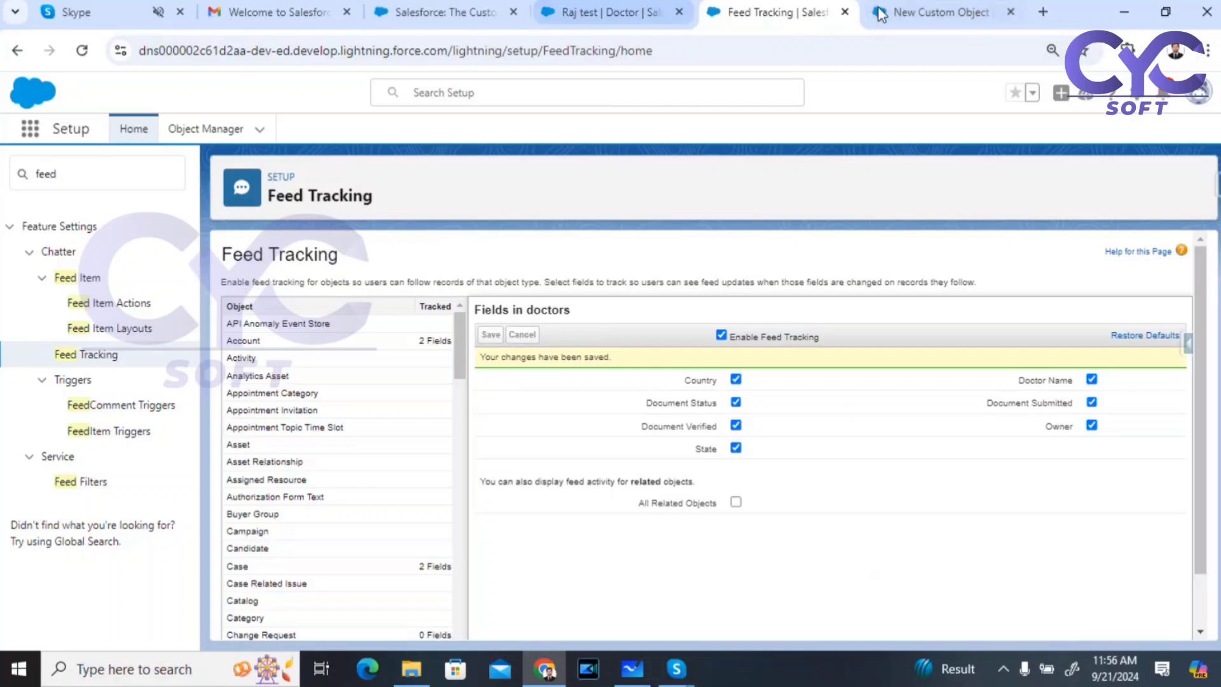
left_click(993, 8)
Step: Reload the record and change the Doctor Name from 'Raj test' back to 'Raj'
left_click(540, 16)
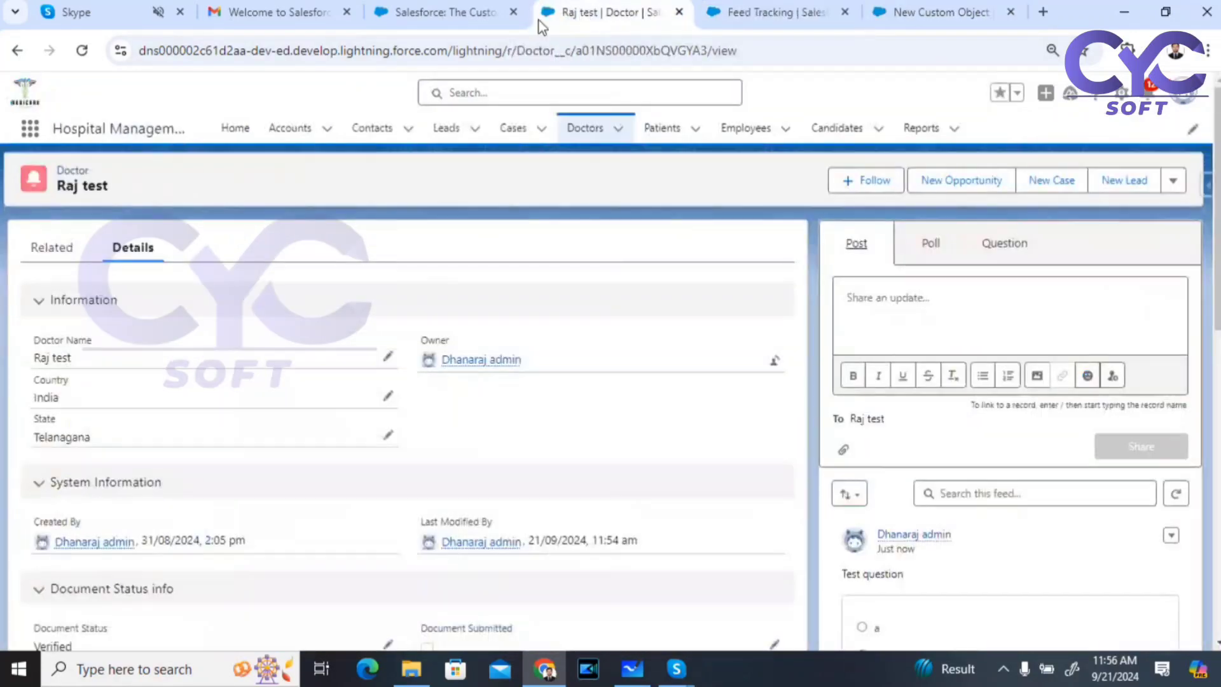
left_click(82, 55)
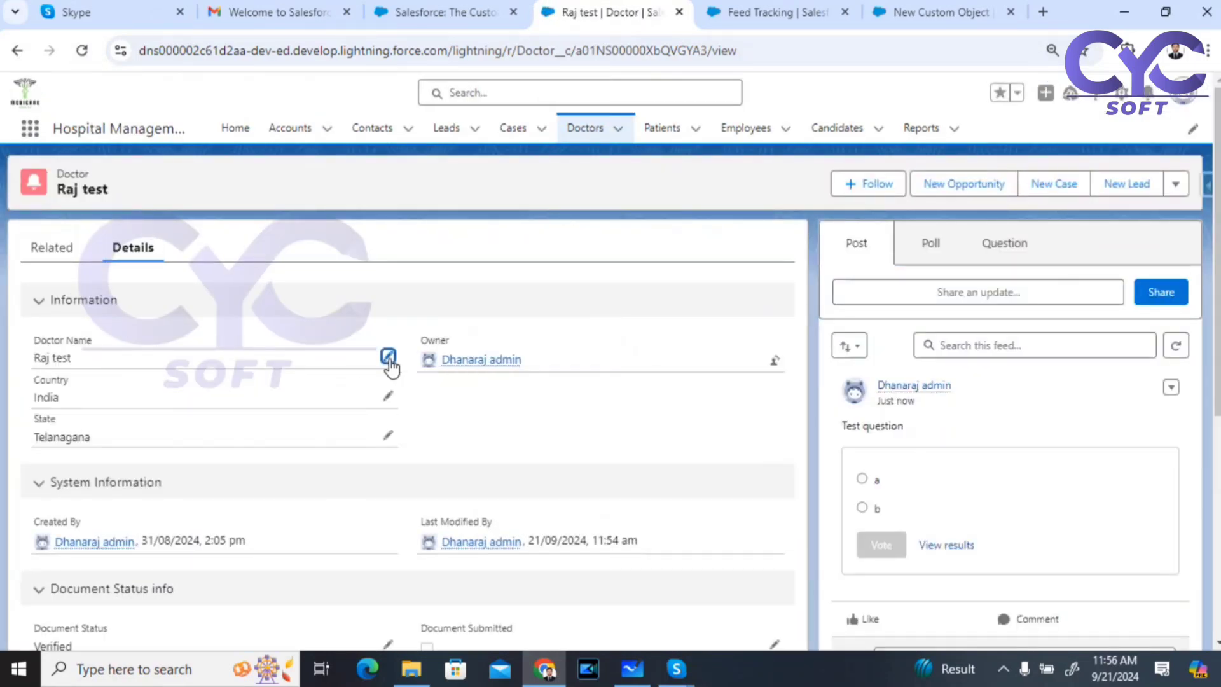
left_click(388, 357)
key("BackSpace")
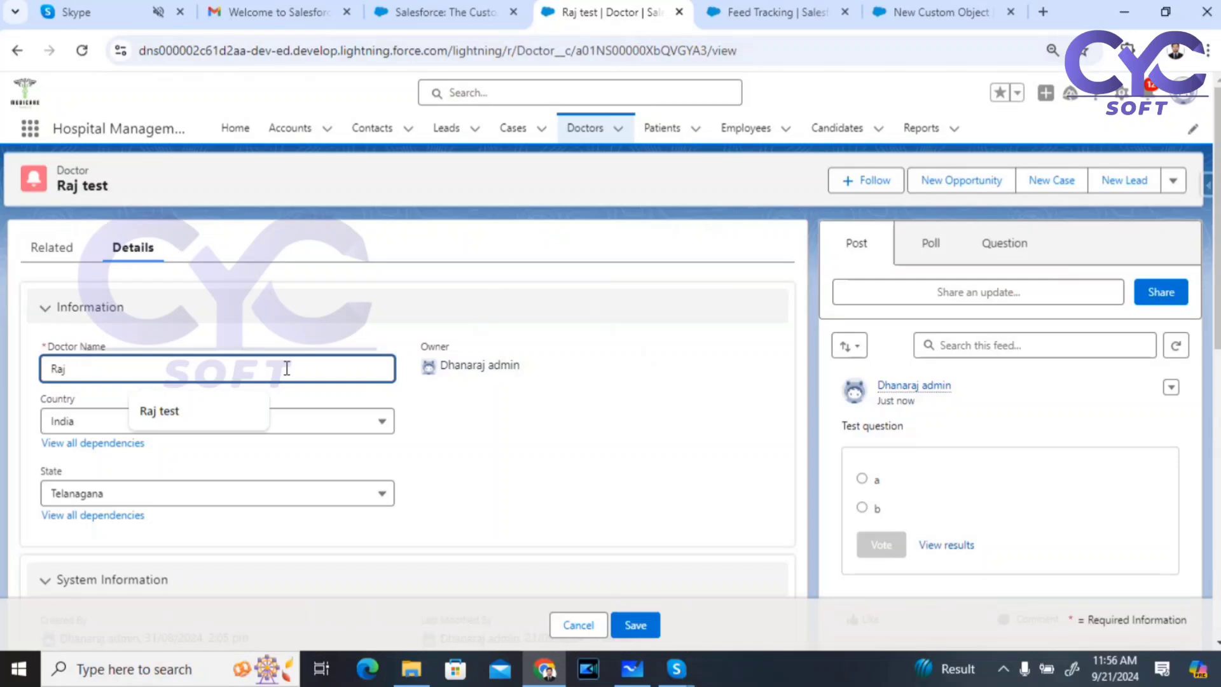
left_click(651, 632)
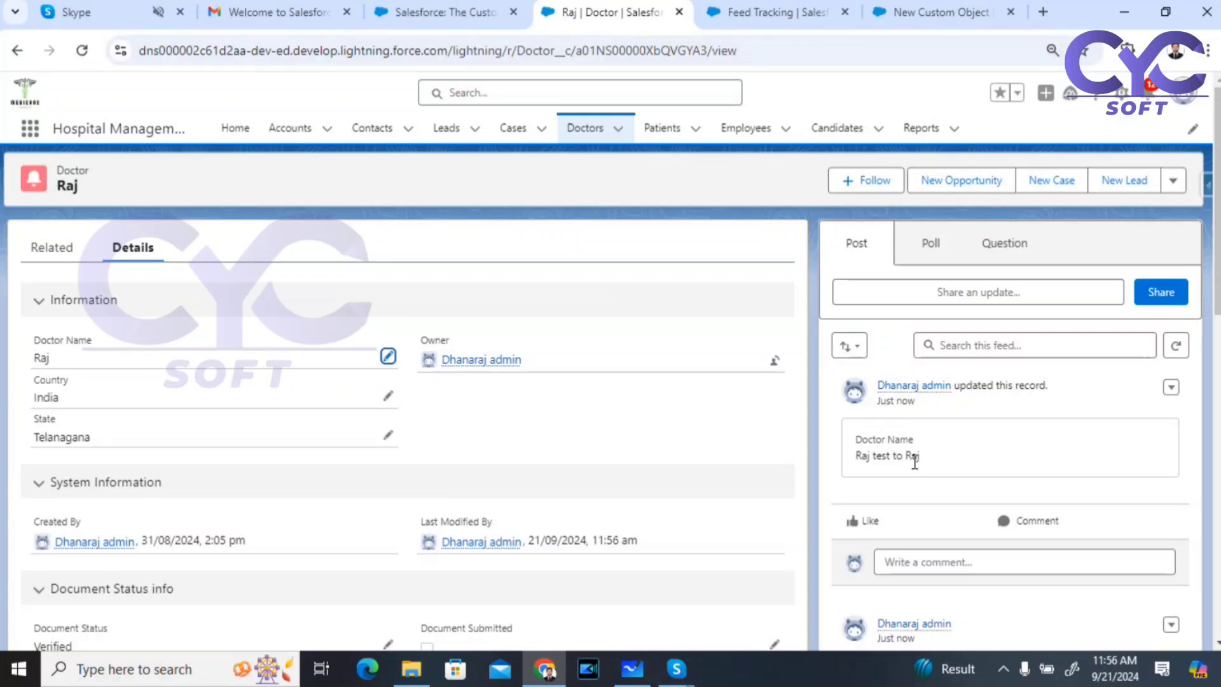
left_click(798, 10)
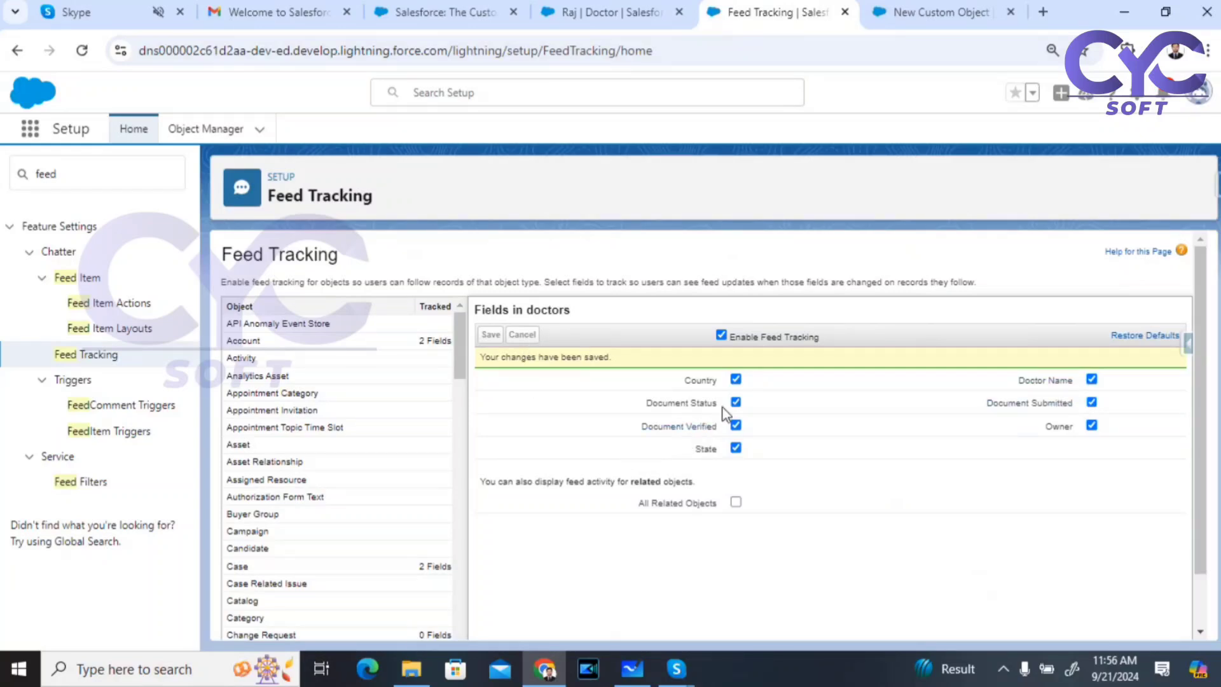
Step: Check the Account object's tracked fields and 20-field limit note, then go back to Raj
left_click(246, 343)
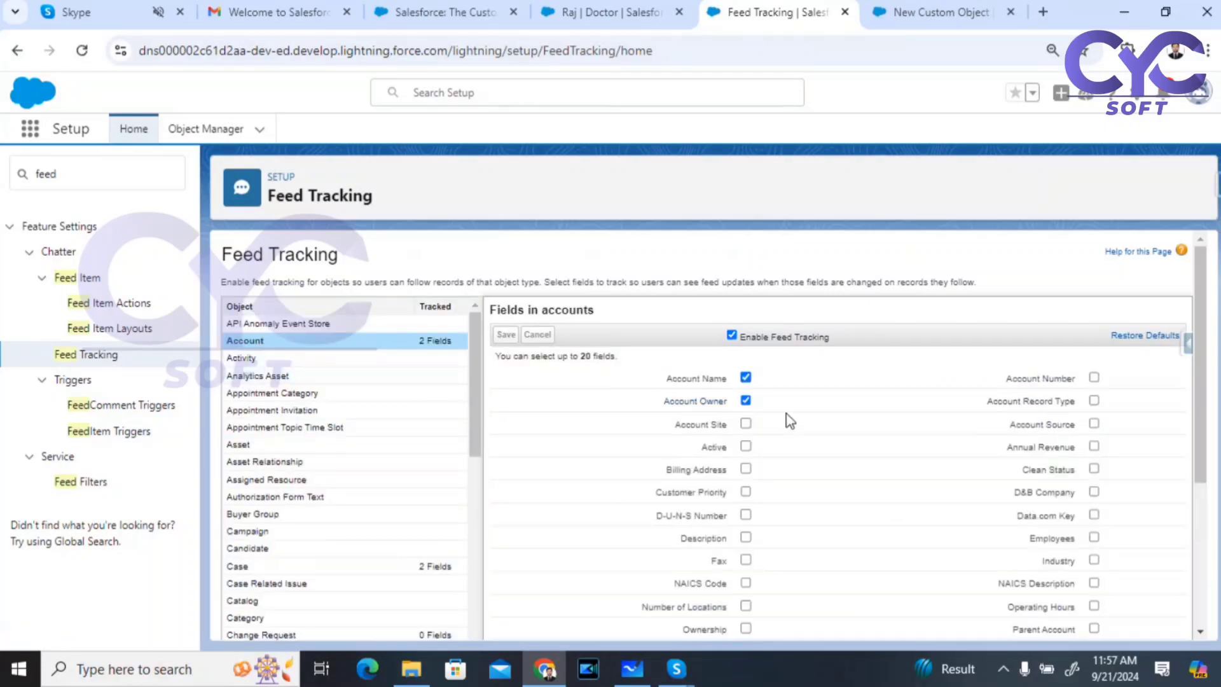
scroll(789, 420, "down", 4)
left_click_drag(497, 360, 624, 370)
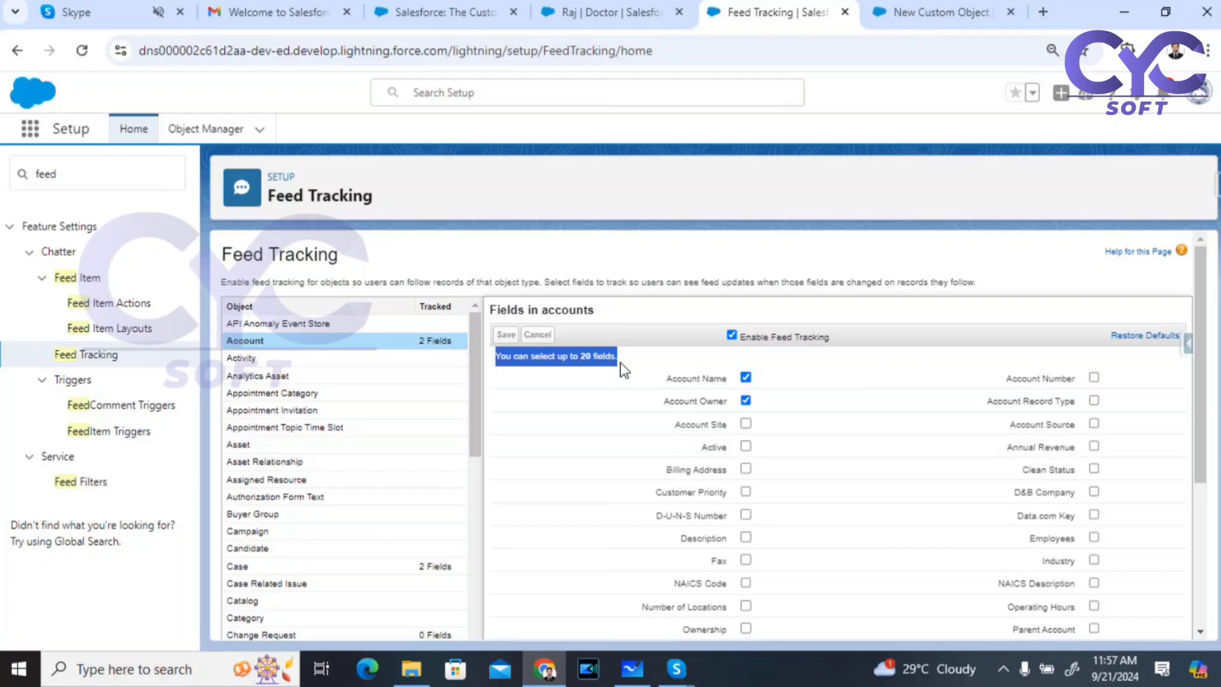
left_click(560, 375)
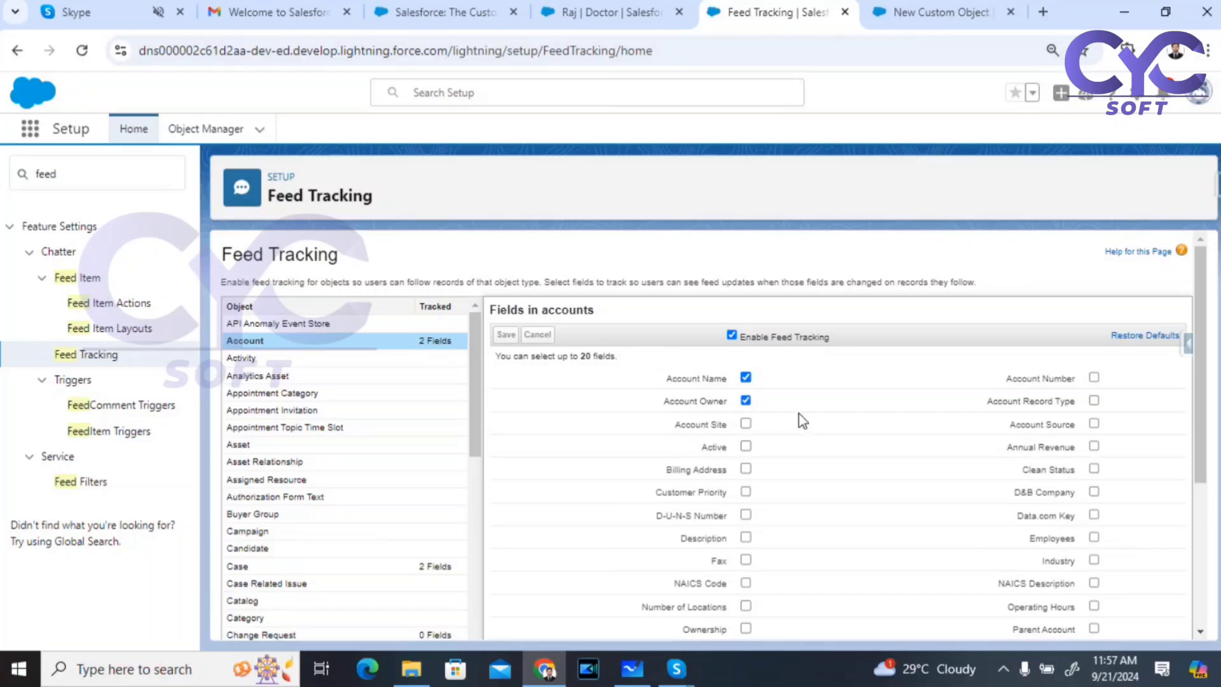
left_click(610, 13)
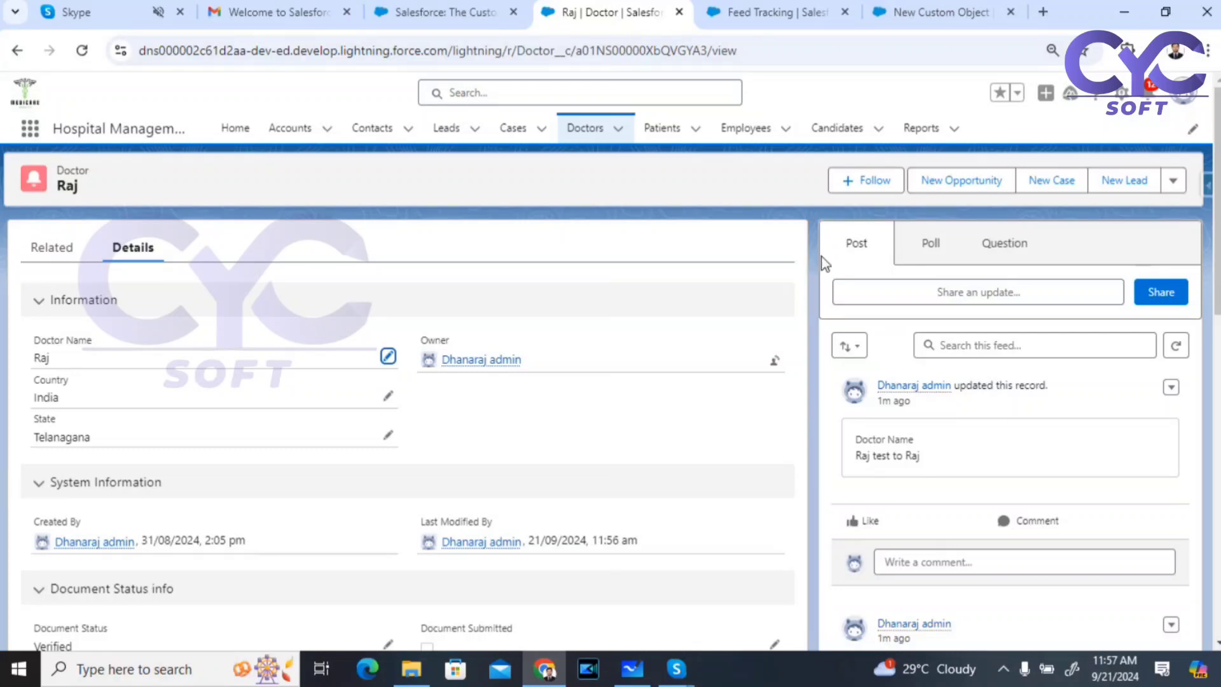
left_click(913, 12)
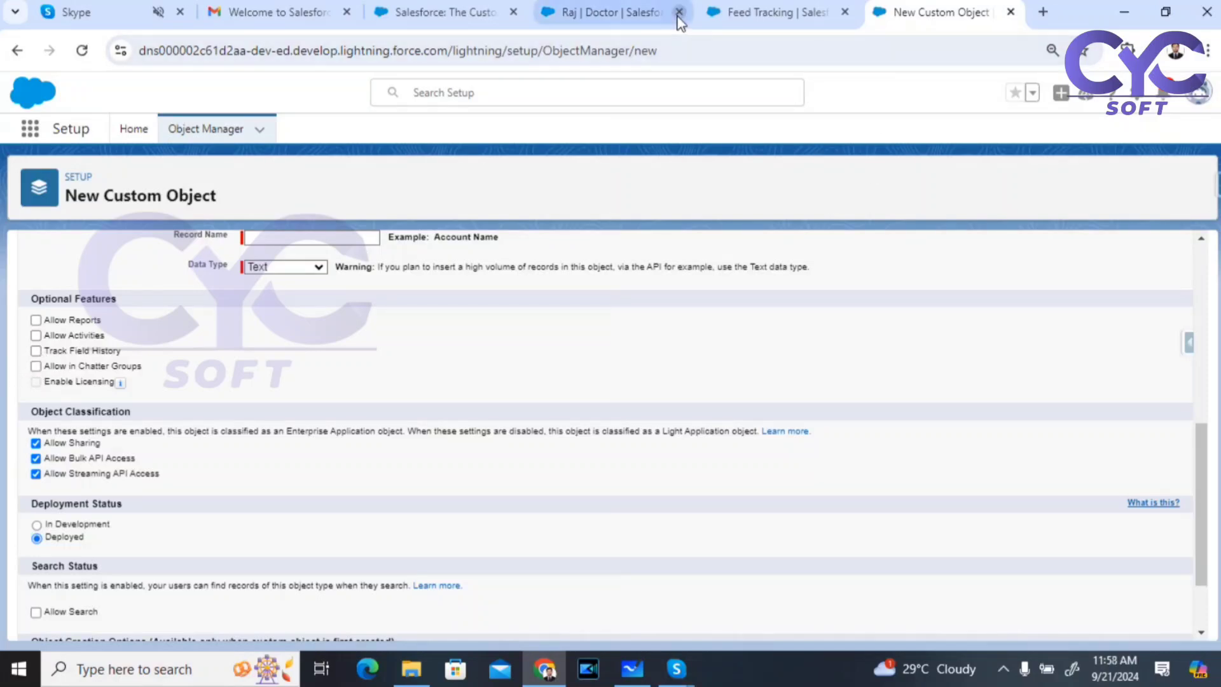
left_click(622, 7)
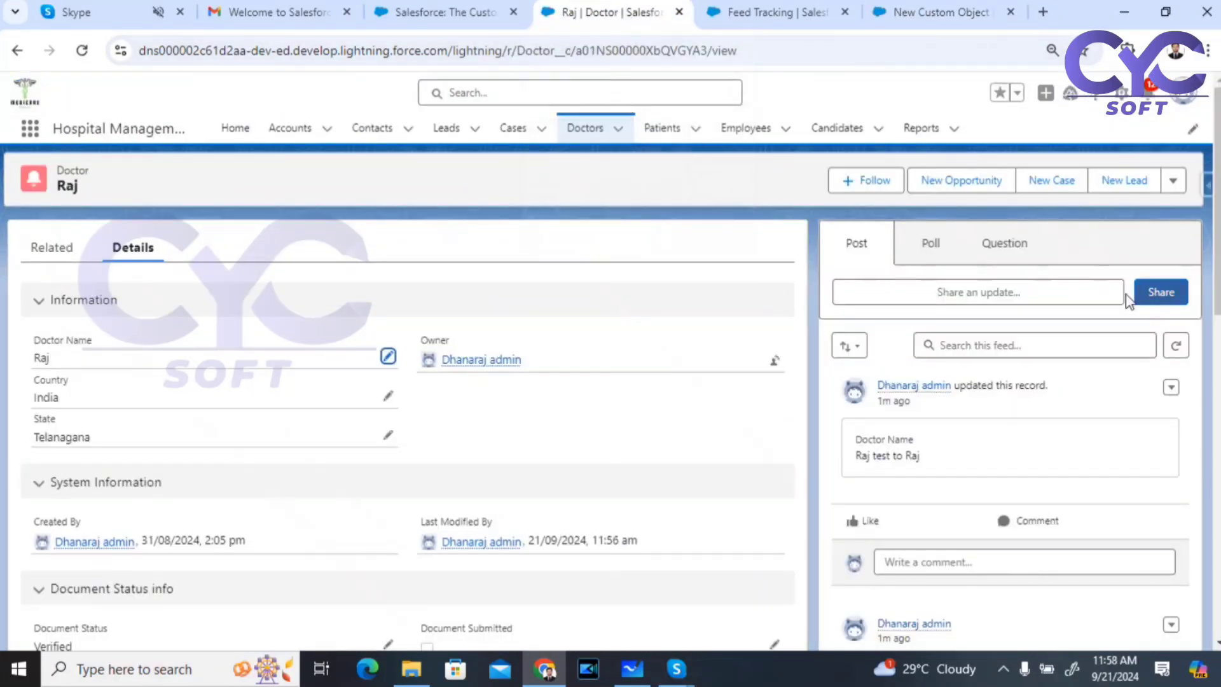
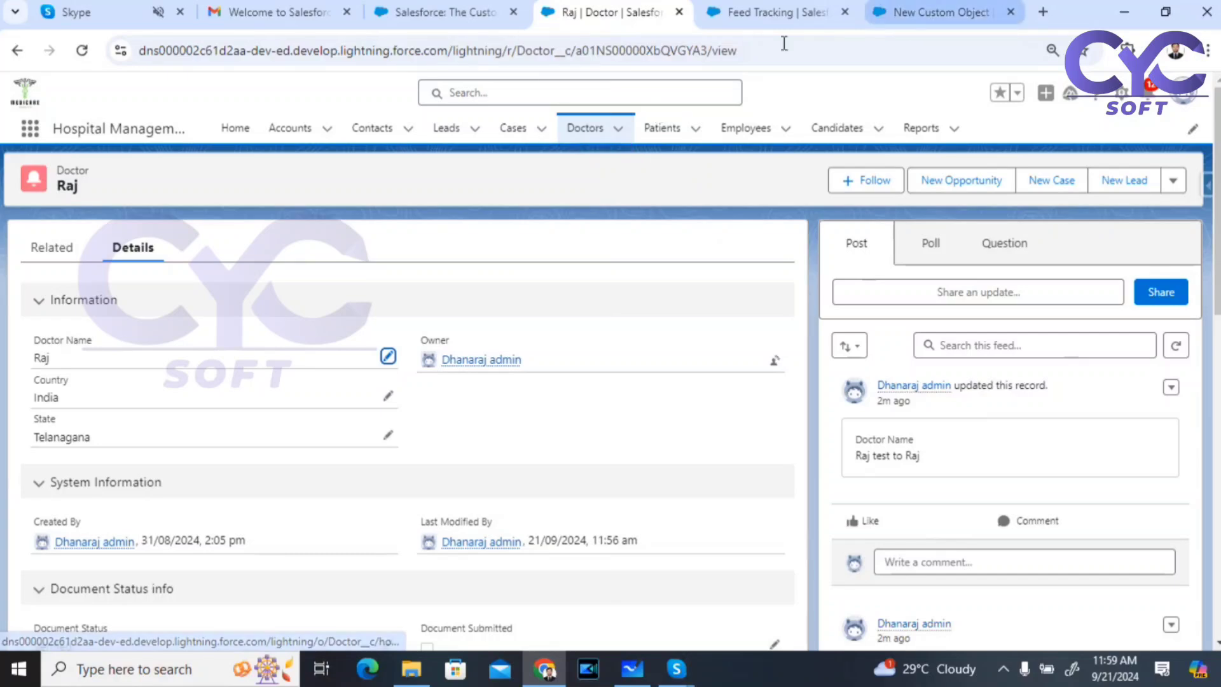
Step: Leave the Raj record for the recently viewed Doctors list, then open the Doctor object's settings
left_click(576, 131)
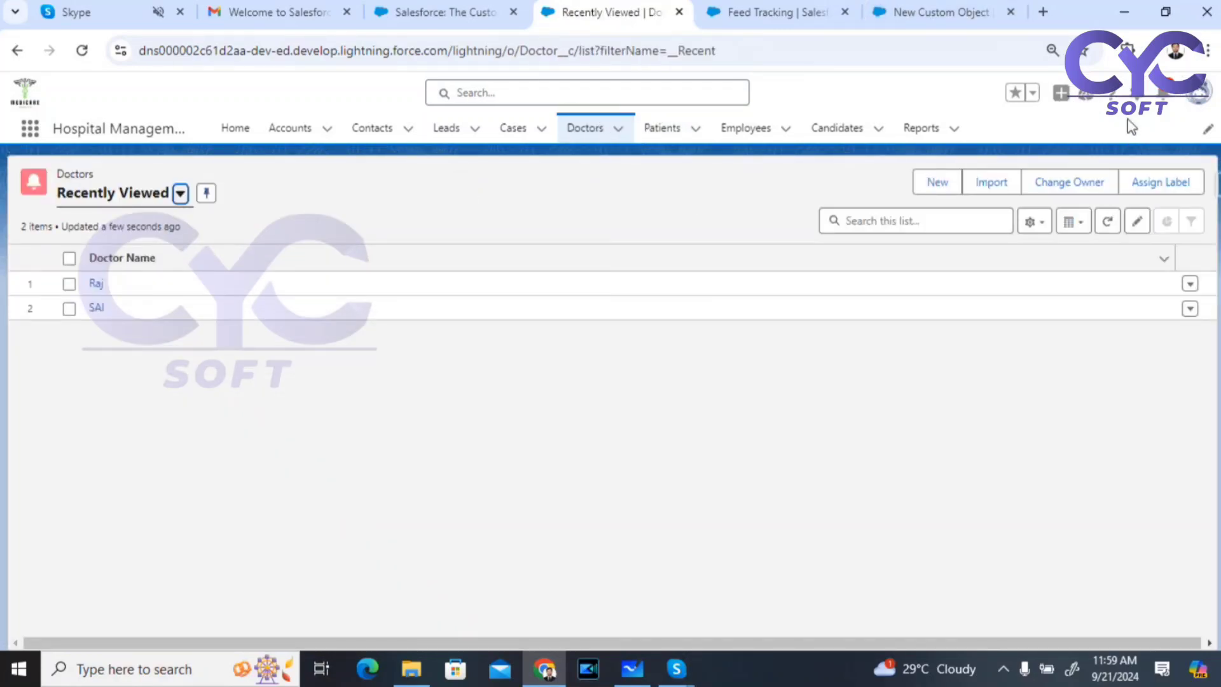
left_click(1138, 93)
Step: Open Doctor in Object Manager; on the New Custom Object form check reports, activities, field history and Chatter groups
left_click(1067, 280)
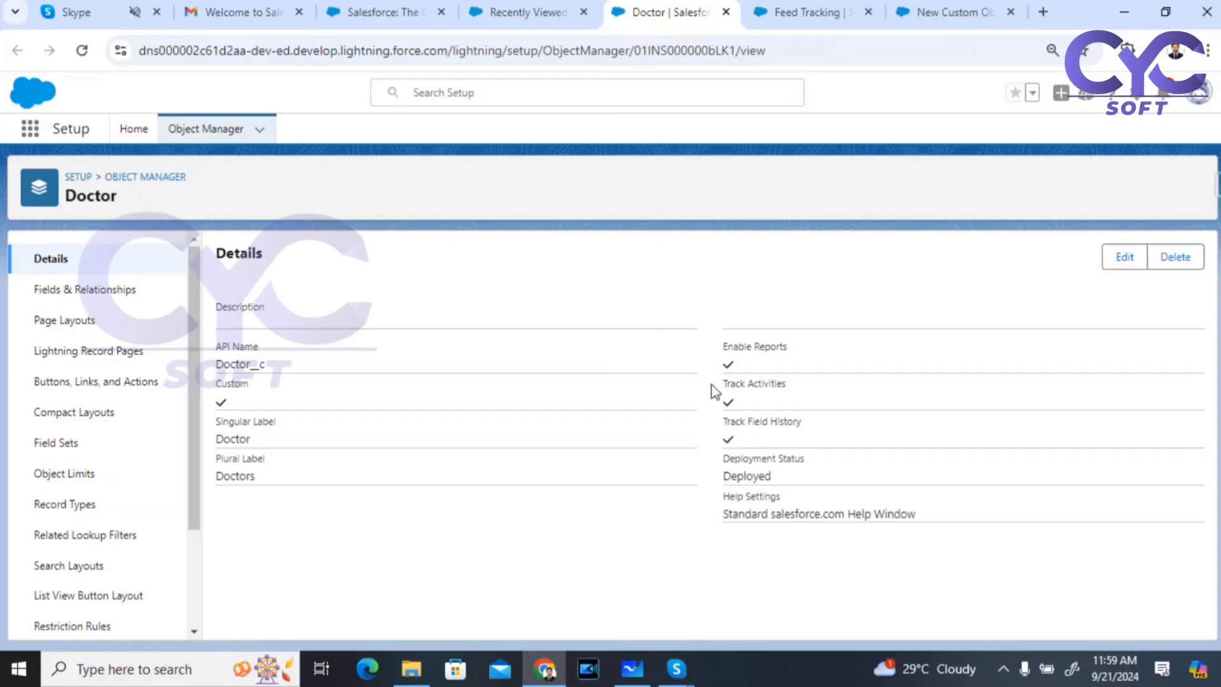
left_click(941, 13)
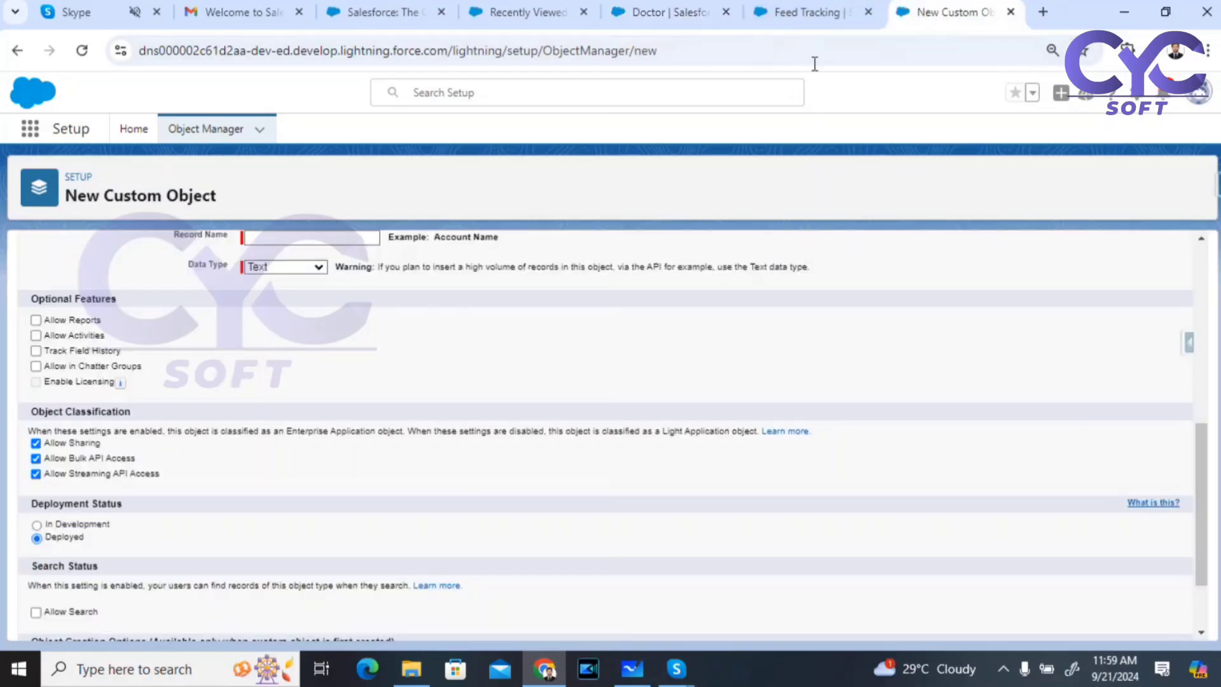
left_click(37, 320)
left_click(37, 336)
left_click(37, 351)
left_click(37, 367)
Step: Look at the Feed Tracking page, close it, and return to the Doctor object's details
left_click(820, 12)
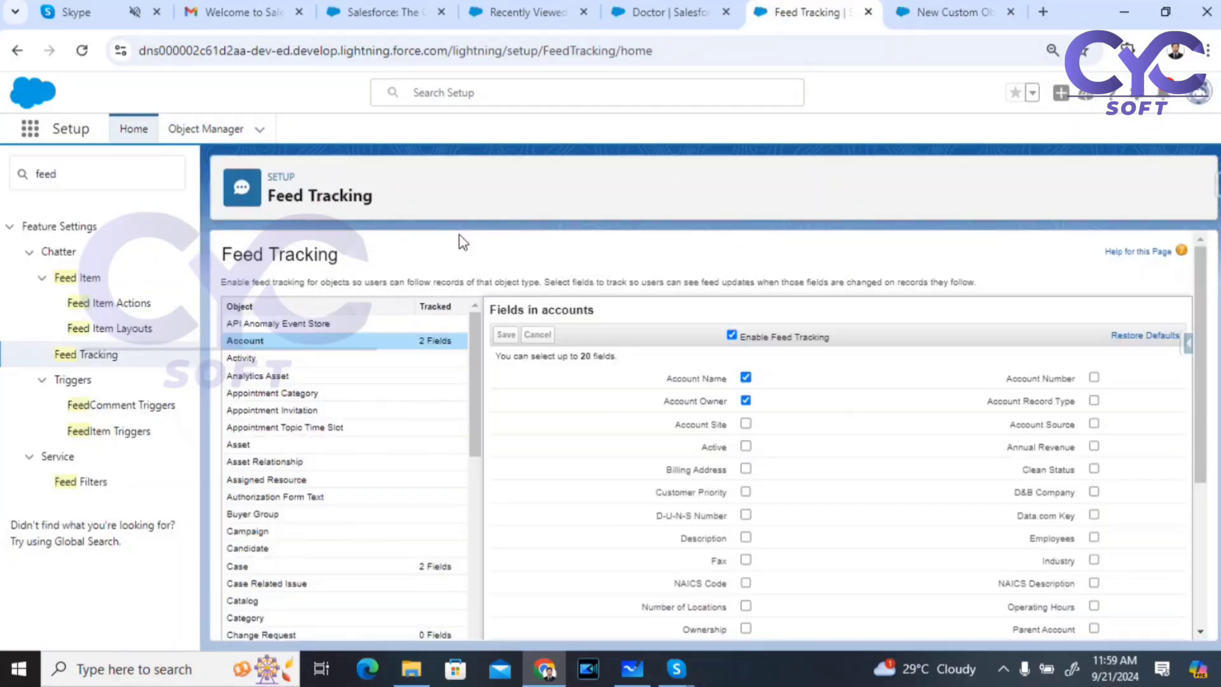
left_click(868, 12)
left_click(683, 9)
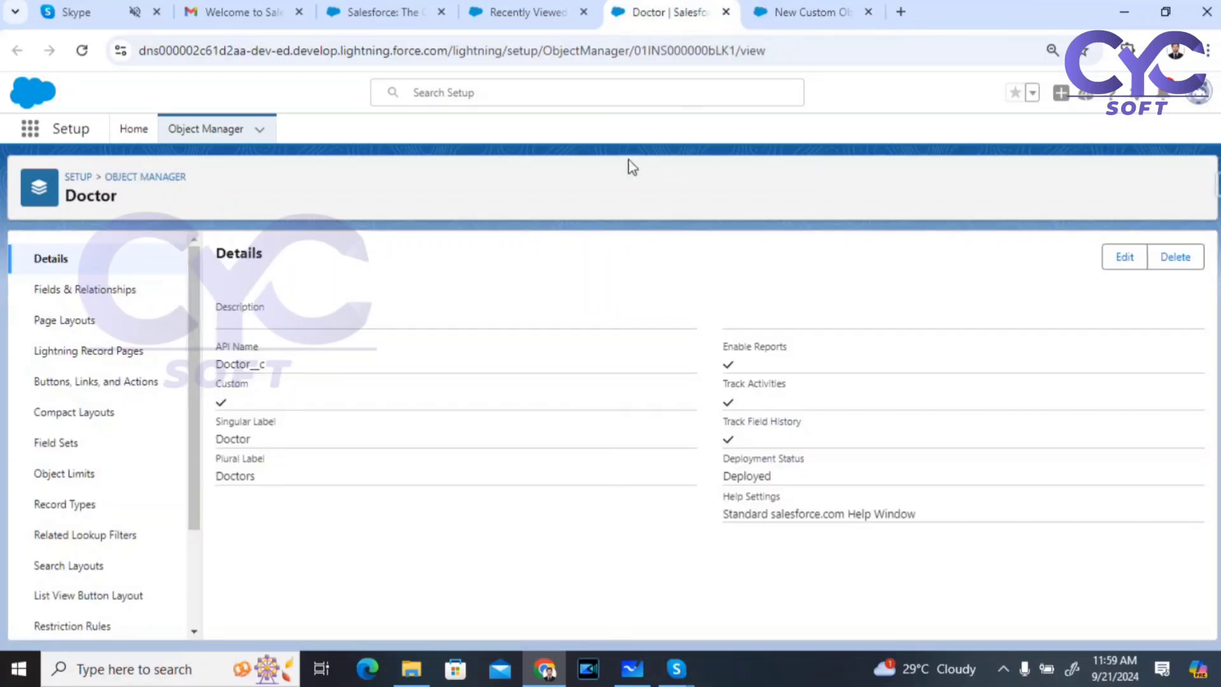
left_click(1110, 258)
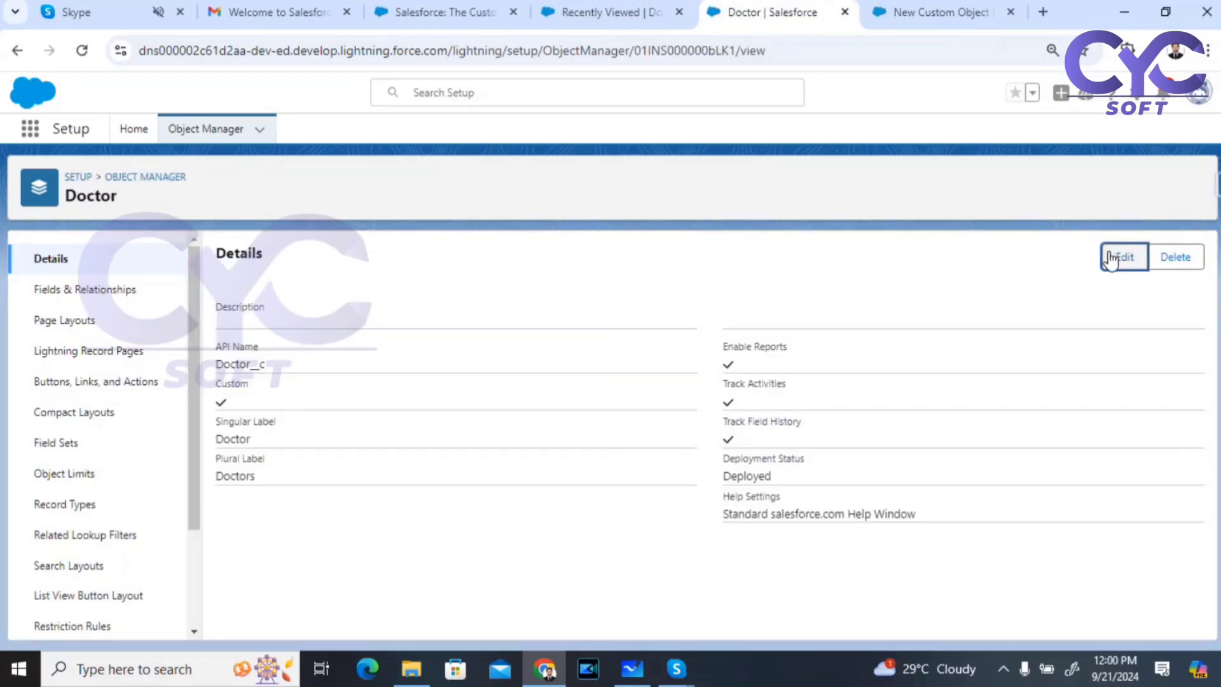
Step: Uncheck Track Field History in the Doctor object's definition and save
left_click(1121, 261)
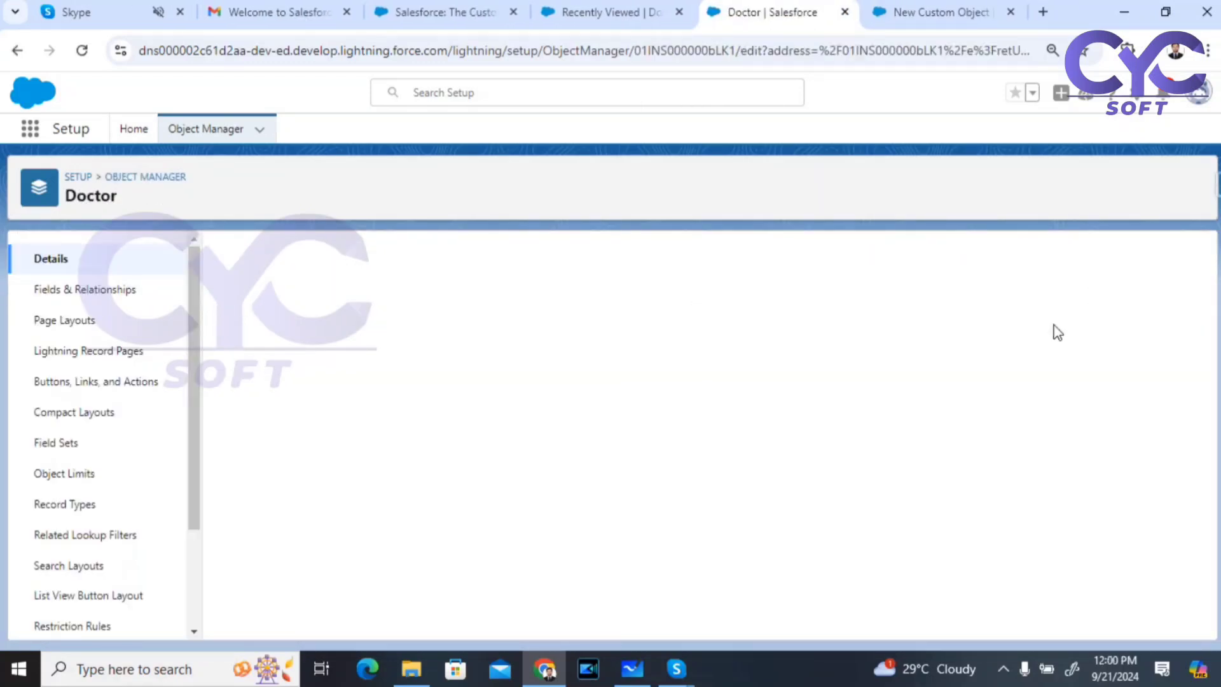
scroll(581, 394, "down", 10)
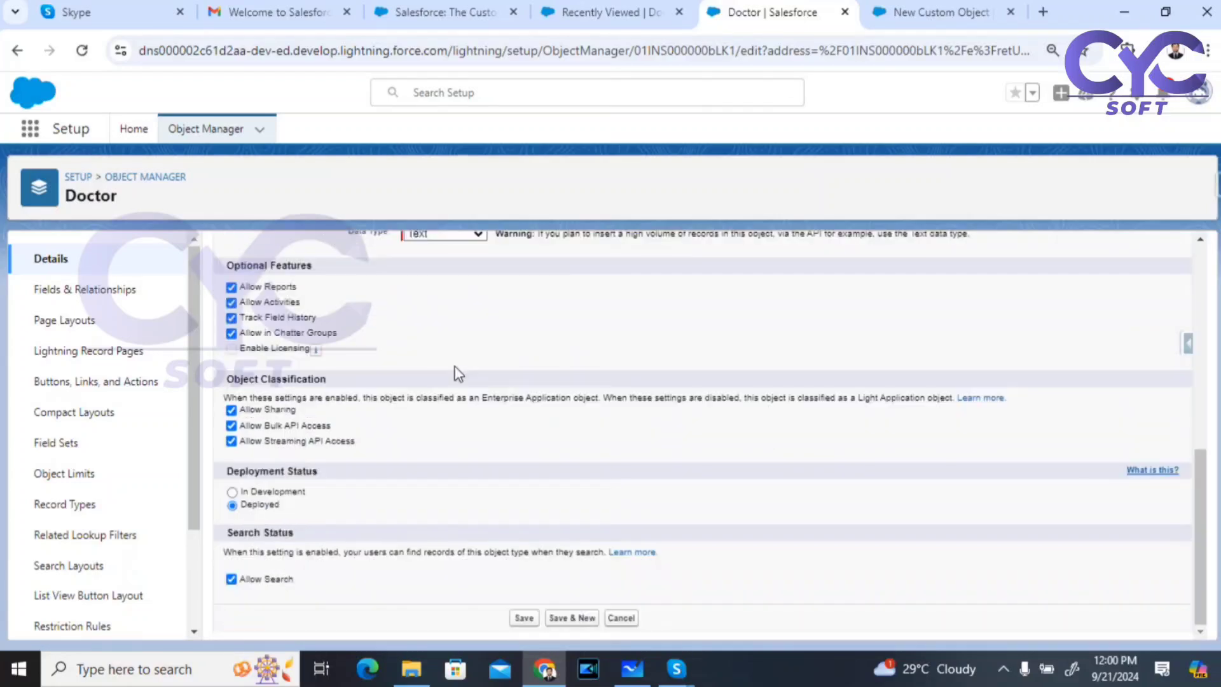
left_click(232, 318)
scroll(574, 415, "up", 6)
scroll(573, 381, "up", 3)
left_click(521, 300)
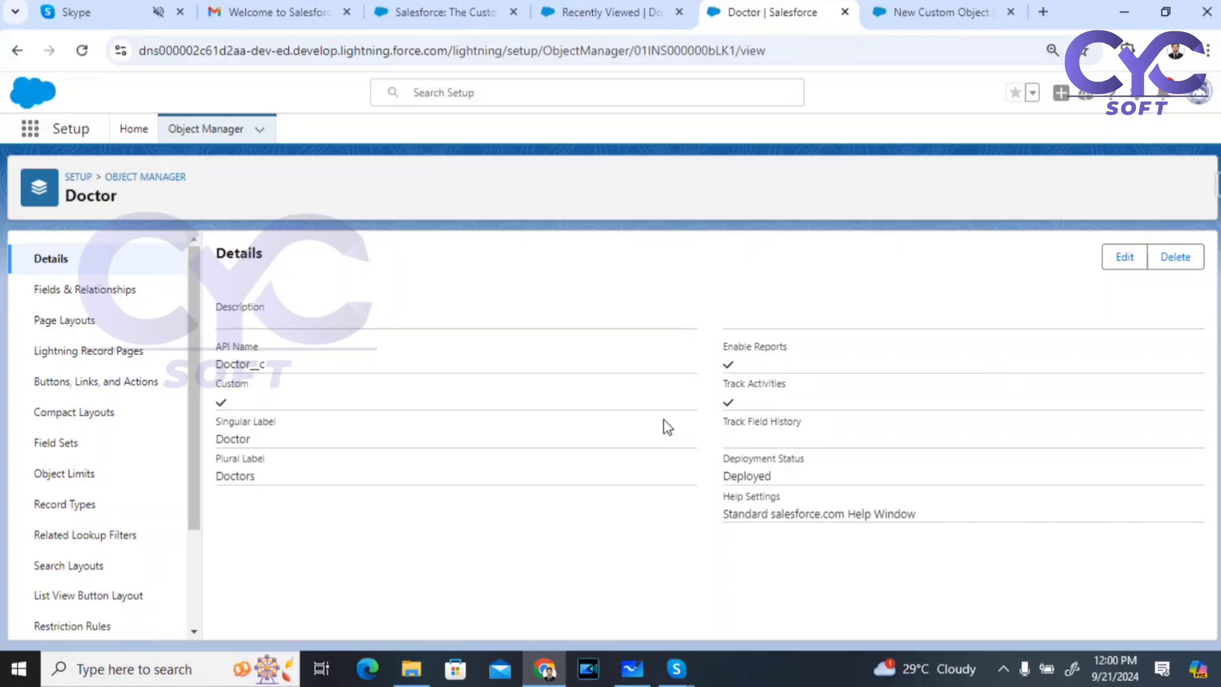
left_click(72, 296)
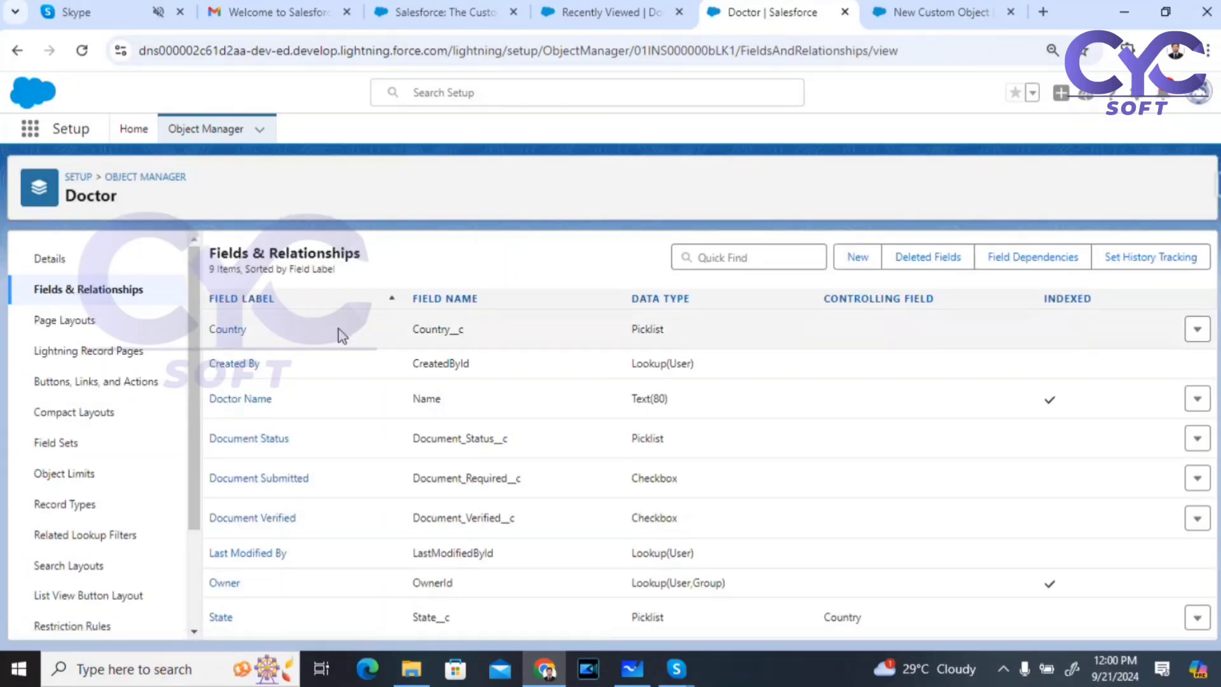
left_click(82, 50)
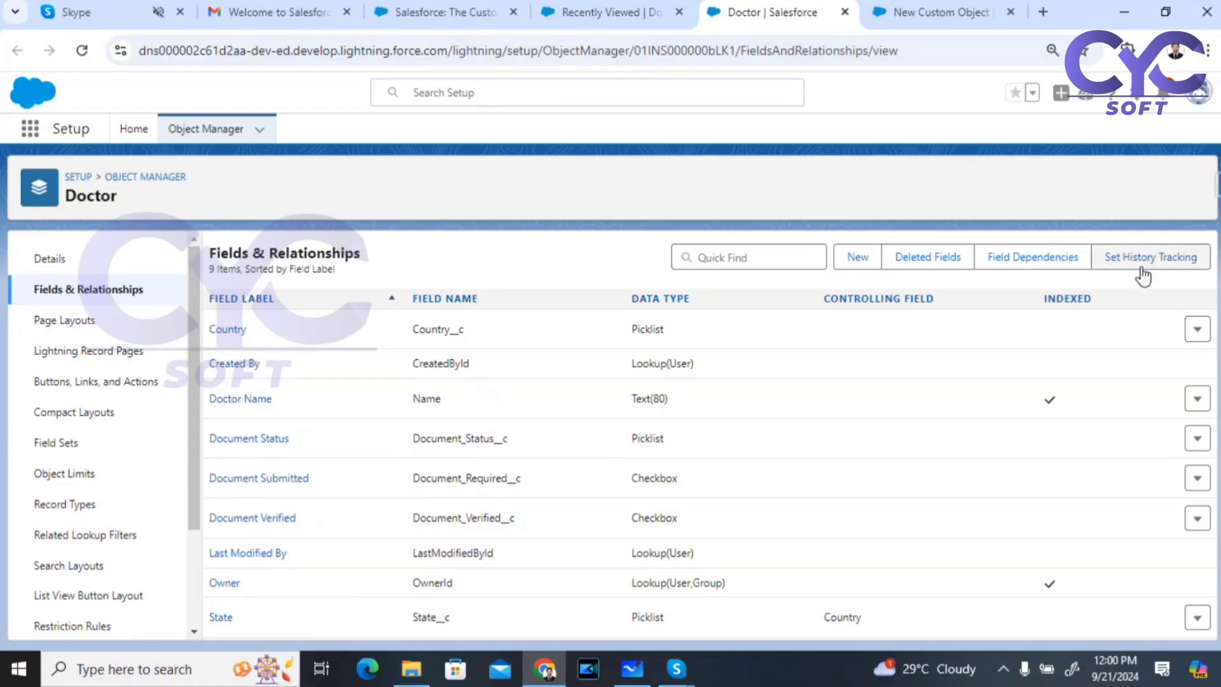
left_click(1162, 265)
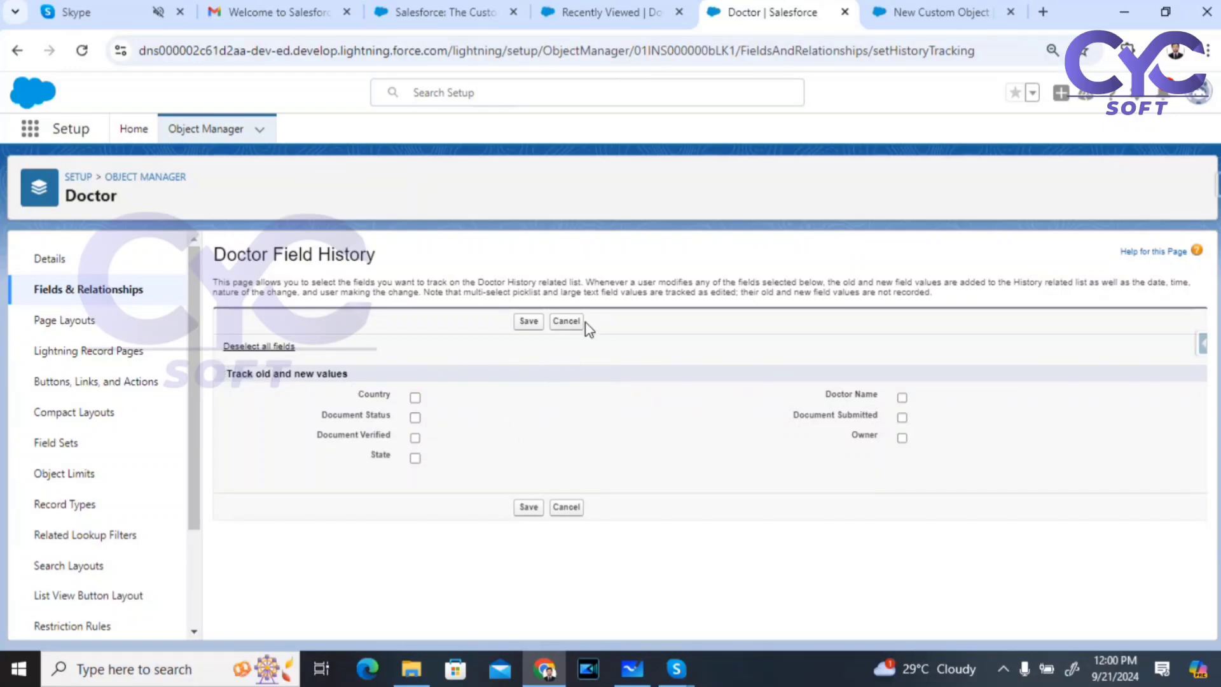
left_click(566, 321)
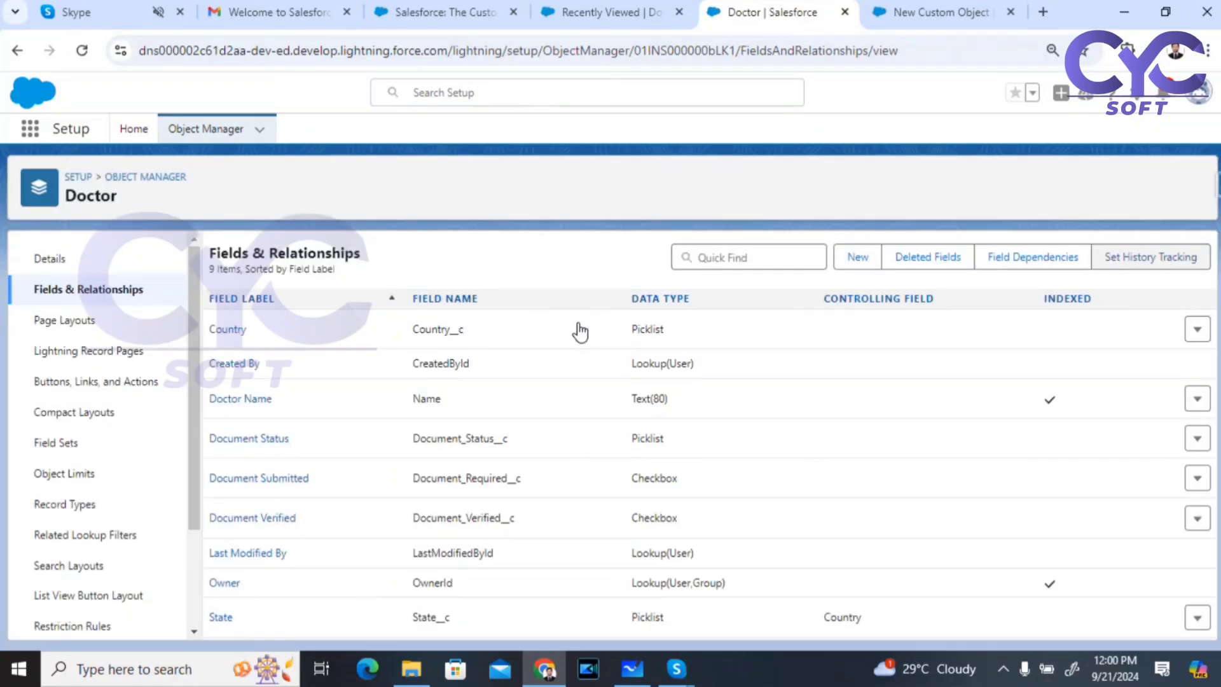
left_click(38, 259)
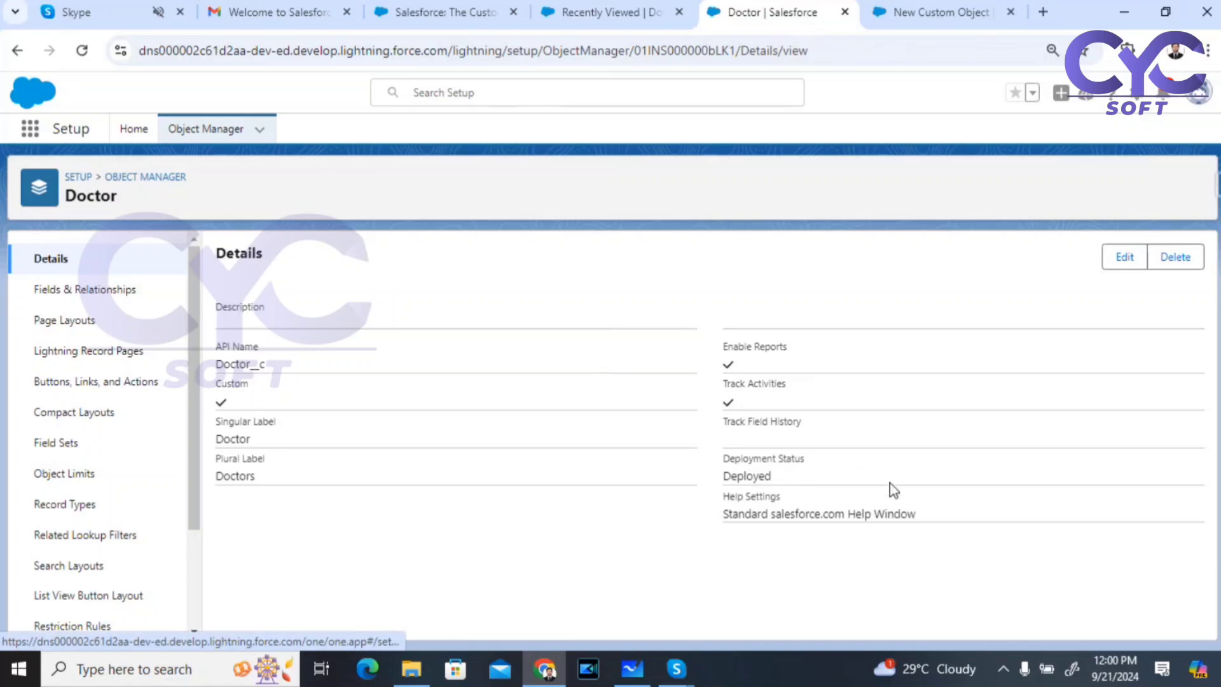
left_click_drag(723, 422, 764, 421)
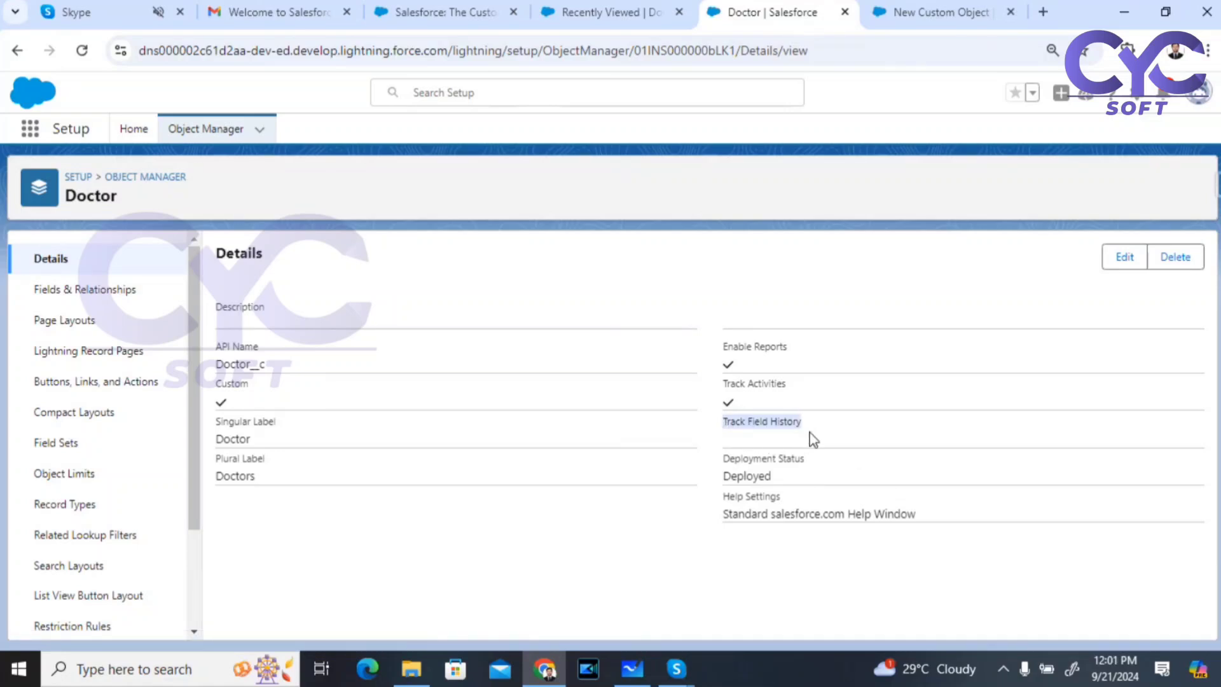
left_click(81, 291)
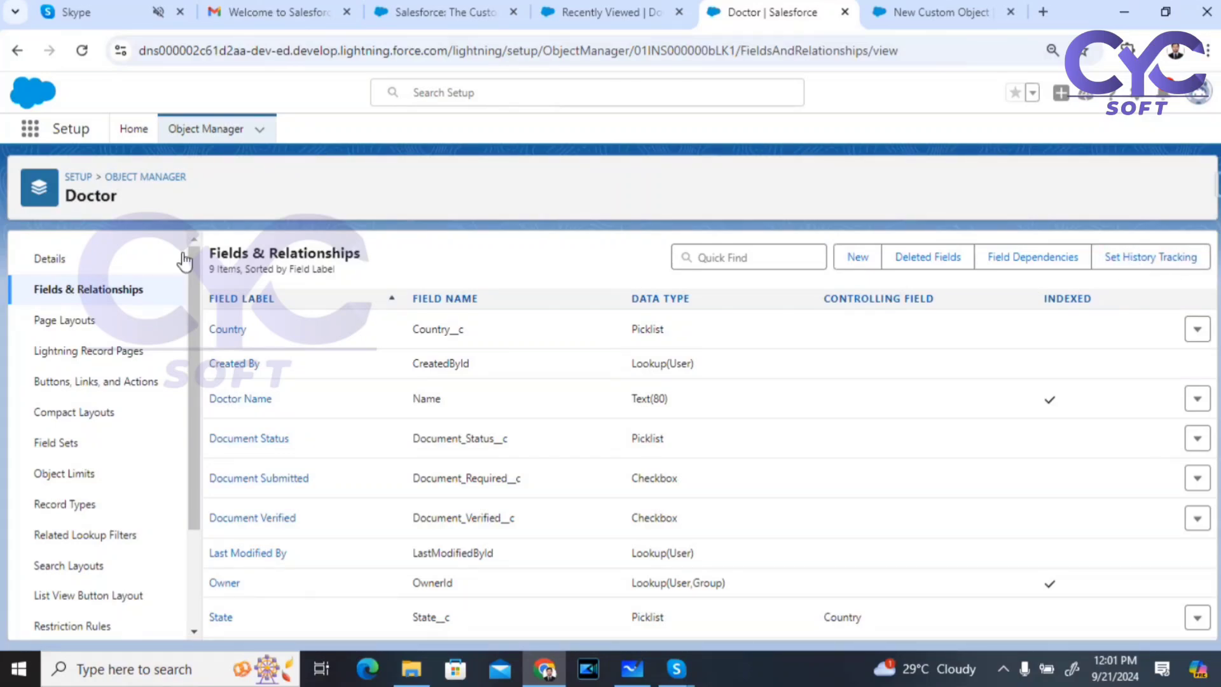
left_click(66, 257)
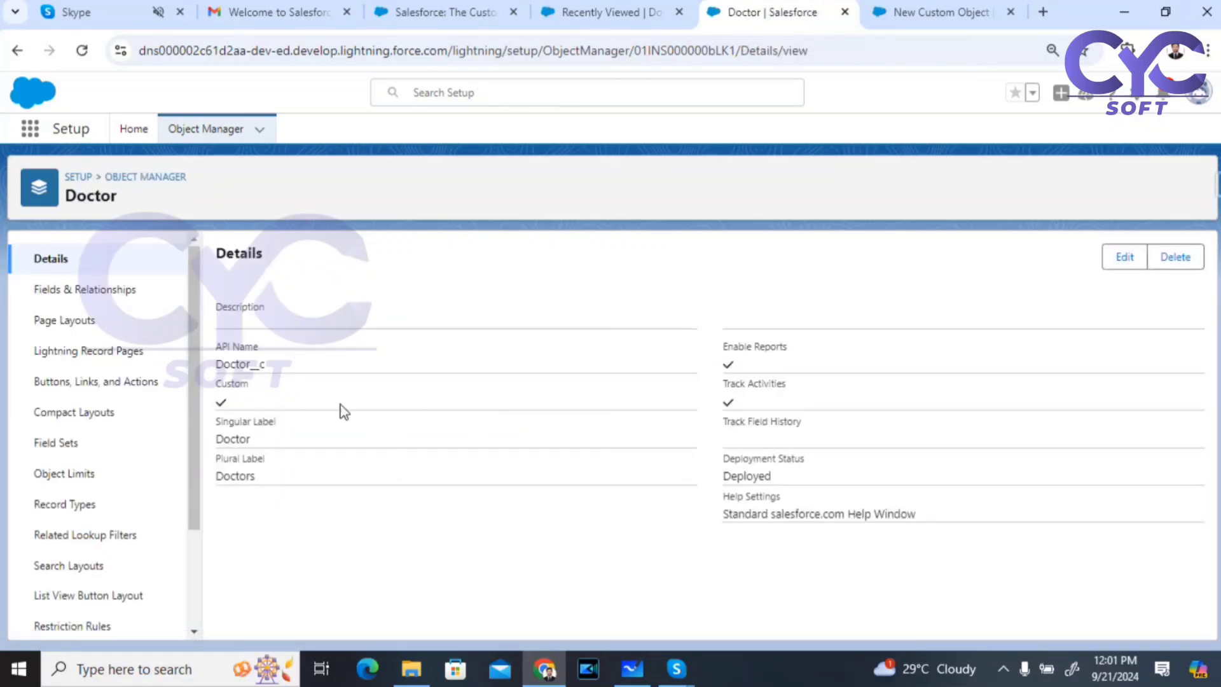
left_click(73, 293)
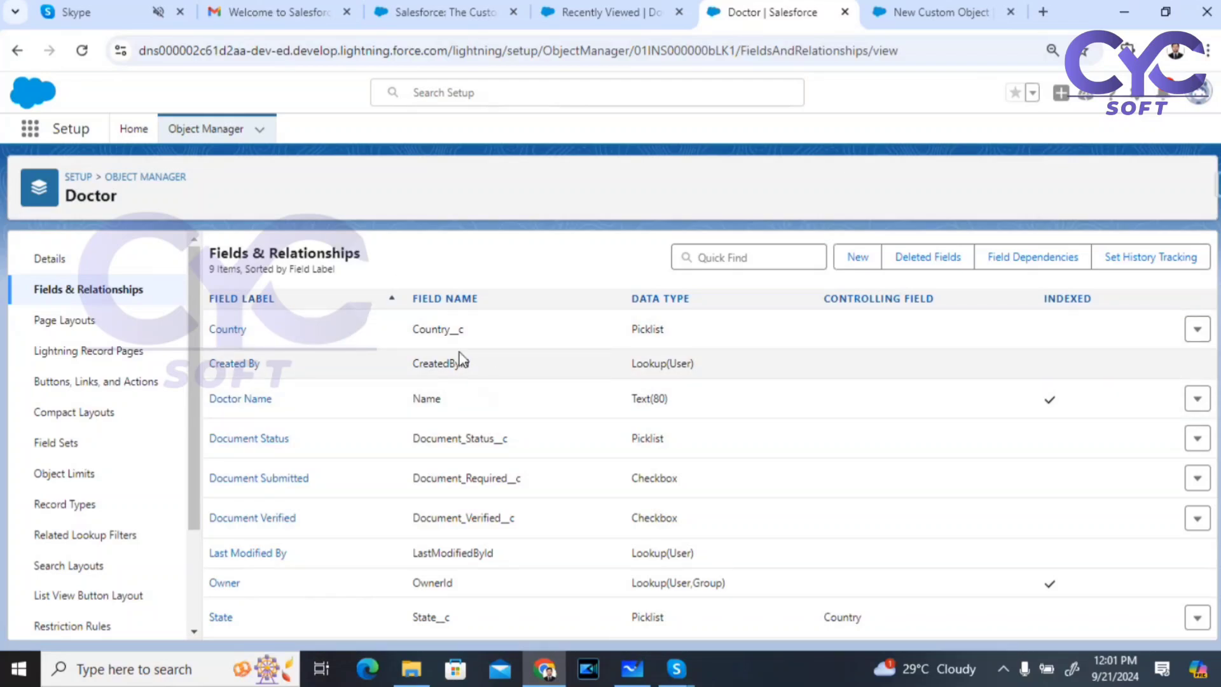
left_click(51, 259)
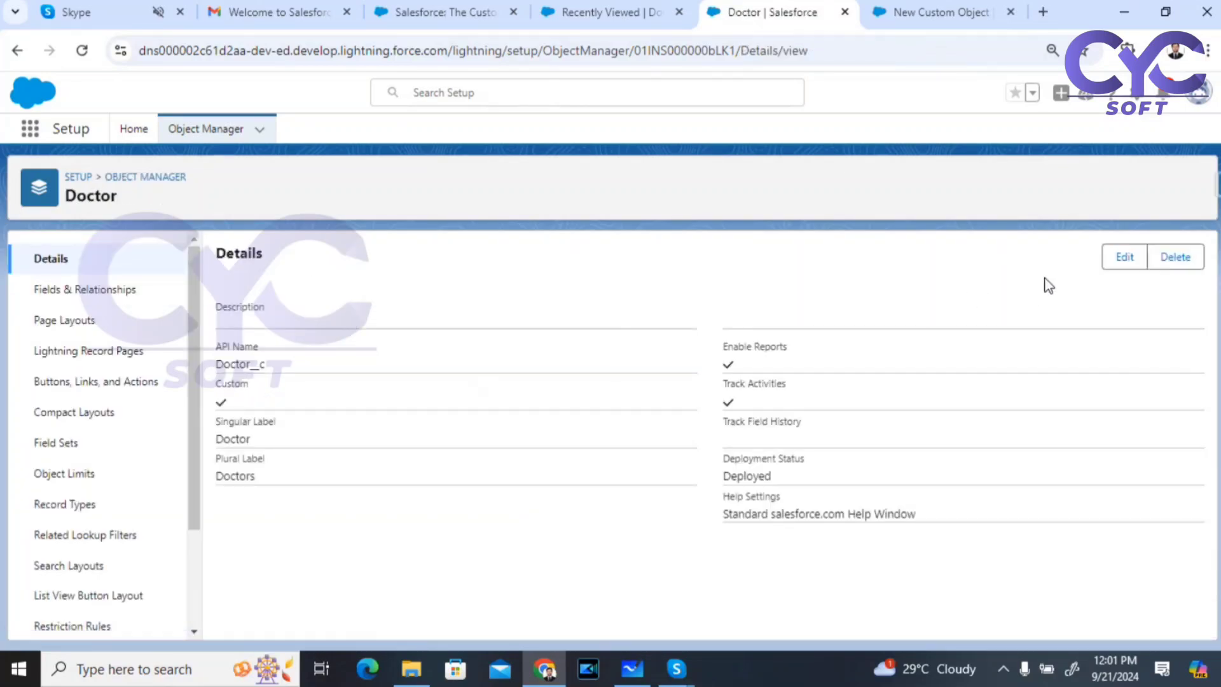
Step: Re-check Track Field History on the Doctor object, save, and go to Fields & Relationships
left_click(1125, 256)
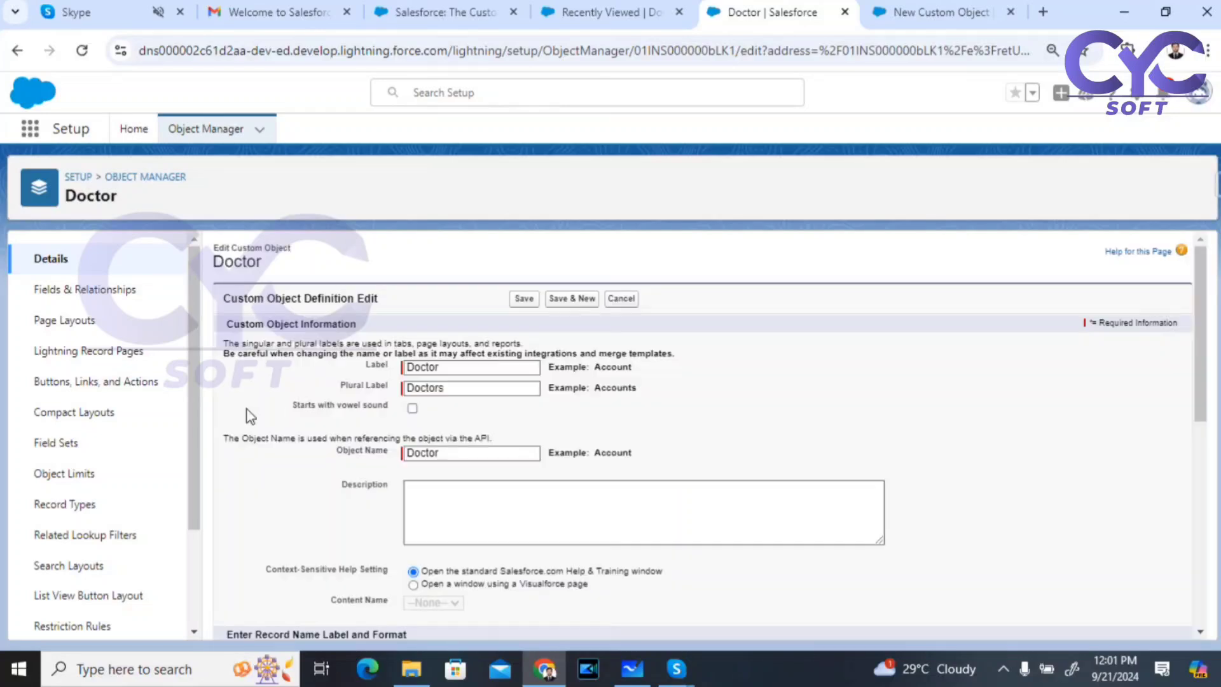
scroll(226, 518, "down", 4)
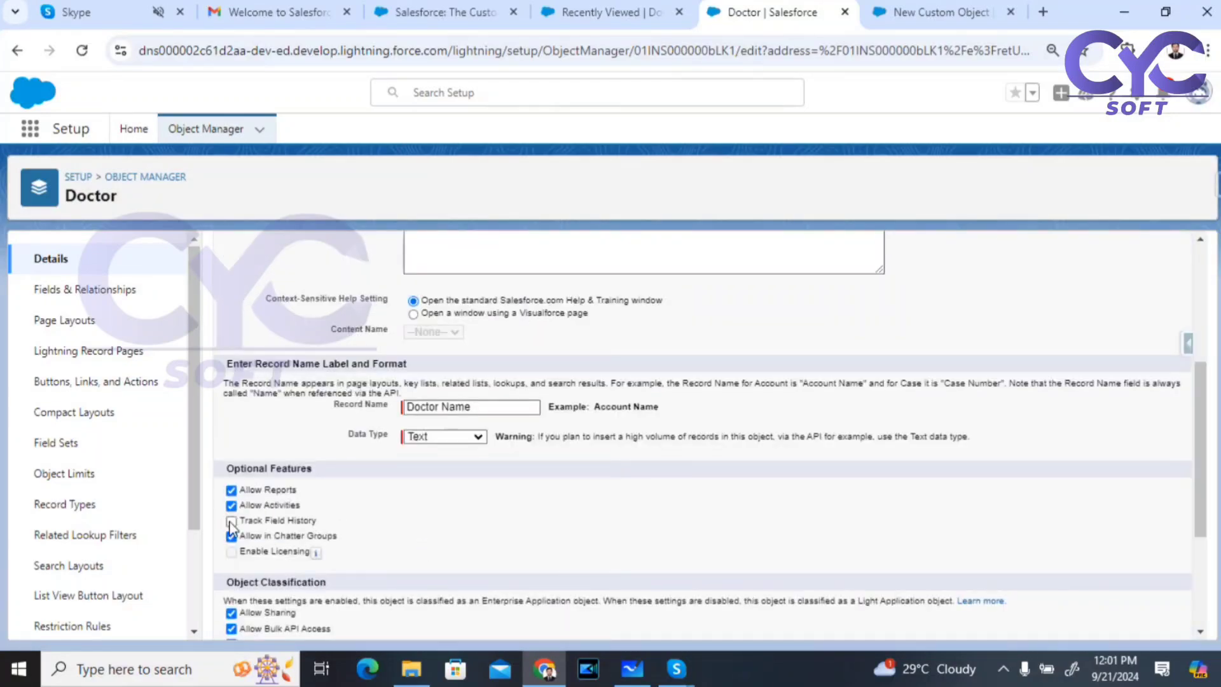
left_click(230, 522)
scroll(604, 362, "up", 5)
left_click(527, 297)
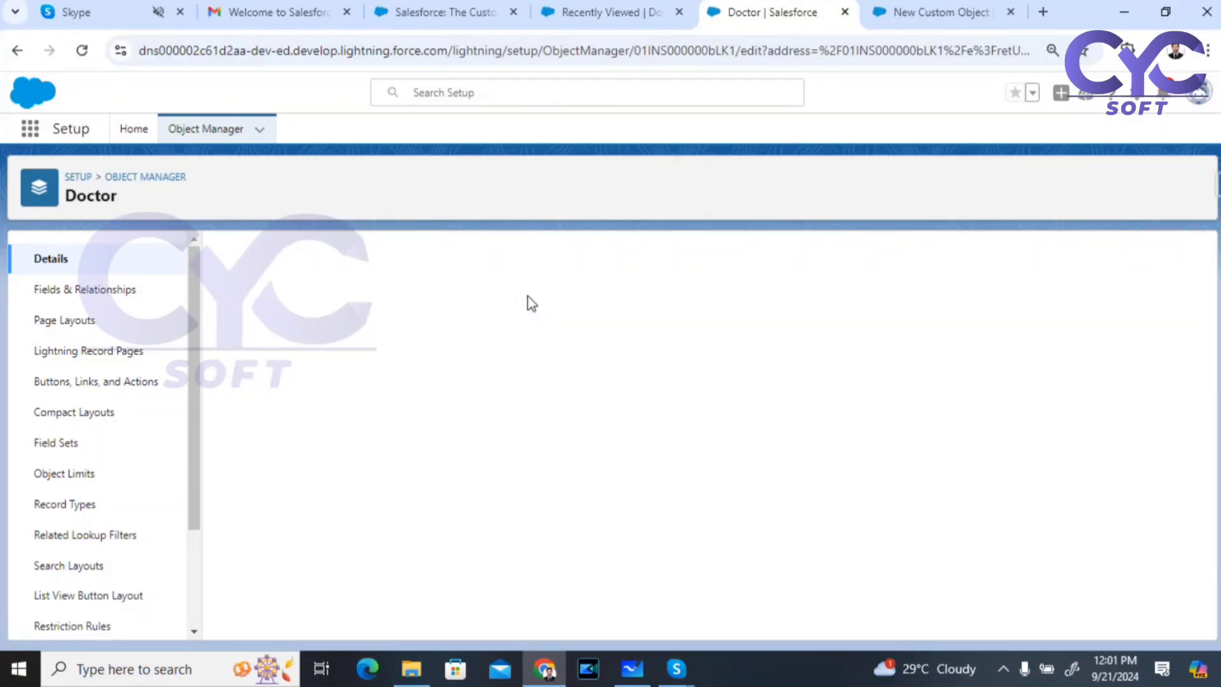
left_click(82, 292)
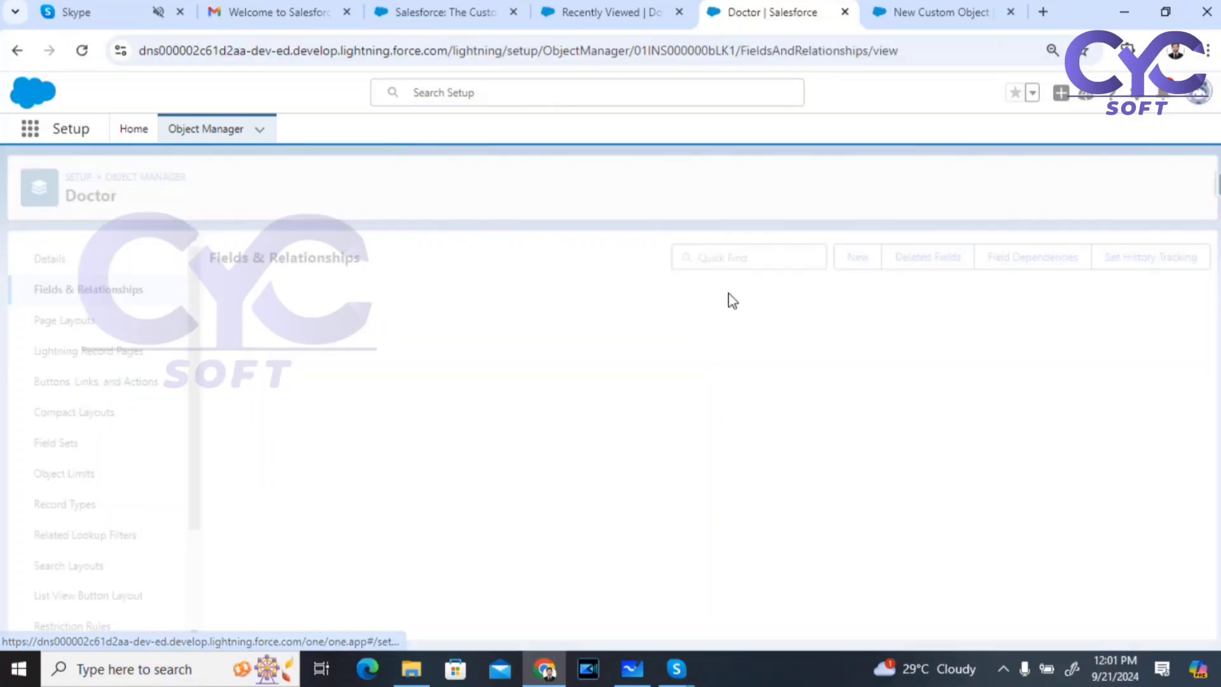
Step: Enable history tracking for Document Verified, State, Document Submitted and Owner, and save
left_click(1162, 261)
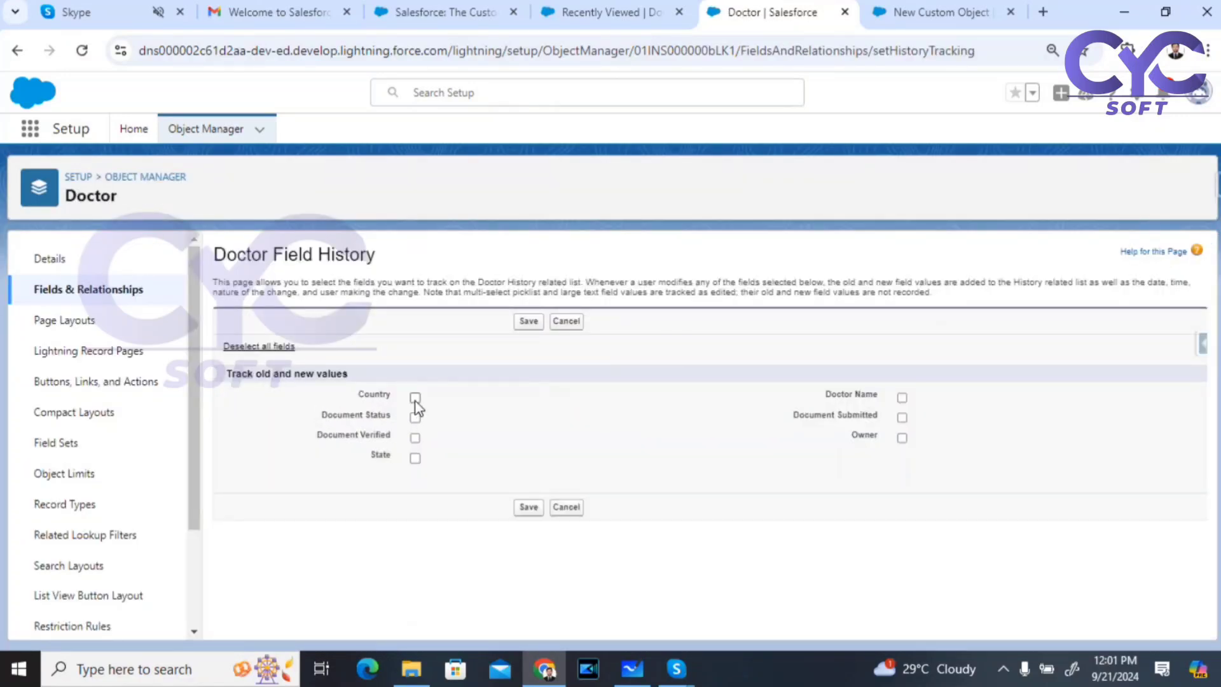
left_click(414, 437)
left_click(414, 458)
left_click(902, 417)
left_click(902, 437)
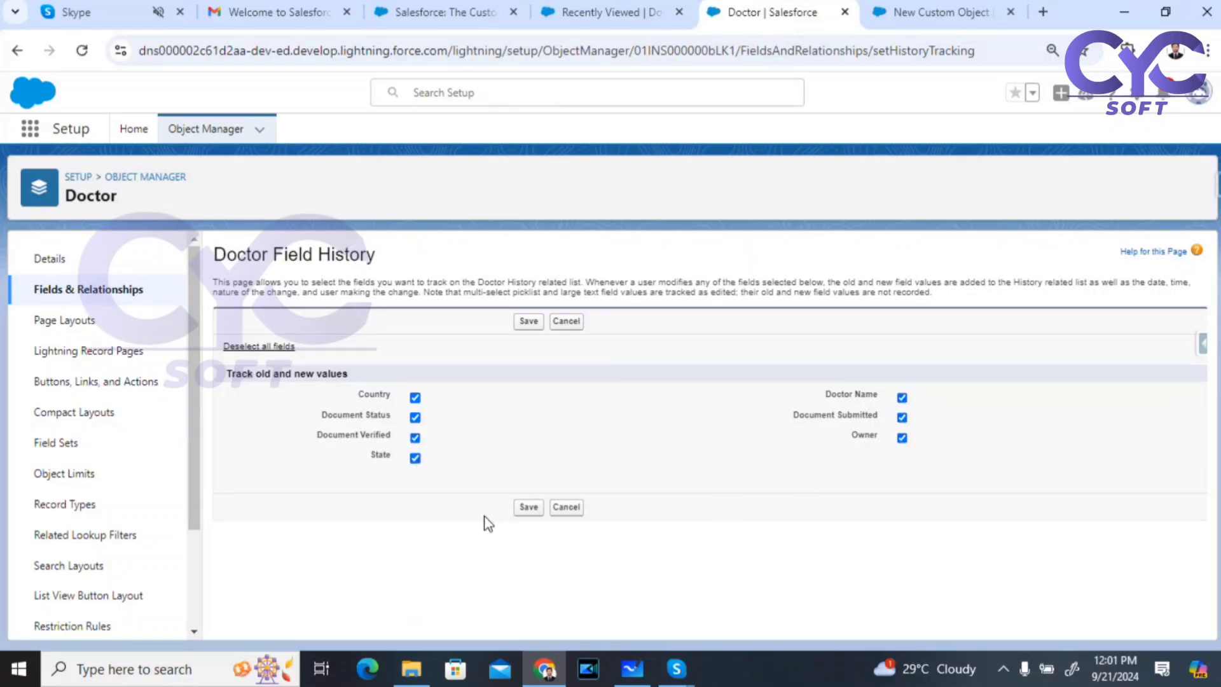
left_click(528, 507)
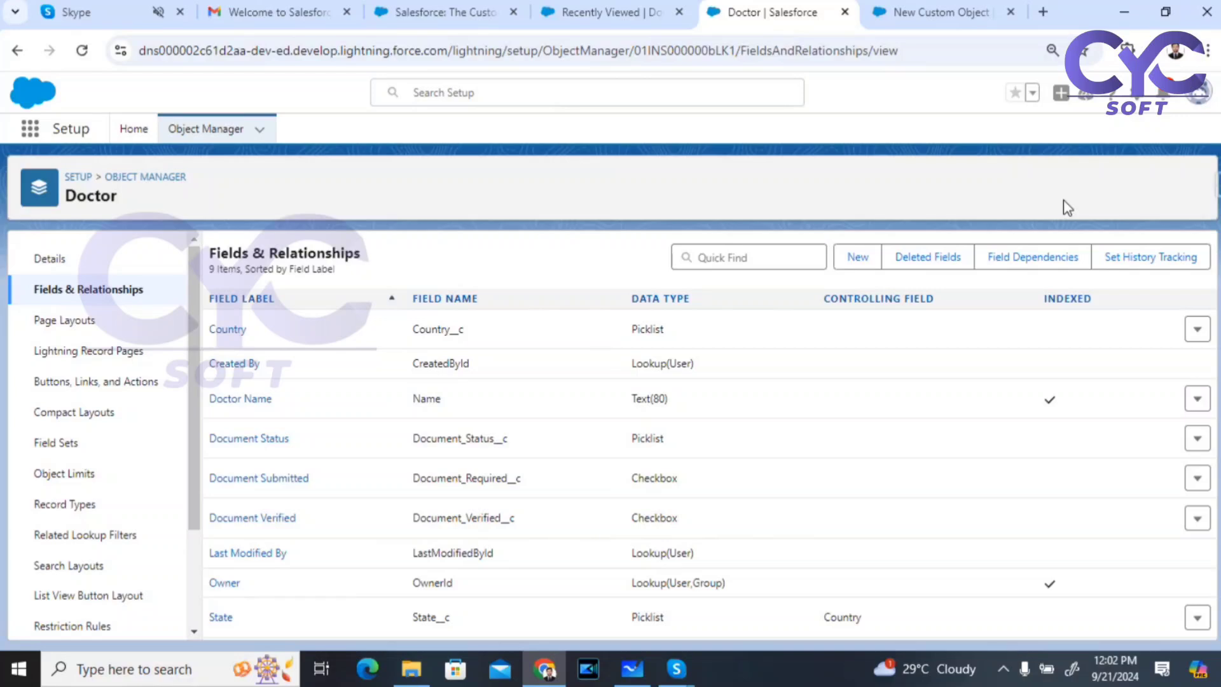
Step: Open the Doctor object's Page Layouts, then open the Raj record from Recently Viewed Doctors
left_click(573, 17)
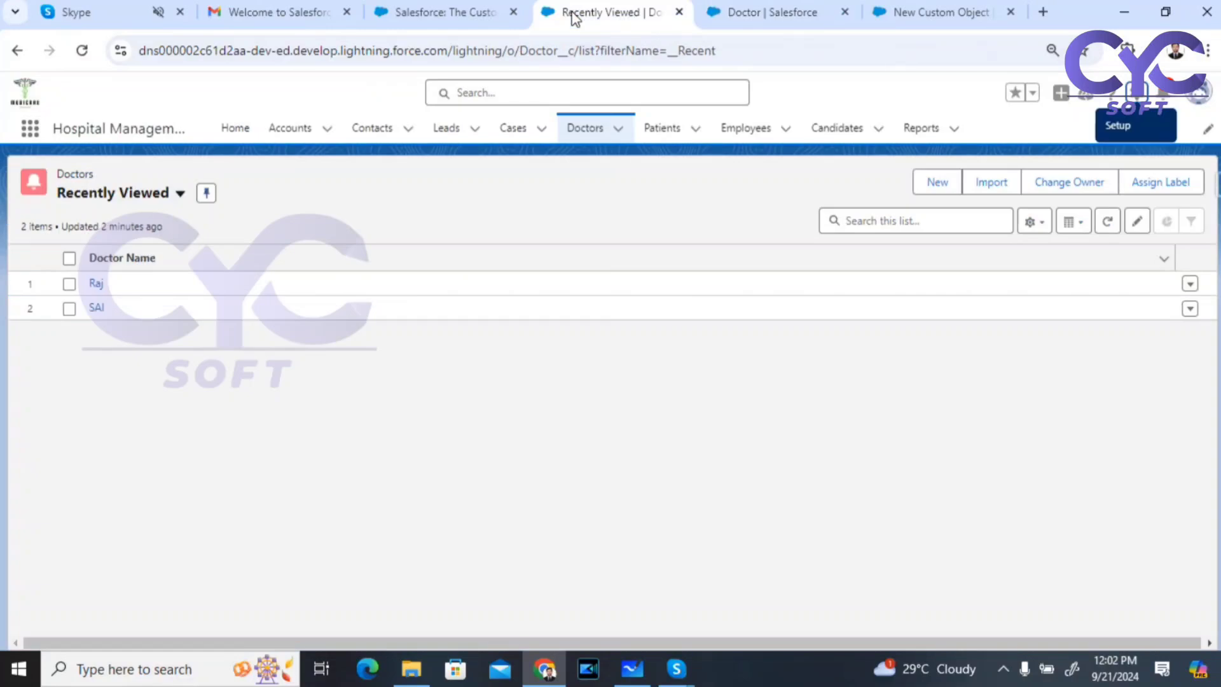
left_click(742, 22)
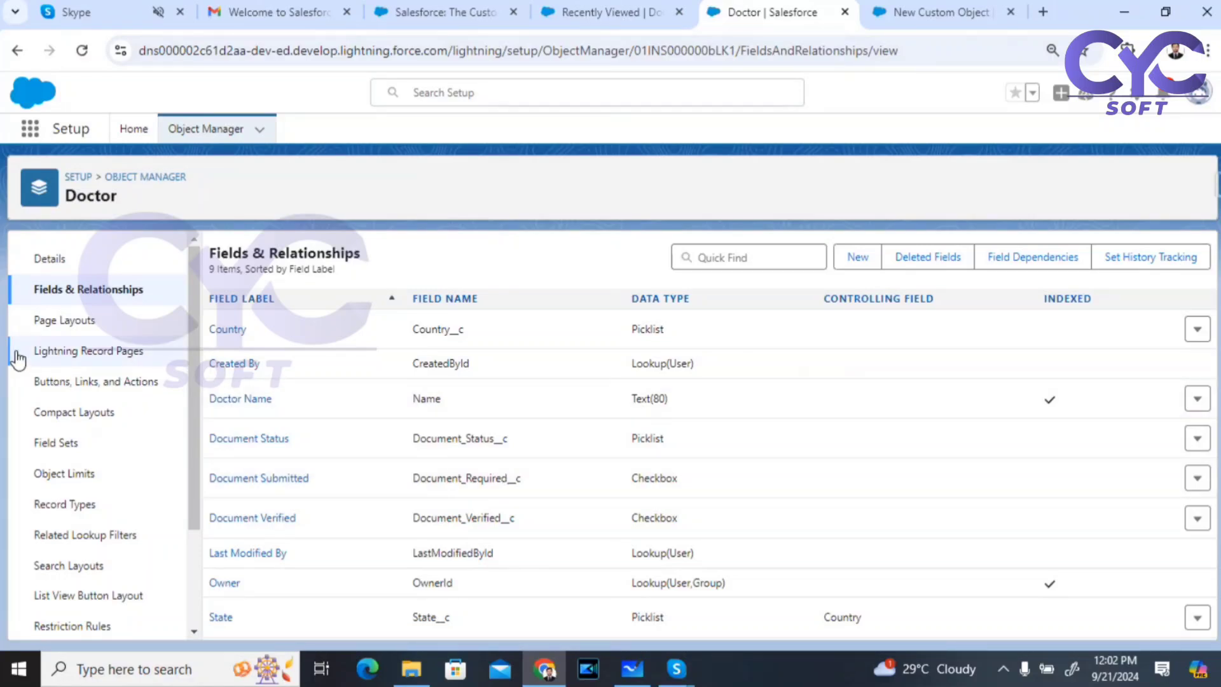
left_click(64, 321)
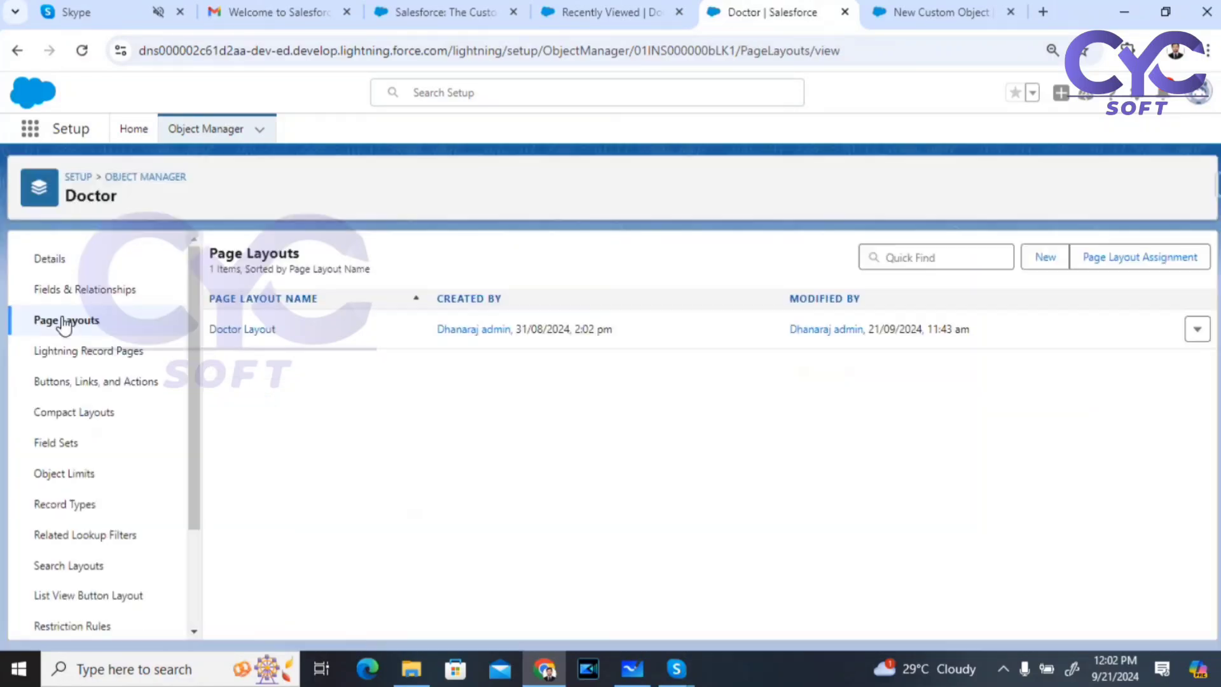
left_click(537, 13)
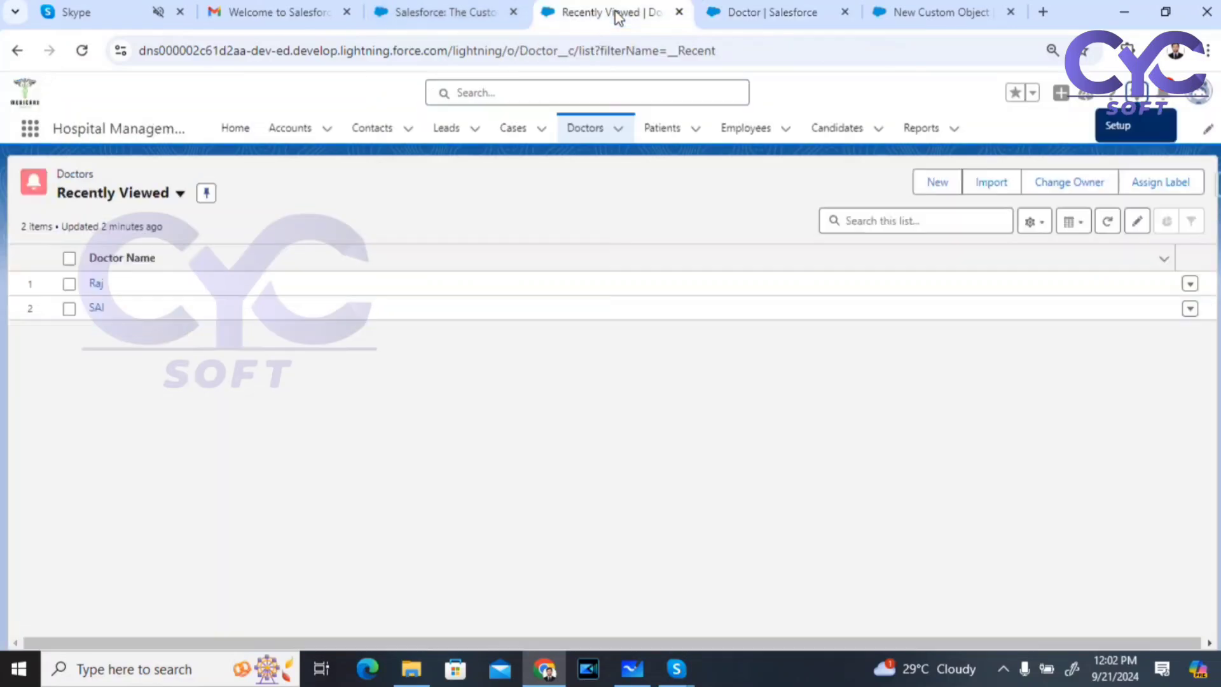
left_click(99, 284)
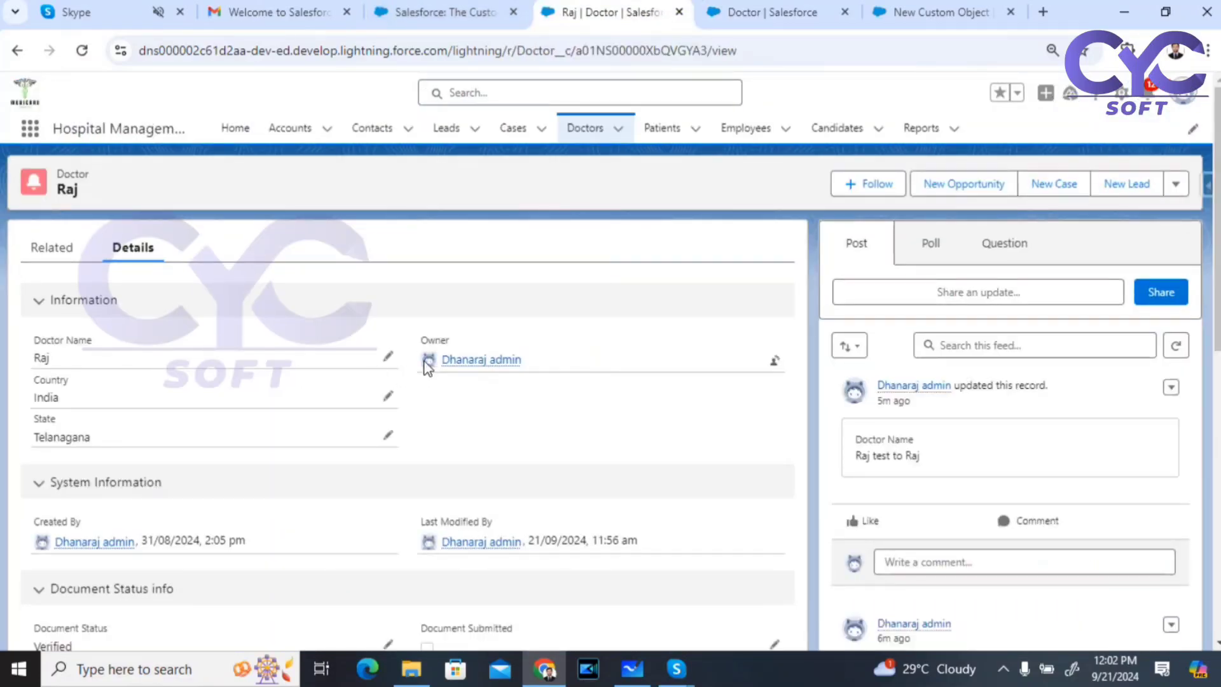
Step: Change Raj's Country to US and State to California and save
left_click(387, 397)
left_click(159, 424)
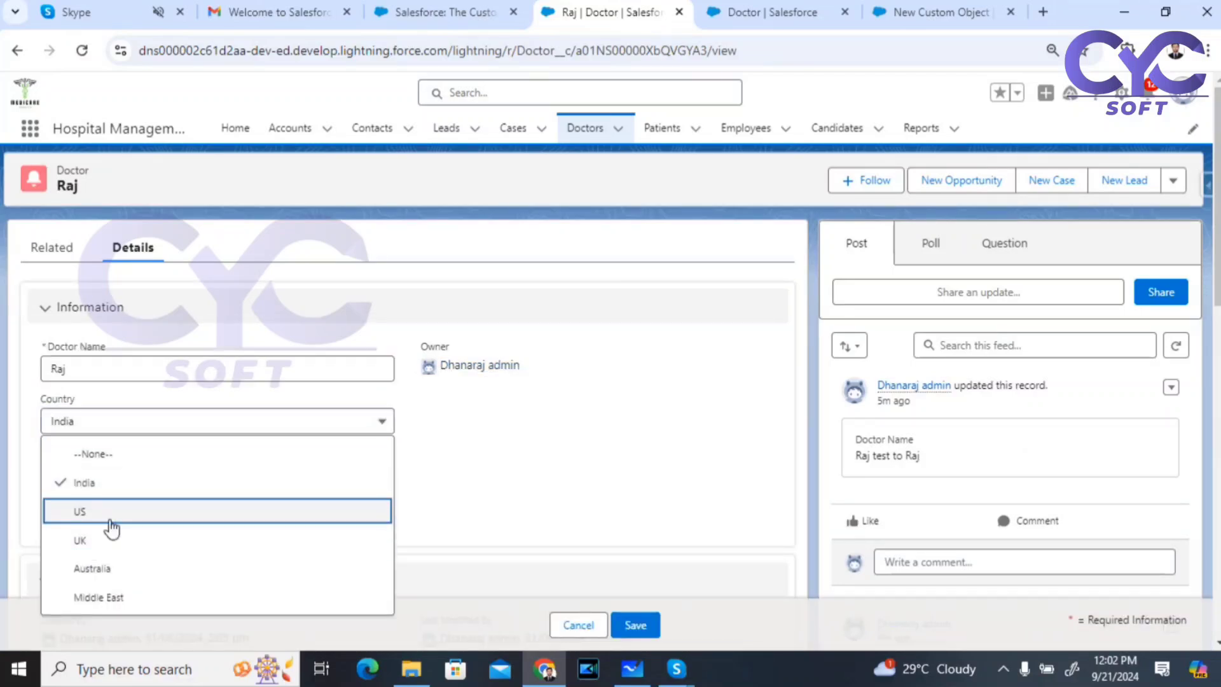
left_click(85, 541)
left_click(222, 496)
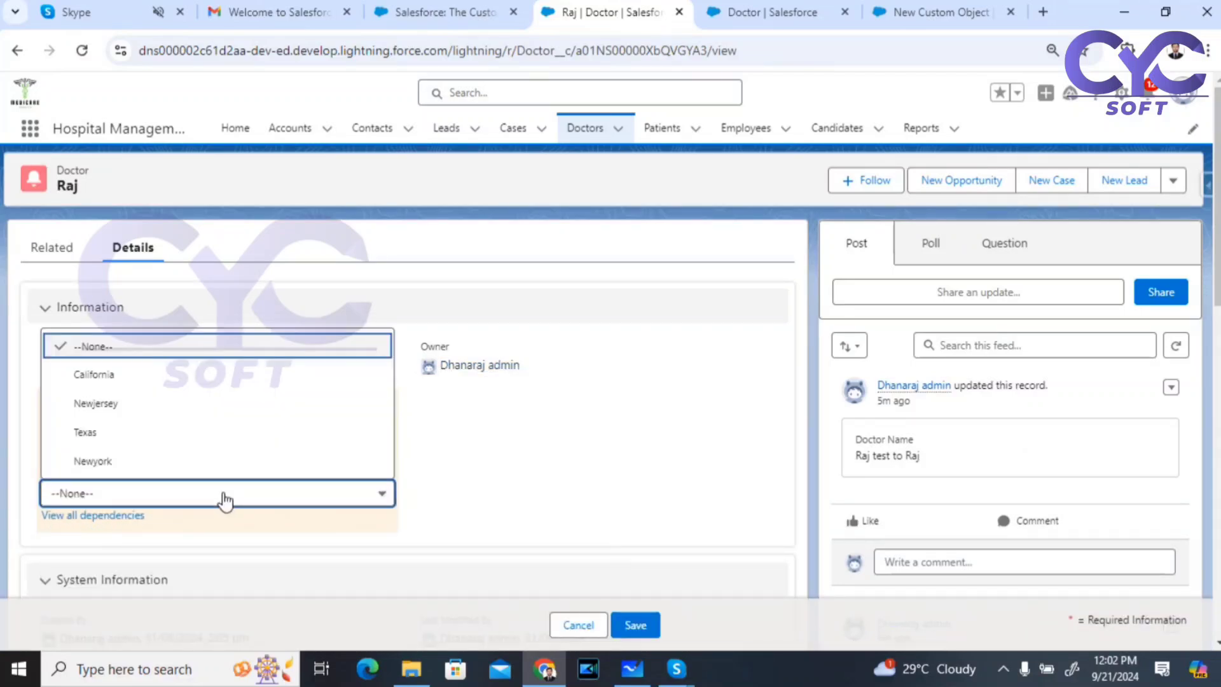
left_click(155, 373)
left_click(642, 630)
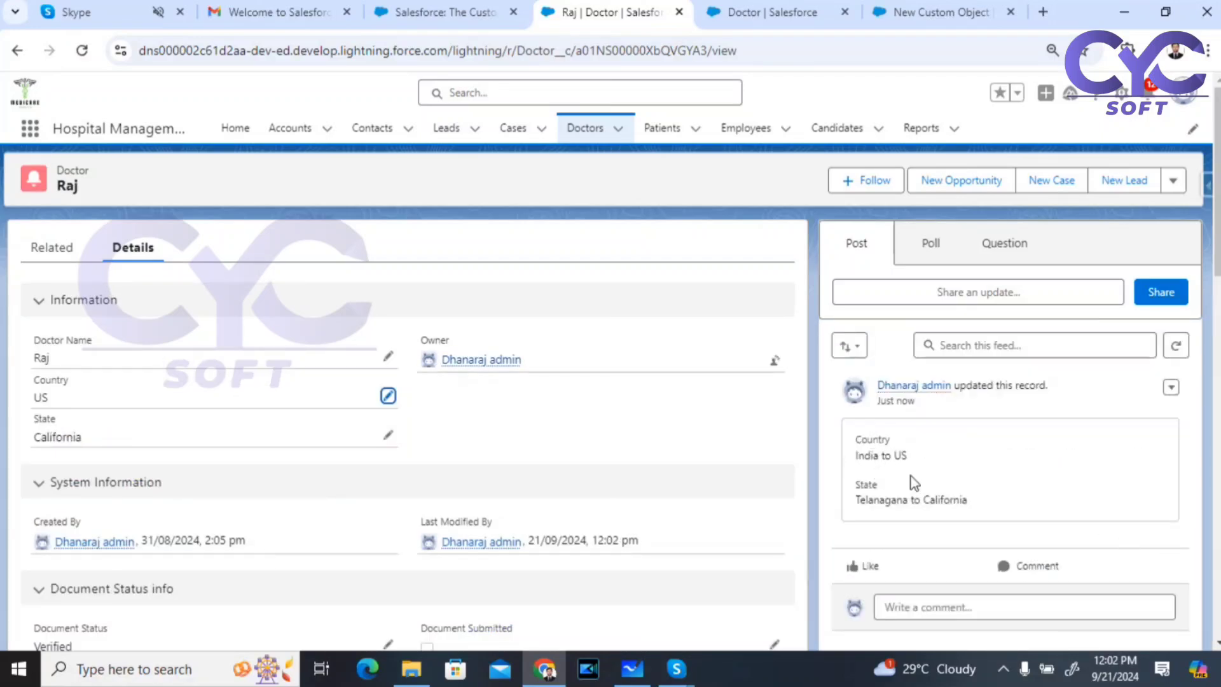
Step: Review the saved record and its Related tab, then return to the Doctor Page Layouts
scroll(916, 481, "down", 6)
scroll(940, 496, "up", 6)
left_click(51, 248)
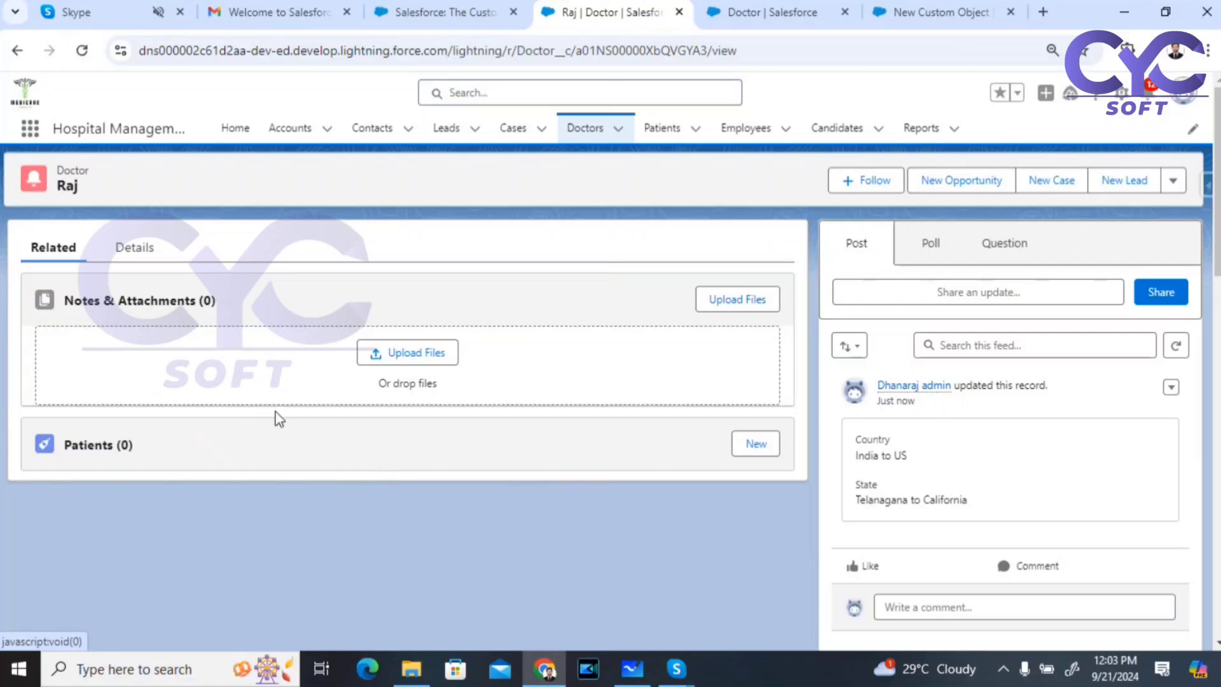
left_click(792, 14)
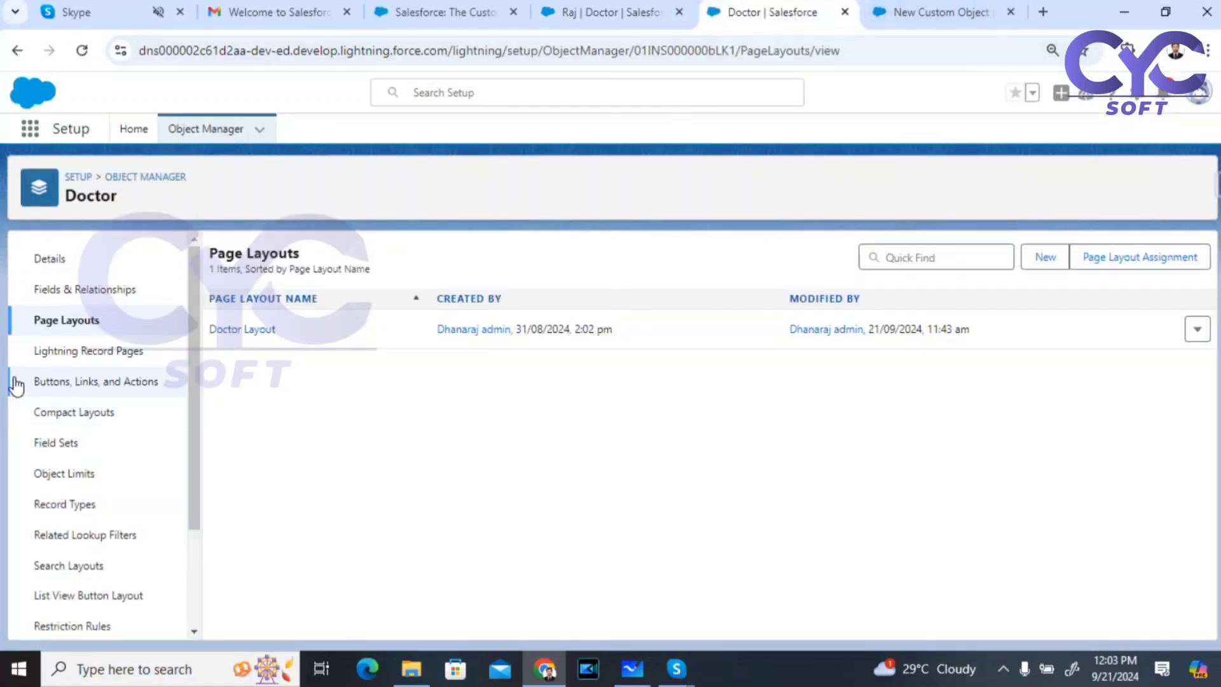
Step: Drag the Doctor History related list into the Doctor Layout and save it for all users
left_click(266, 344)
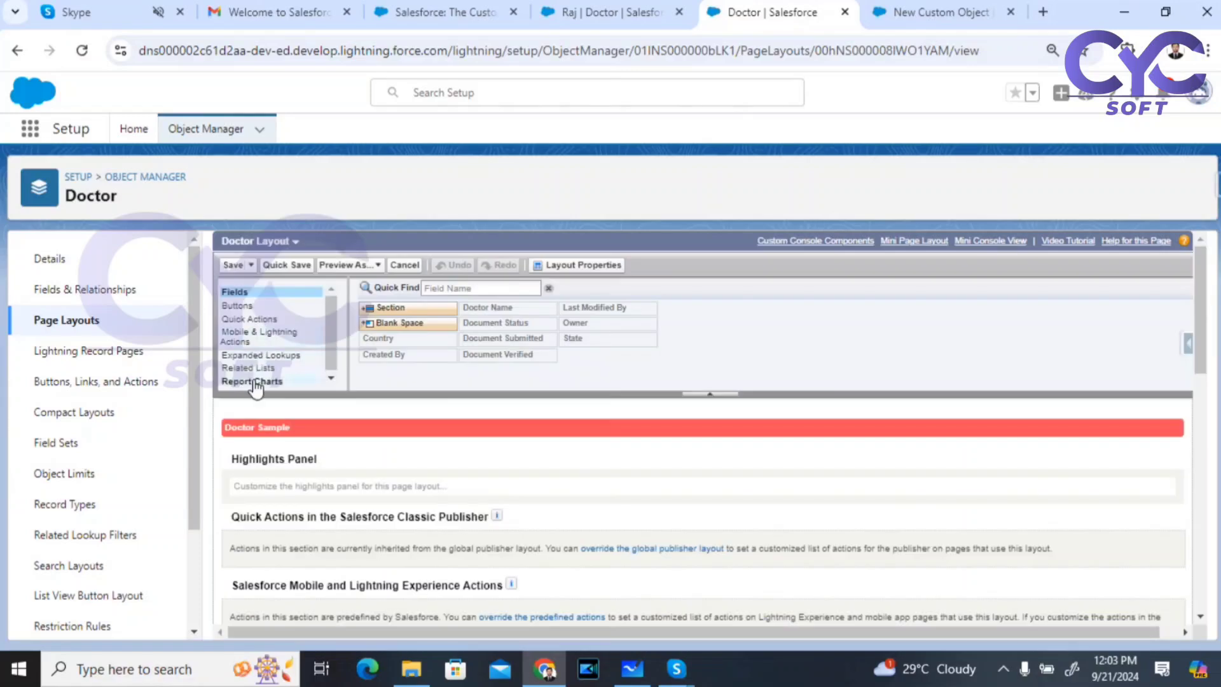
left_click(254, 370)
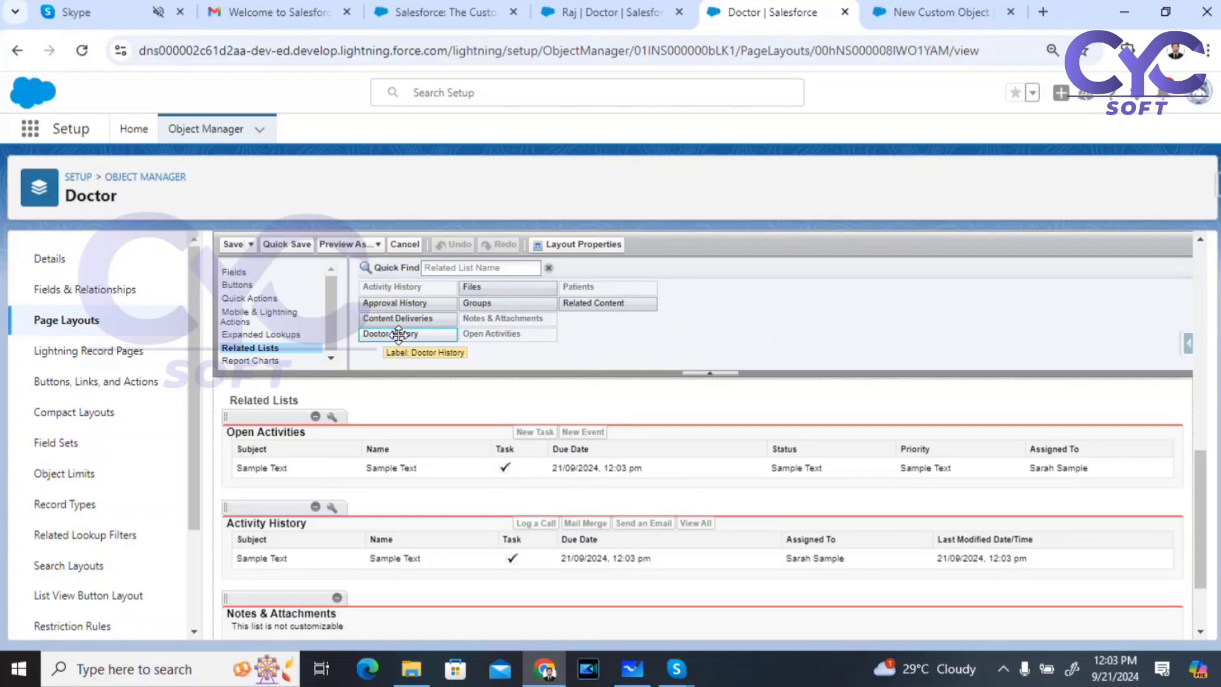
left_click_drag(398, 335, 315, 444)
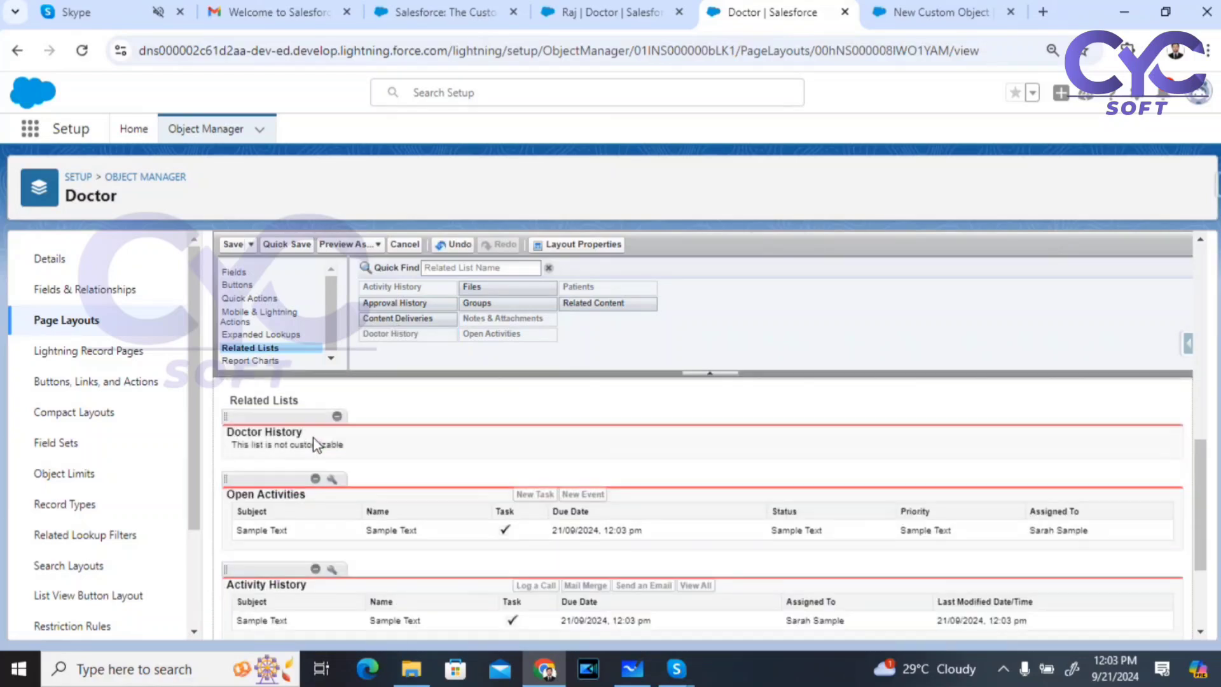
left_click(232, 244)
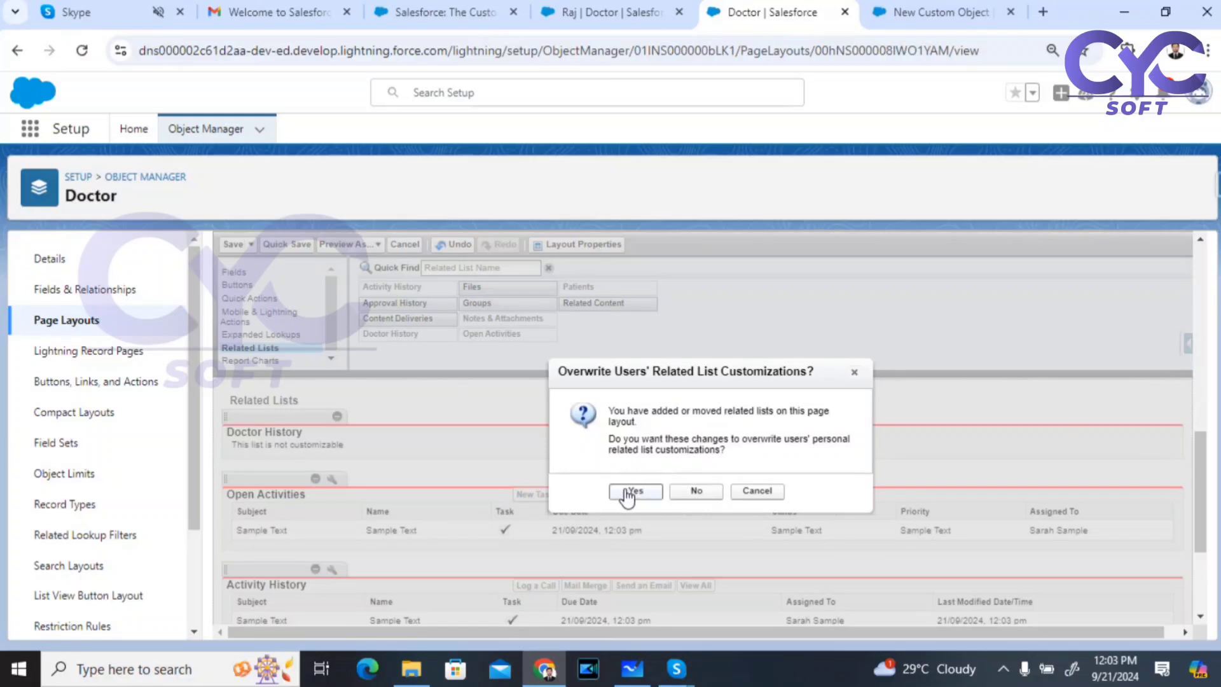
left_click(633, 491)
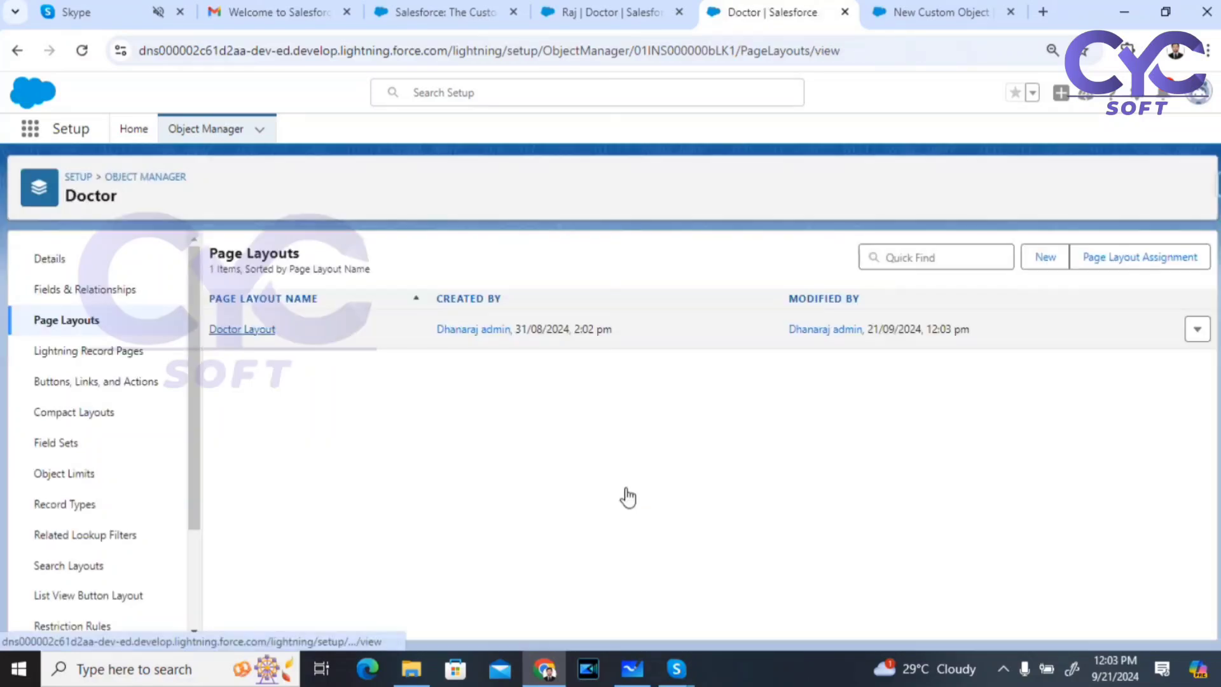
Step: Reload Raj and view all Doctor History: Country India→US, State Telangana→California
left_click(81, 50)
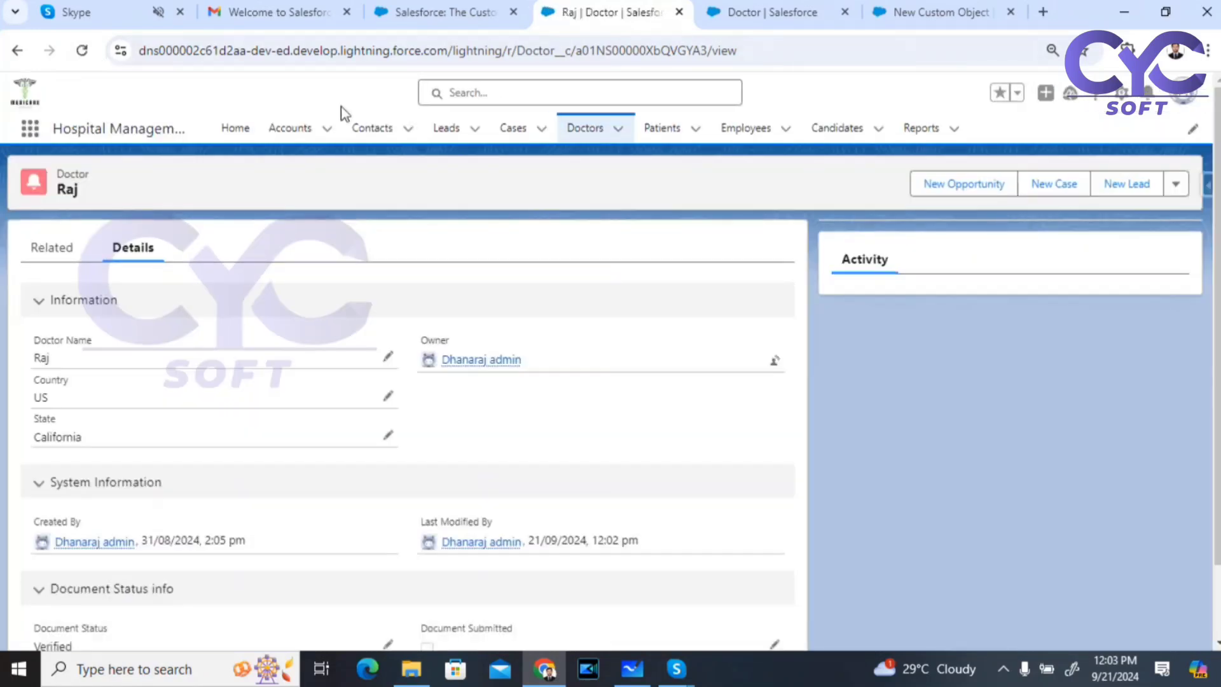
left_click(45, 252)
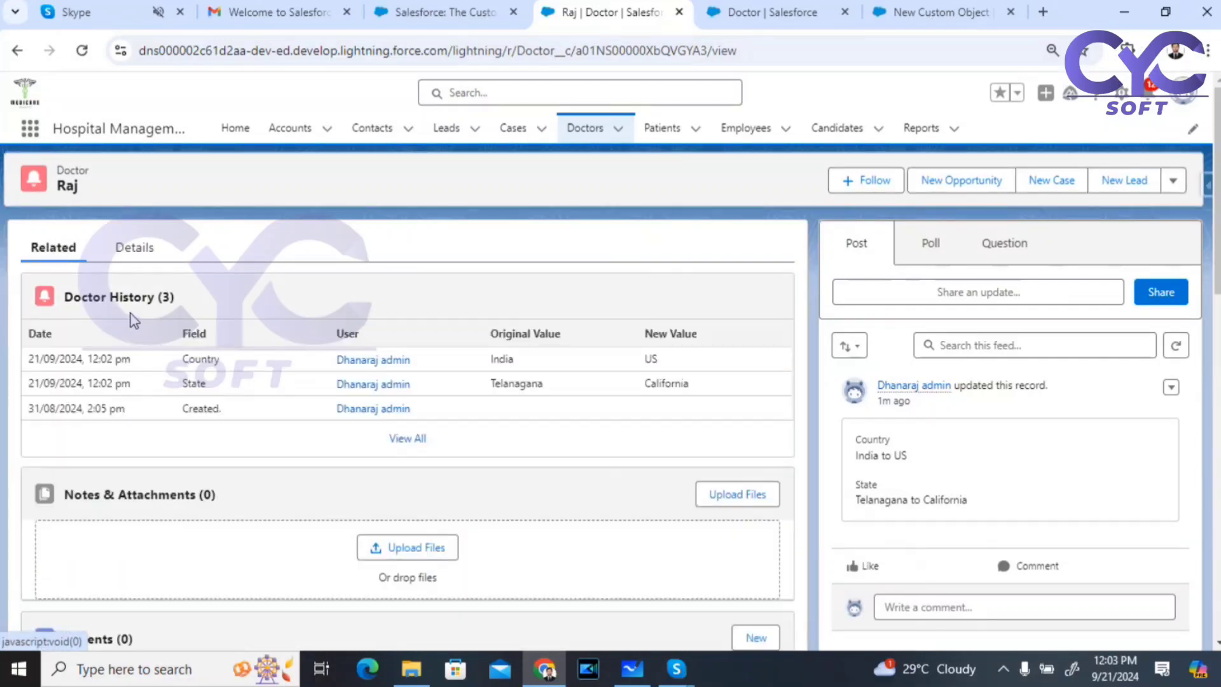
left_click(407, 439)
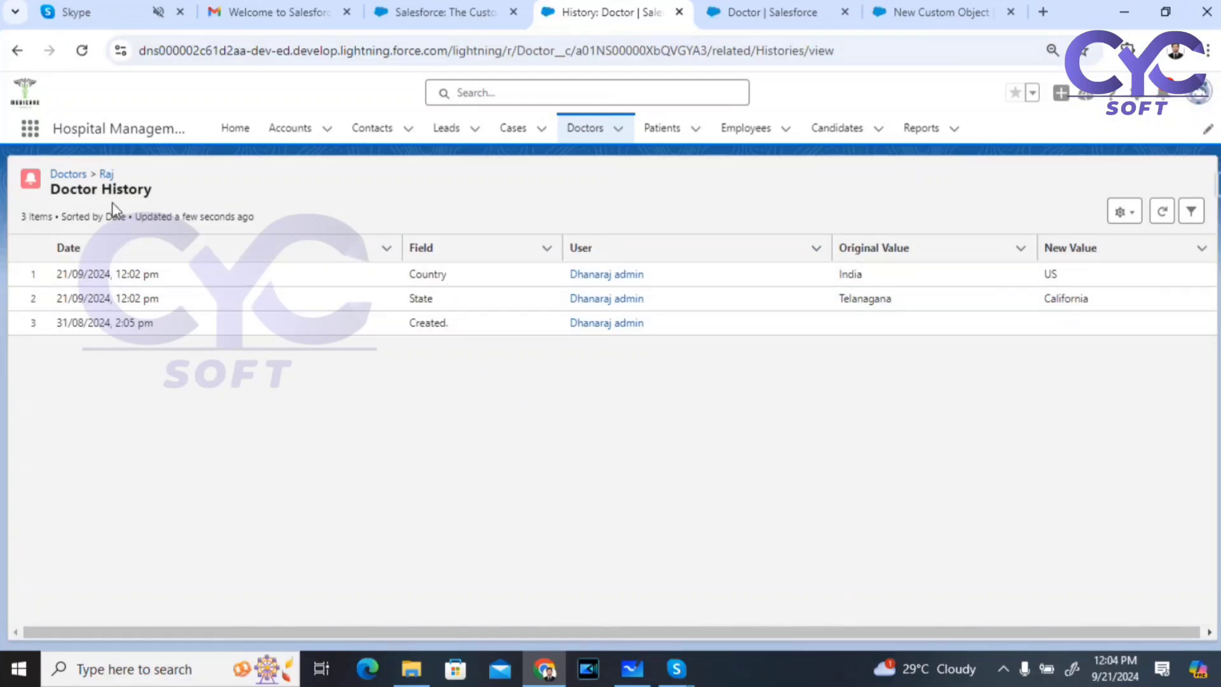
left_click(582, 134)
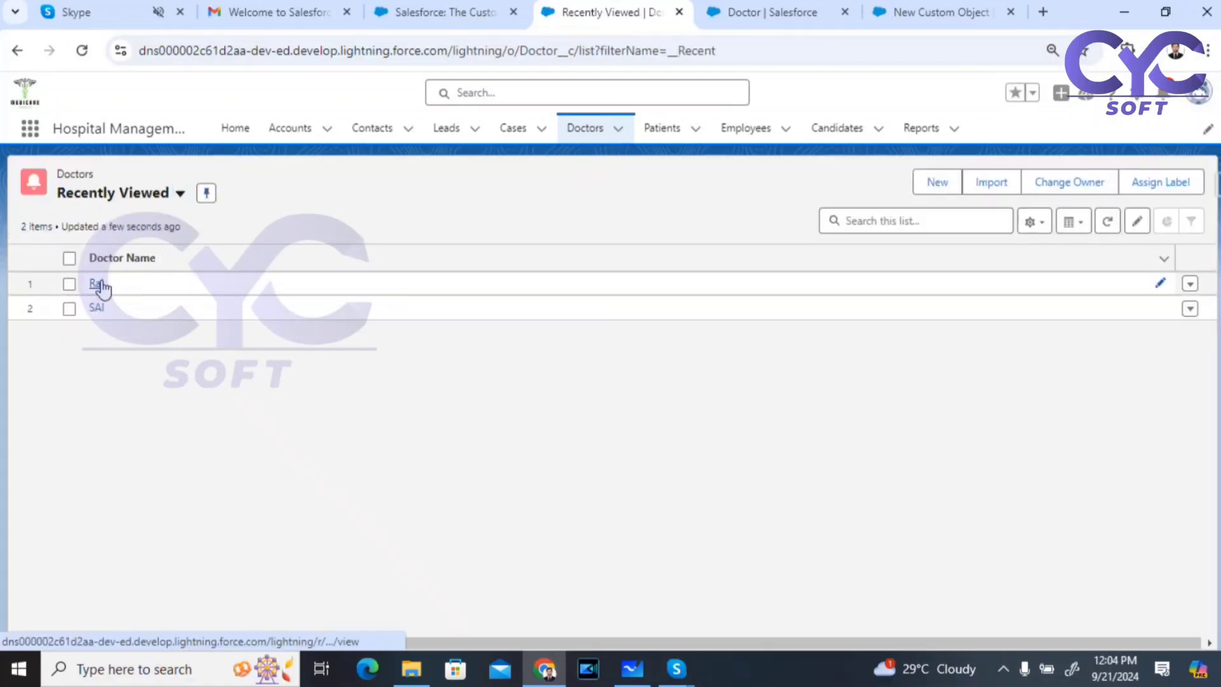
Step: Rename Raj's record to 'Raj Test for field fistory', save, and check Doctor History
left_click(98, 284)
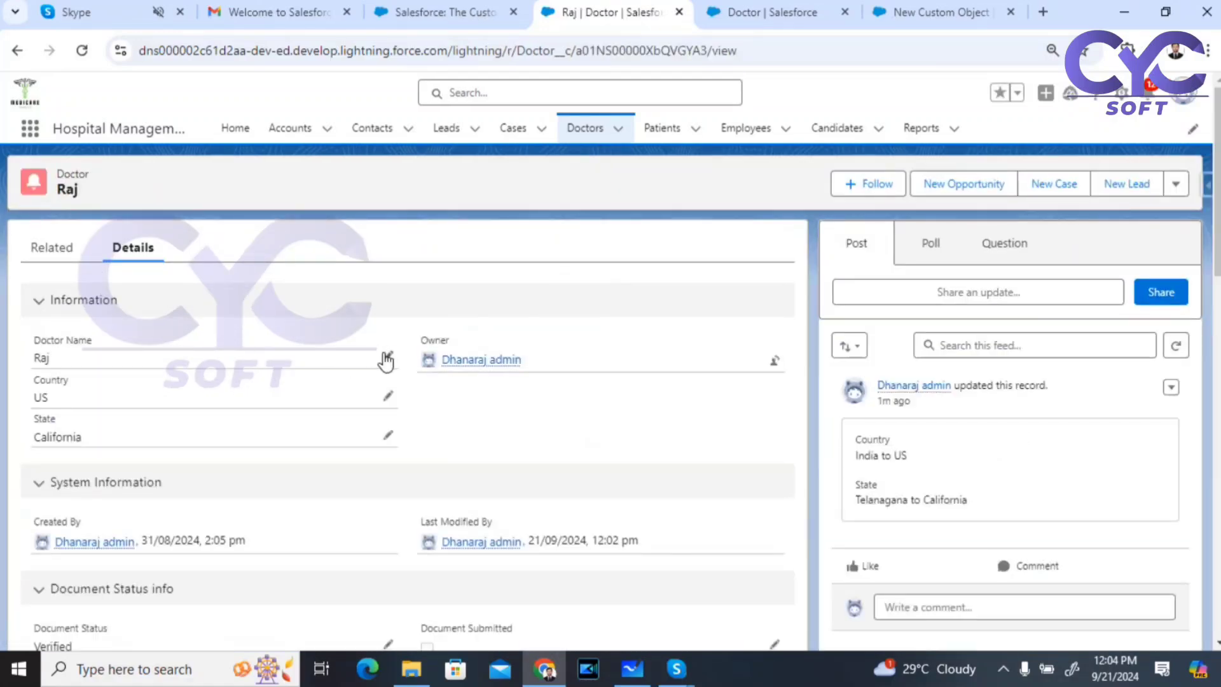
left_click(388, 356)
left_click(86, 378)
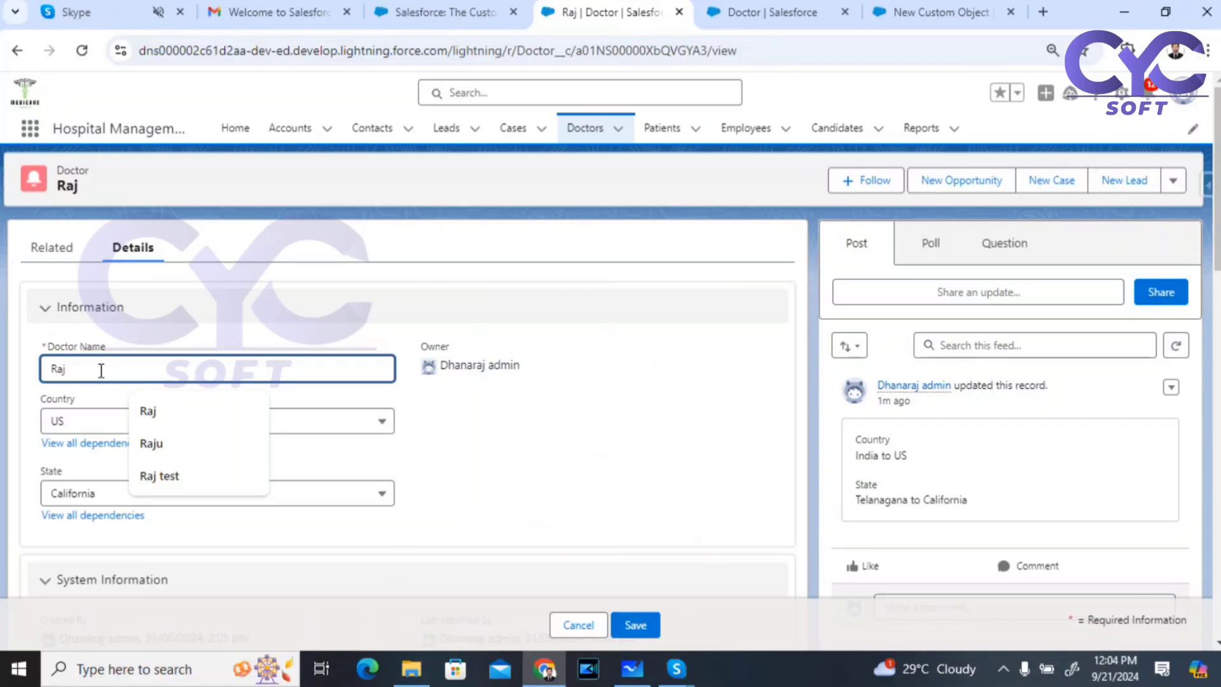
type("Test")
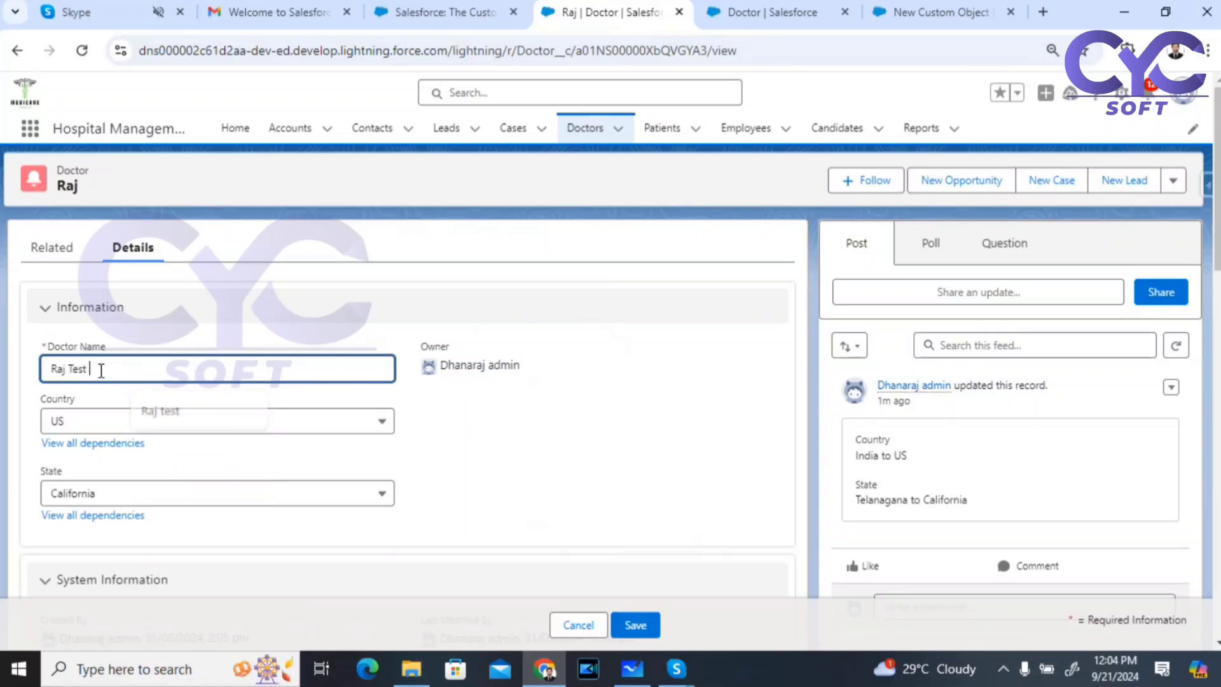
type(" for fi")
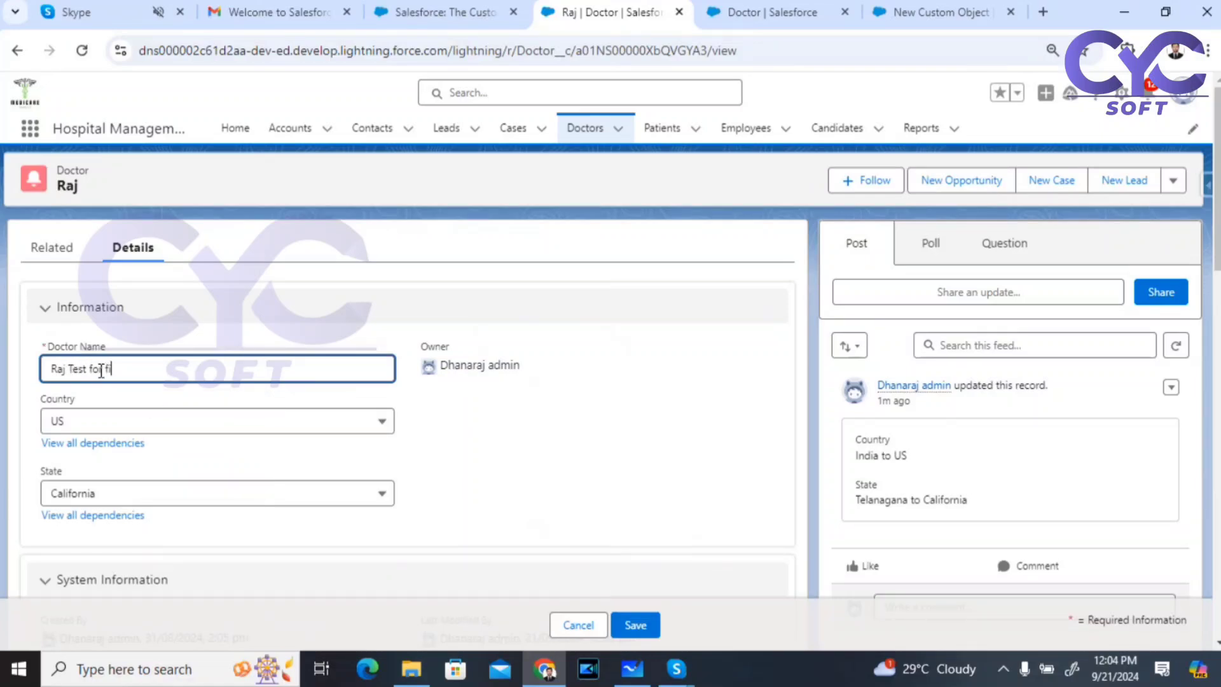
type("eld f")
type("istory")
left_click(637, 626)
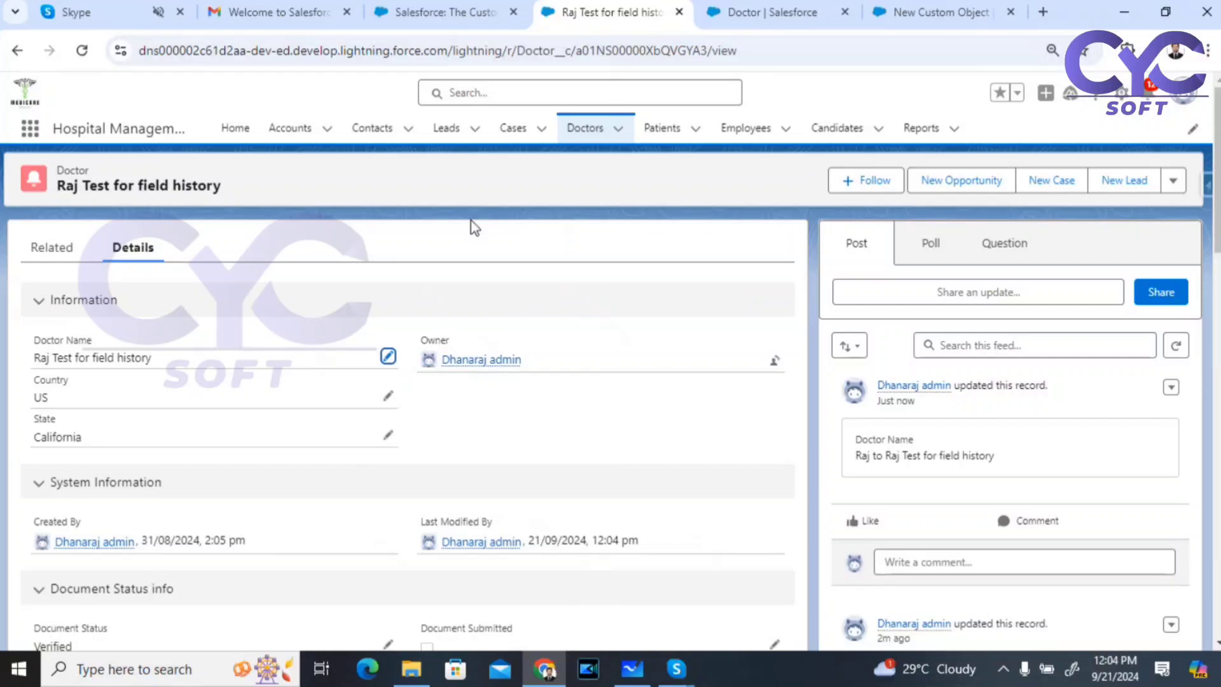
left_click(58, 253)
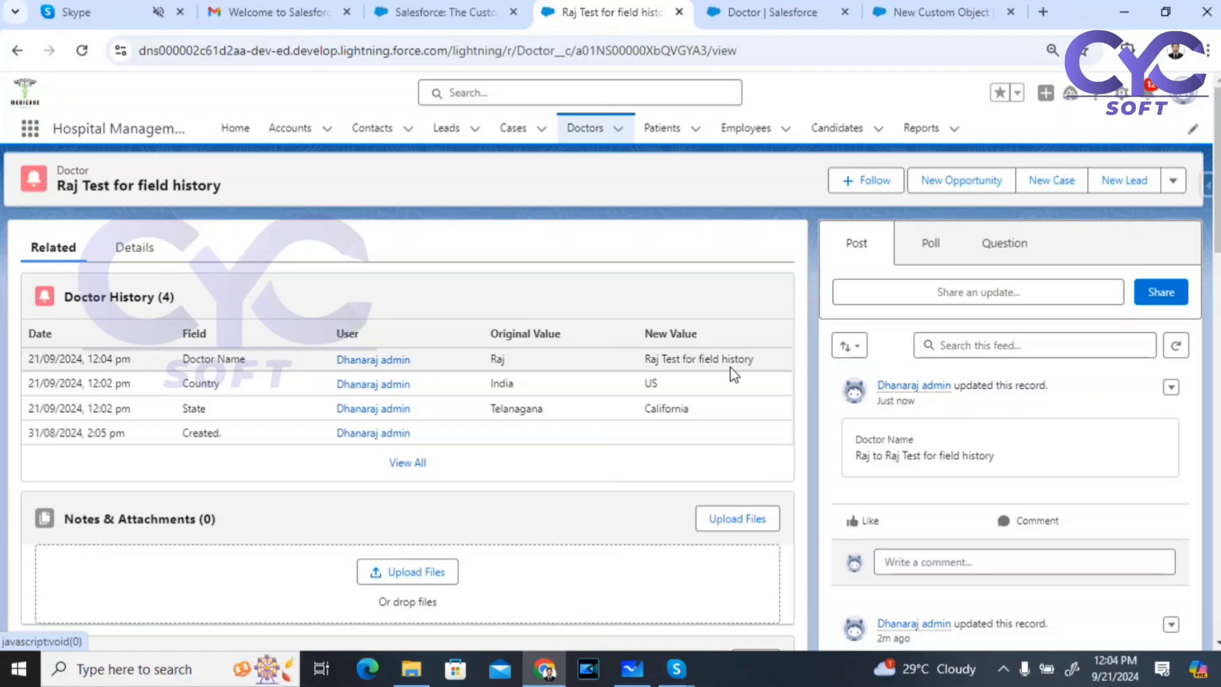
left_click(121, 253)
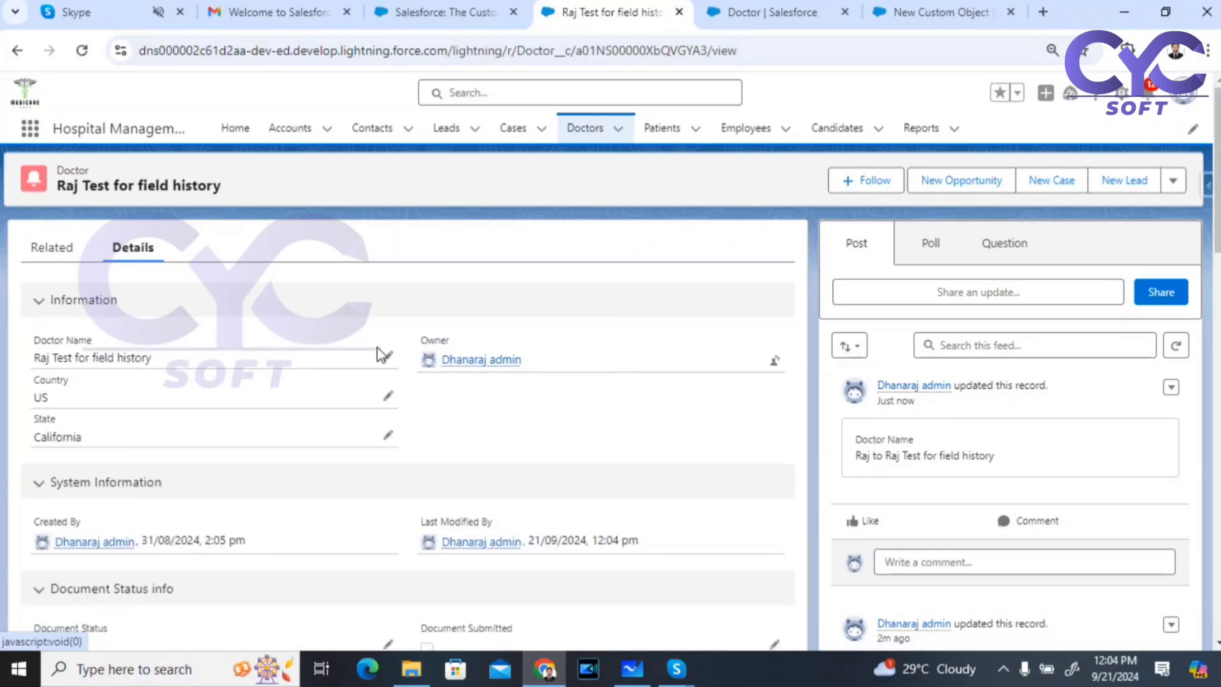
Step: Delete 'Test' from the Doctor Name, save, and review the new Doctor History entry
left_click(387, 356)
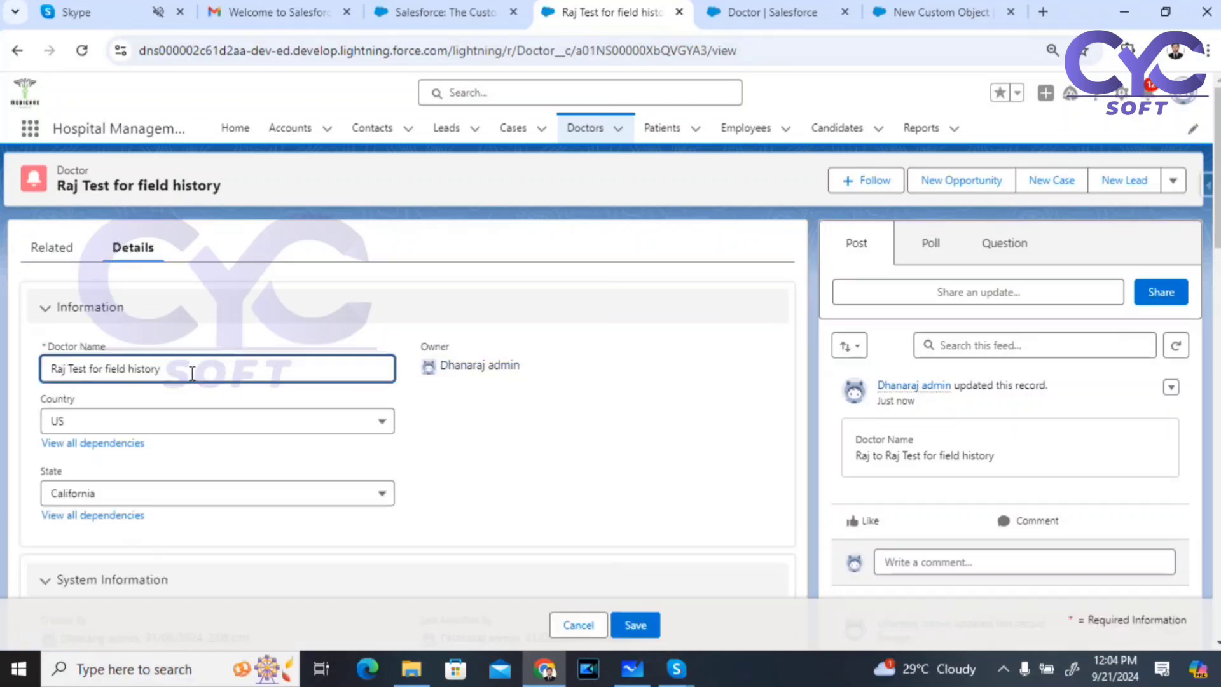
left_click_drag(194, 370, 89, 369)
double_click(81, 368)
key("BackSpace")
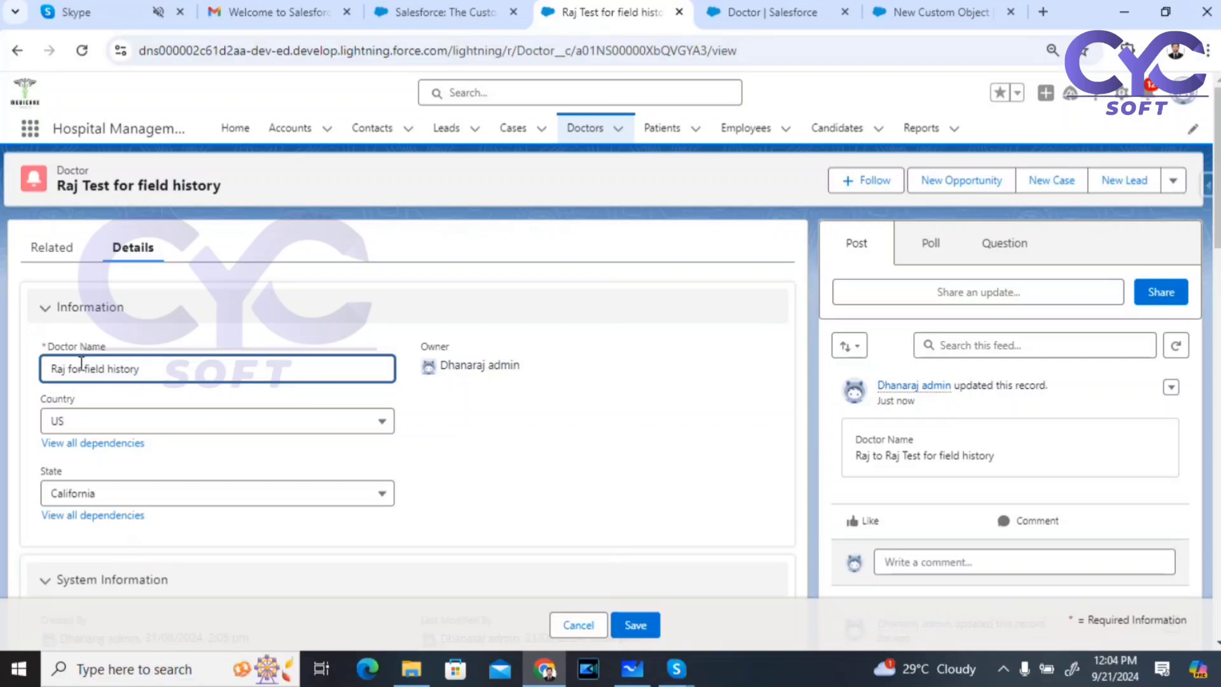
left_click(634, 625)
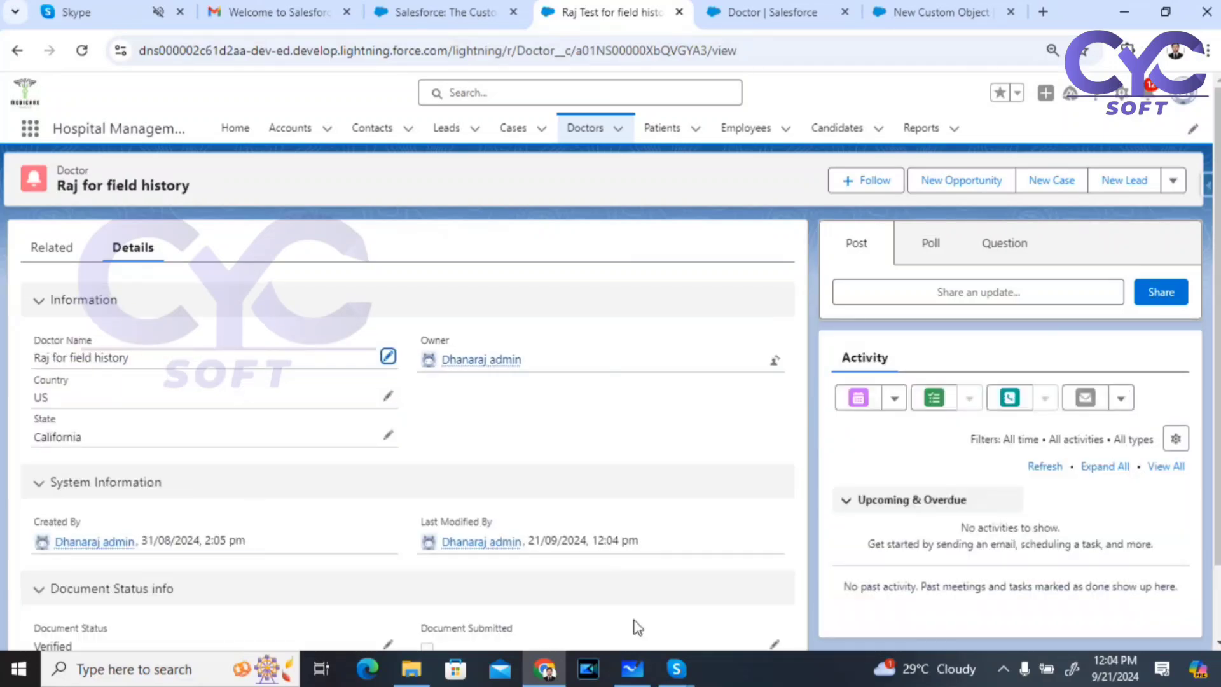
left_click(52, 248)
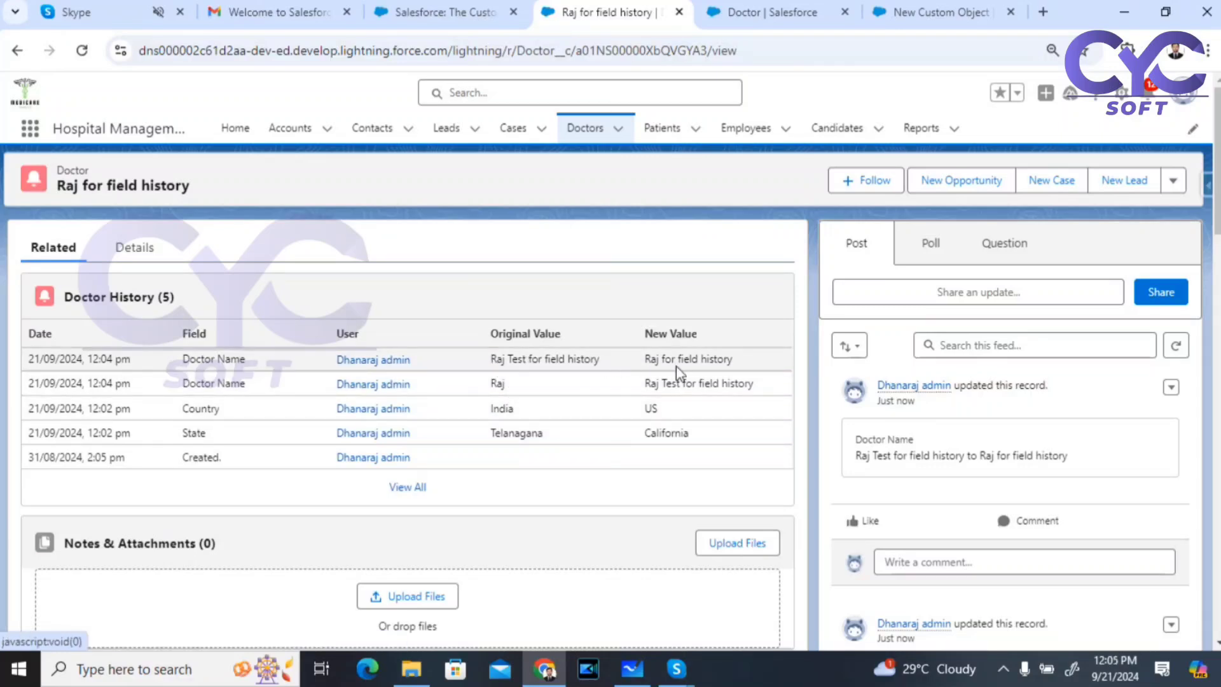
left_click(139, 249)
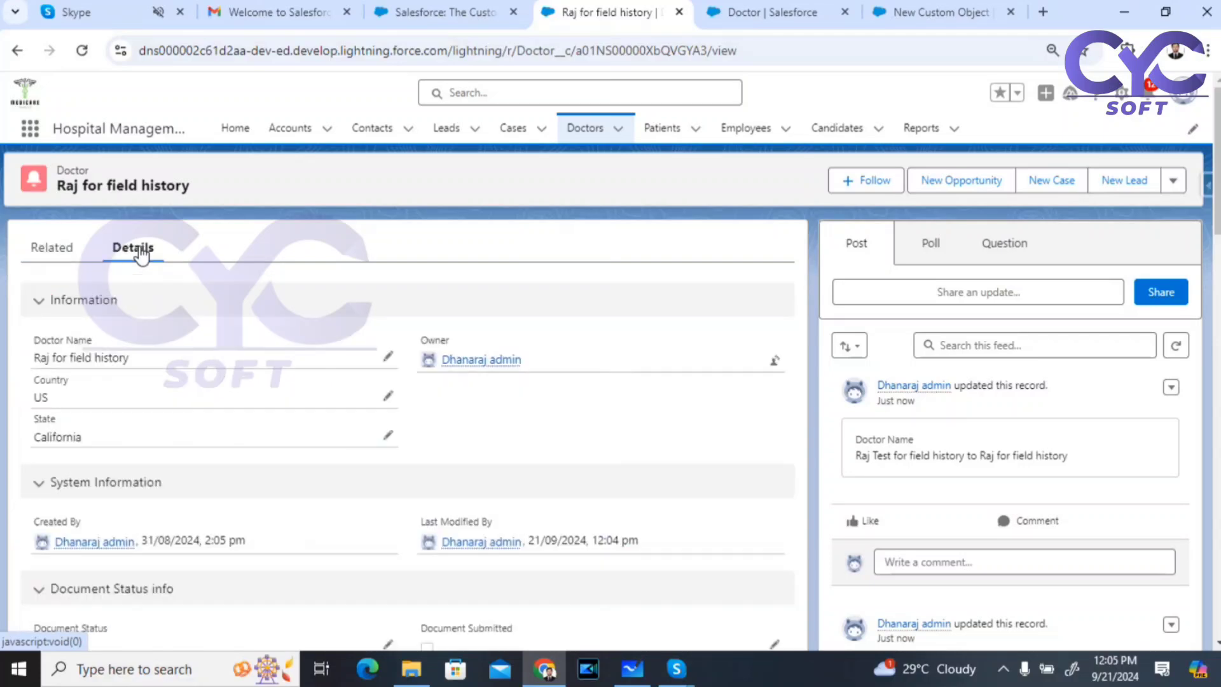
Step: Restore the Doctor Name to 'Raj', save, and confirm the change in Doctor History
left_click(388, 357)
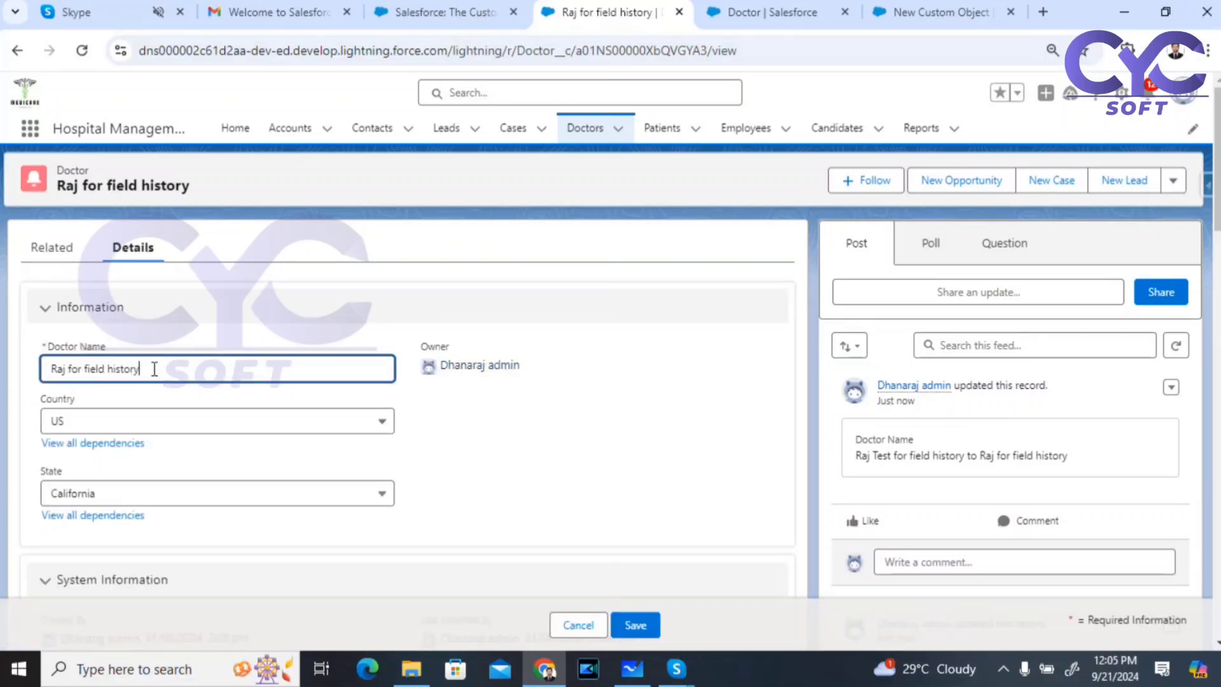
left_click_drag(71, 363, 66, 366)
key("BackSpace")
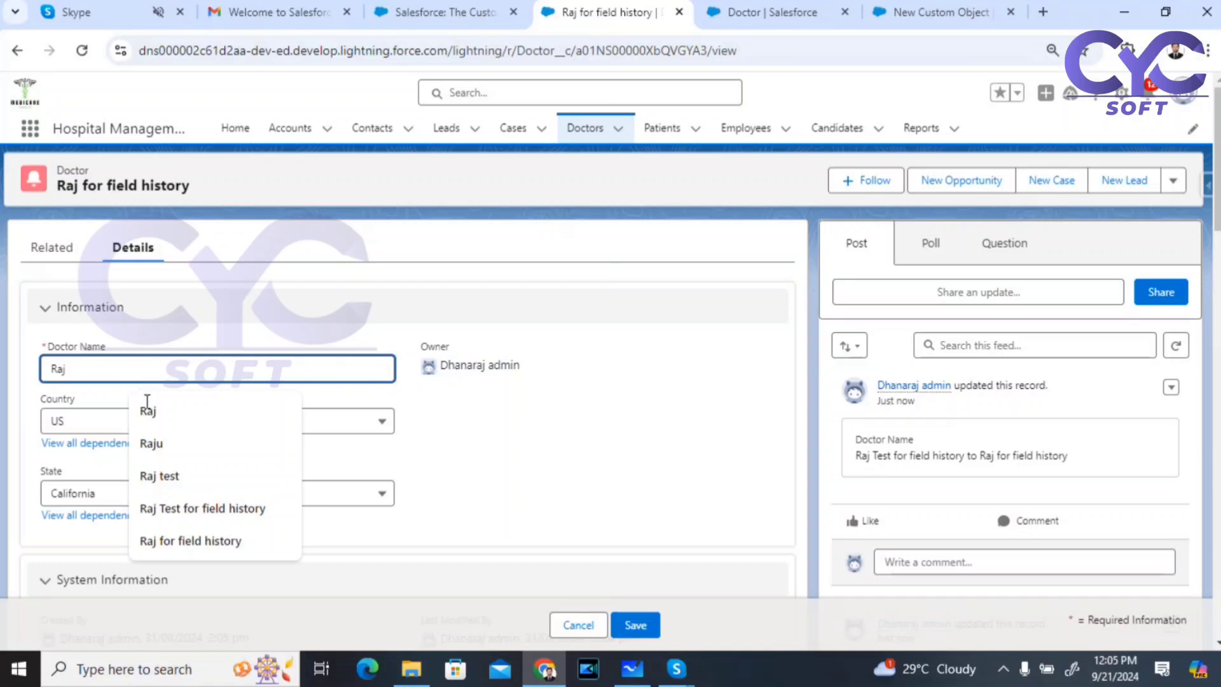
left_click(636, 625)
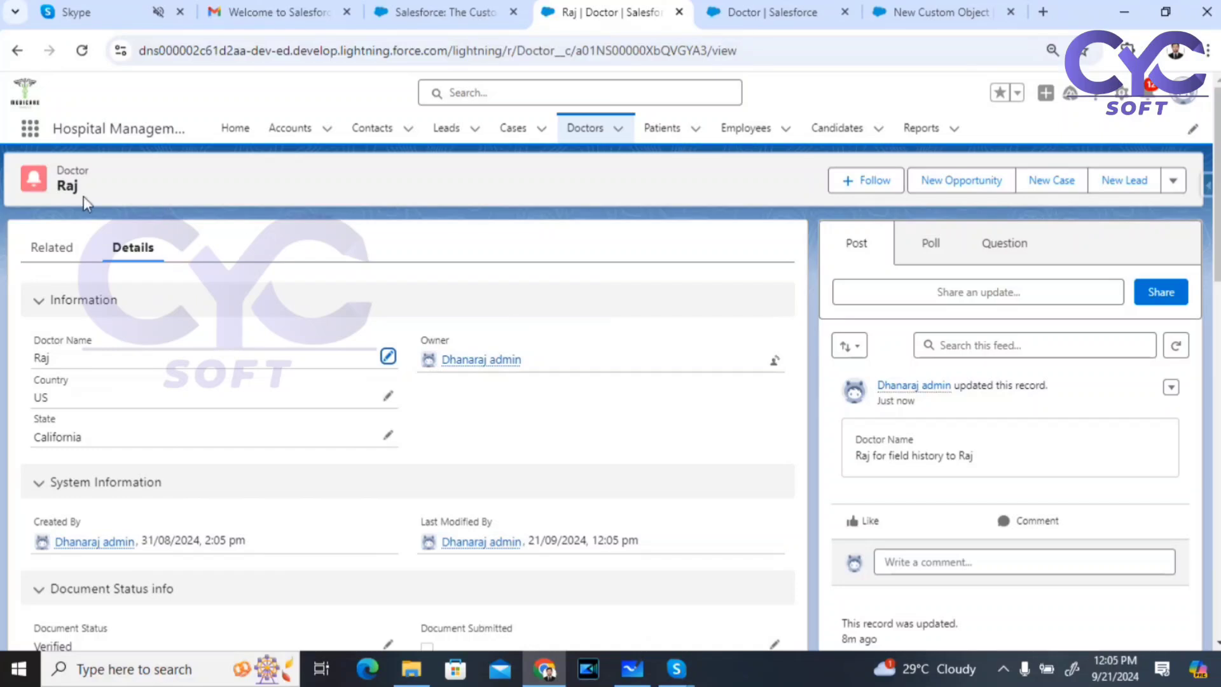
left_click(61, 252)
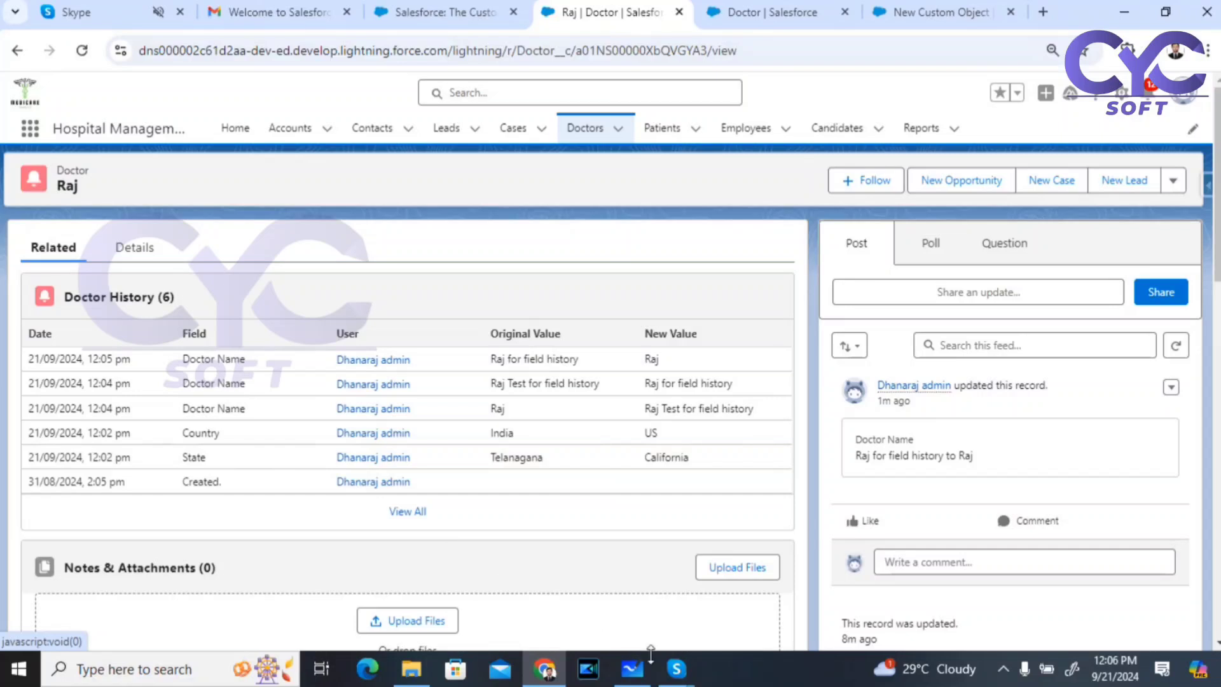
Step: Show the Day 21 whiteboard notes, selecting then clearing the underlines beneath 'feed' and 'Tracking'
left_click(633, 673)
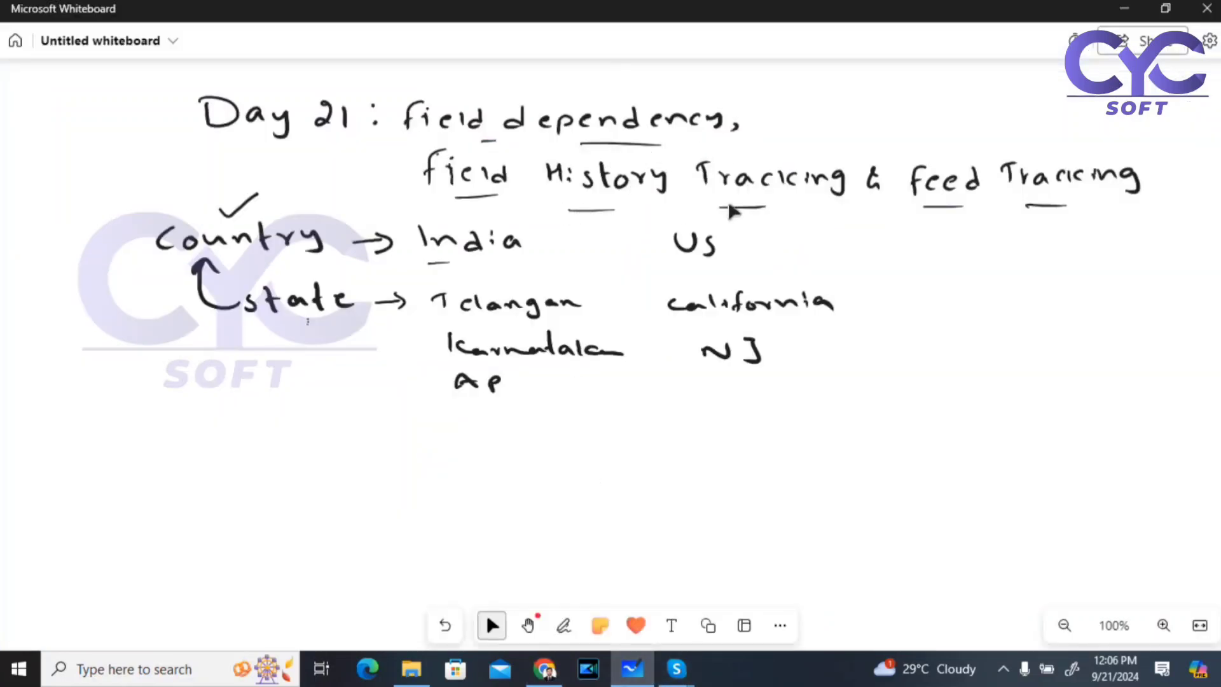
left_click(948, 207)
left_click(1051, 207)
left_click(1043, 275)
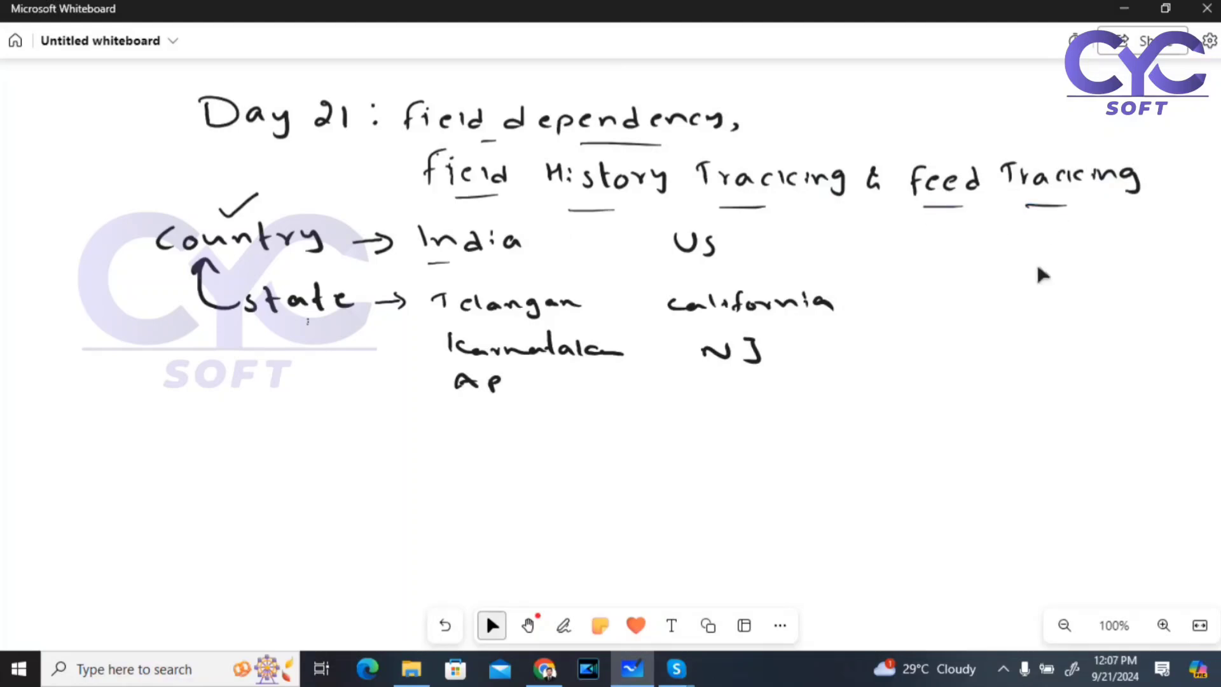